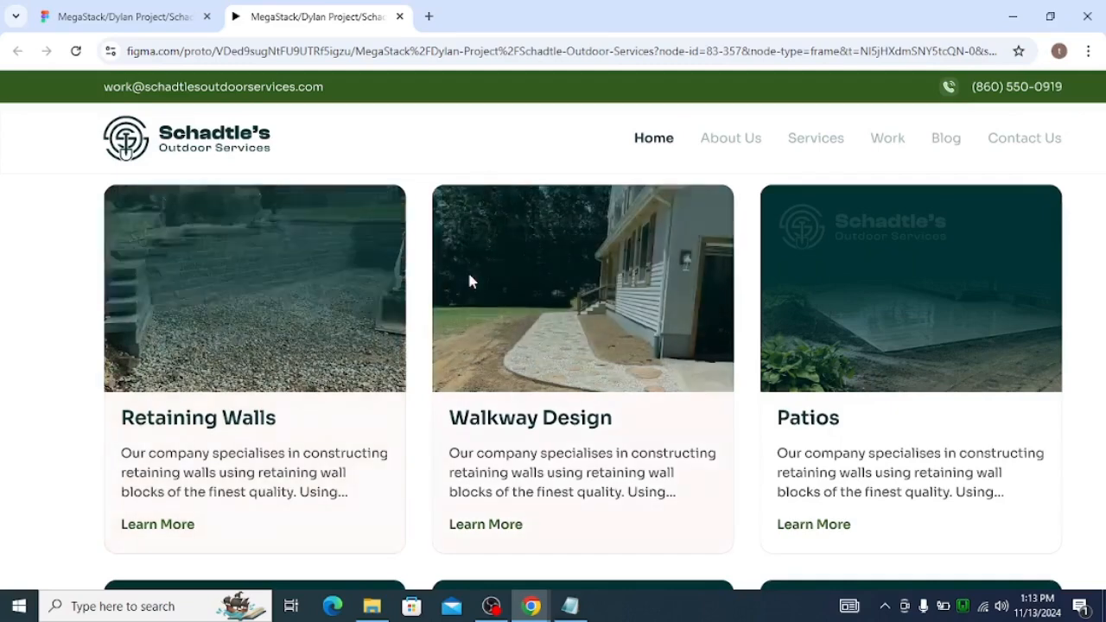
# Step: Examine the service cards in the Figma prototype and the current hero area of the Elementor home page
pyautogui.scroll(-2, 484, 279)
pyautogui.scroll(-2, 389, 390)
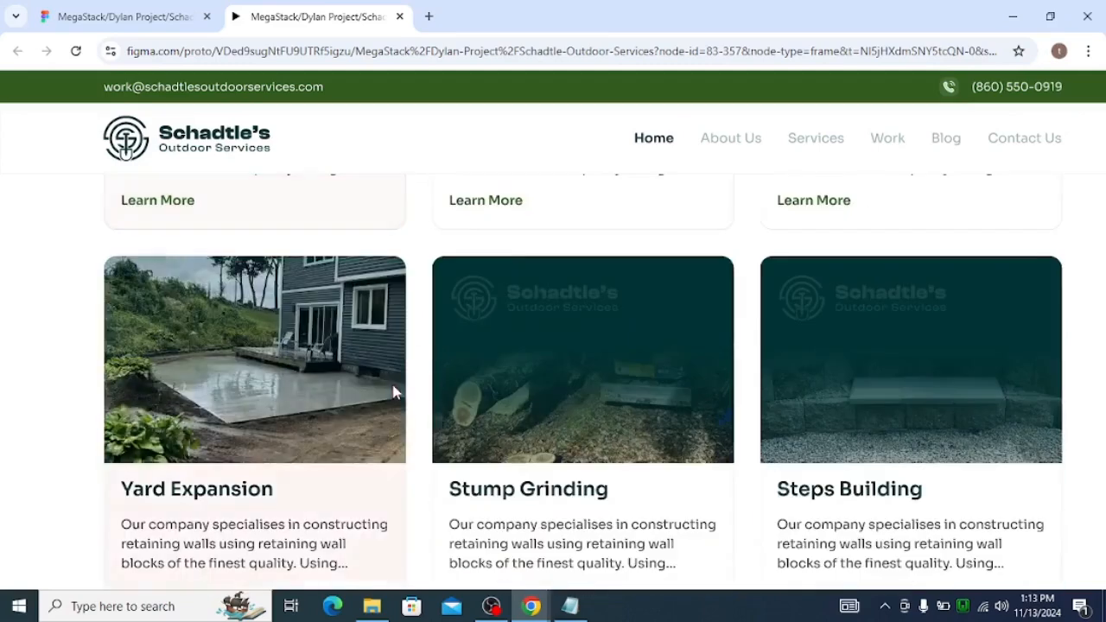
pyautogui.scroll(4, 517, 358)
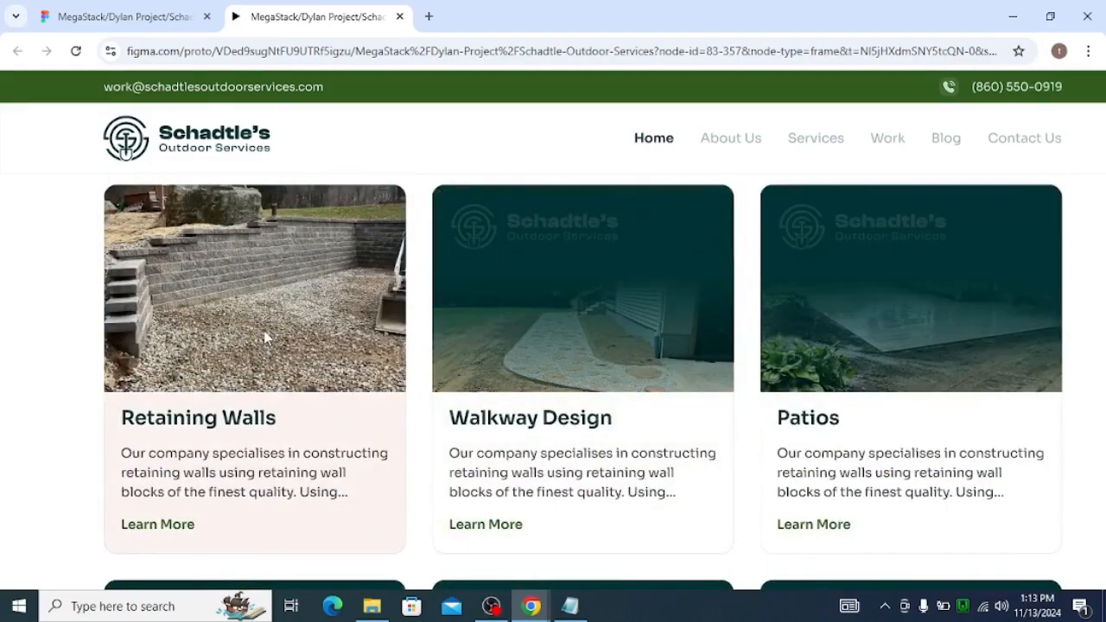
pyautogui.hotkey('alt', 'Tab')
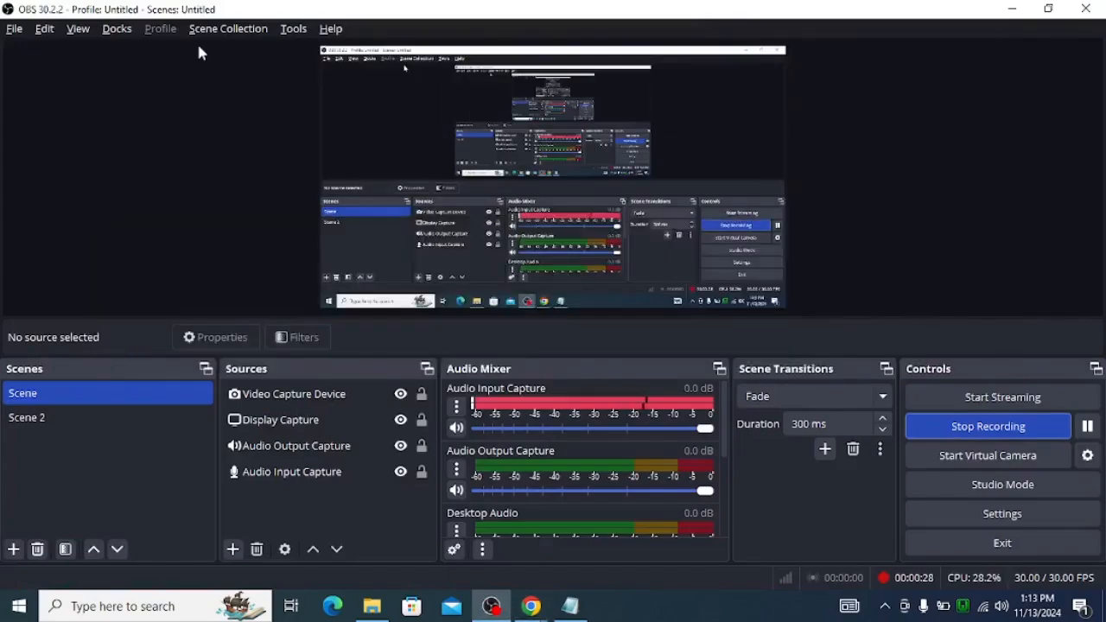
pyautogui.hotkey('alt', 'Tab')
pyautogui.scroll(-8, 593, 304)
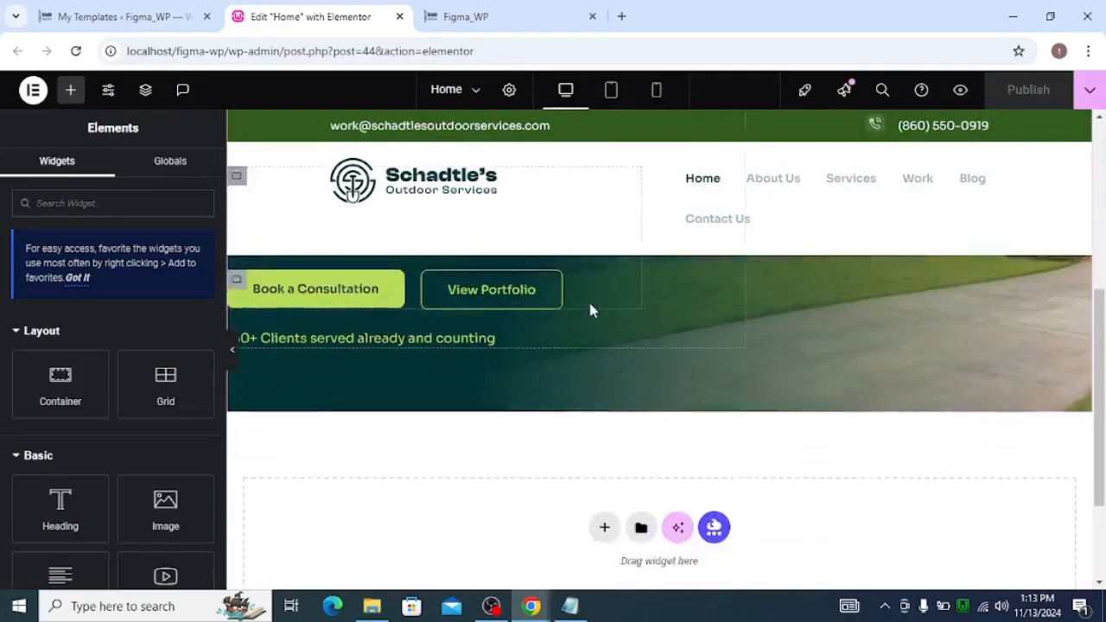
pyautogui.click(121, 16)
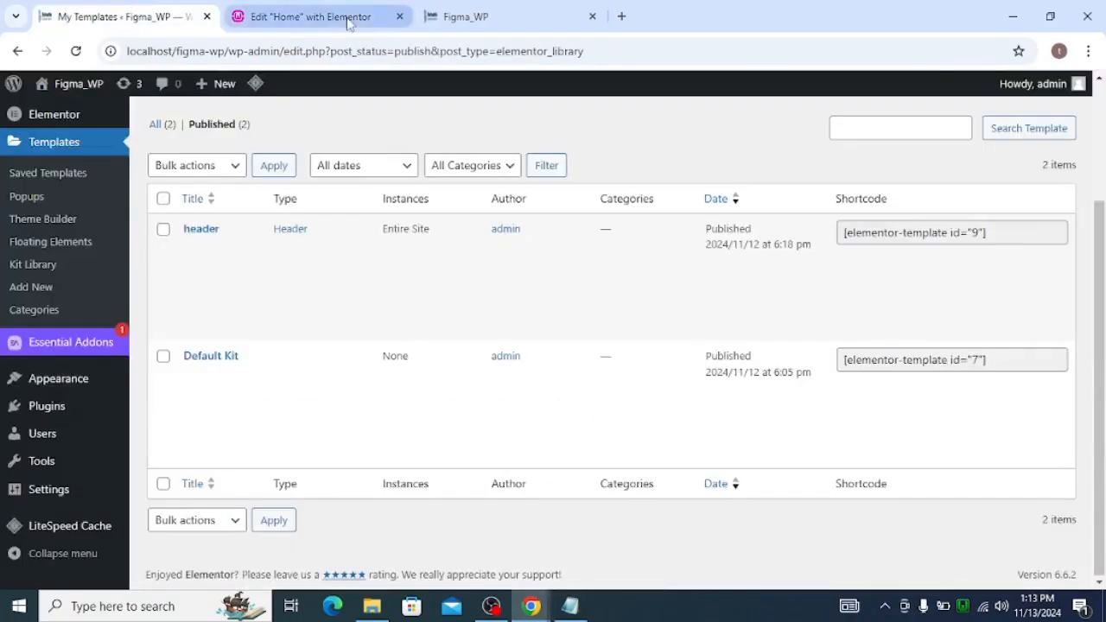
pyautogui.hotkey('alt', 'Tab')
pyautogui.hotkey('alt', 'Tab')
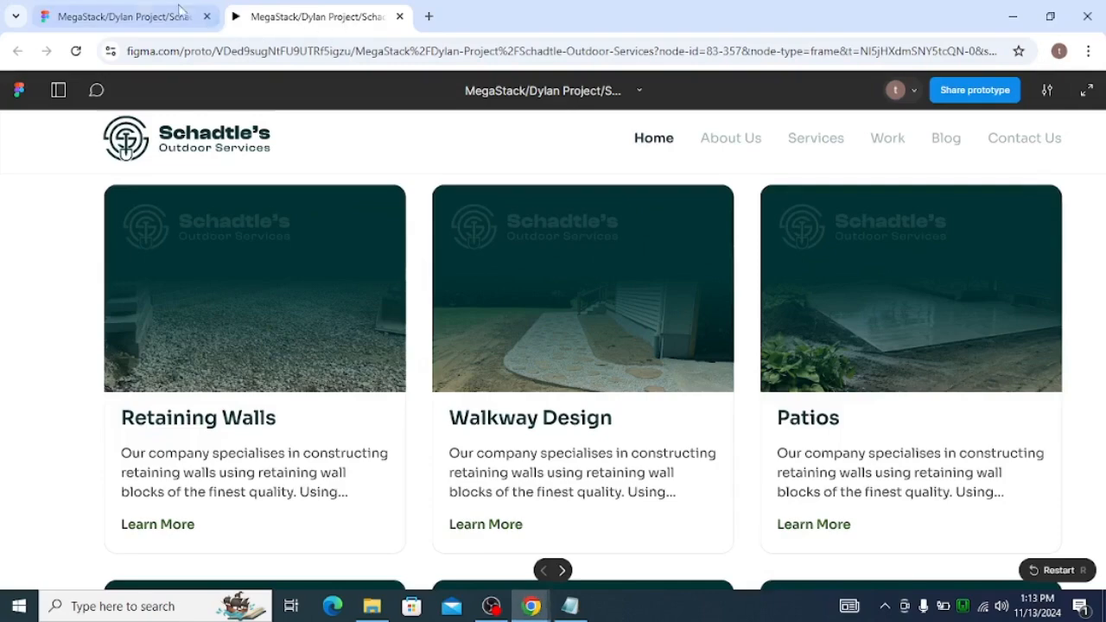
# Step: In the Figma design file, inspect the Our Services heading's typography and the section's padding and gap
pyautogui.click(141, 8)
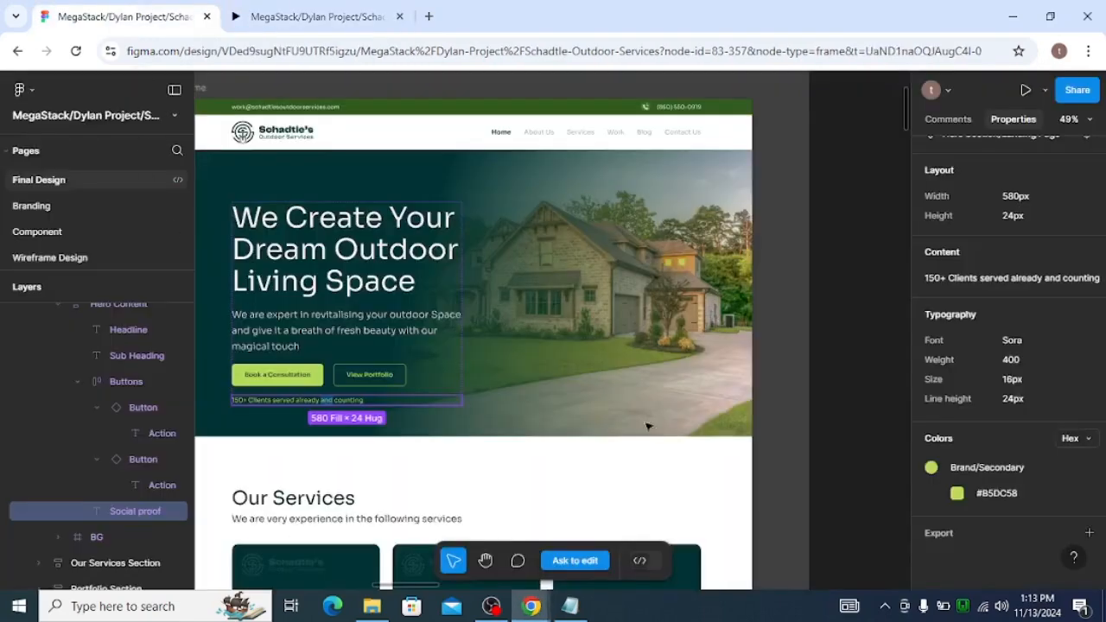
pyautogui.scroll(-3, 519, 428)
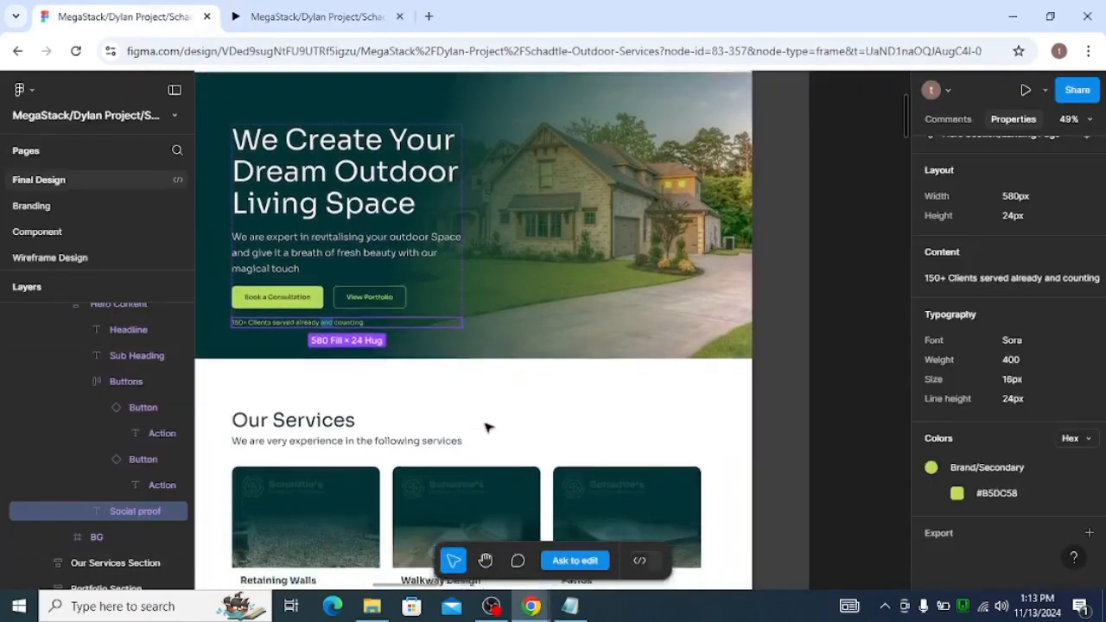
pyautogui.scroll(-2, 486, 427)
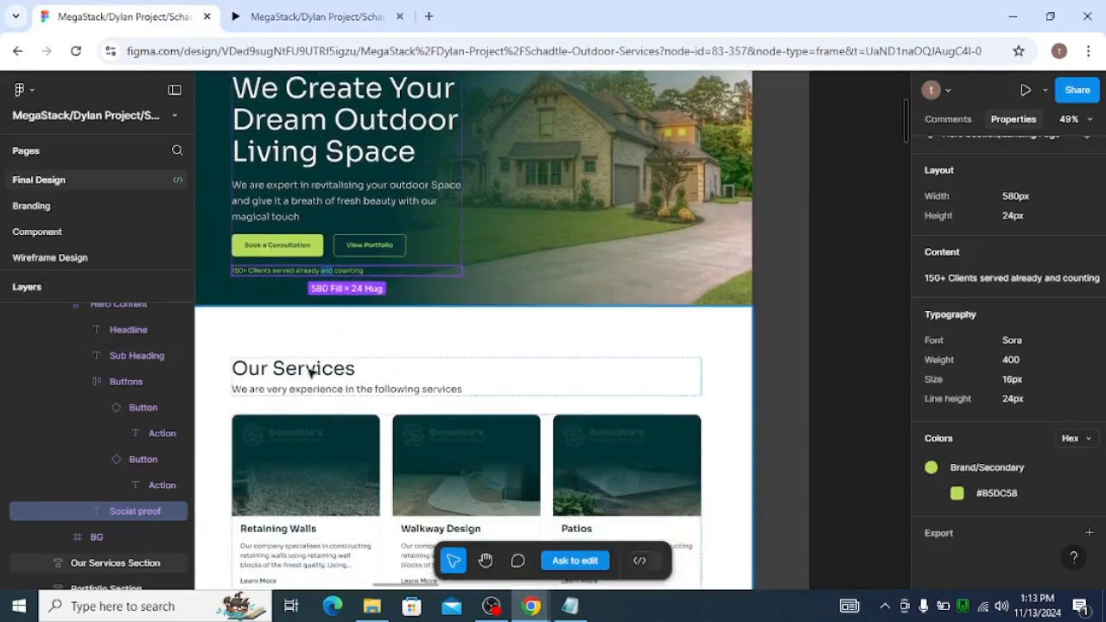
pyautogui.click(315, 364)
pyautogui.press('alt')
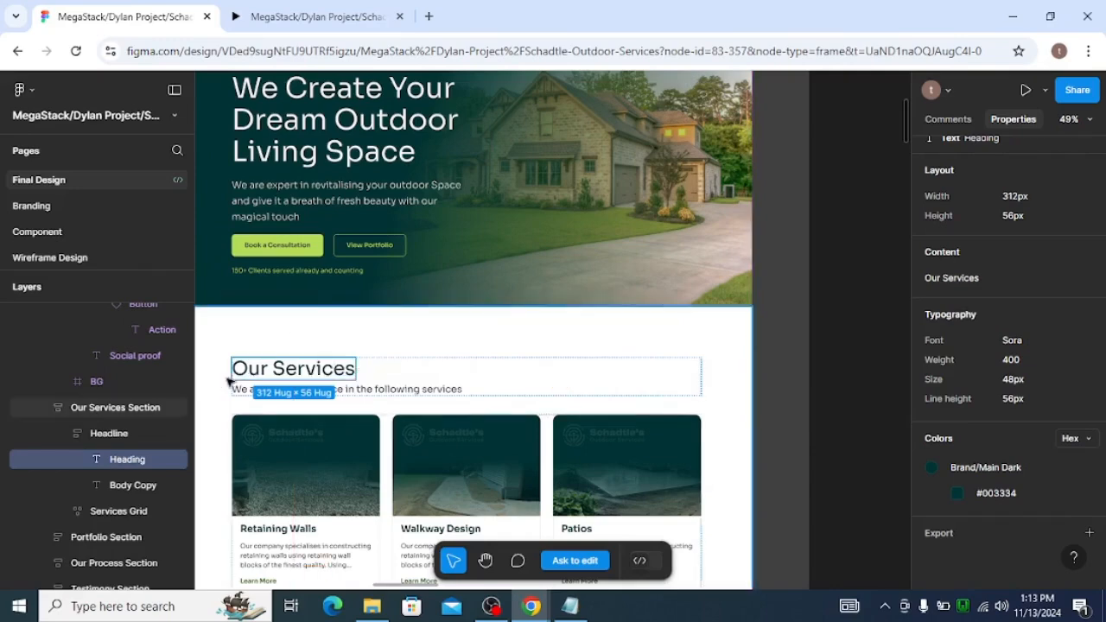
pyautogui.click(406, 373)
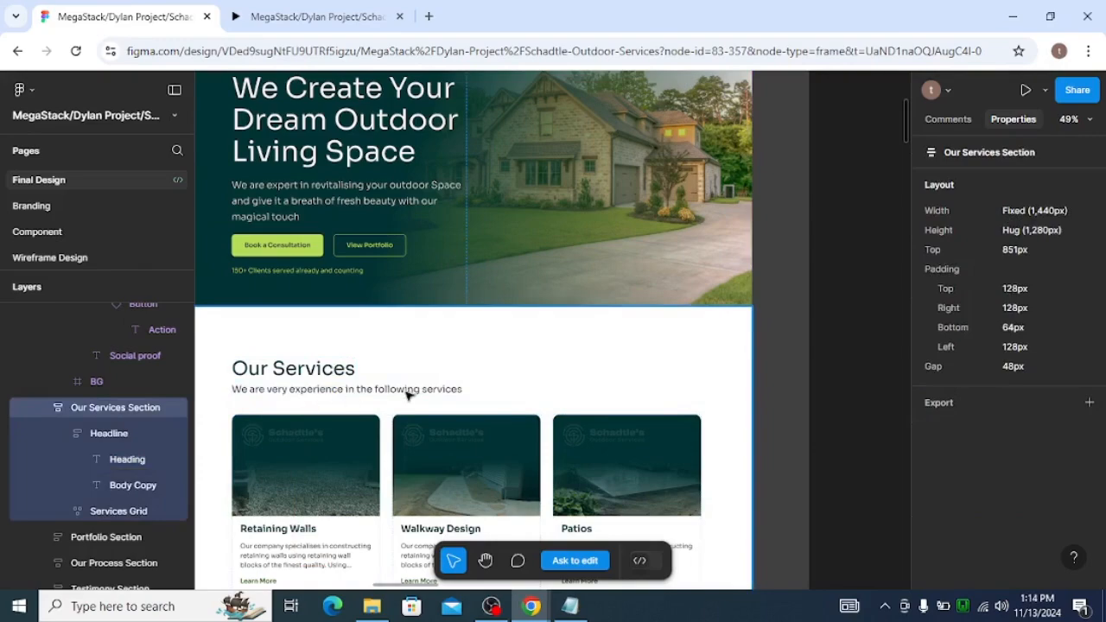
pyautogui.scroll(-1, 415, 371)
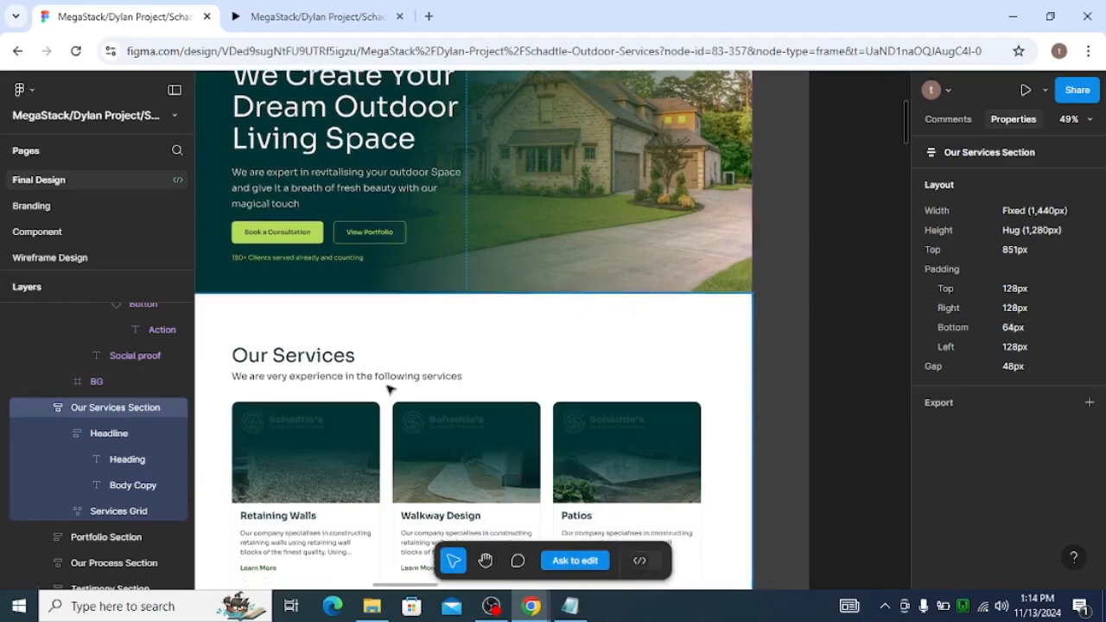
pyautogui.scroll(-3, 439, 368)
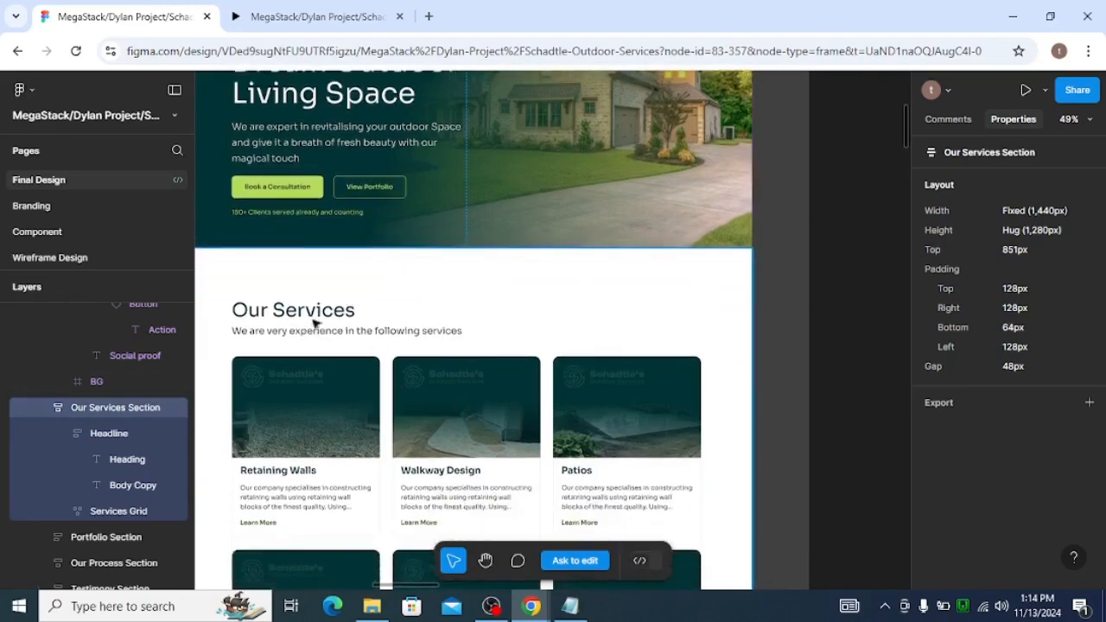
# Step: Switch to the Elementor home page editor, add an empty container below the hero section and show its advanced settings
pyautogui.hotkey('alt', 'Tab')
pyautogui.hotkey('alt', 'Tab')
pyautogui.press('Tab')
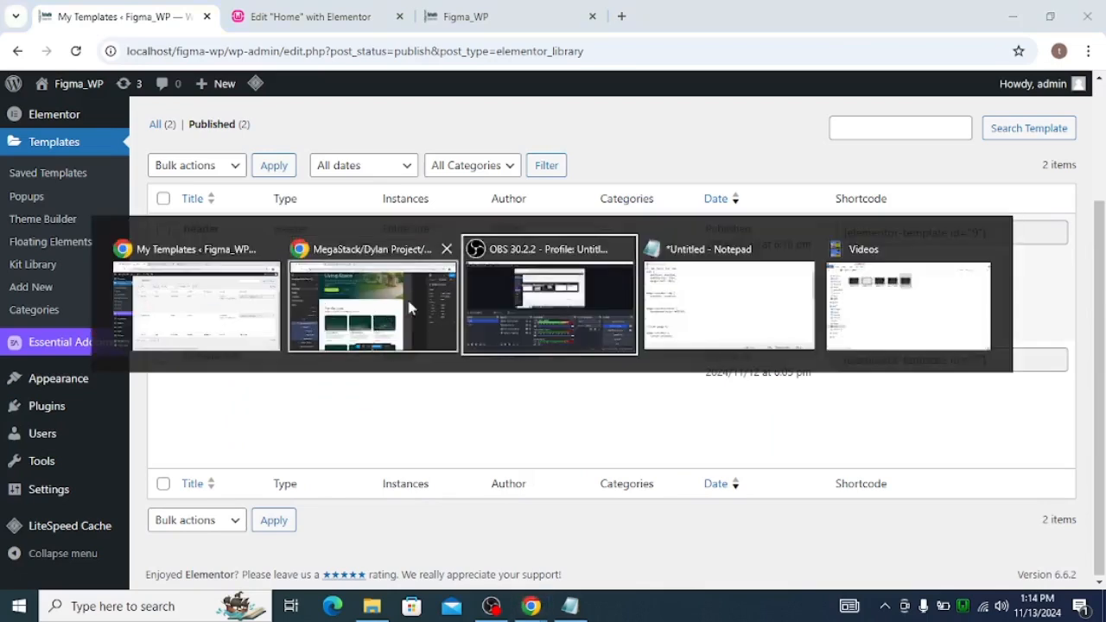
pyautogui.click(222, 298)
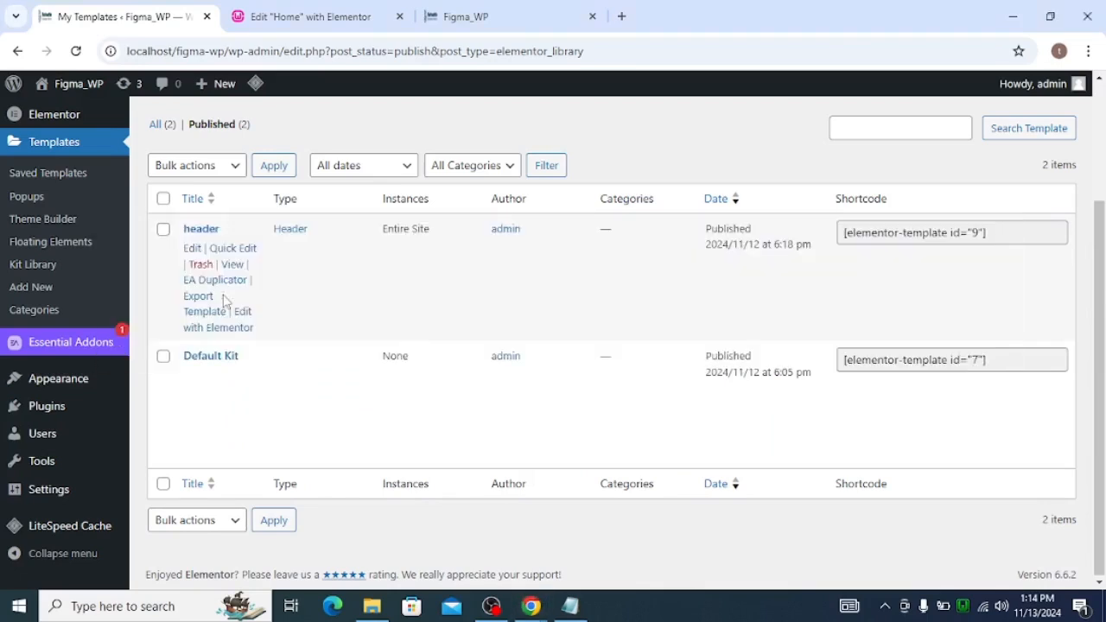
pyautogui.click(344, 12)
pyautogui.scroll(5, 606, 349)
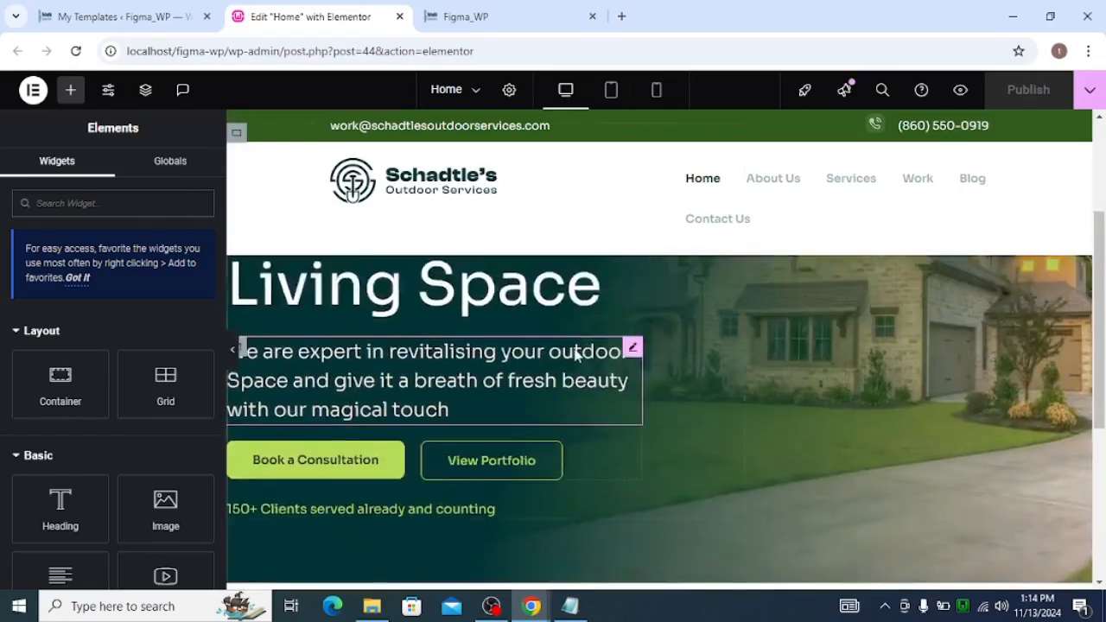
pyautogui.scroll(-2, 575, 355)
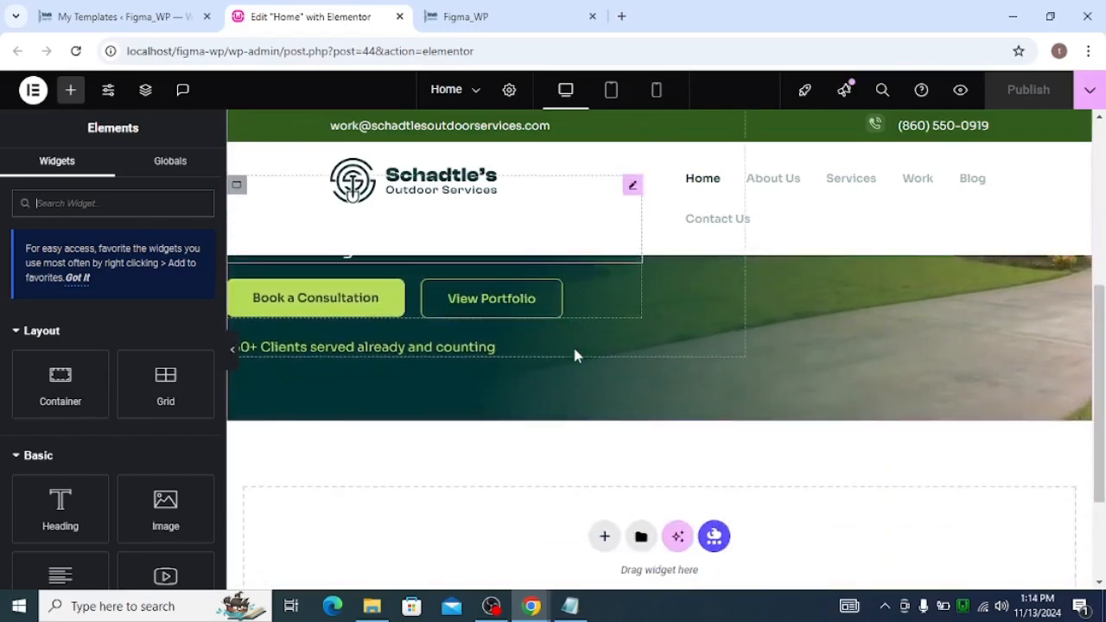
pyautogui.click(55, 360)
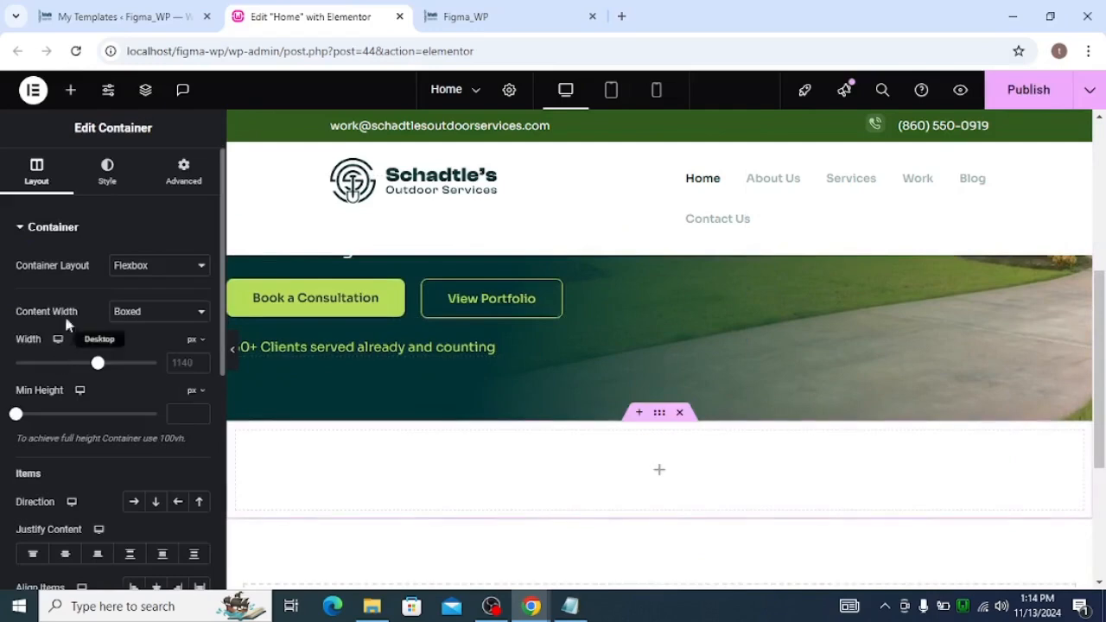
pyautogui.click(167, 184)
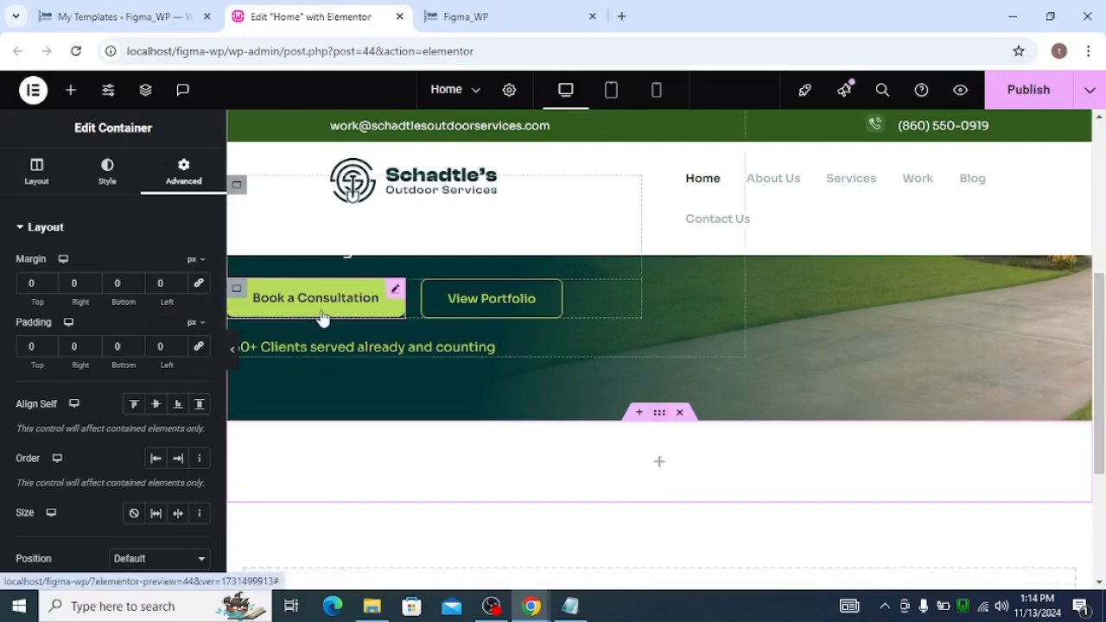
# Step: Switch to the Figma design and copy the text content of the Our Services heading
pyautogui.hotkey('alt', 'Tab')
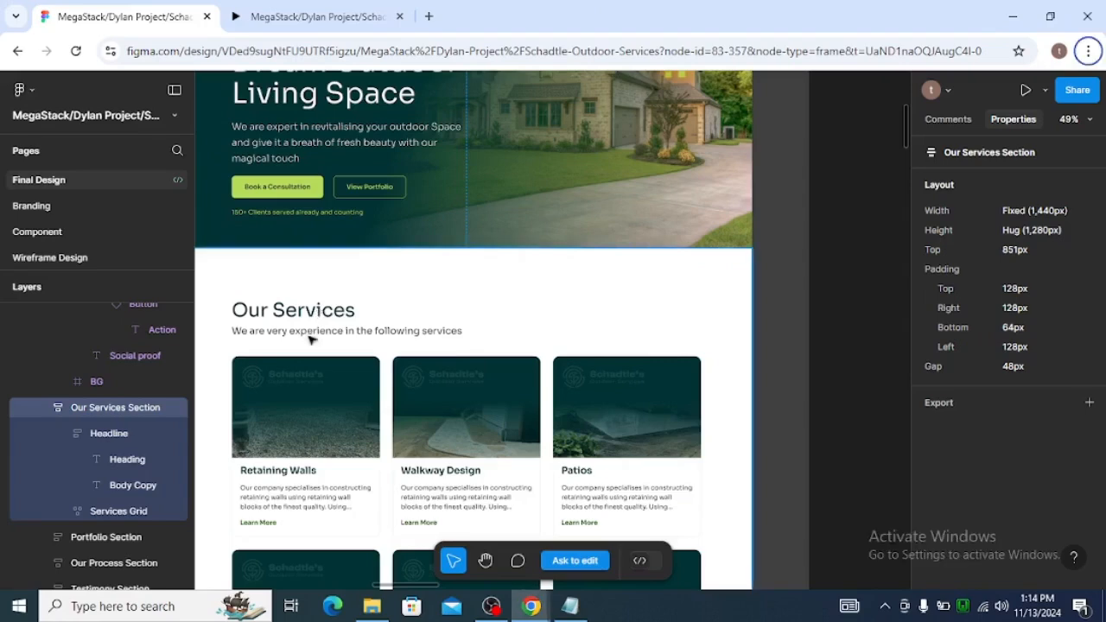
pyautogui.doubleClick(306, 317)
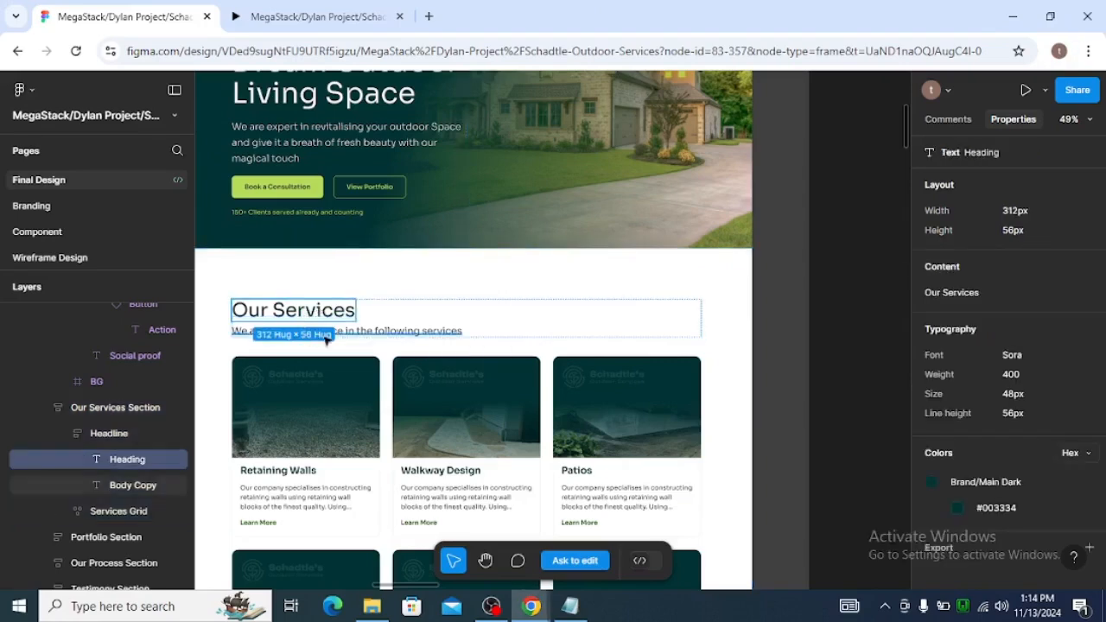
pyautogui.click(326, 335)
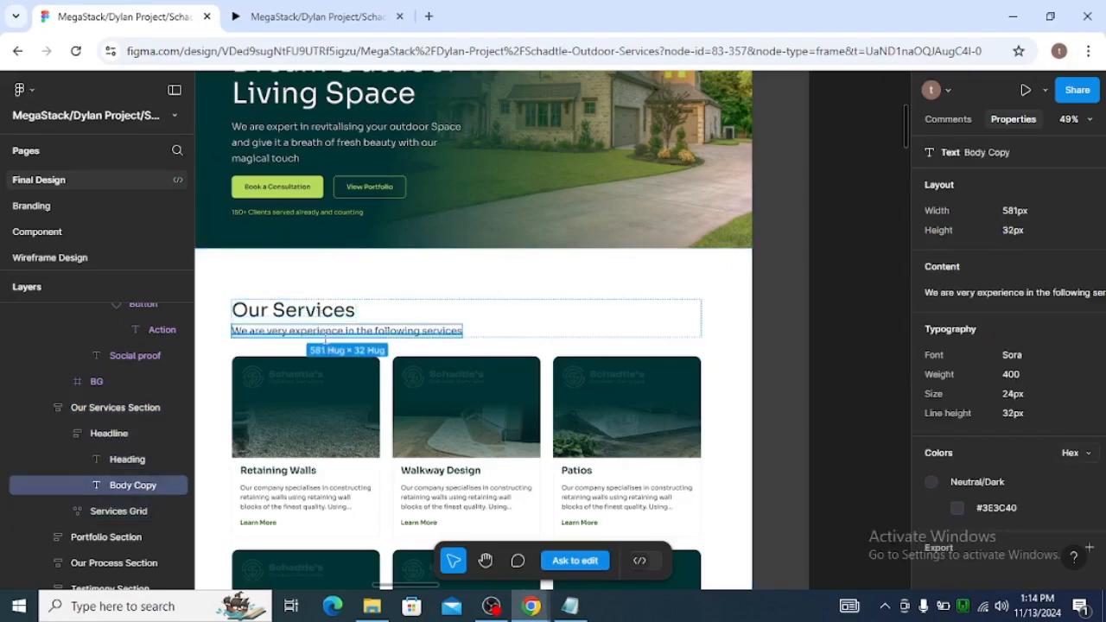
pyautogui.click(287, 310)
pyautogui.click(954, 296)
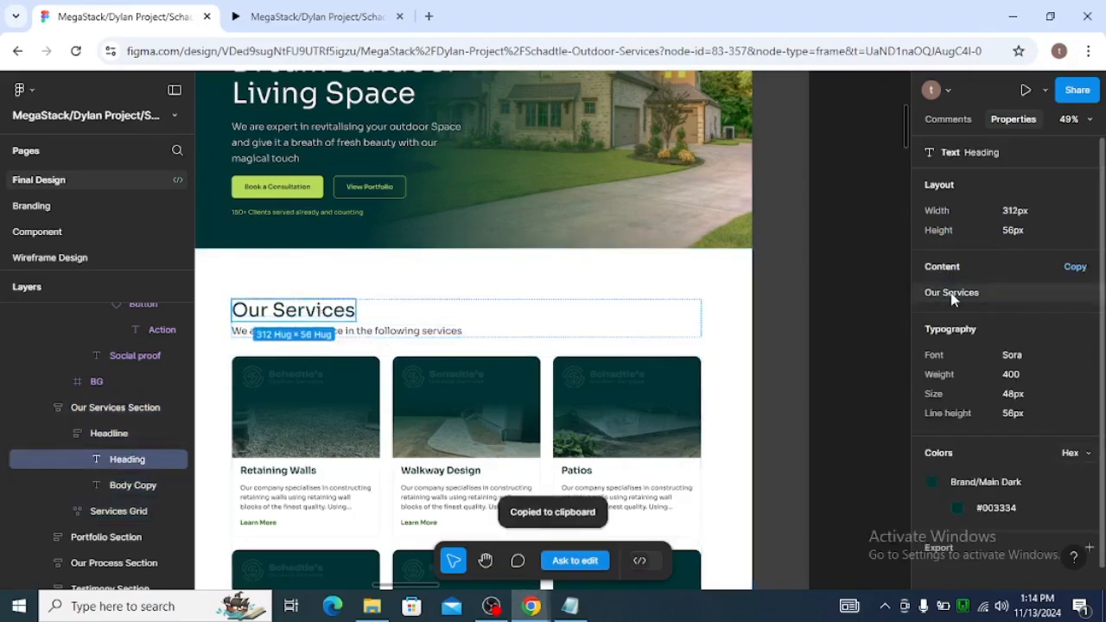
# Step: Back in Elementor, add a Heading widget to the new container with the title "Our Services"
pyautogui.hotkey('alt', 'Tab')
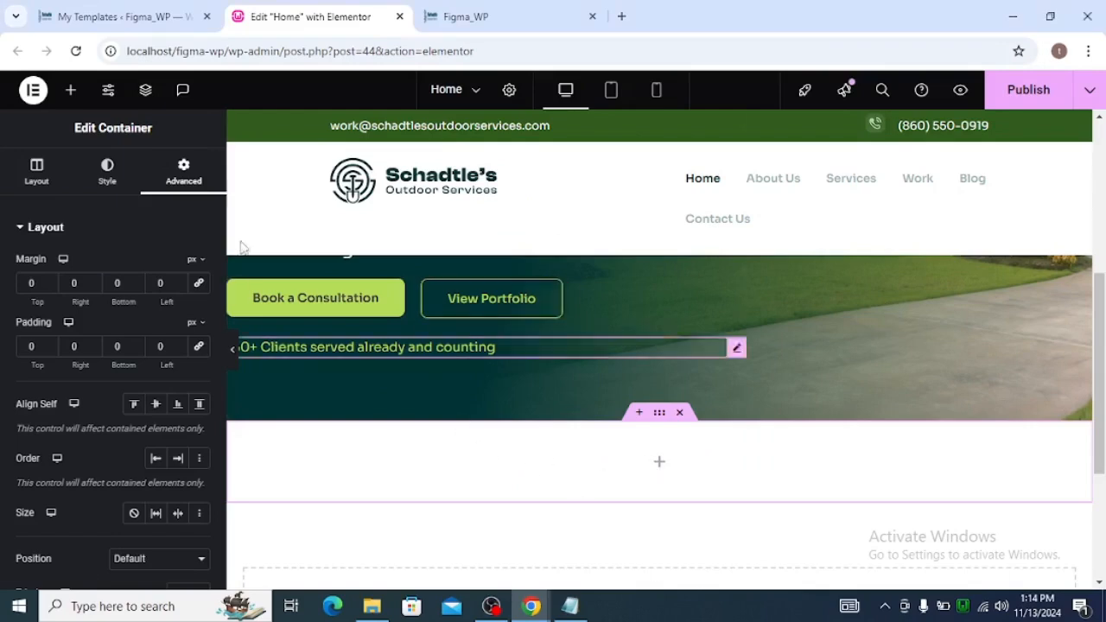
pyautogui.click(72, 91)
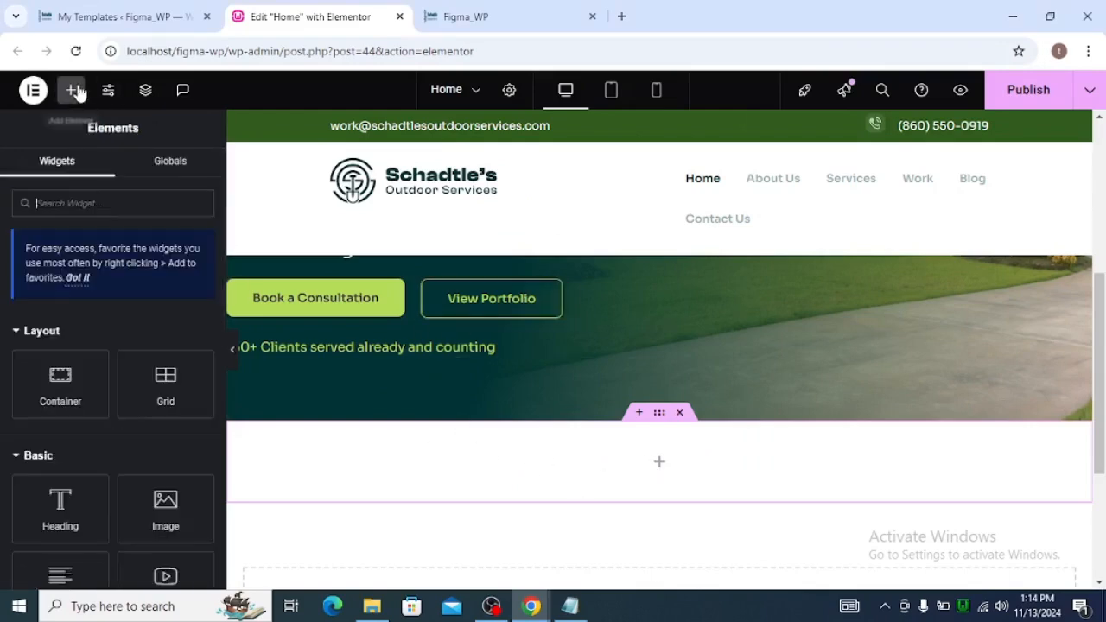
pyautogui.write('he')
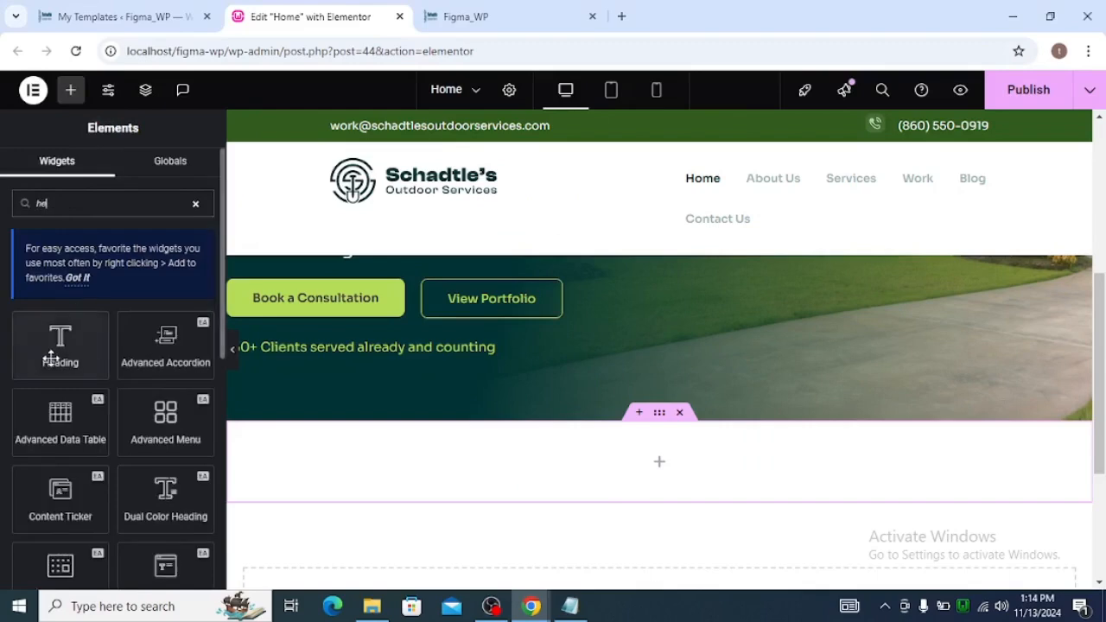
pyautogui.moveTo(53, 350); pyautogui.dragTo(642, 446)
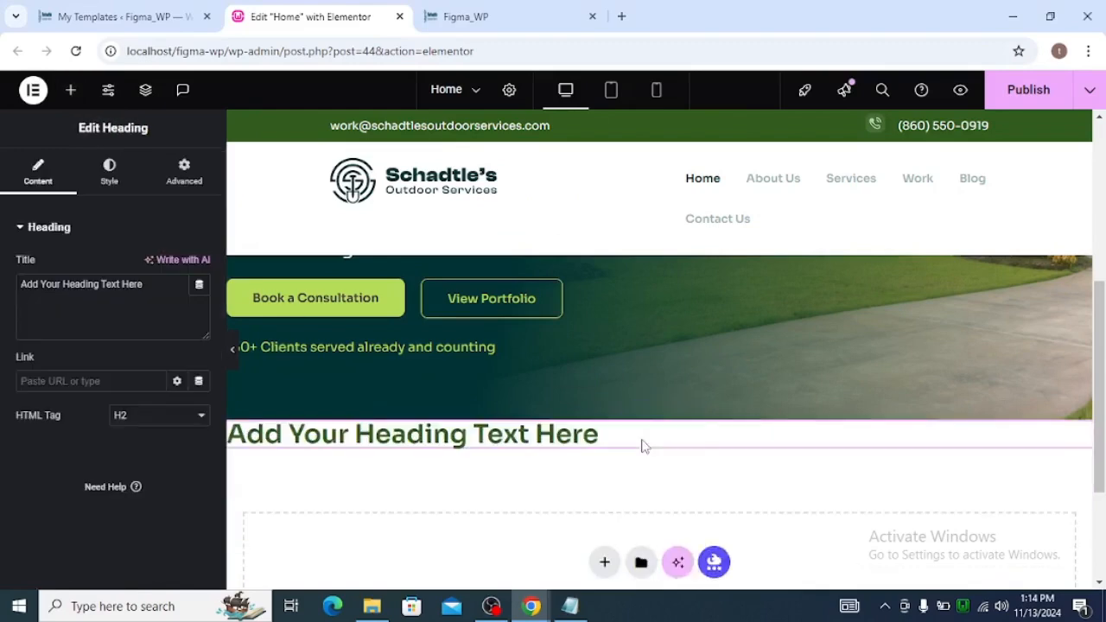
pyautogui.tripleClick(103, 311)
pyautogui.write('Our Services')
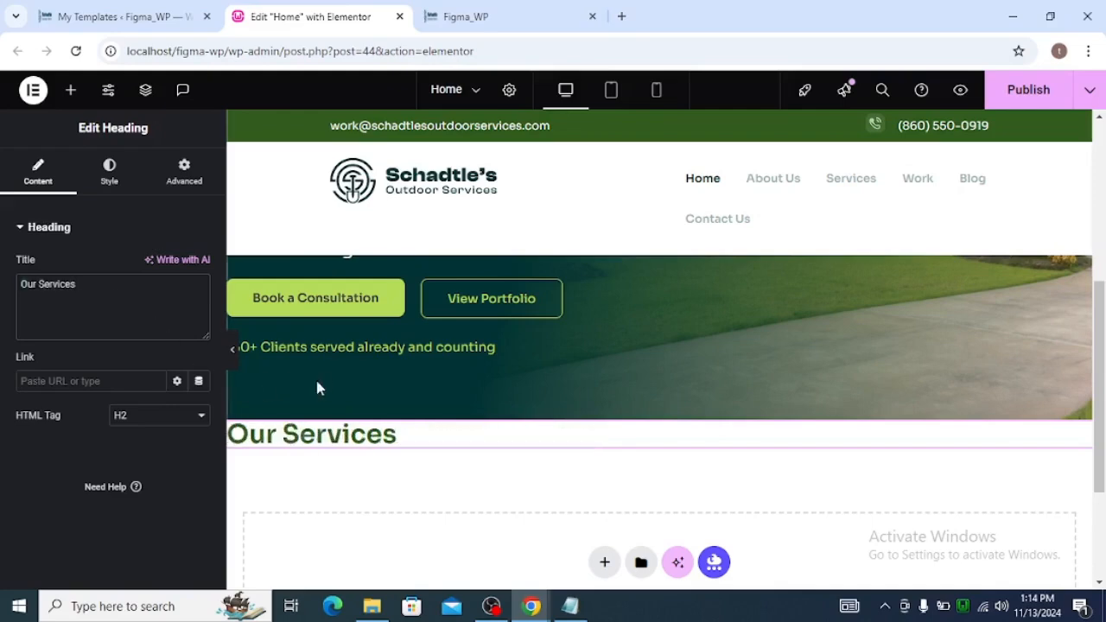
# Step: Select the heading's parent container, switch to the Figma design and inspect the Our Services section's padding and the Headline frame's gap
pyautogui.click(656, 427)
pyautogui.hotkey('alt', 'Tab')
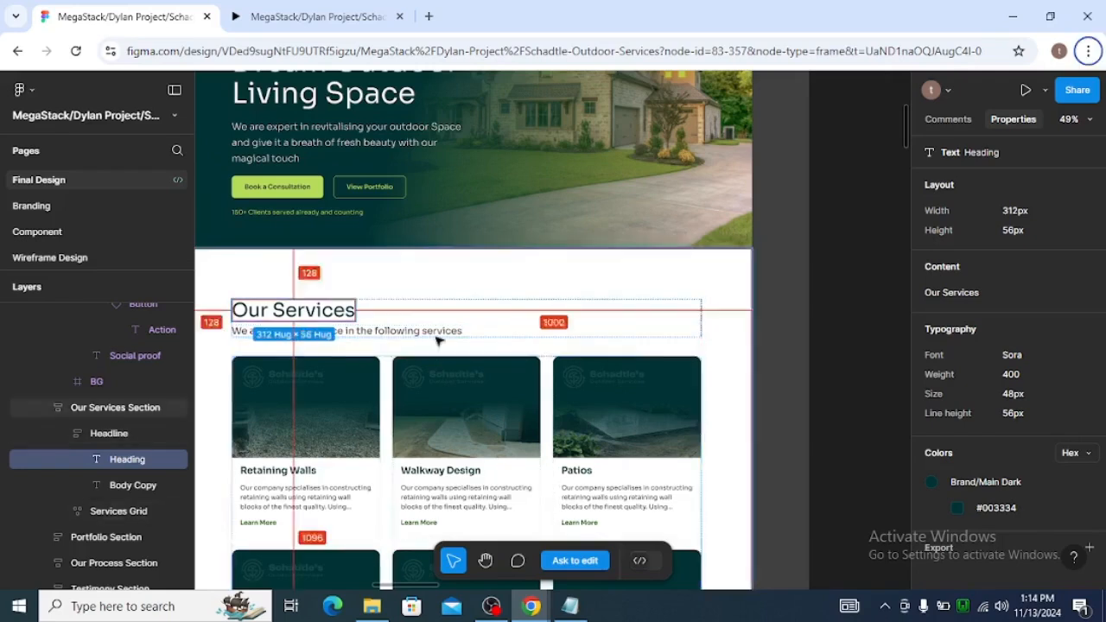
pyautogui.click(360, 346)
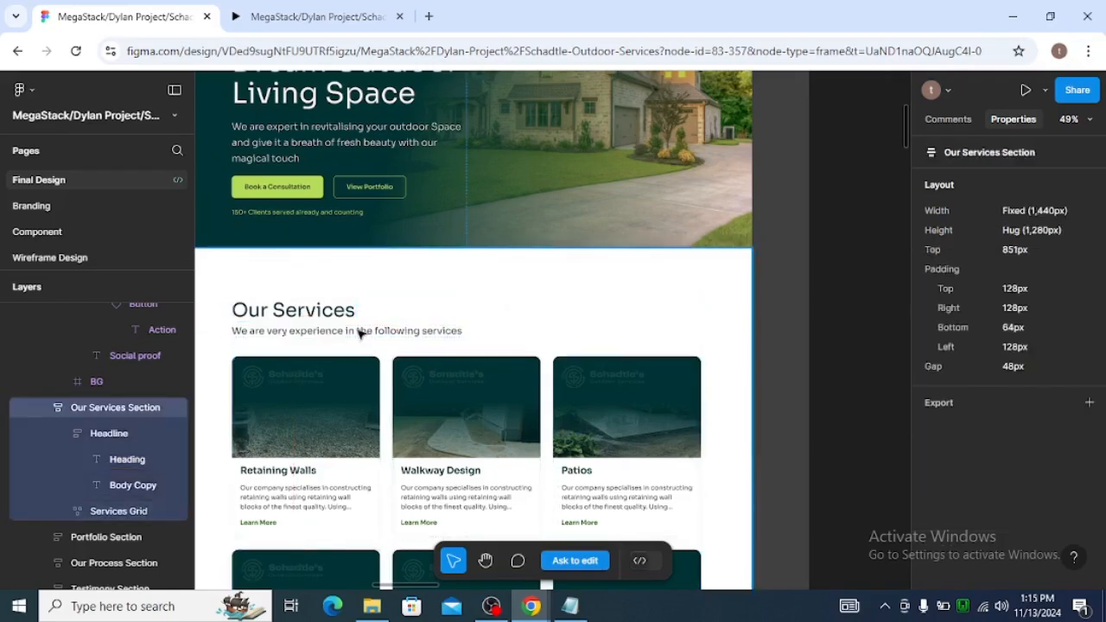
pyautogui.click(361, 335)
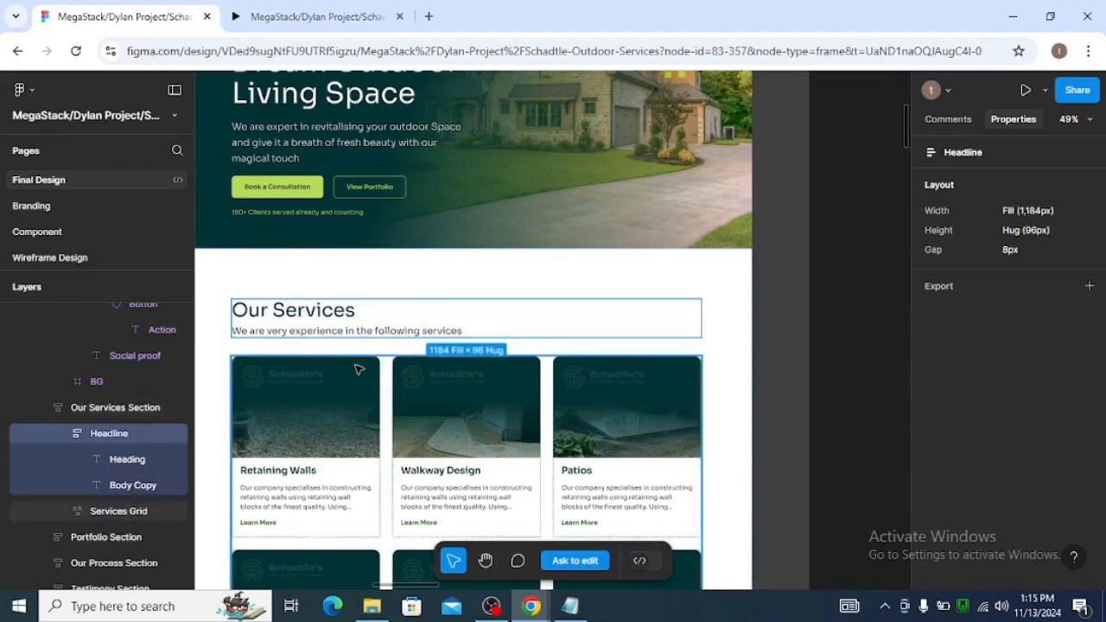
# Step: Back in Elementor, set the container's padding to 128 px top, 128 px right, 48 px bottom and 128 px left
pyautogui.hotkey('alt', 'Tab')
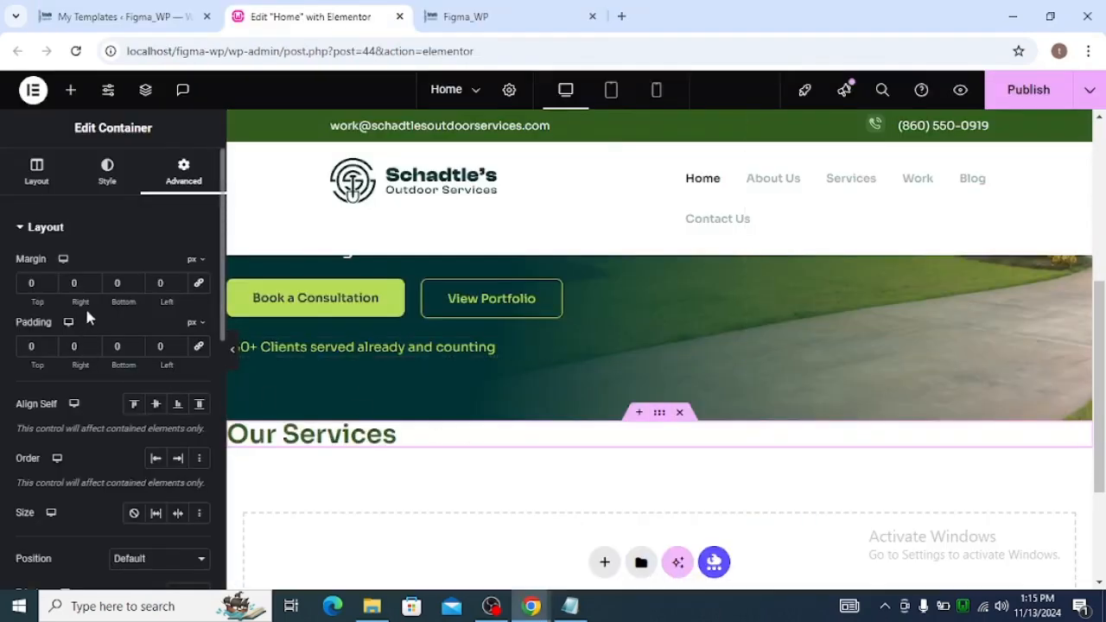
pyautogui.click(38, 349)
pyautogui.write('128')
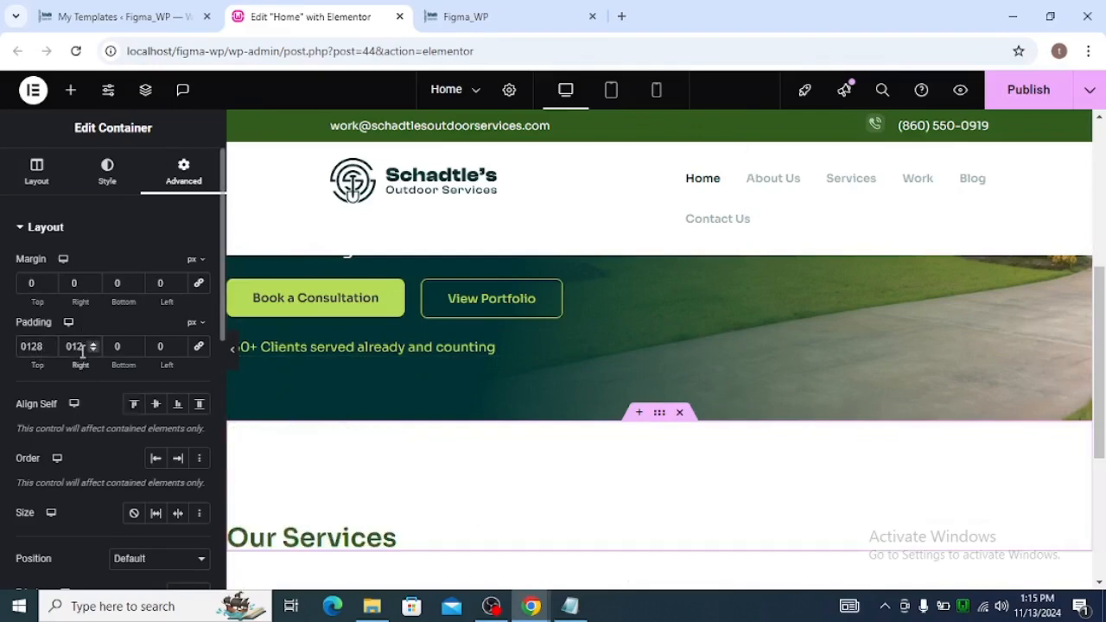
pyautogui.click(123, 349)
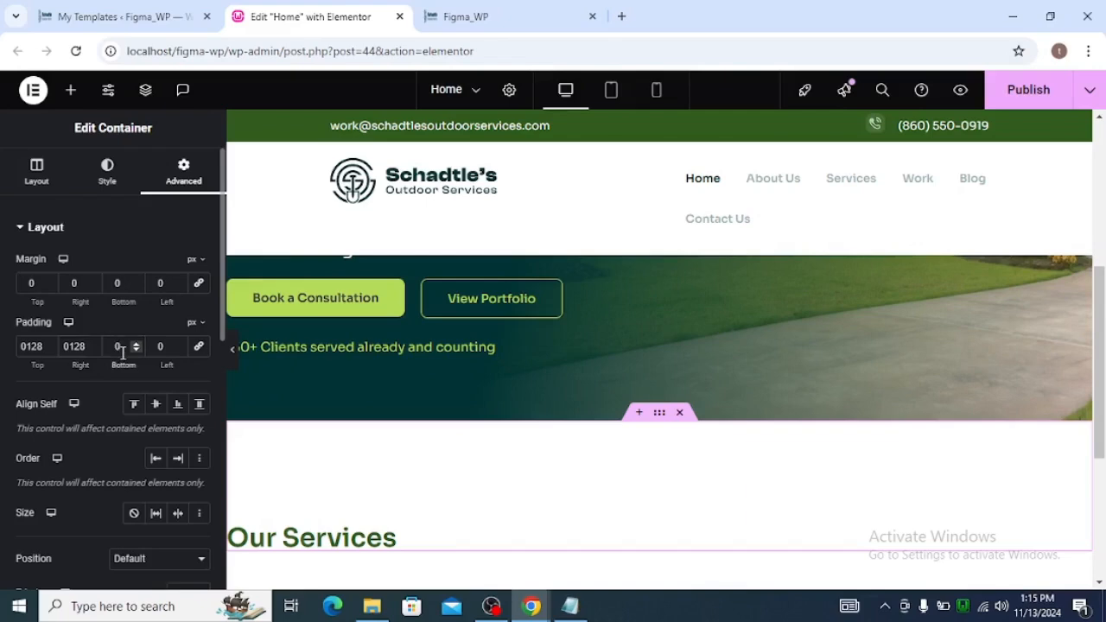
pyautogui.write('48')
pyautogui.click(163, 356)
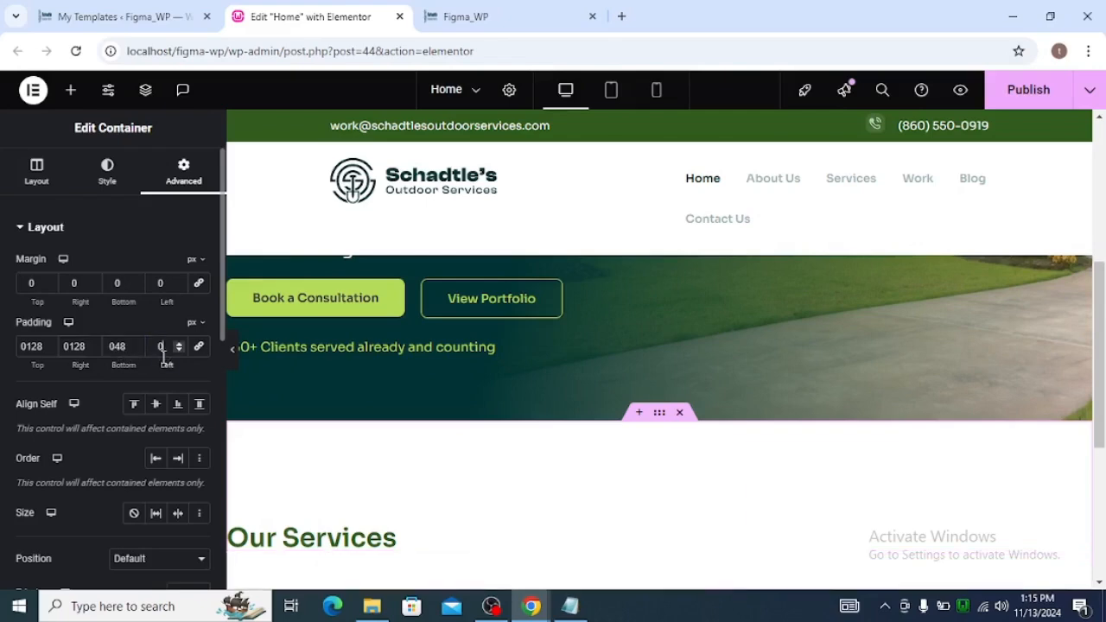
pyautogui.write('128')
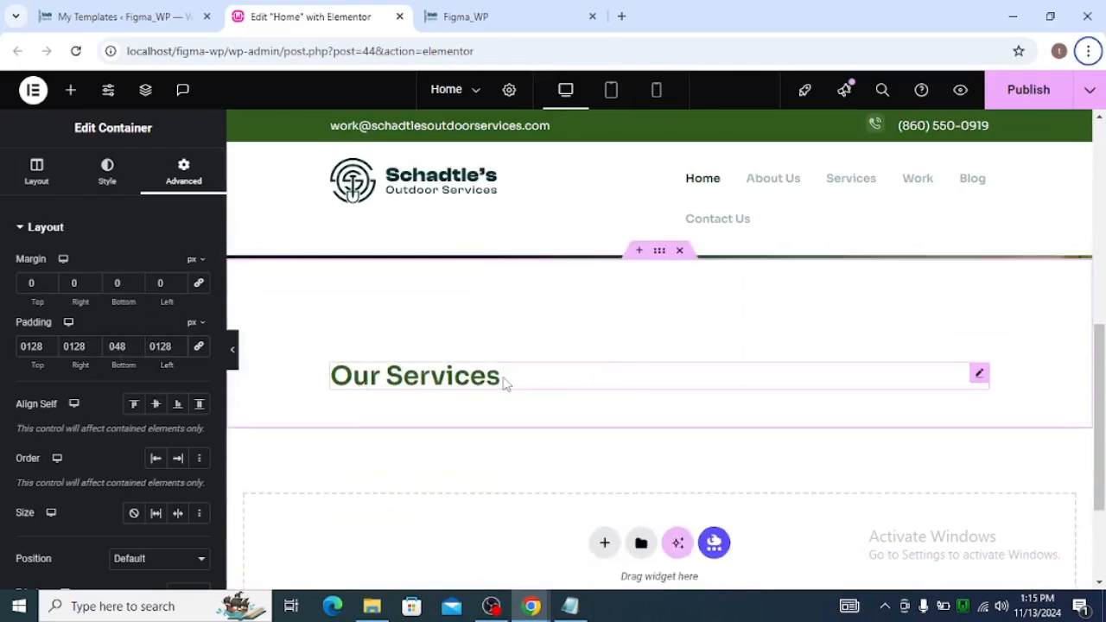
# Step: Switch to the Figma design and inspect the typography of the Our Services heading text
pyautogui.hotkey('alt', 'Tab')
pyautogui.click(328, 320)
pyautogui.doubleClick(329, 315)
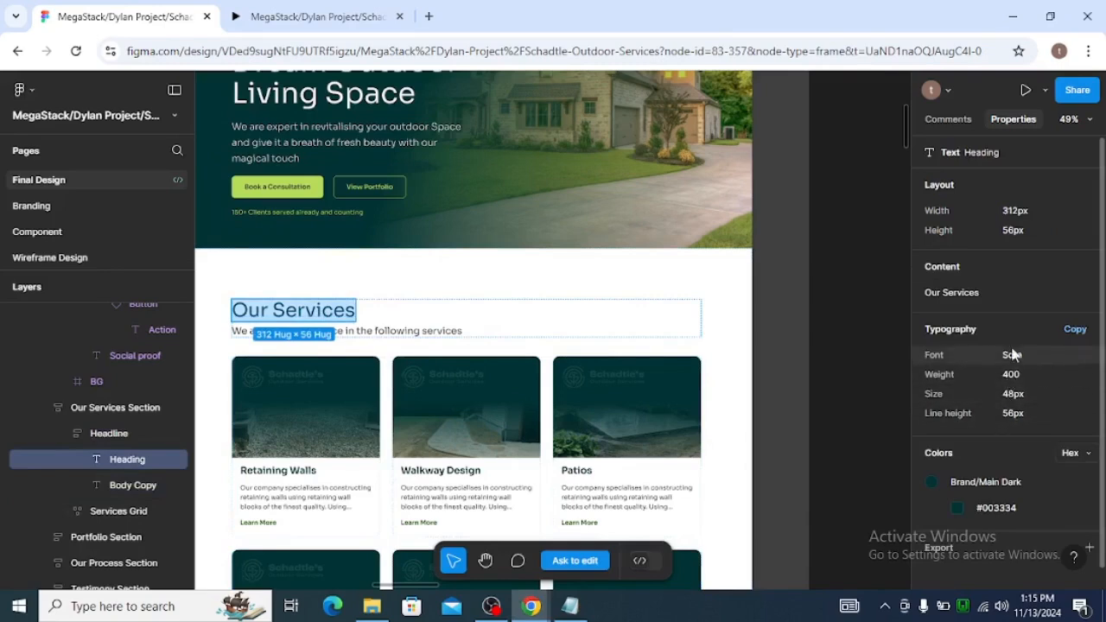
# Step: Back in Elementor, set the Our Services heading's font size to 48 px and its weight to 400 (Normal)
pyautogui.hotkey('alt', 'Tab')
pyautogui.click(484, 375)
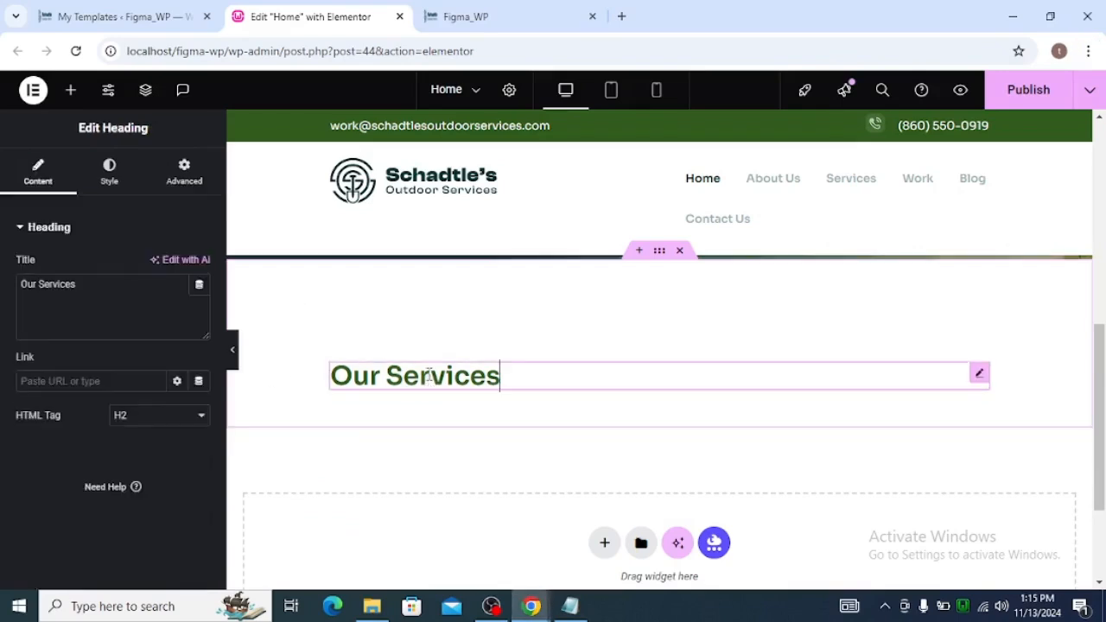
pyautogui.click(108, 182)
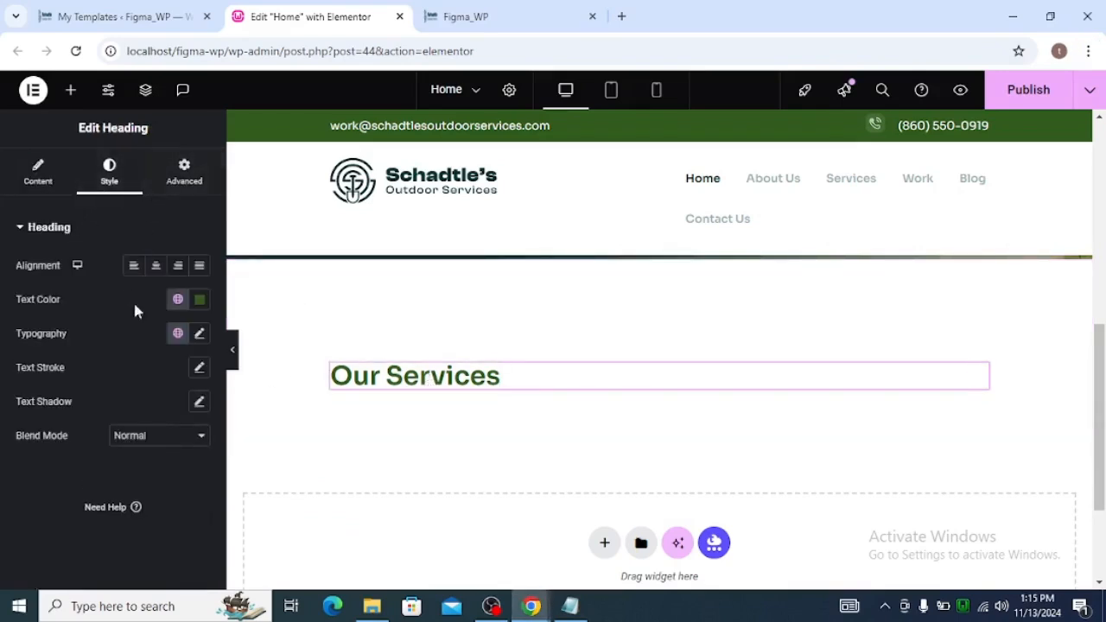
pyautogui.click(198, 335)
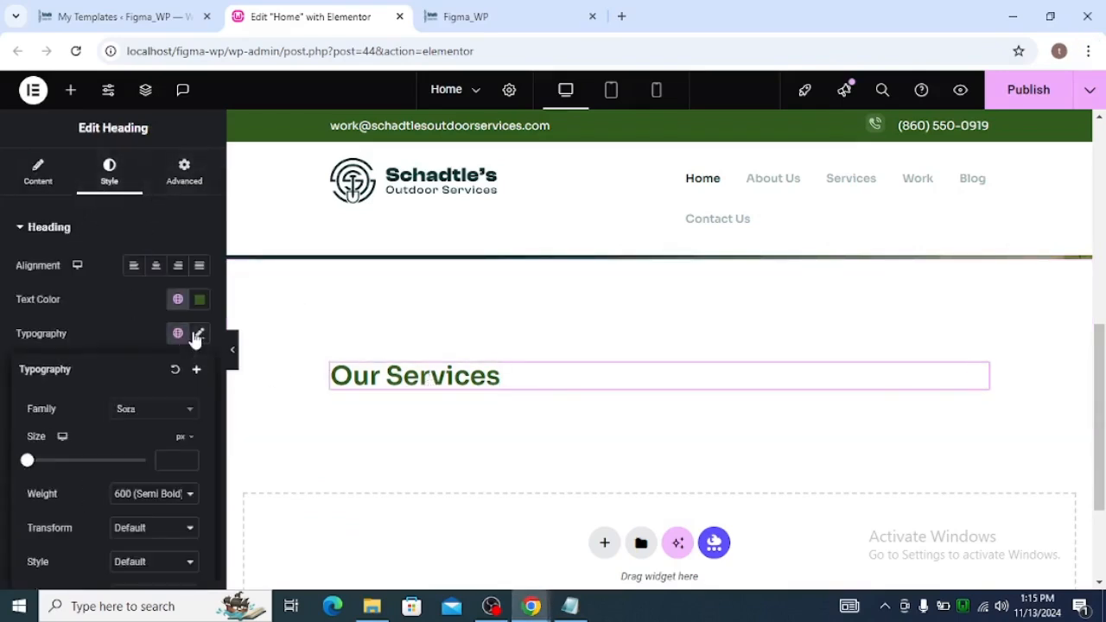
pyautogui.click(172, 462)
pyautogui.write('48')
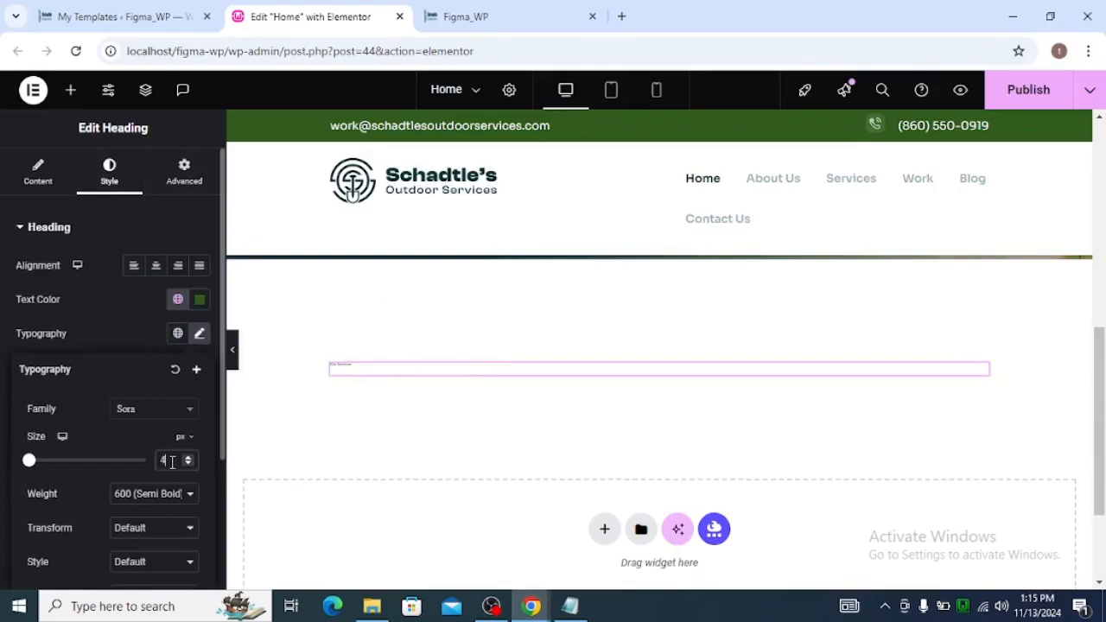
pyautogui.click(157, 488)
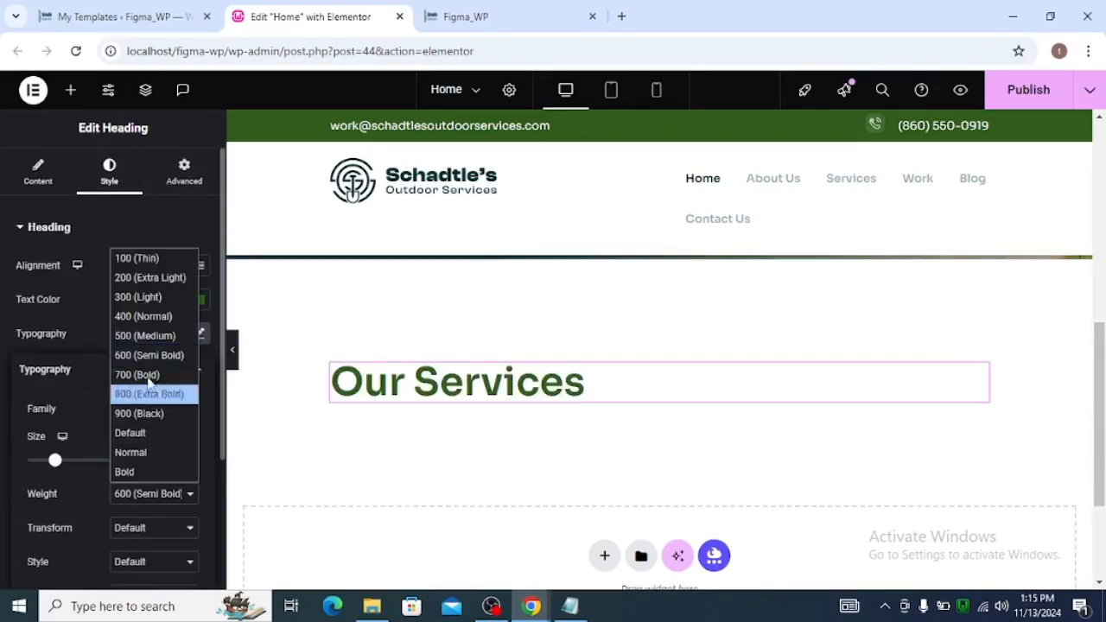
pyautogui.click(146, 319)
# Step: Switch to the Figma design and copy the text content of the body copy below the Our Services heading
pyautogui.hotkey('alt', 'Tab')
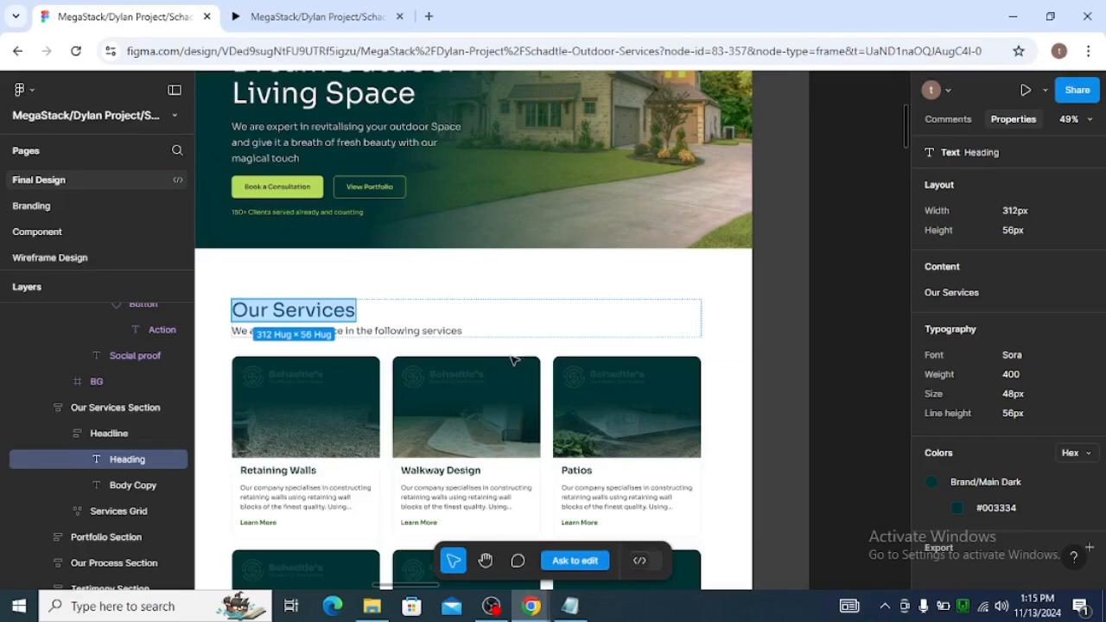
pyautogui.click(363, 332)
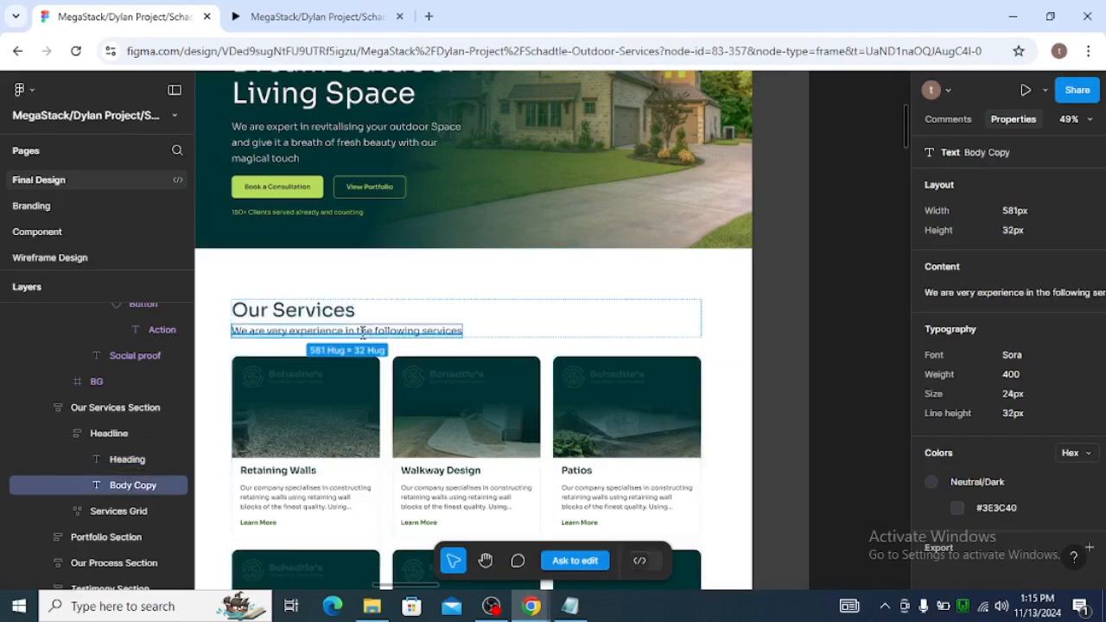
pyautogui.click(950, 302)
# Step: Back in Elementor, find the Text Editor widget and add it below the Our Services heading
pyautogui.hotkey('alt', 'Tab')
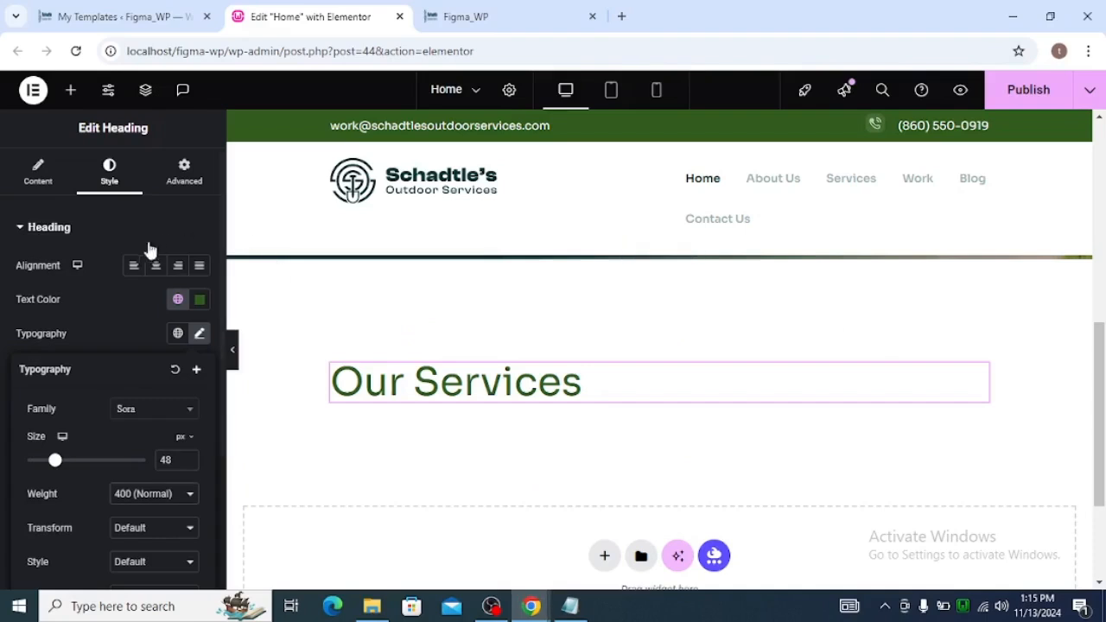
pyautogui.click(71, 90)
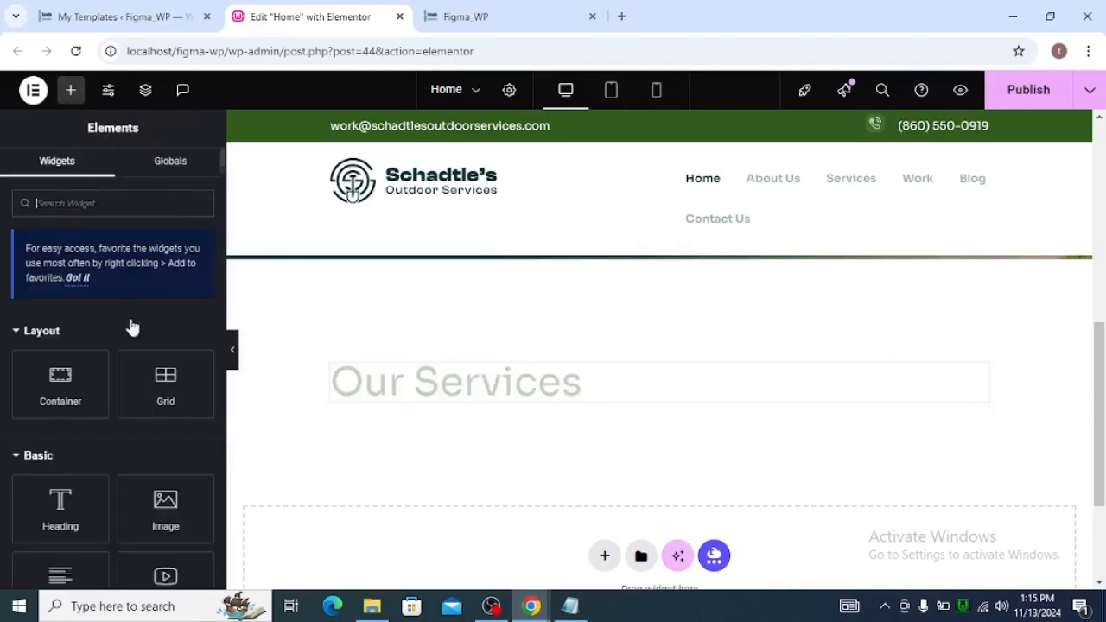
pyautogui.click(105, 204)
pyautogui.write('tex')
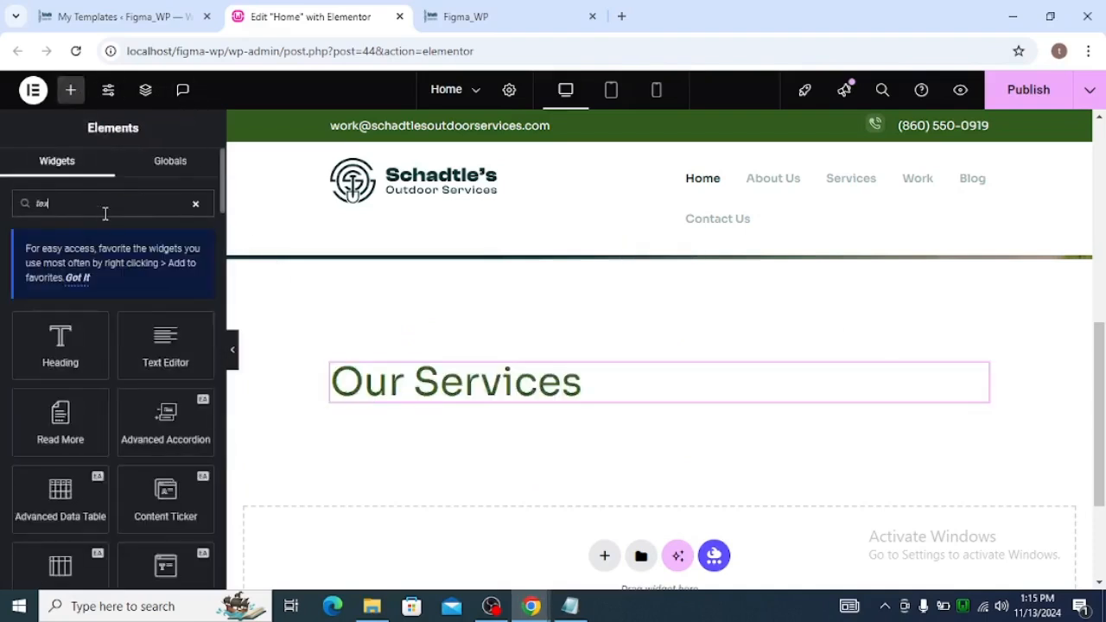
pyautogui.moveTo(166, 350); pyautogui.dragTo(528, 403)
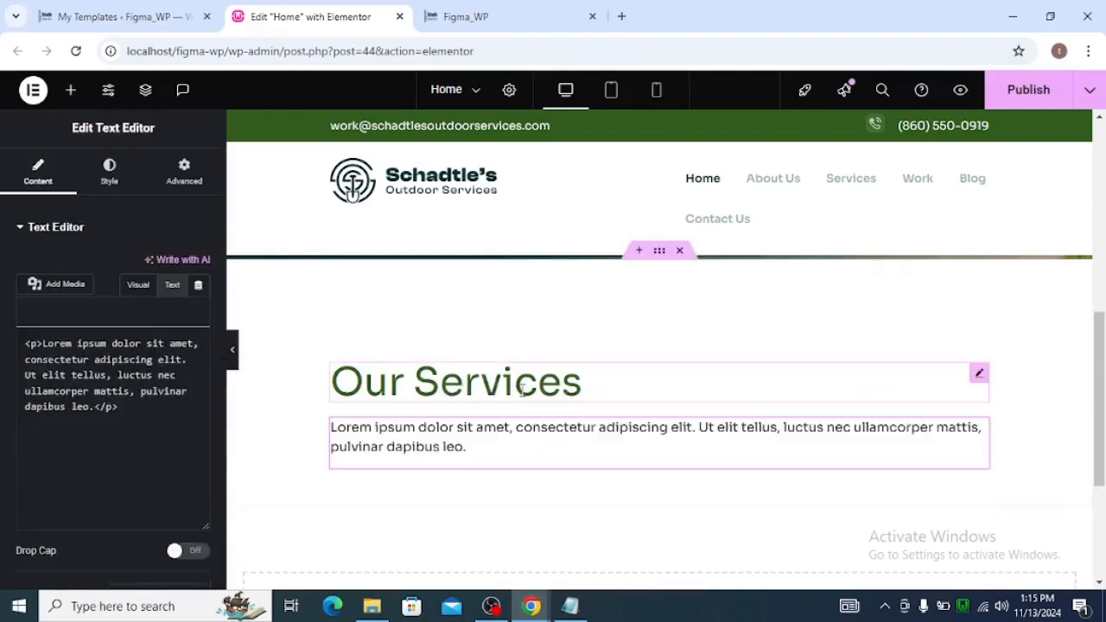
# Step: Copy the body copy from Figma again and replace the Text Editor's placeholder with "We are very experience in the following services"
pyautogui.click(172, 285)
pyautogui.hotkey('alt', 'Tab')
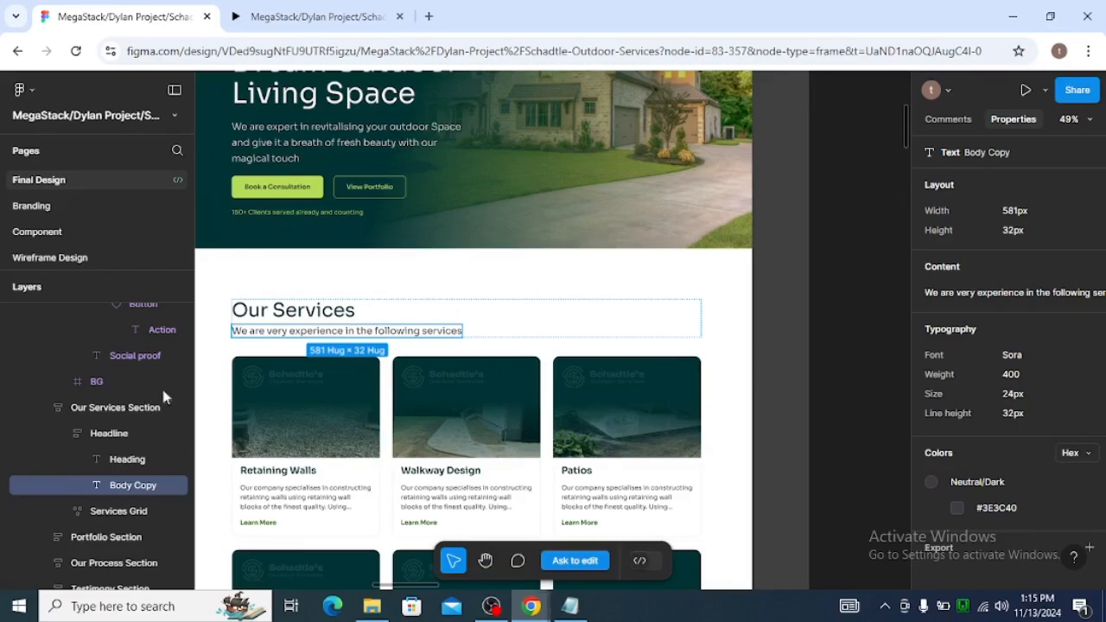
pyautogui.click(933, 300)
pyautogui.hotkey('alt', 'Tab')
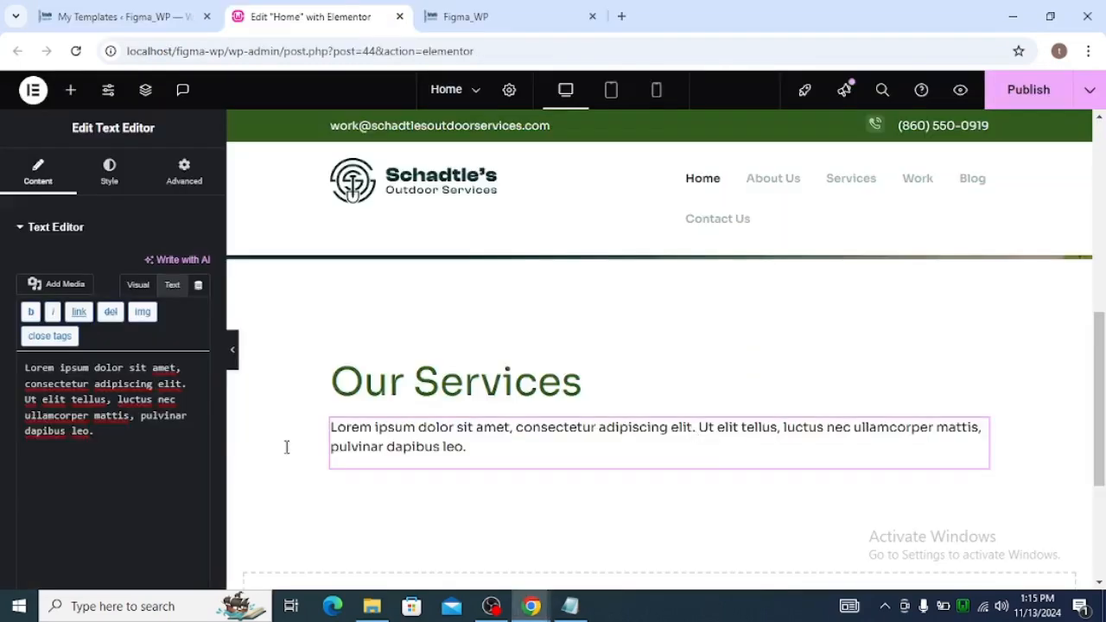
pyautogui.click(141, 398)
pyautogui.hotkey('ctrl', 'a')
pyautogui.write('We are very experience in the following services')
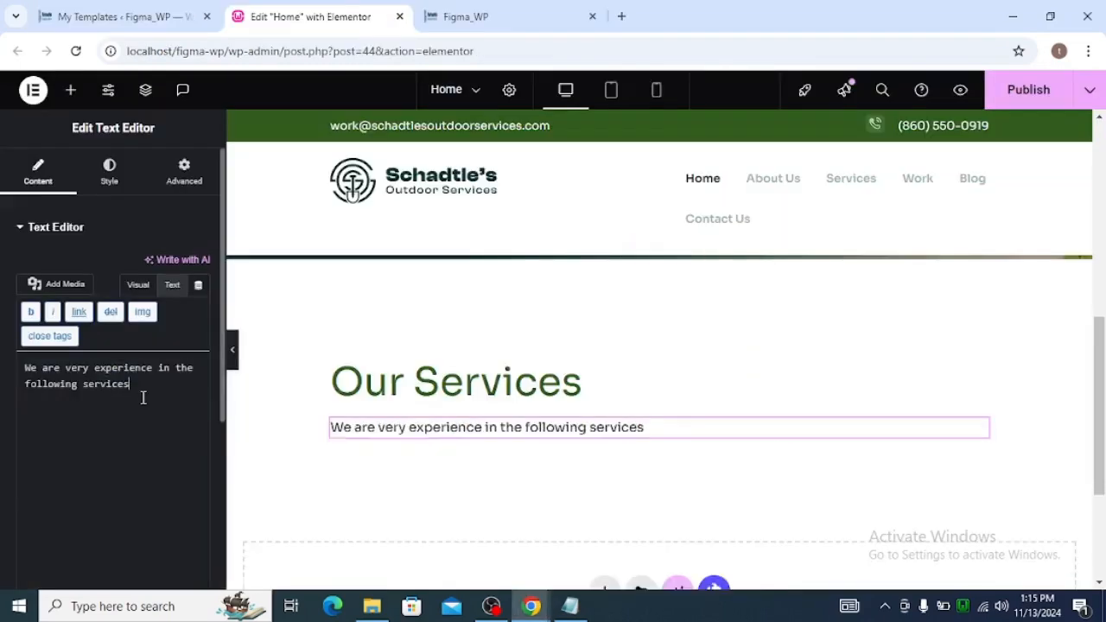
# Step: Check the heading in the Figma design, and in Elementor set the section container's column and row gaps to 8 px
pyautogui.hotkey('alt', 'Tab')
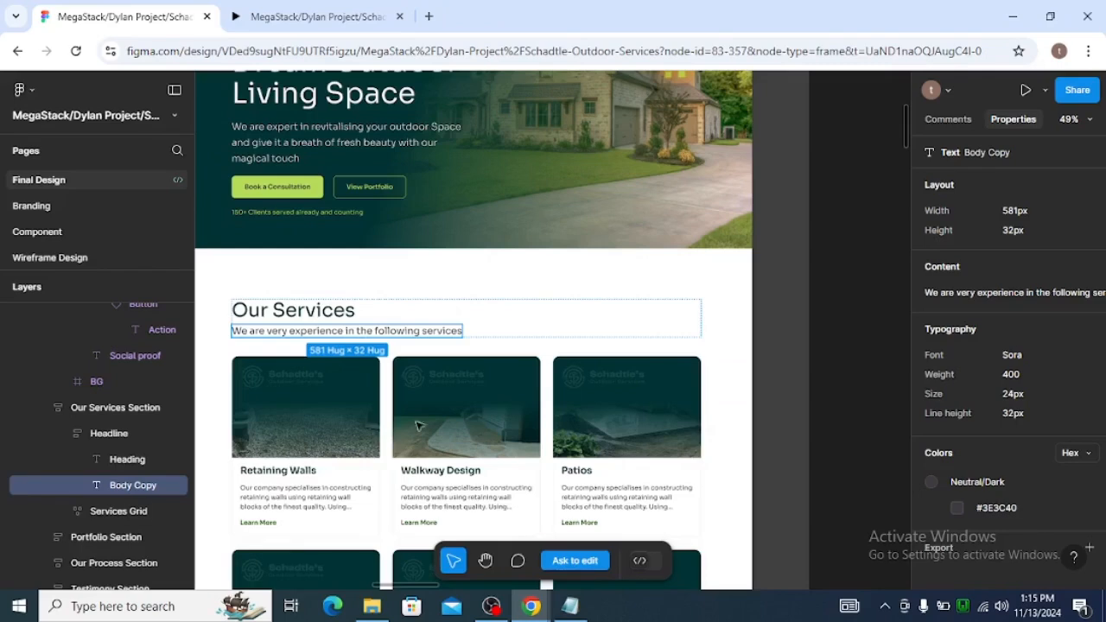
pyautogui.click(316, 313)
pyautogui.hotkey('alt', 'Tab')
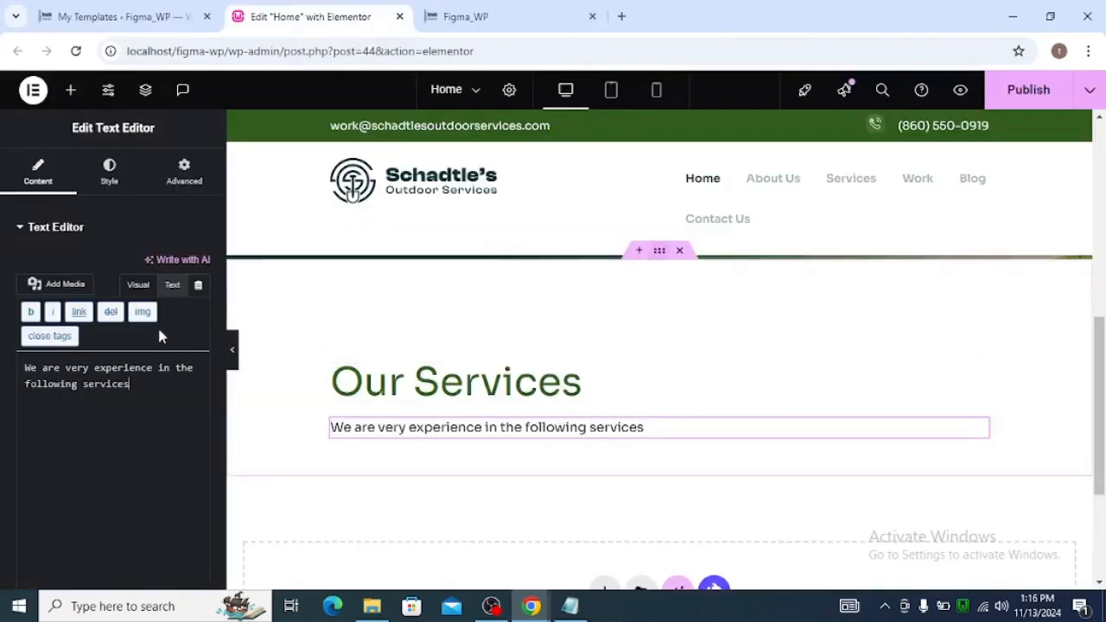
pyautogui.click(41, 177)
pyautogui.scroll(-4, 90, 434)
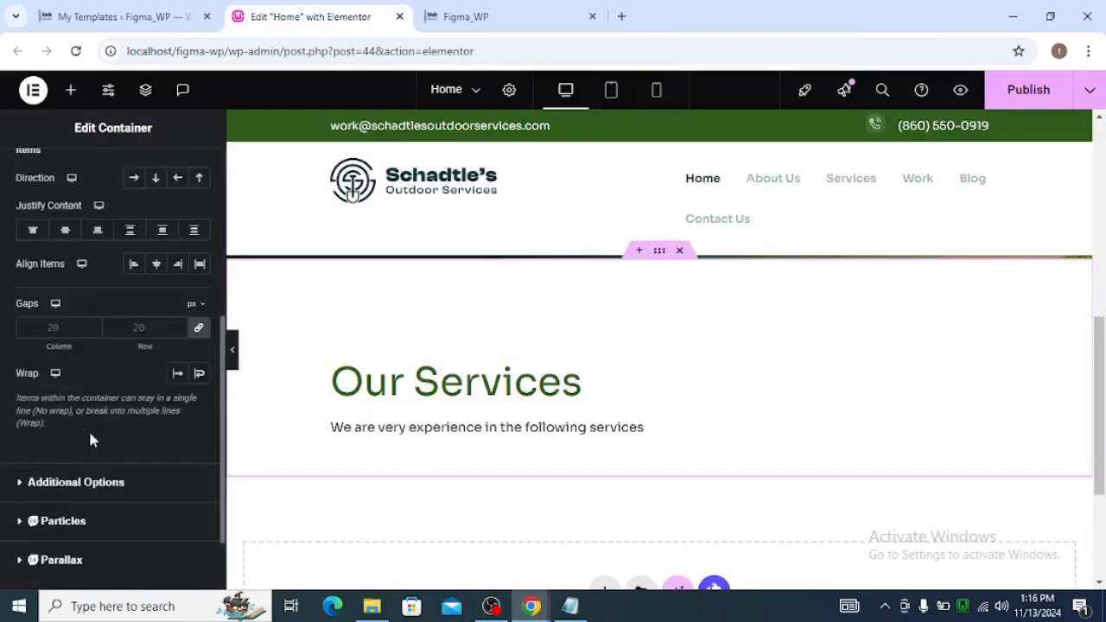
pyautogui.click(198, 328)
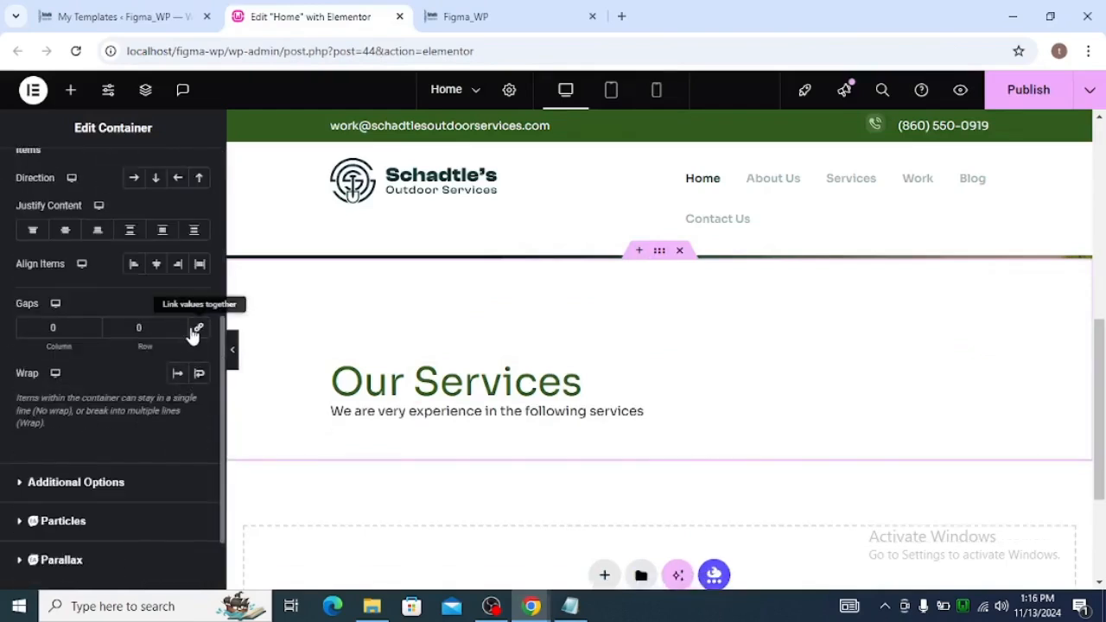
pyautogui.click(149, 329)
pyautogui.write('8')
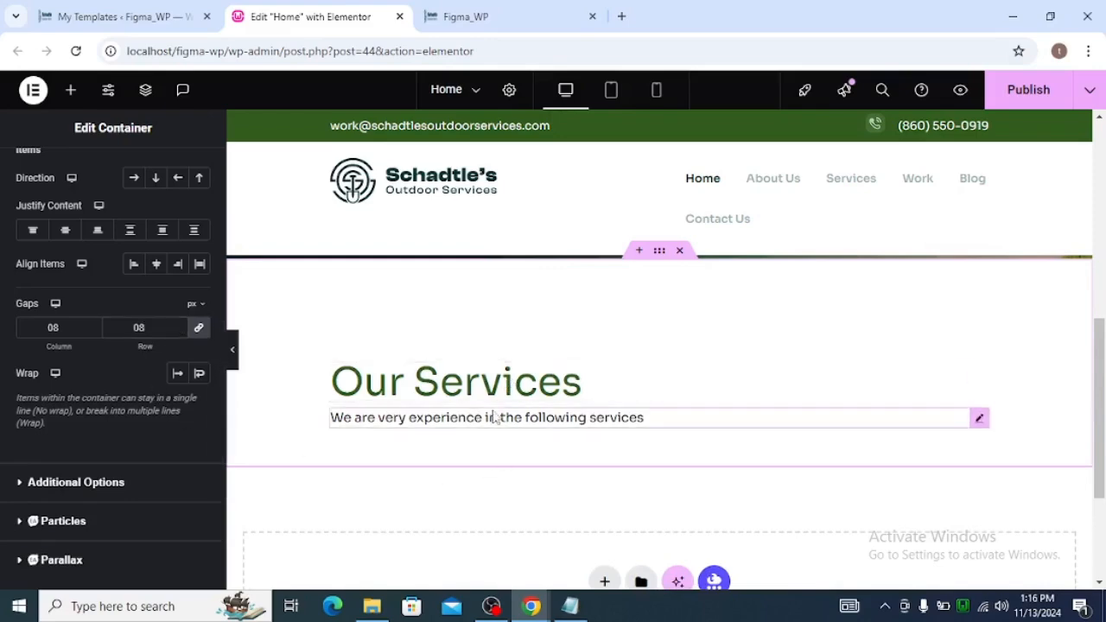
# Step: Switch to the Figma design and copy the Our Services heading's color value #003334
pyautogui.hotkey('alt', 'Tab')
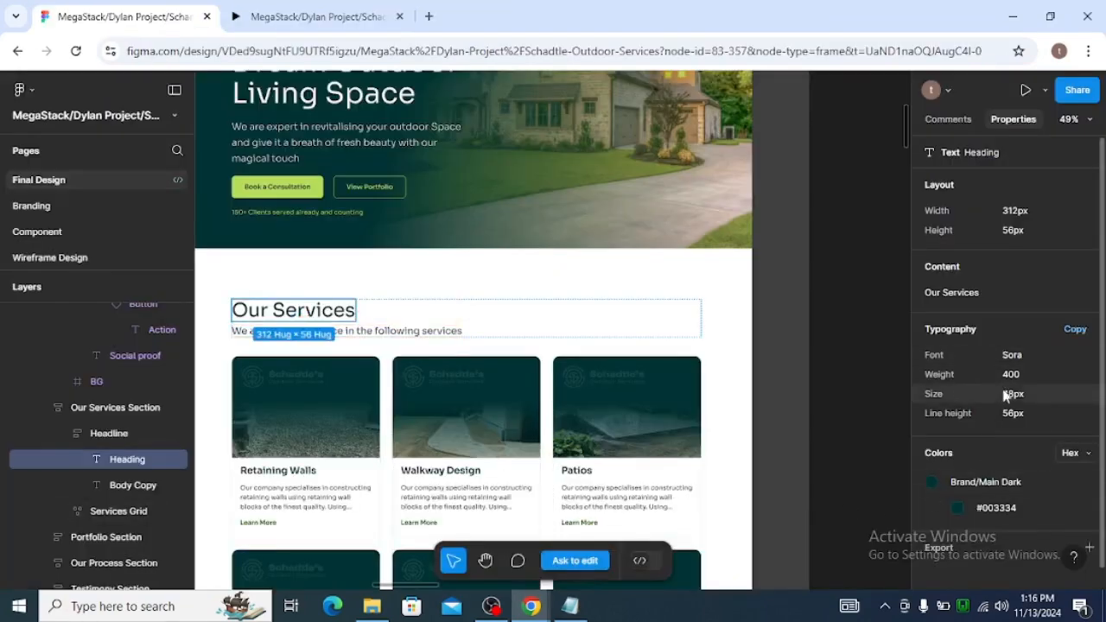
pyautogui.scroll(-1, 986, 484)
pyautogui.click(981, 493)
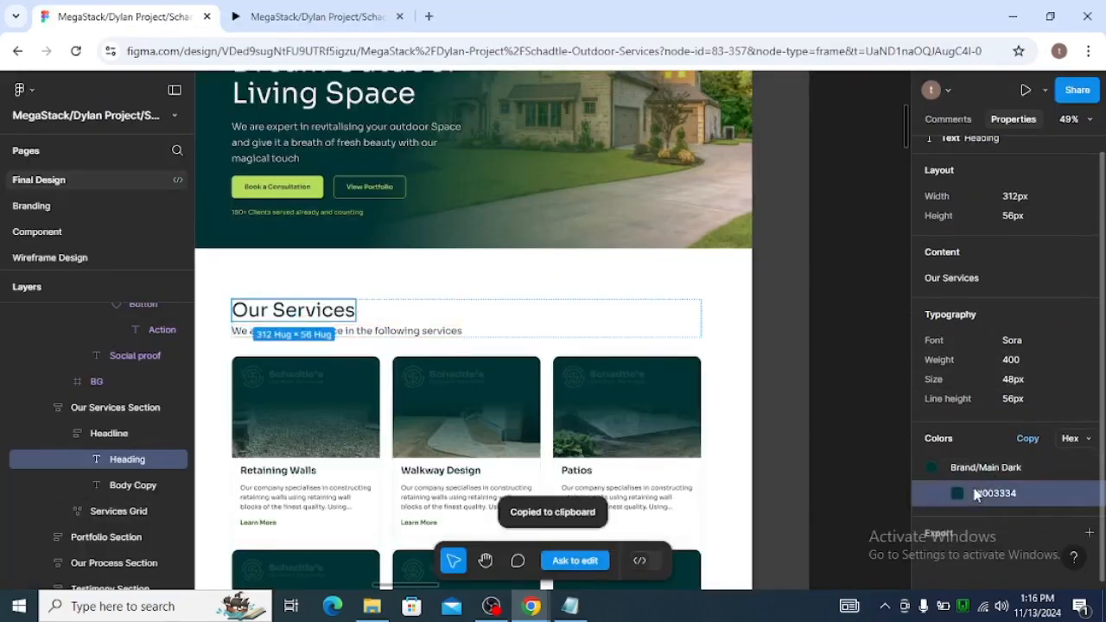
# Step: Switch back to Elementor and set the Our Services heading's text color to the copied #003334
pyautogui.hotkey('alt', 'Tab')
pyautogui.click(423, 378)
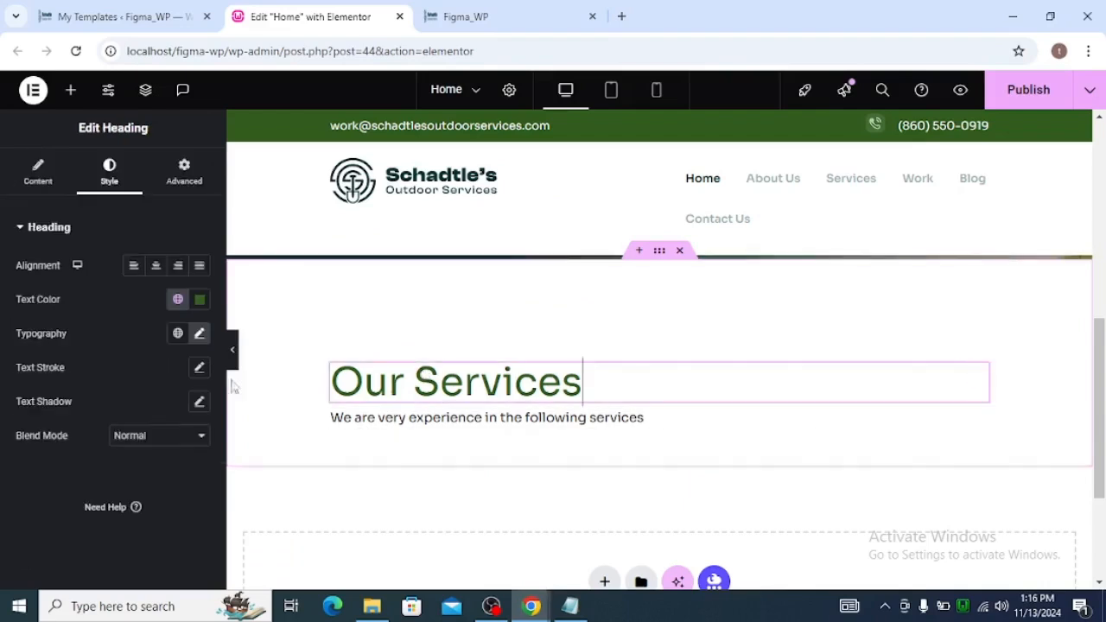
pyautogui.click(202, 301)
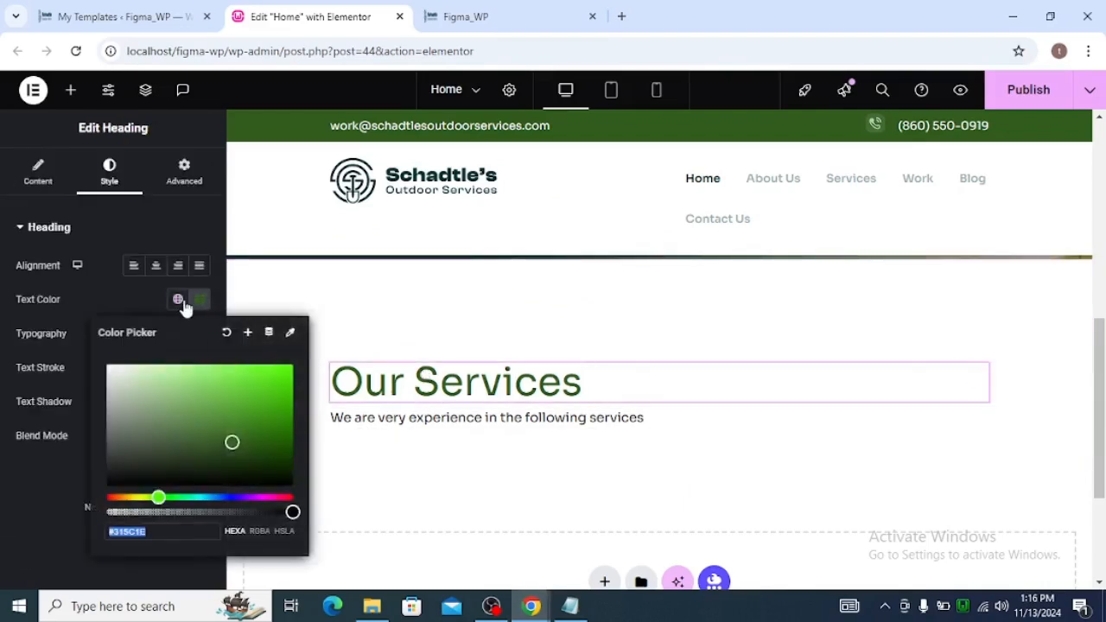
pyautogui.click(179, 301)
pyautogui.scroll(-2, 148, 459)
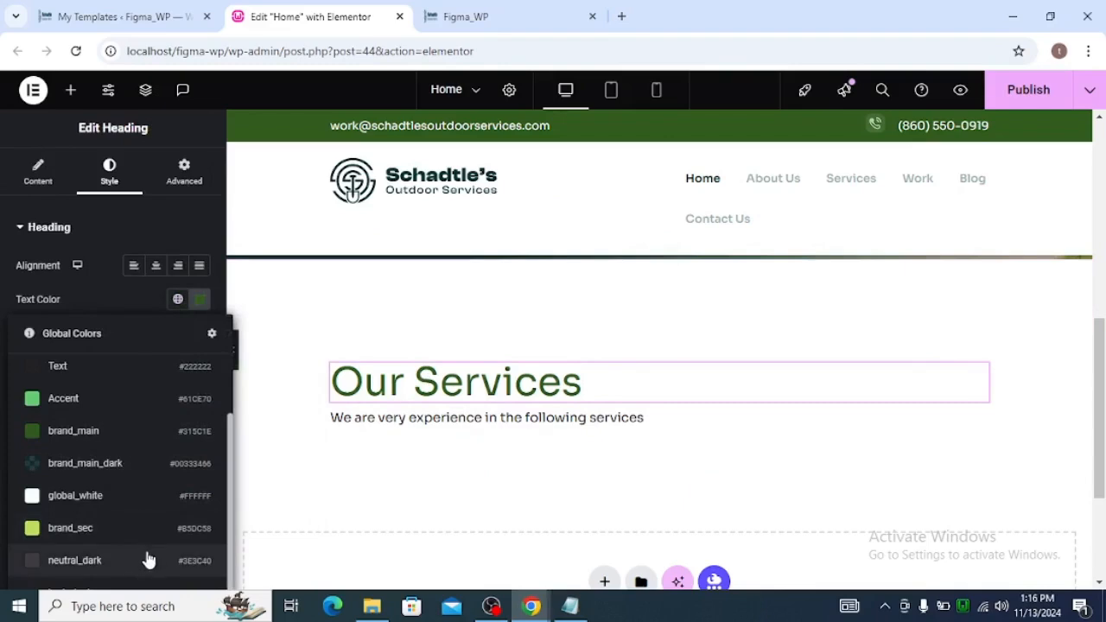
pyautogui.scroll(2, 119, 532)
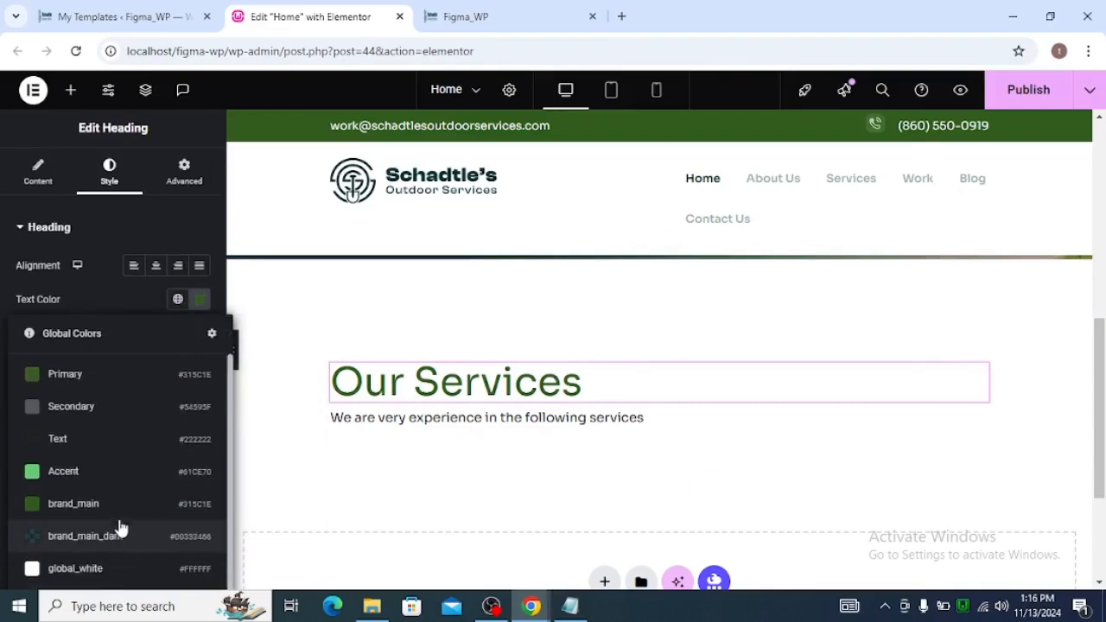
pyautogui.scroll(-2, 143, 498)
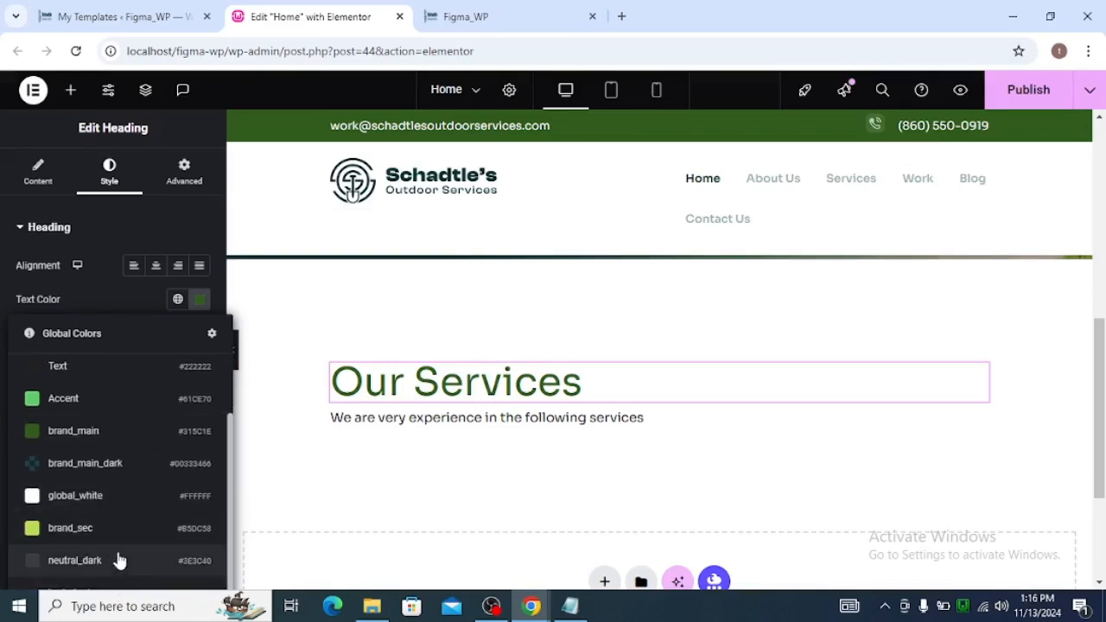
pyautogui.click(196, 303)
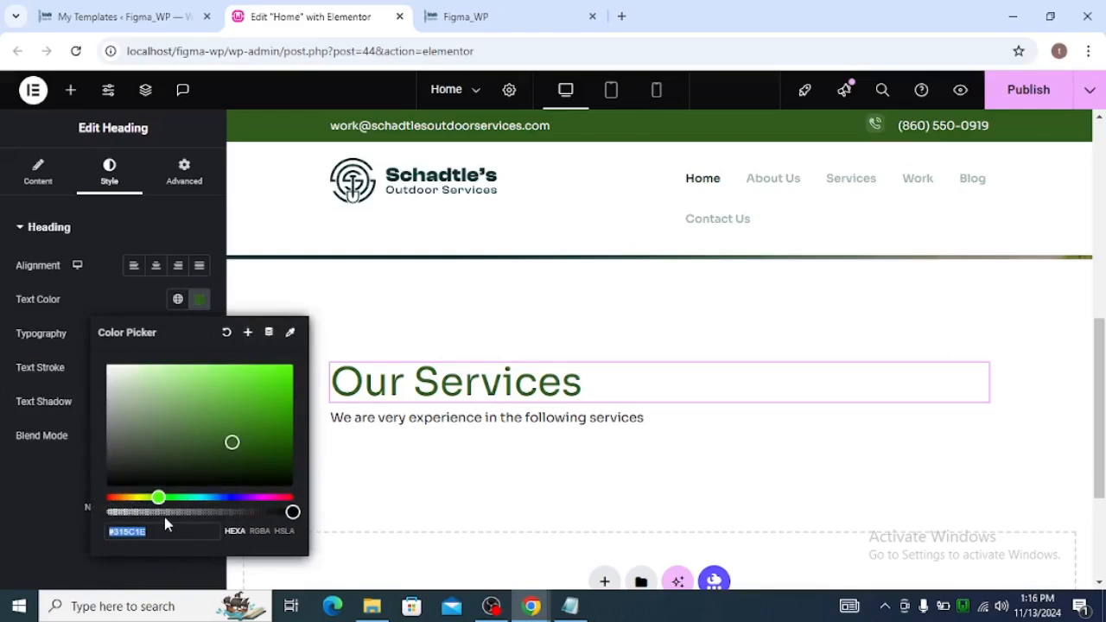
pyautogui.hotkey('ctrl', 'v')
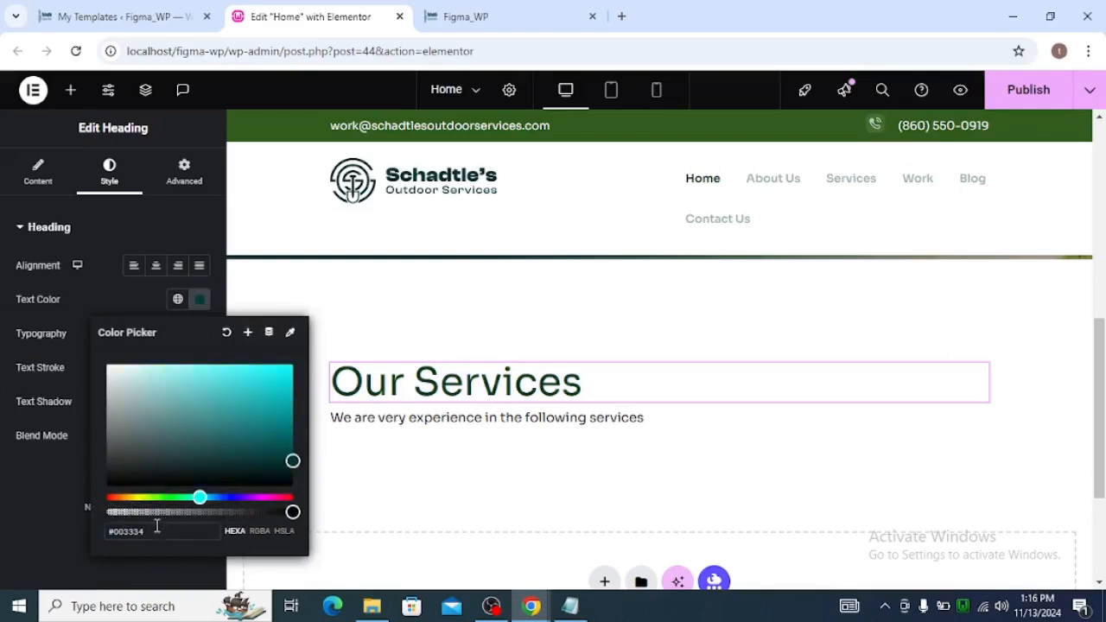
pyautogui.click(67, 513)
pyautogui.click(198, 302)
pyautogui.click(76, 472)
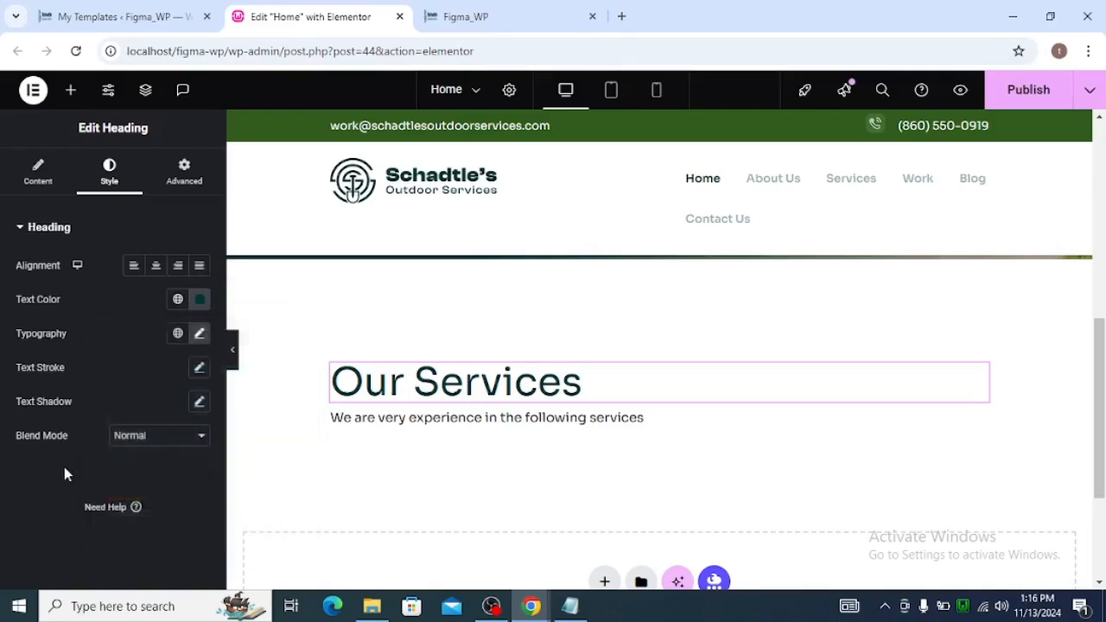
# Step: Select the text below the heading, and in the Figma design copy the matching body copy's color value #3E3C40
pyautogui.click(451, 420)
pyautogui.hotkey('alt', 'Tab')
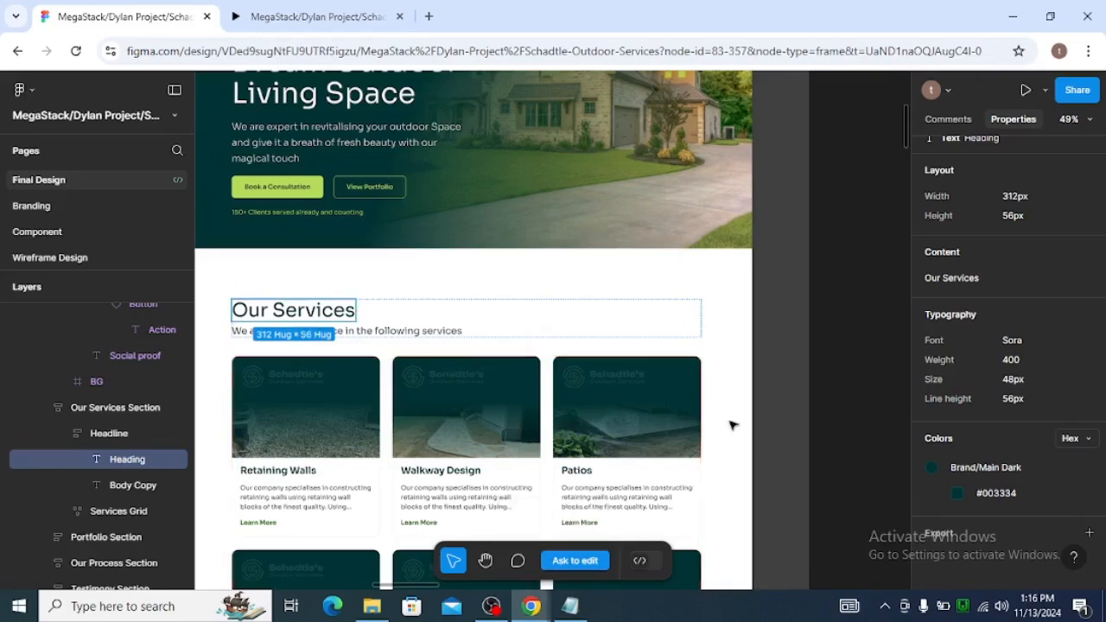
pyautogui.doubleClick(441, 332)
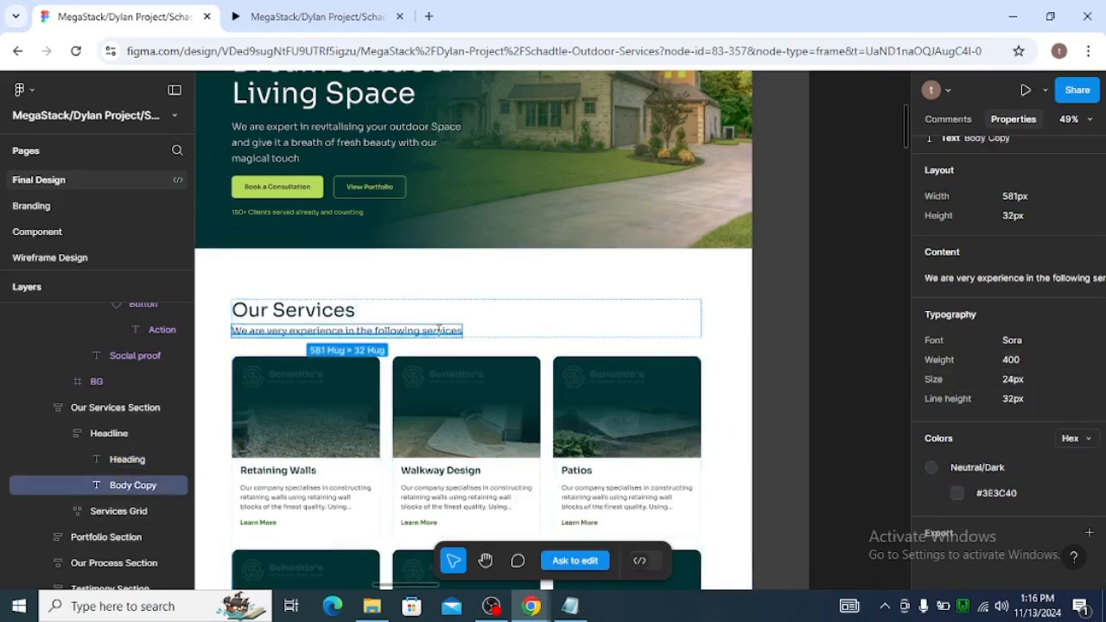
pyautogui.click(996, 494)
# Step: Back in Elementor, set the body text's color to the global color neutral_dark
pyautogui.hotkey('alt', 'Tab')
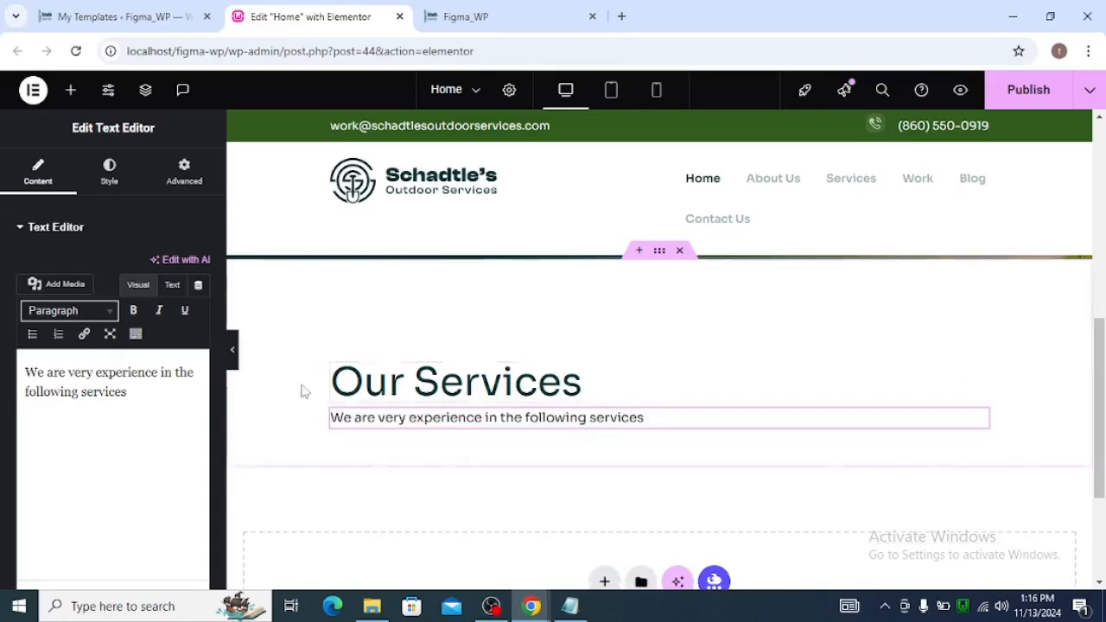
pyautogui.click(129, 173)
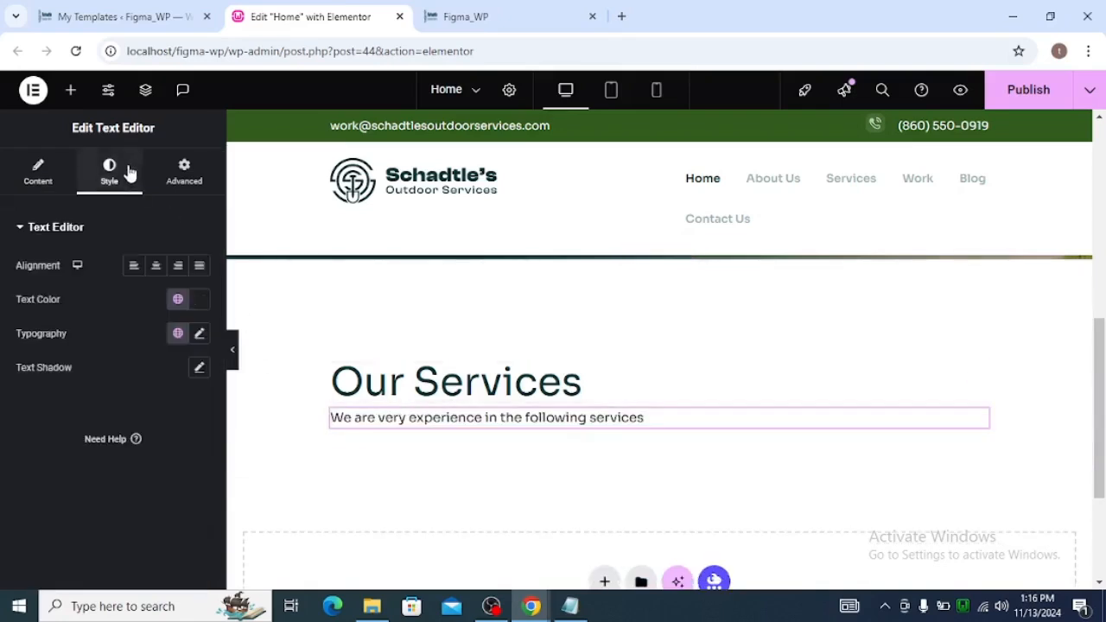
pyautogui.click(178, 300)
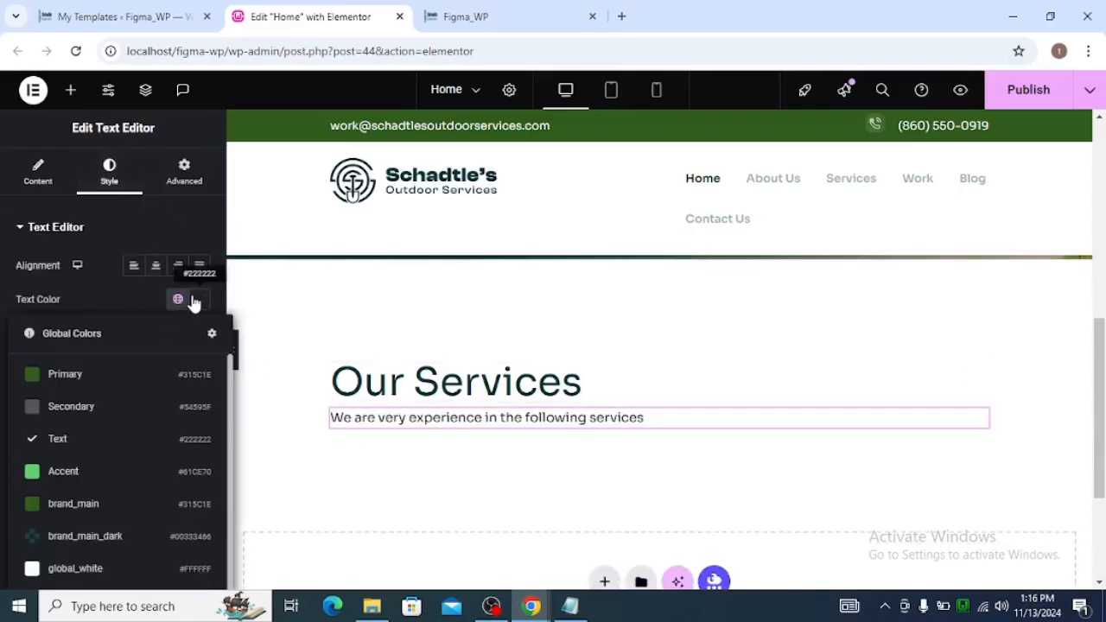
pyautogui.scroll(-2, 148, 424)
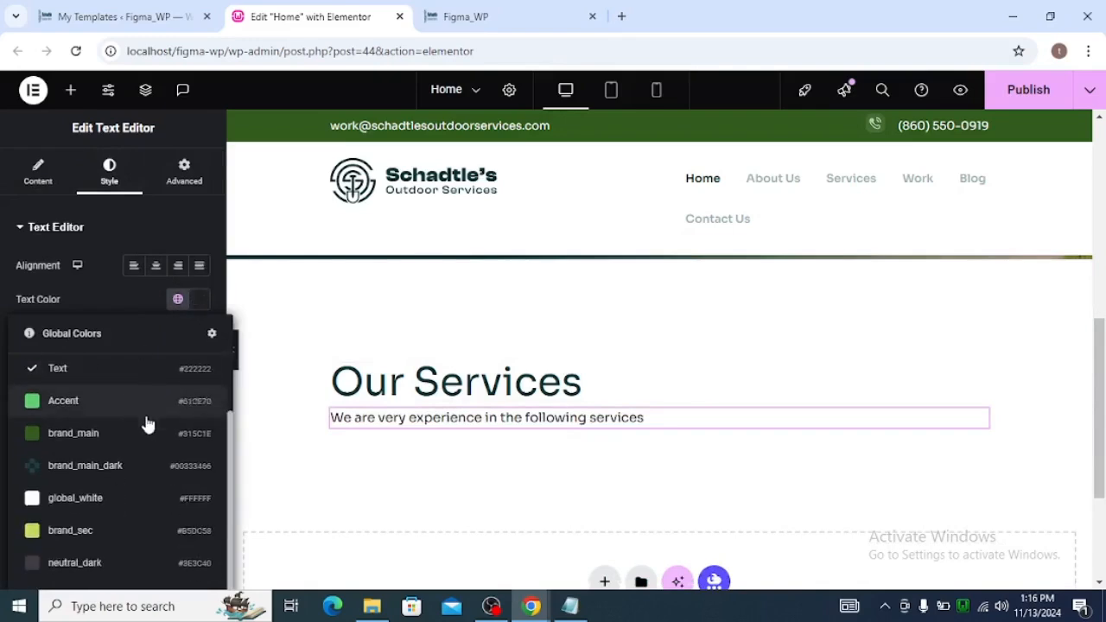
pyautogui.click(113, 560)
# Step: Check the body copy's typography in the Figma design, and in Elementor set the body text's font size to 24 px
pyautogui.hotkey('alt', 'Tab')
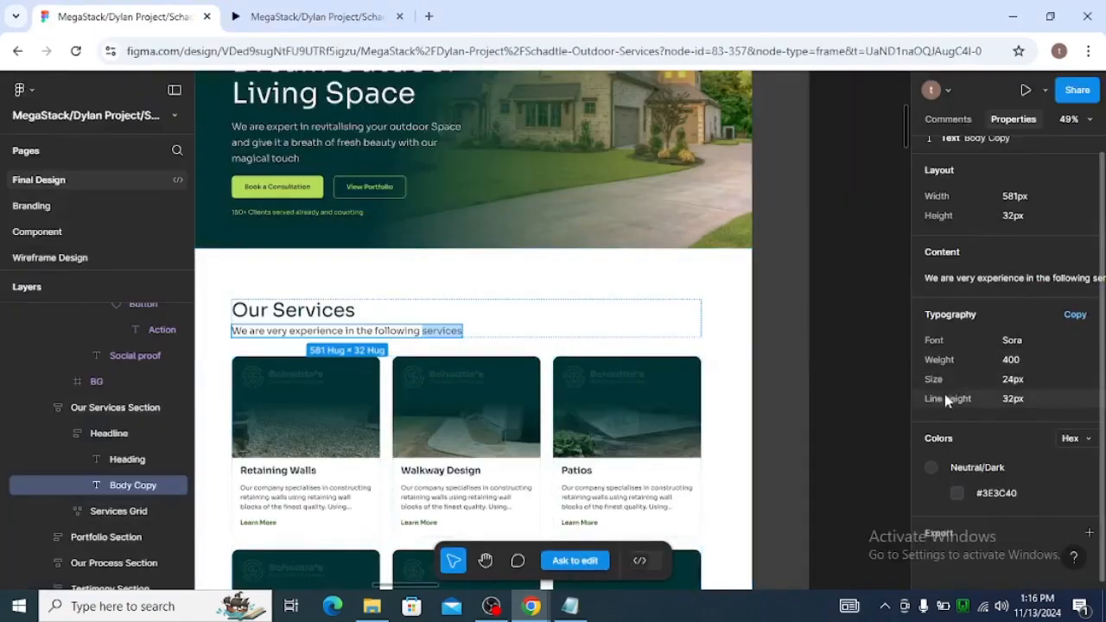
pyautogui.hotkey('alt', 'Tab')
pyautogui.click(201, 335)
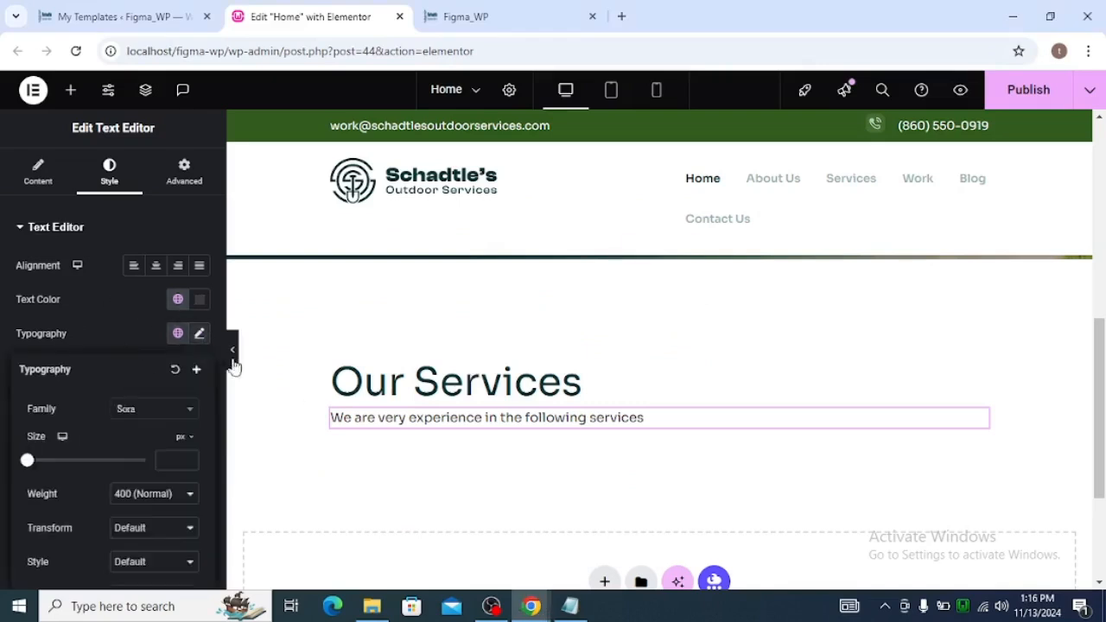
pyautogui.click(163, 460)
pyautogui.write('24')
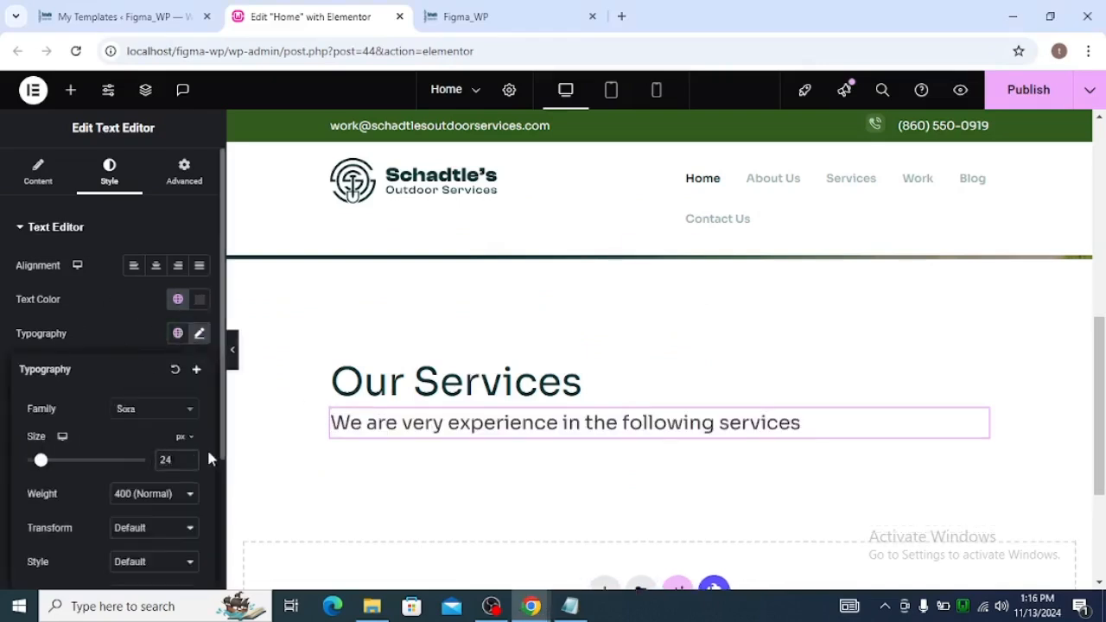
# Step: Check the body copy's line height in the Figma design, and in Elementor set the body text's line height to 24 px
pyautogui.hotkey('alt', 'Tab')
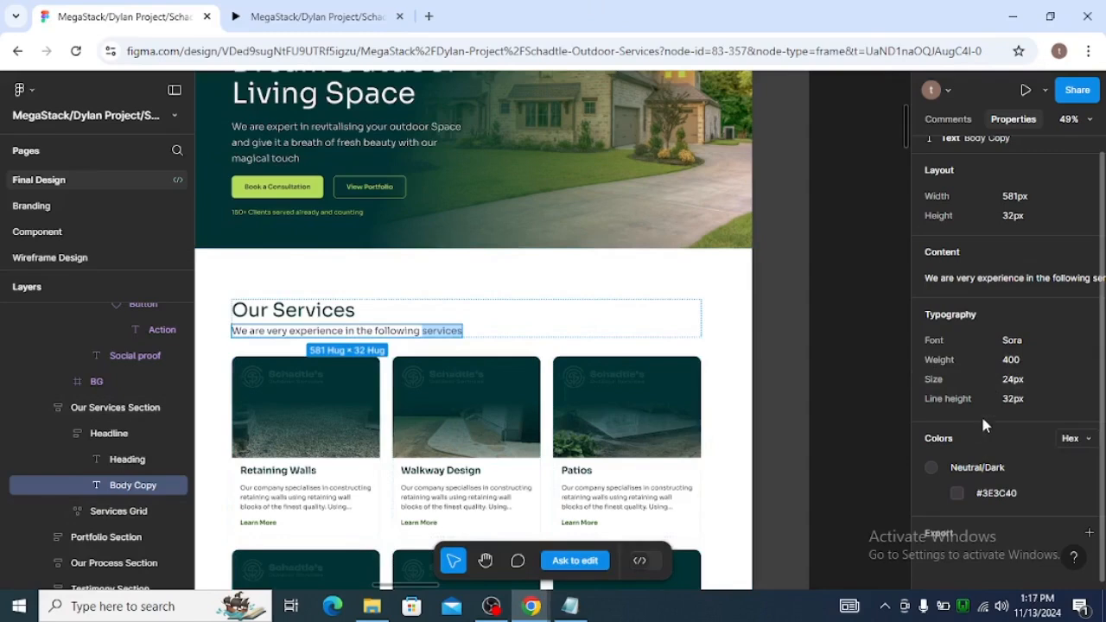
pyautogui.hotkey('alt', 'Tab')
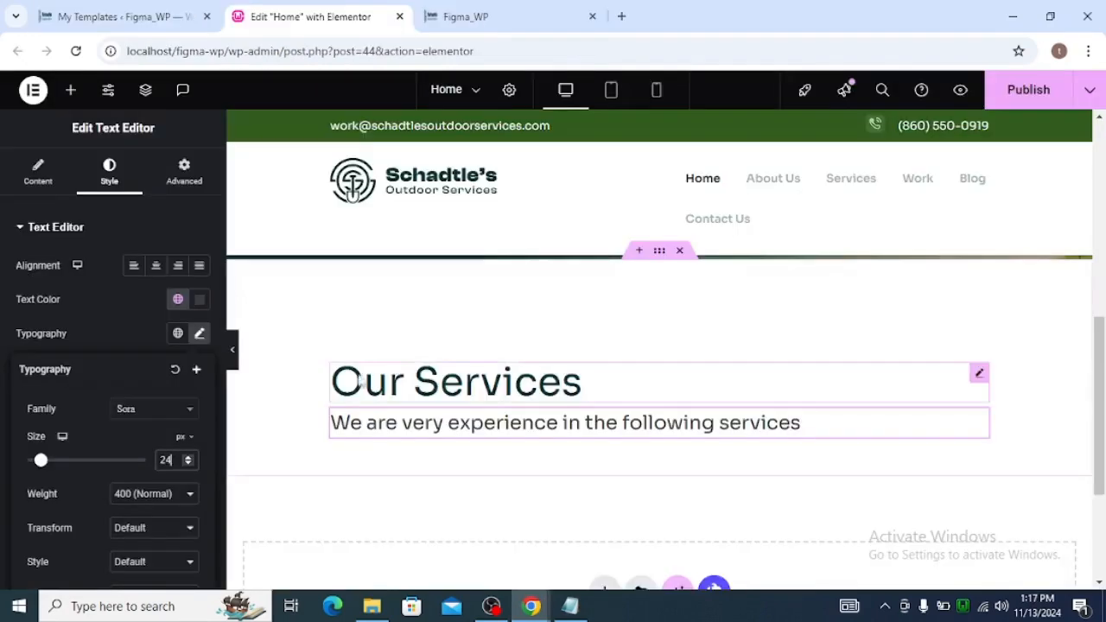
pyautogui.scroll(-3, 171, 448)
pyautogui.scroll(-1, 171, 447)
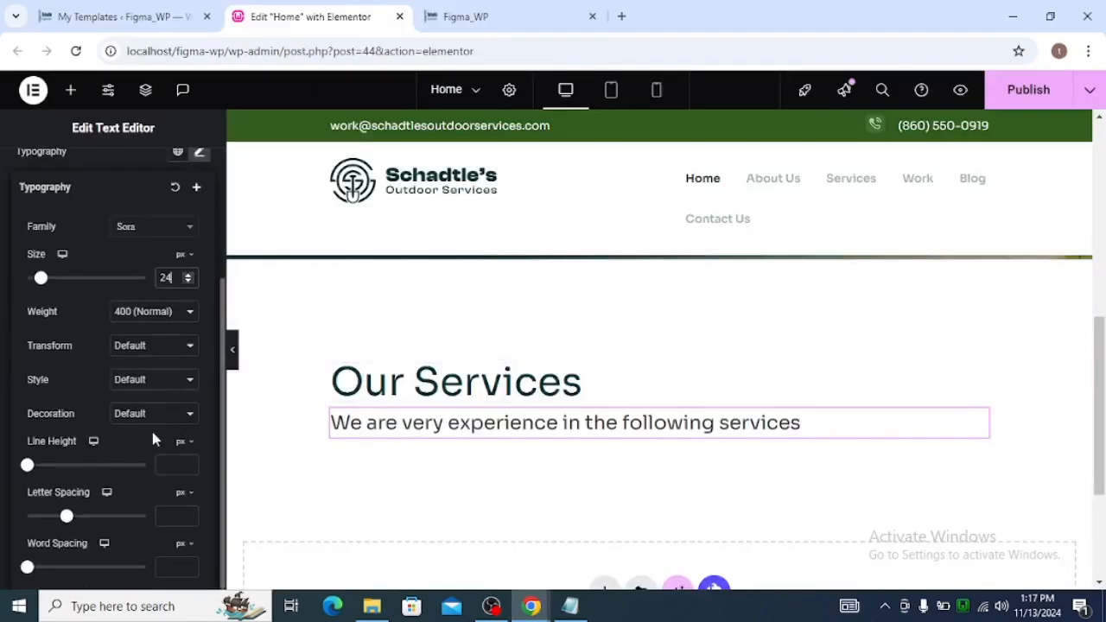
pyautogui.click(180, 465)
pyautogui.write('24')
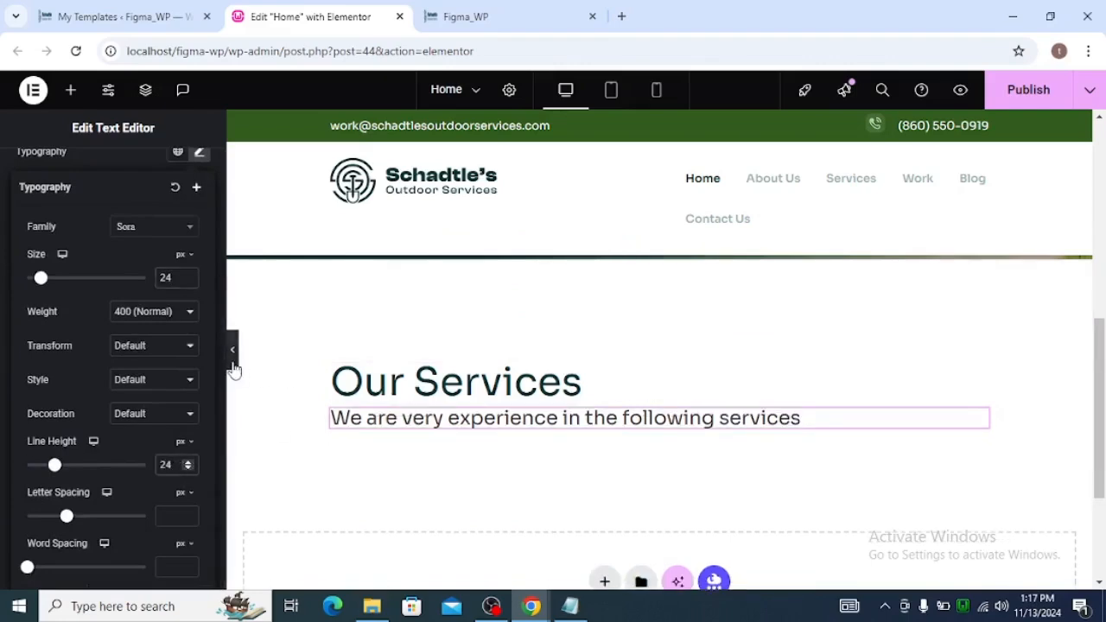
# Step: Preview the hero and Our Services sections at full width, and switch the editor to the tablet view
pyautogui.click(232, 351)
pyautogui.scroll(4, 316, 356)
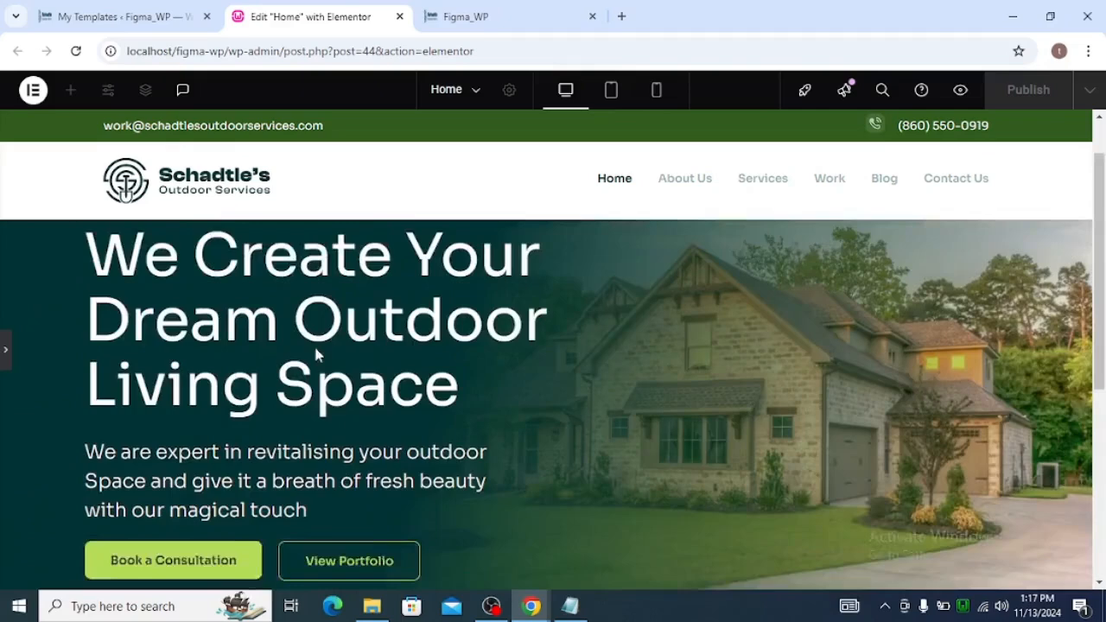
pyautogui.scroll(-4, 316, 353)
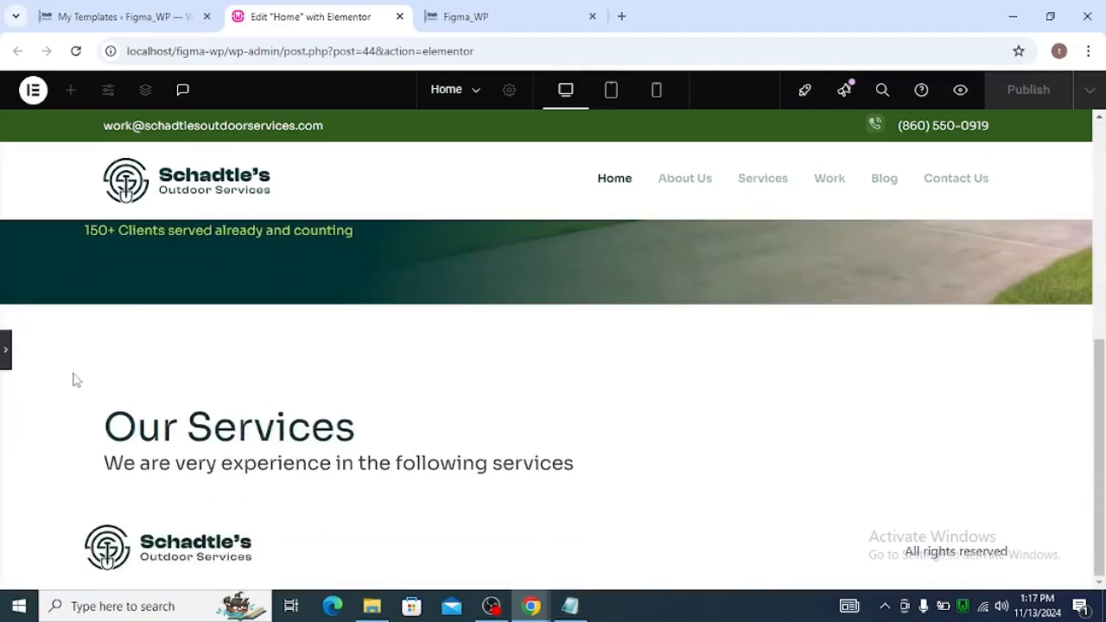
pyautogui.click(5, 350)
pyautogui.scroll(-1, 595, 336)
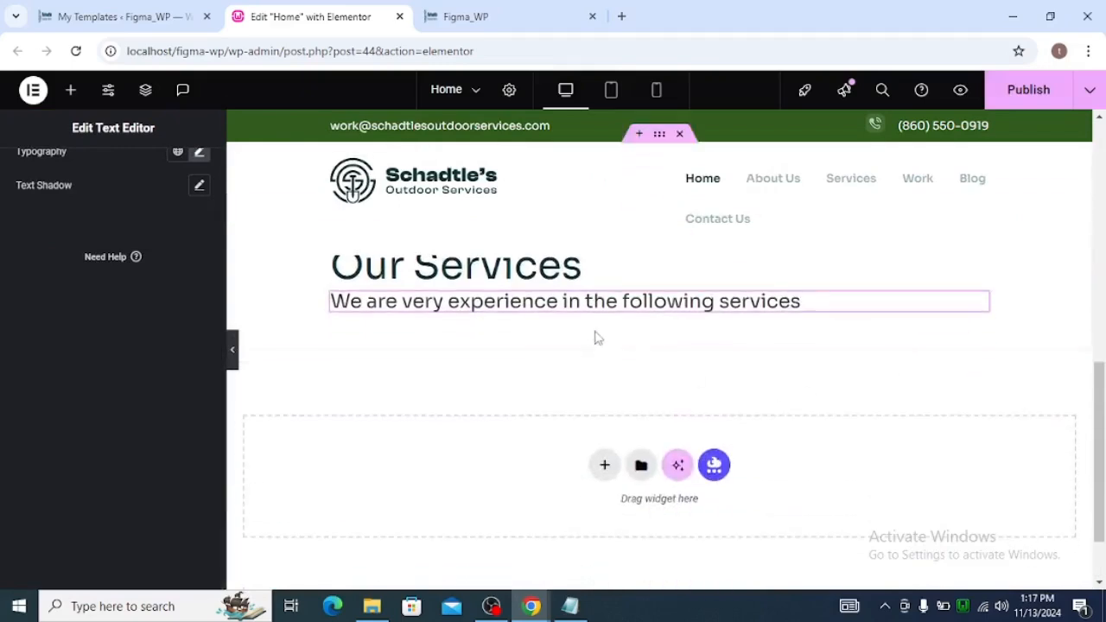
pyautogui.scroll(2, 605, 259)
pyautogui.click(611, 90)
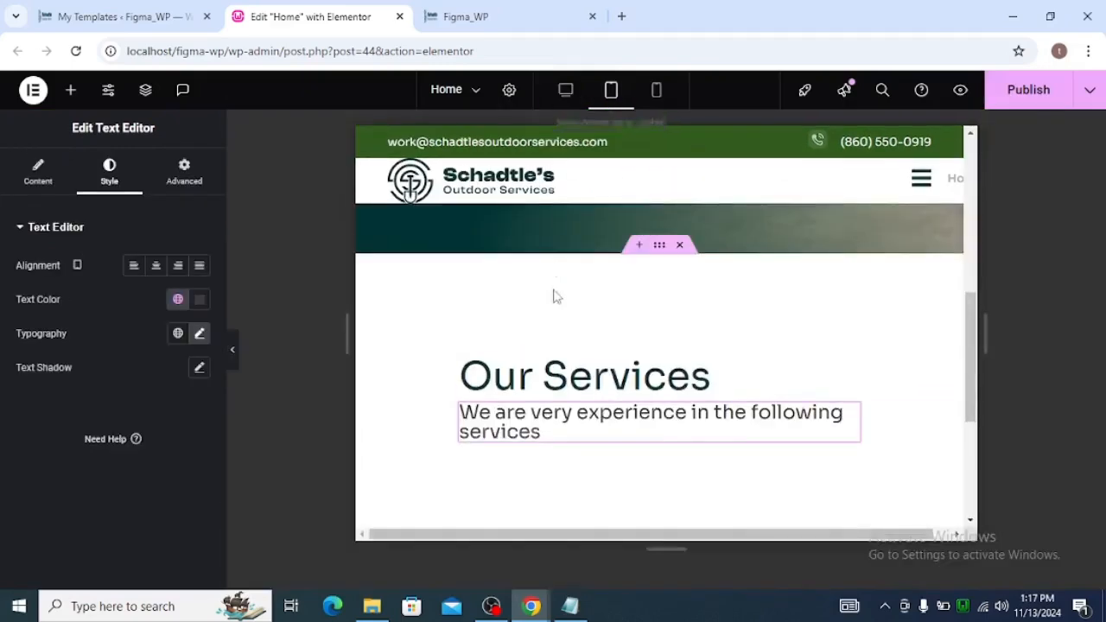
pyautogui.scroll(2, 608, 394)
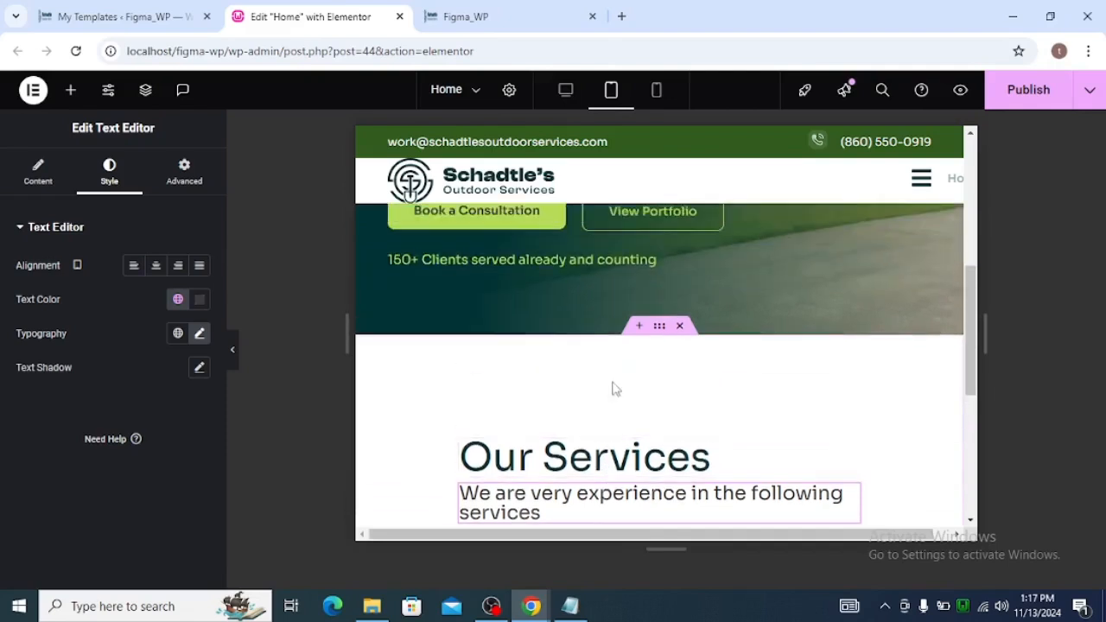
# Step: Set the Our Services container's tablet padding, unlinked, to 80 px top and 40 px right, bottom and left
pyautogui.click(667, 337)
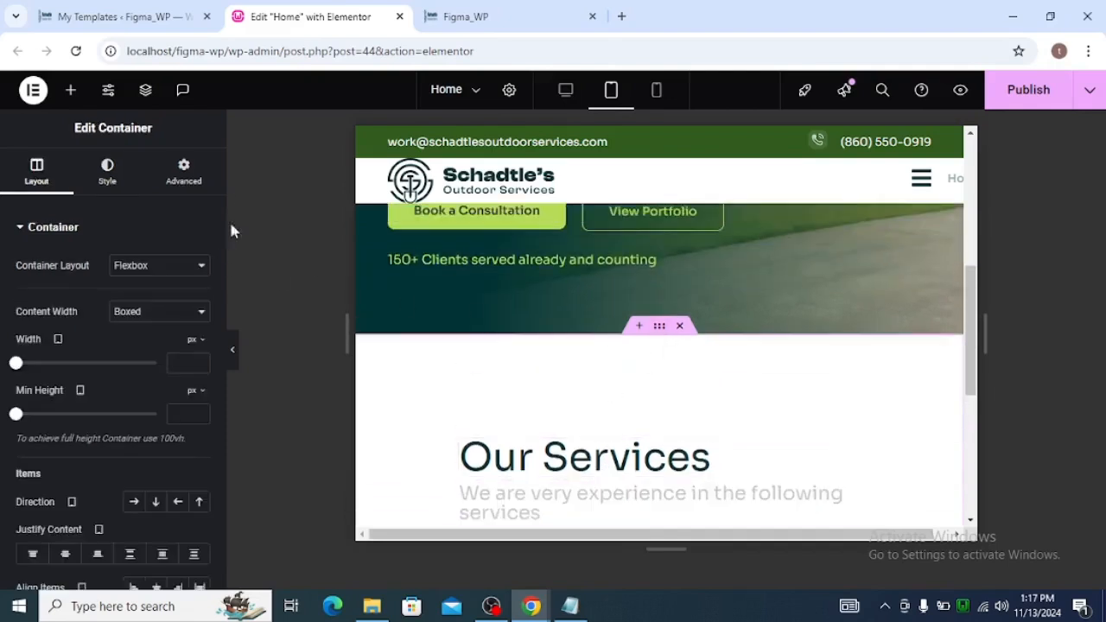
pyautogui.click(186, 183)
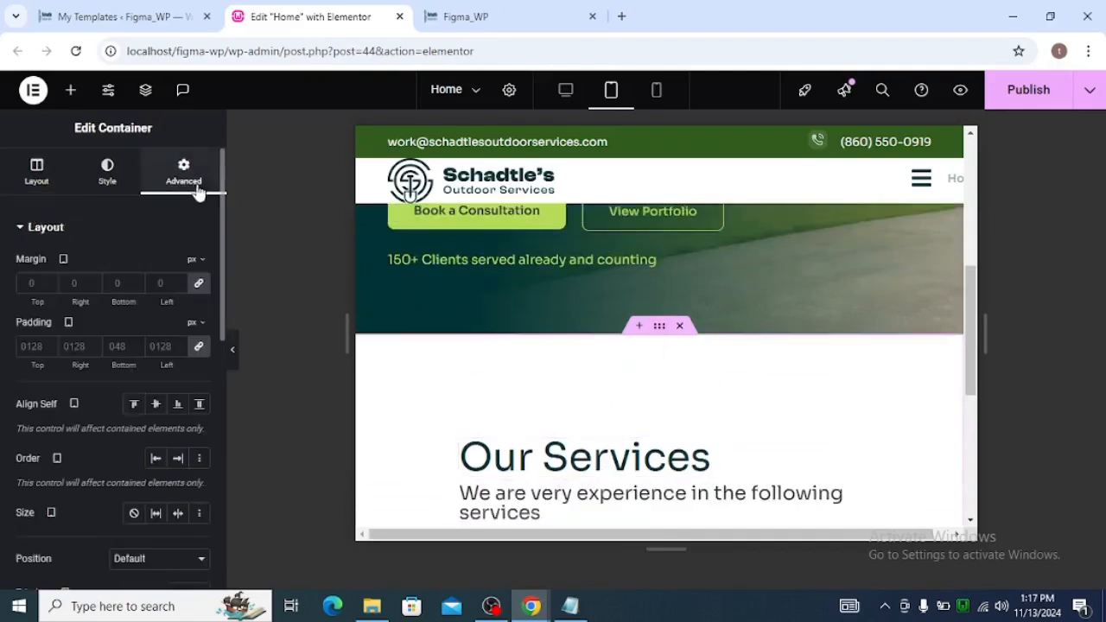
pyautogui.click(199, 346)
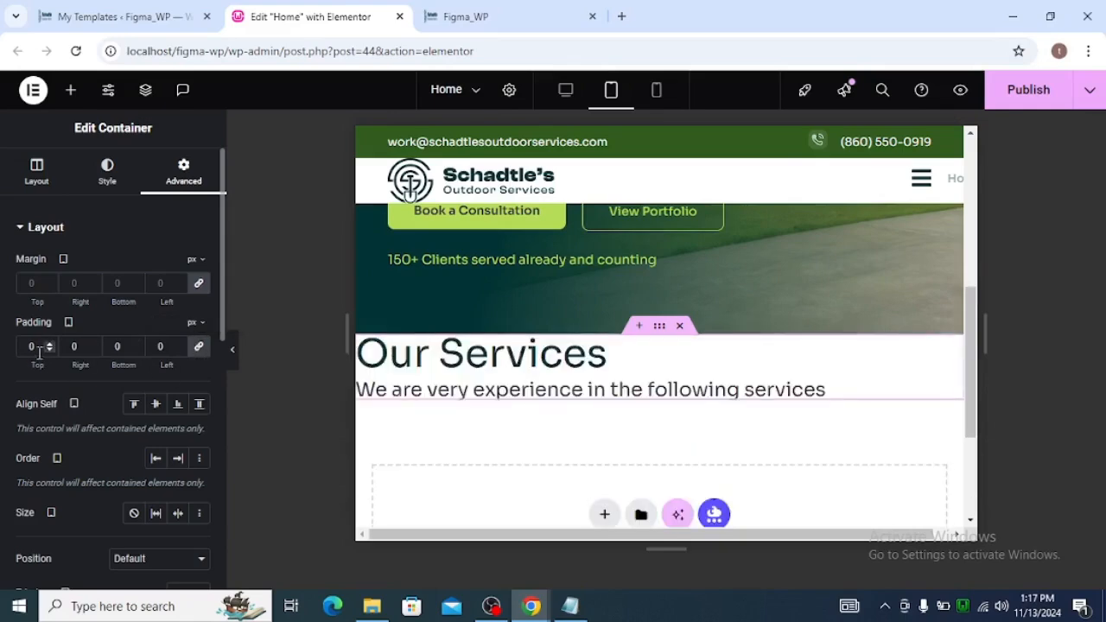
pyautogui.click(198, 349)
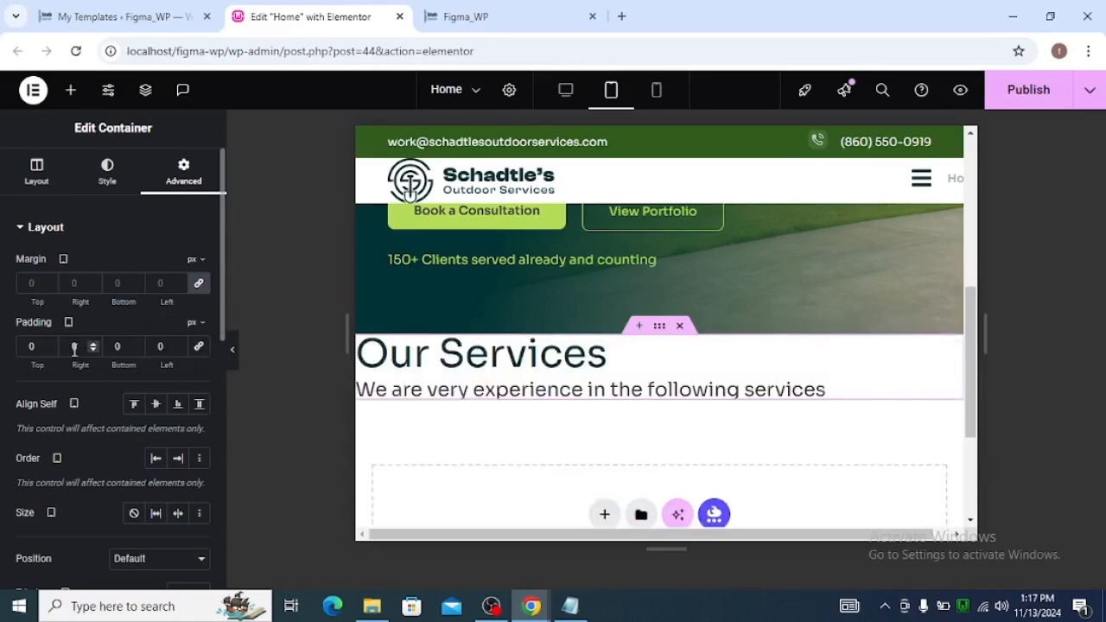
pyautogui.write('4')
pyautogui.click(158, 345)
pyautogui.write('4')
pyautogui.click(29, 349)
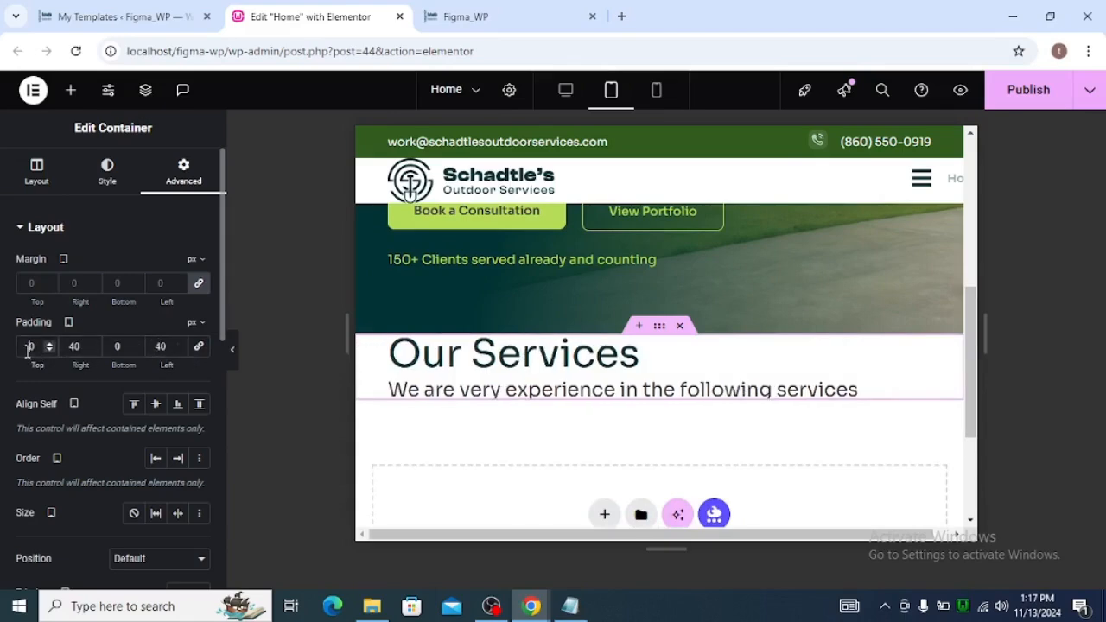
pyautogui.write('8')
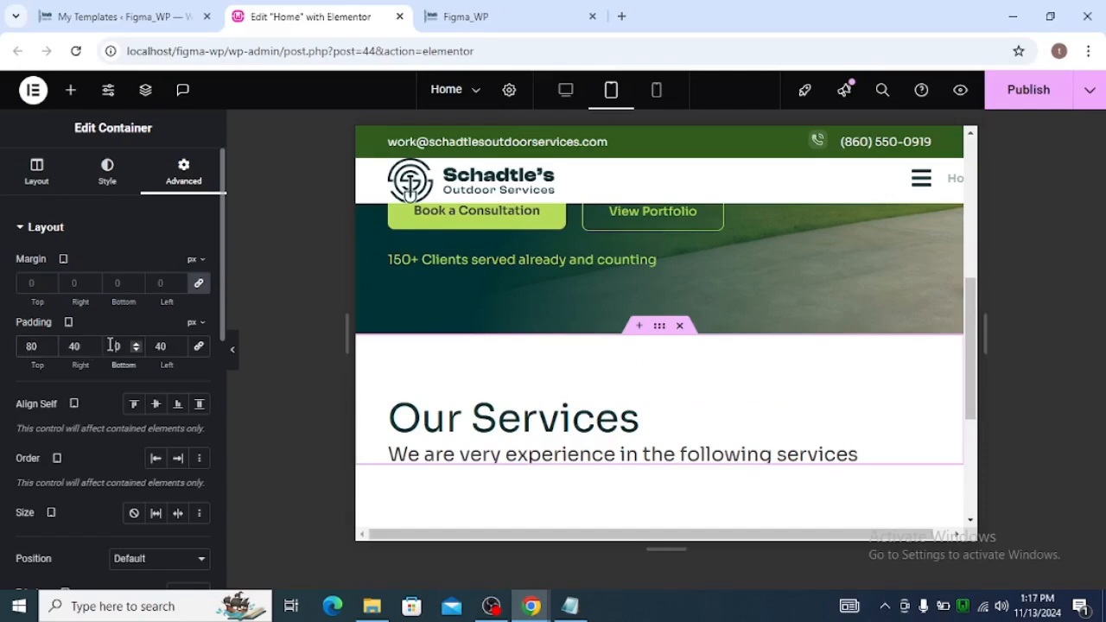
pyautogui.click(111, 345)
pyautogui.write('4')
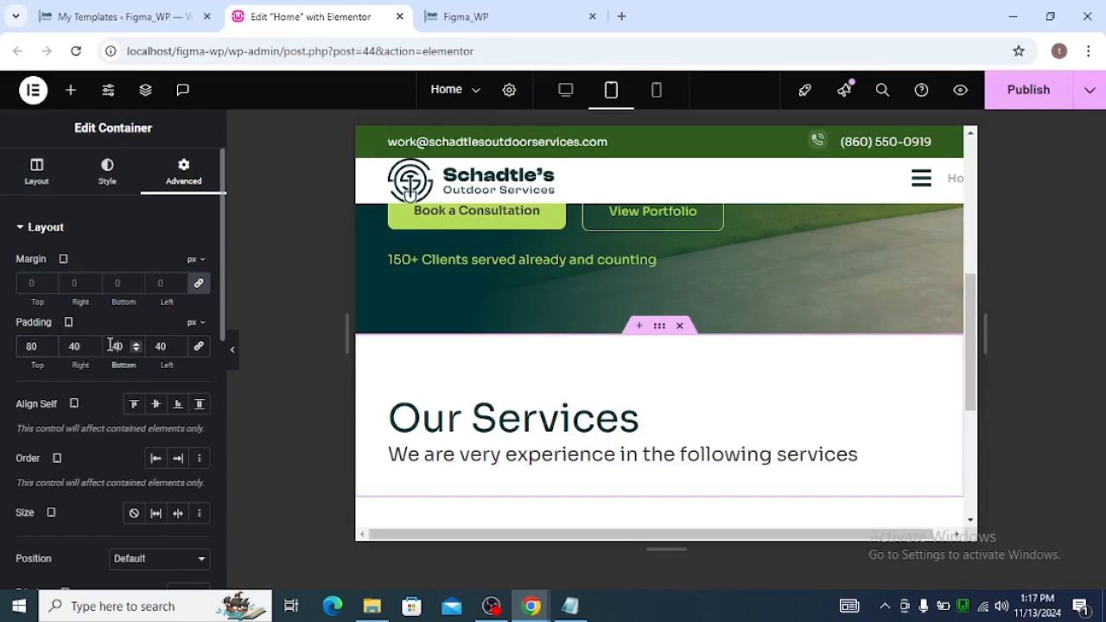
# Step: Set the Our Services heading's tablet font size to 40 px
pyautogui.click(521, 421)
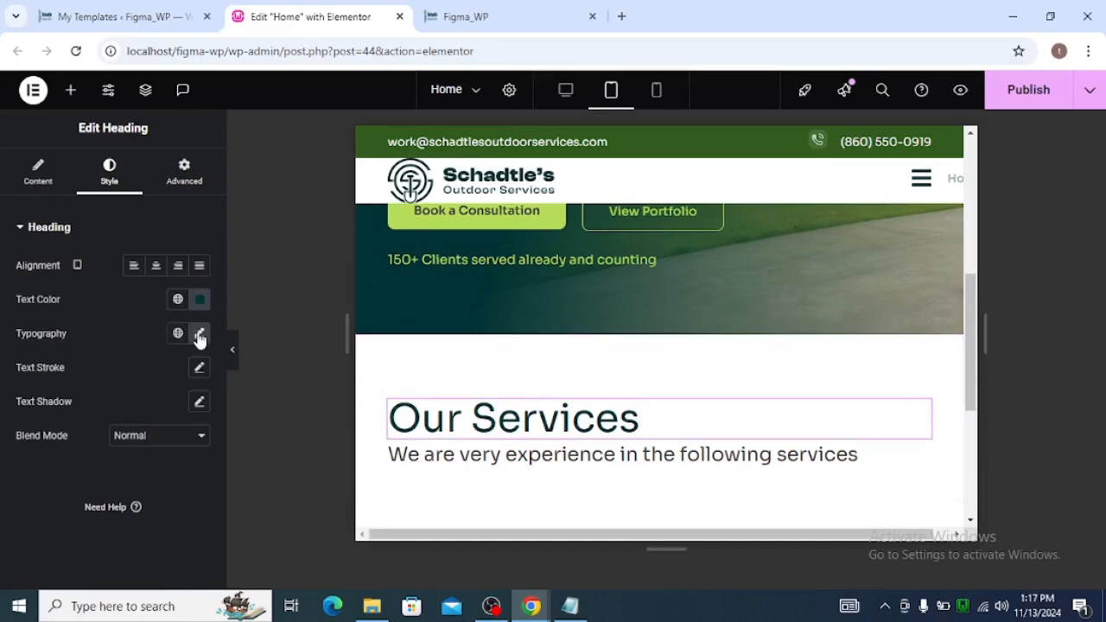
pyautogui.click(199, 333)
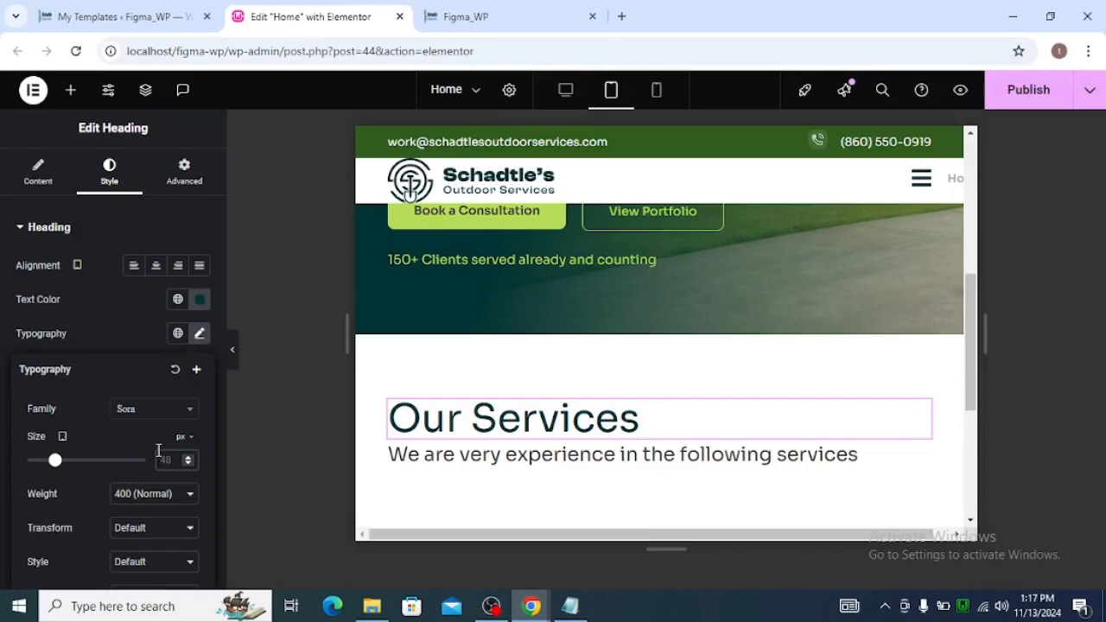
pyautogui.click(159, 451)
pyautogui.write('30')
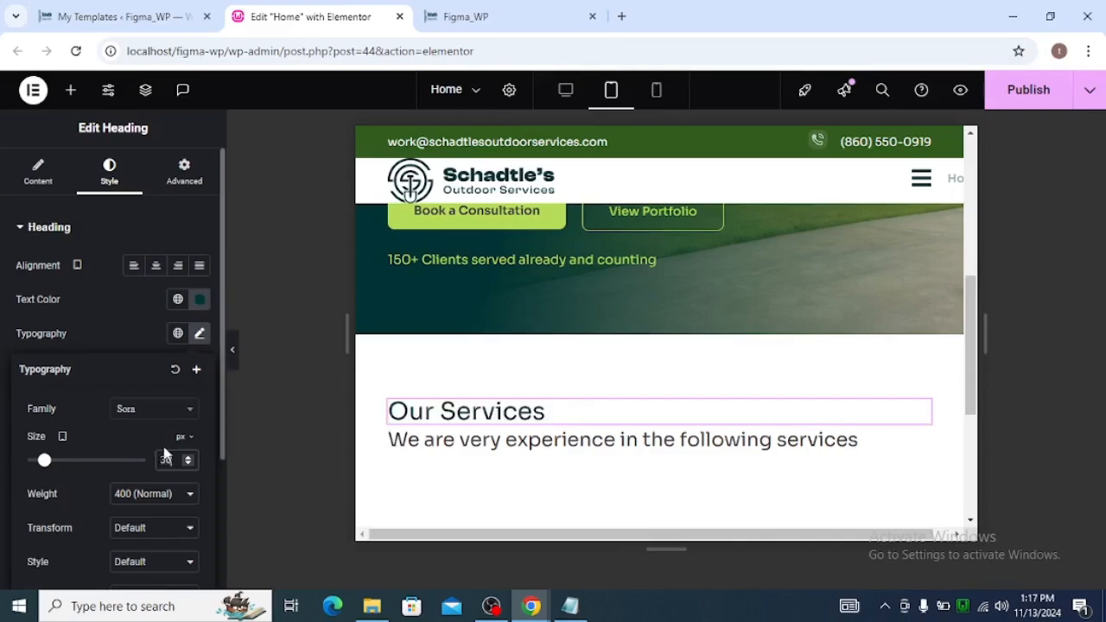
pyautogui.press('BackSpace')
pyautogui.press('BackSpace')
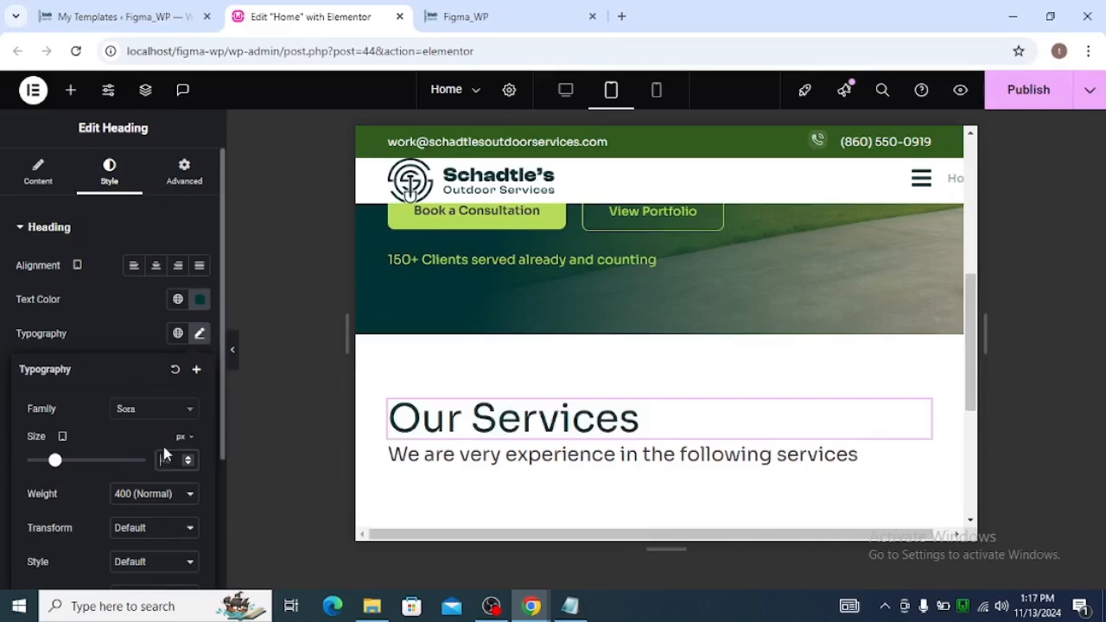
pyautogui.write('40')
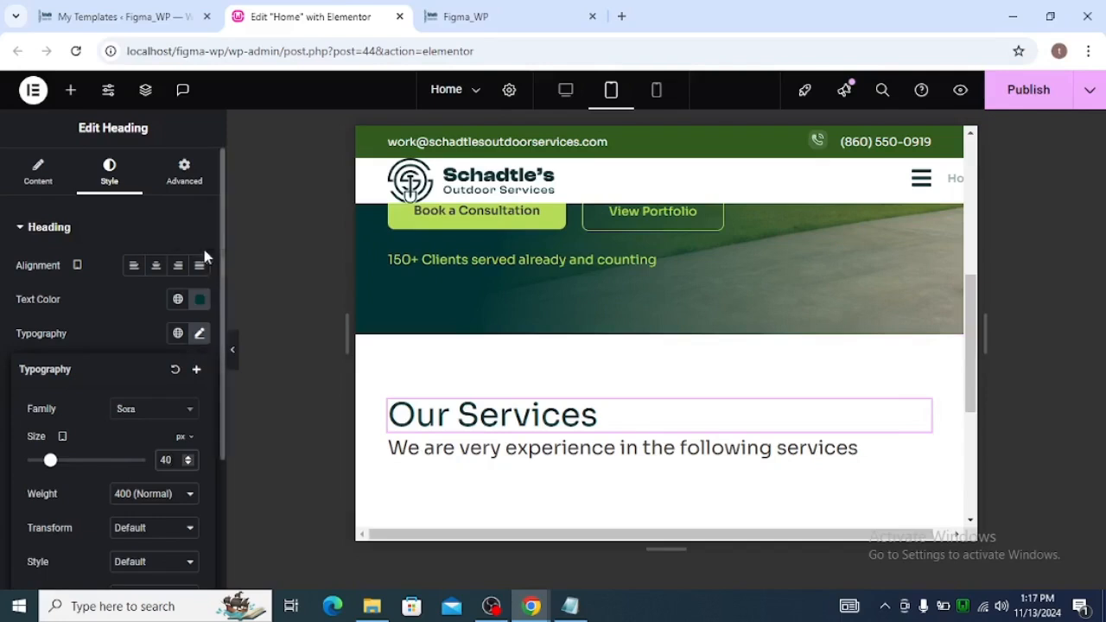
# Step: Set the tablet font size of the body text below the Our Services heading to 20 px
pyautogui.click(553, 451)
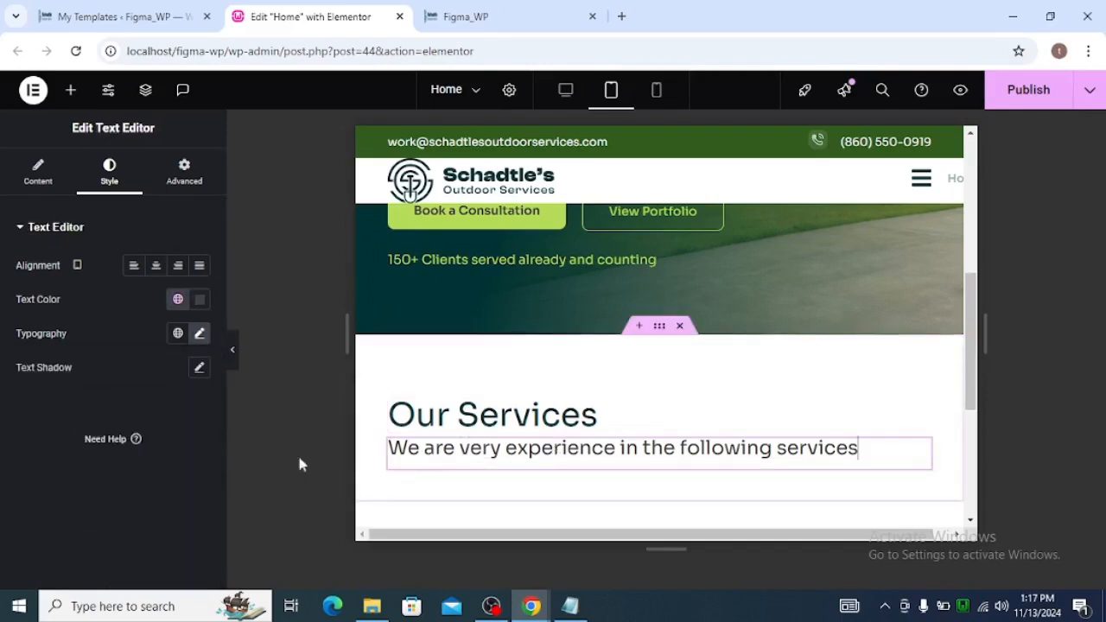
pyautogui.click(199, 334)
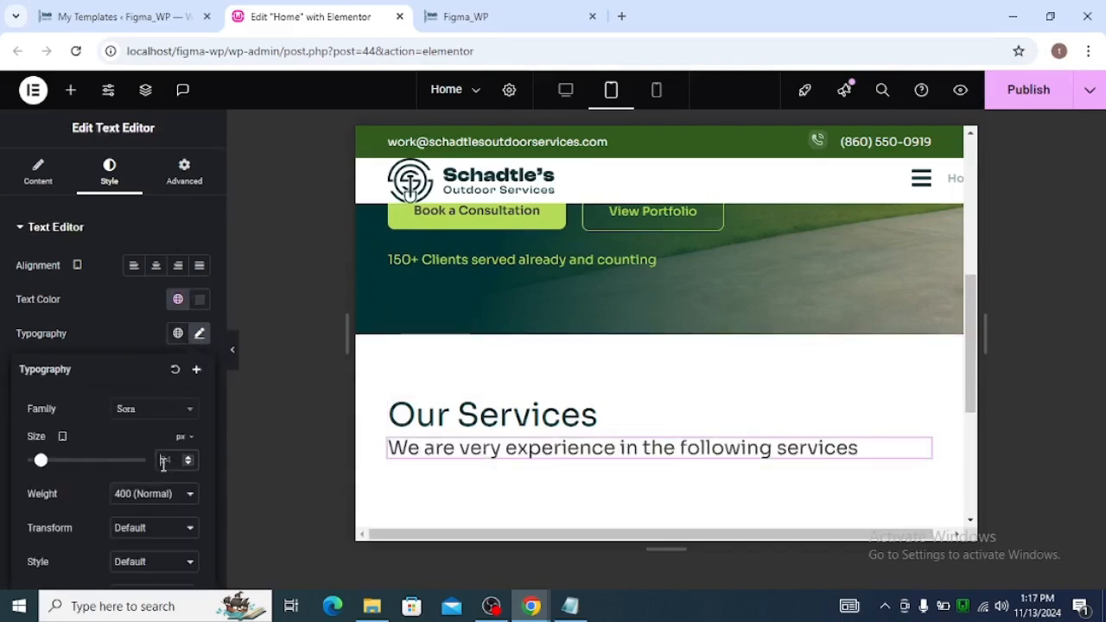
pyautogui.write('20')
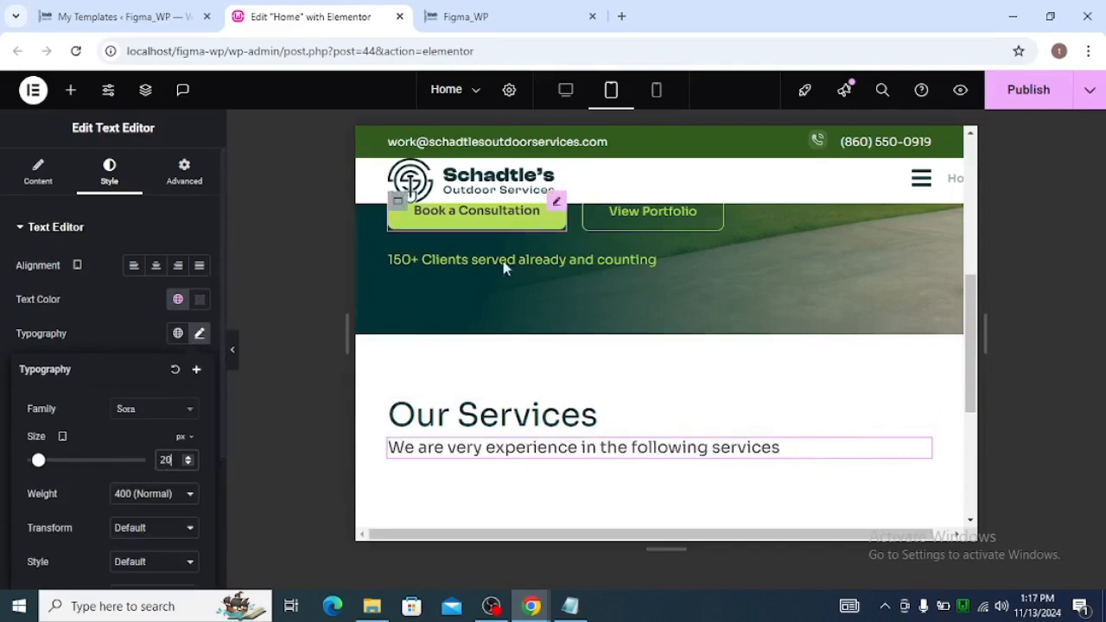
# Step: In the mobile view, set the Our Services container's padding, unlinked, to 30 px top and bottom and 20 px right and left
pyautogui.click(658, 102)
pyautogui.scroll(-1, 674, 346)
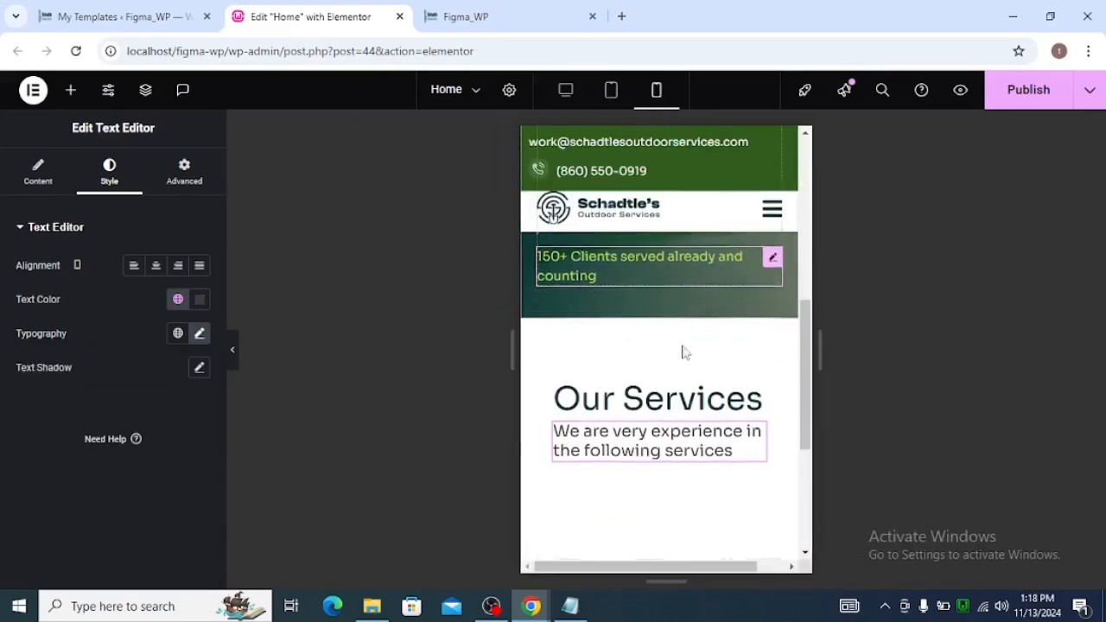
pyautogui.click(660, 303)
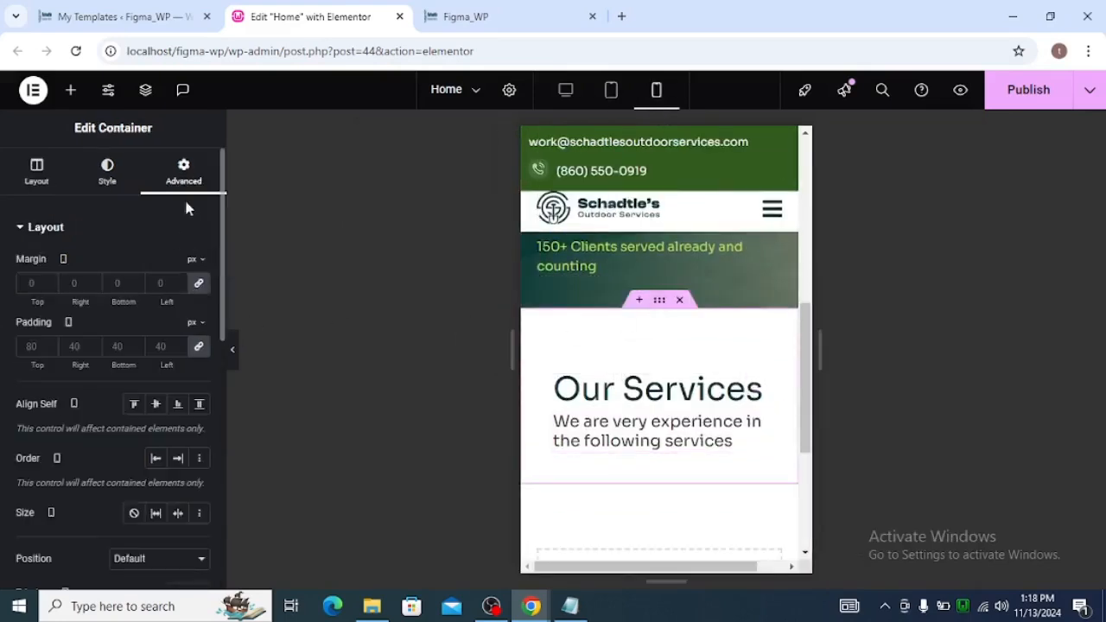
pyautogui.click(198, 347)
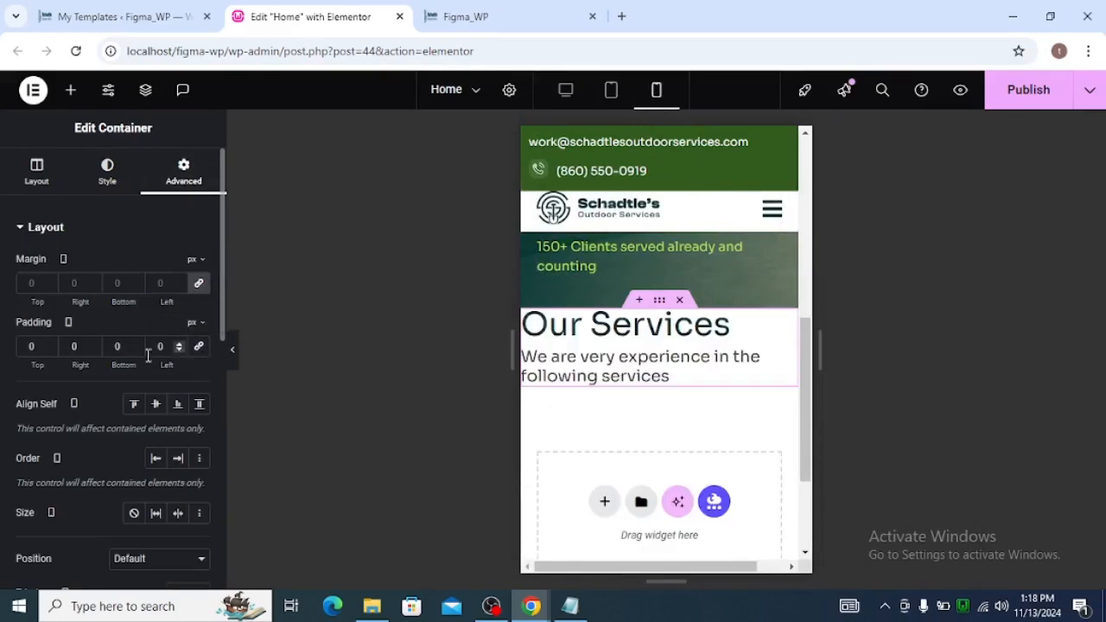
pyautogui.click(200, 346)
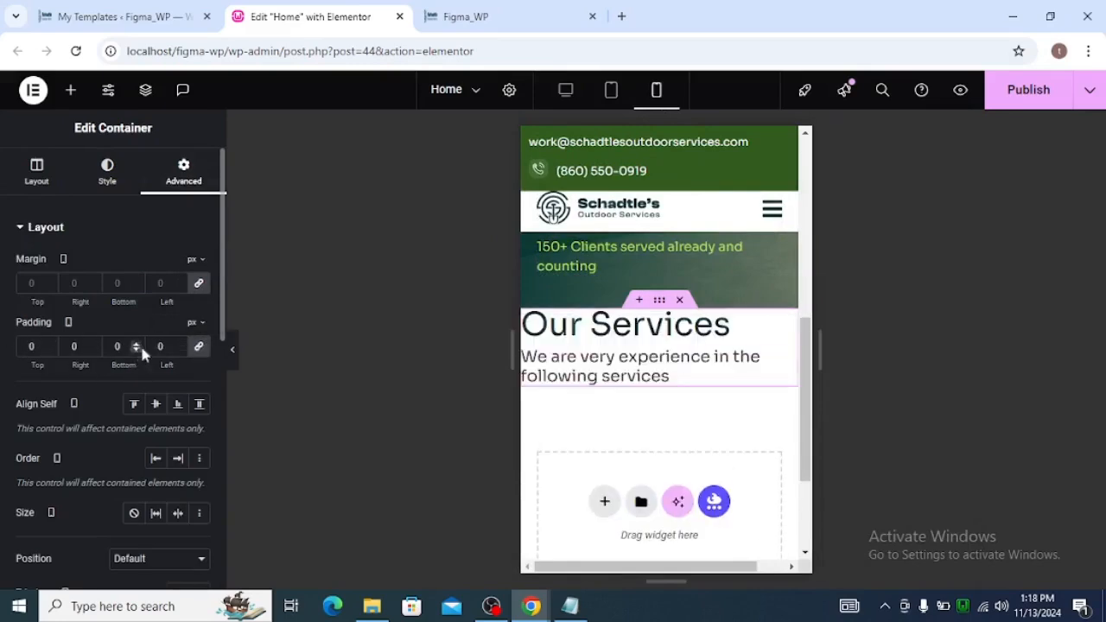
pyautogui.doubleClick(28, 346)
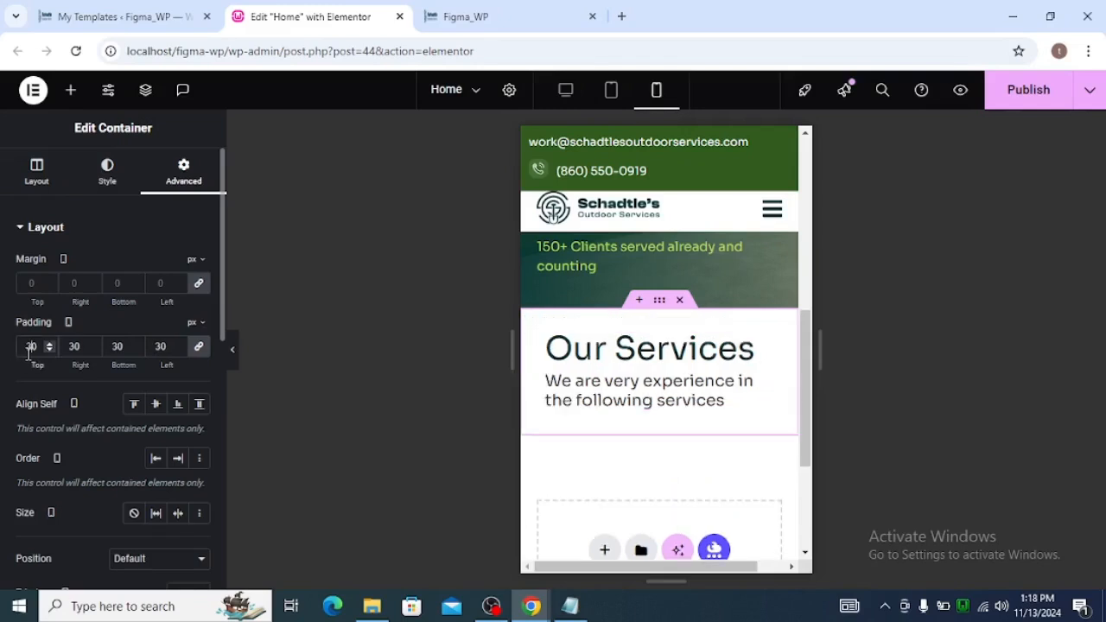
pyautogui.write('30')
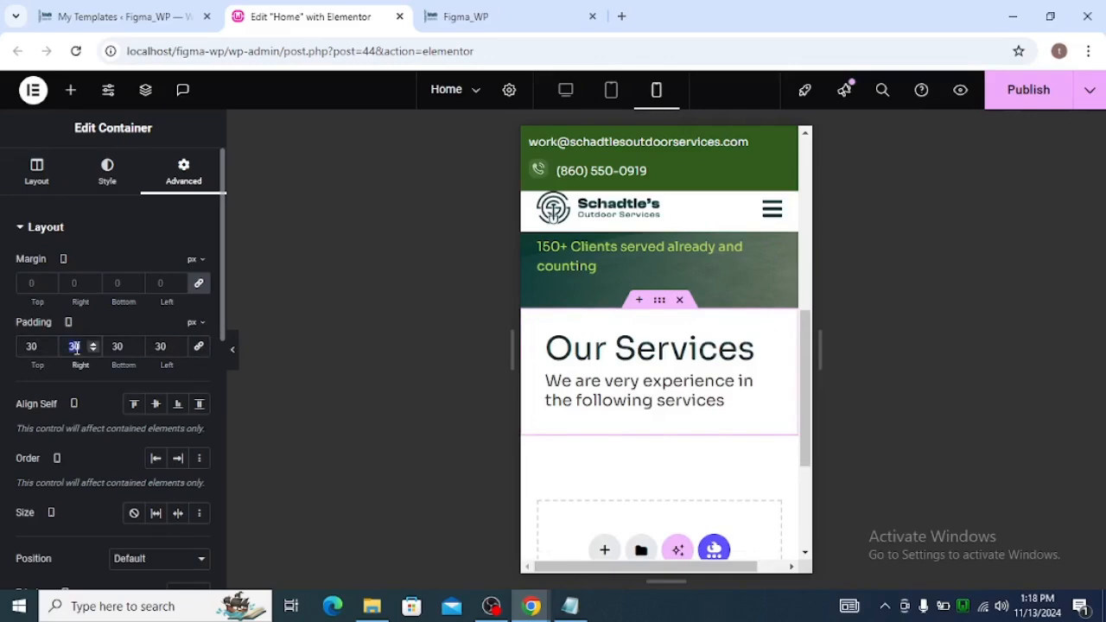
pyautogui.press('Tab')
pyautogui.write('20')
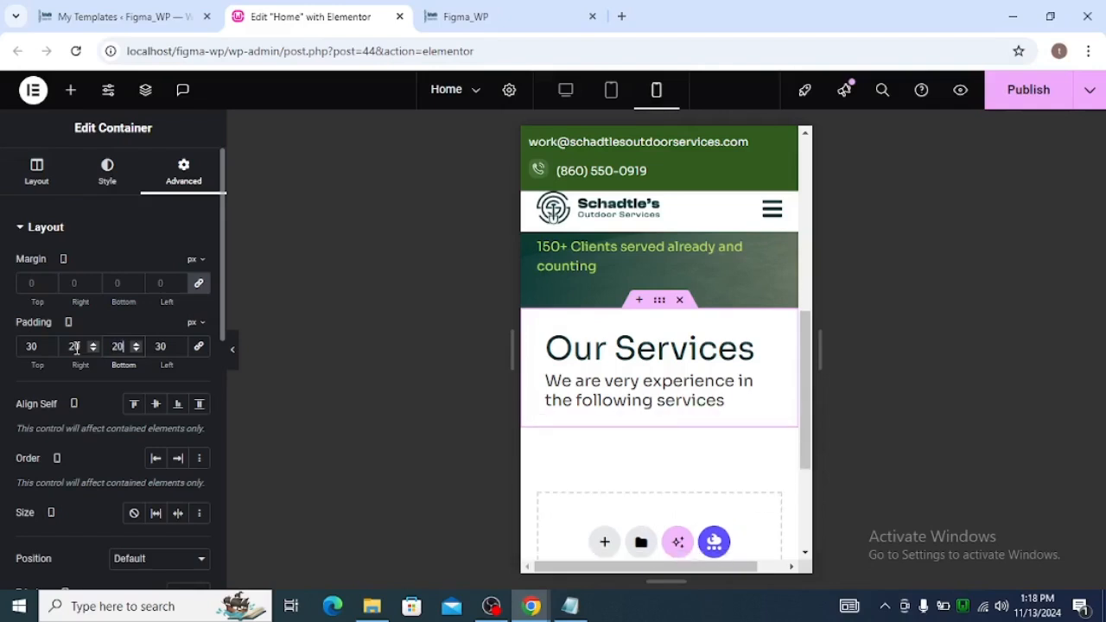
pyautogui.press('BackSpace')
pyautogui.press('BackSpace')
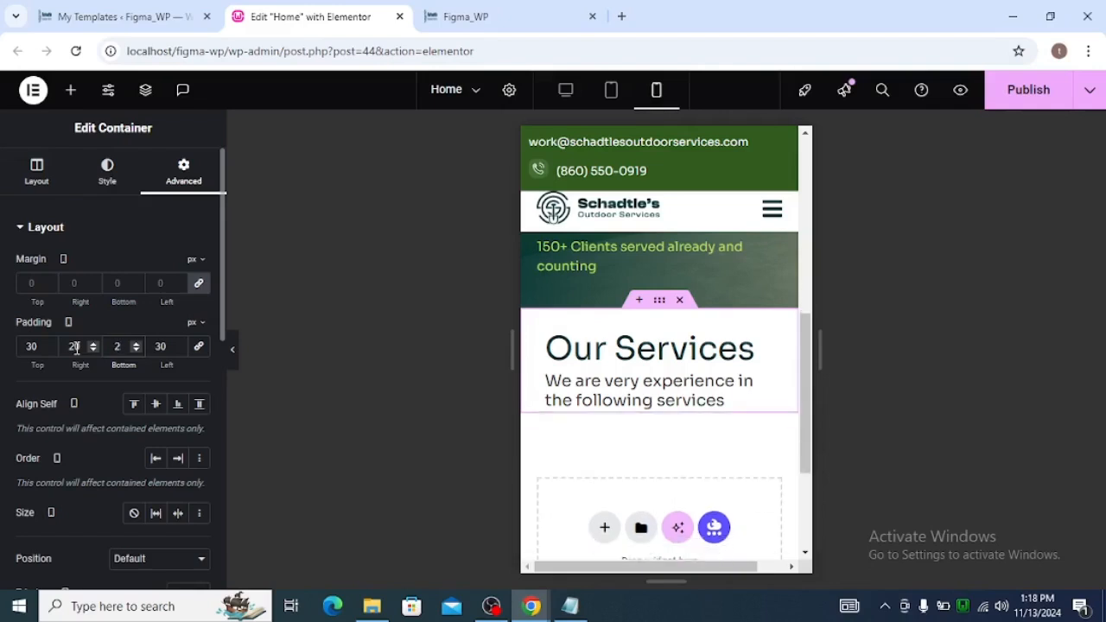
pyautogui.write('30')
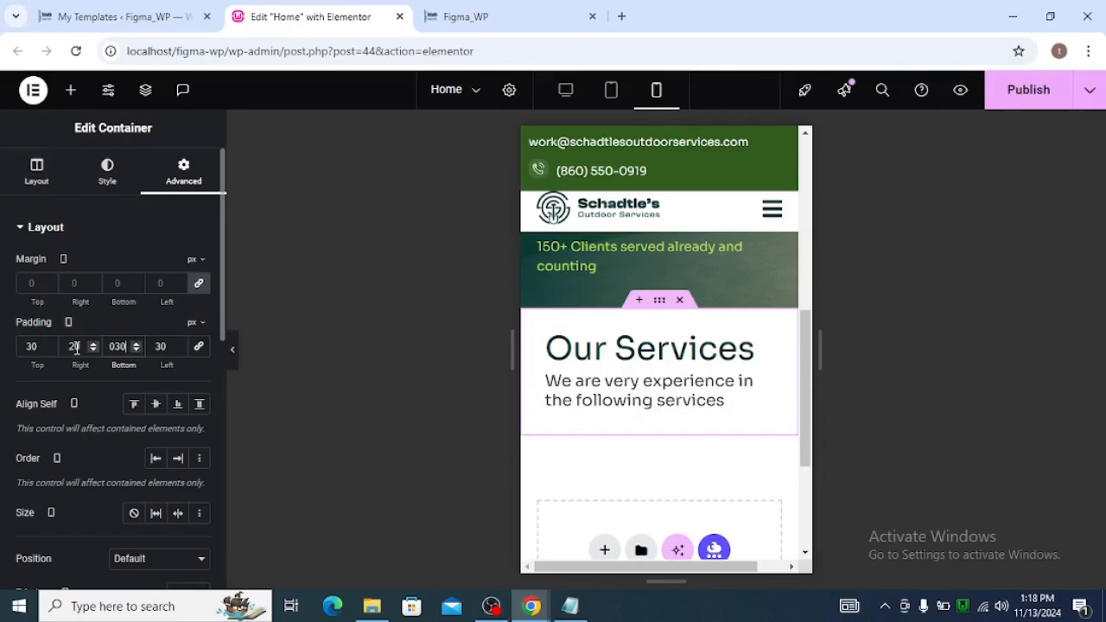
pyautogui.press('Tab')
pyautogui.write('20')
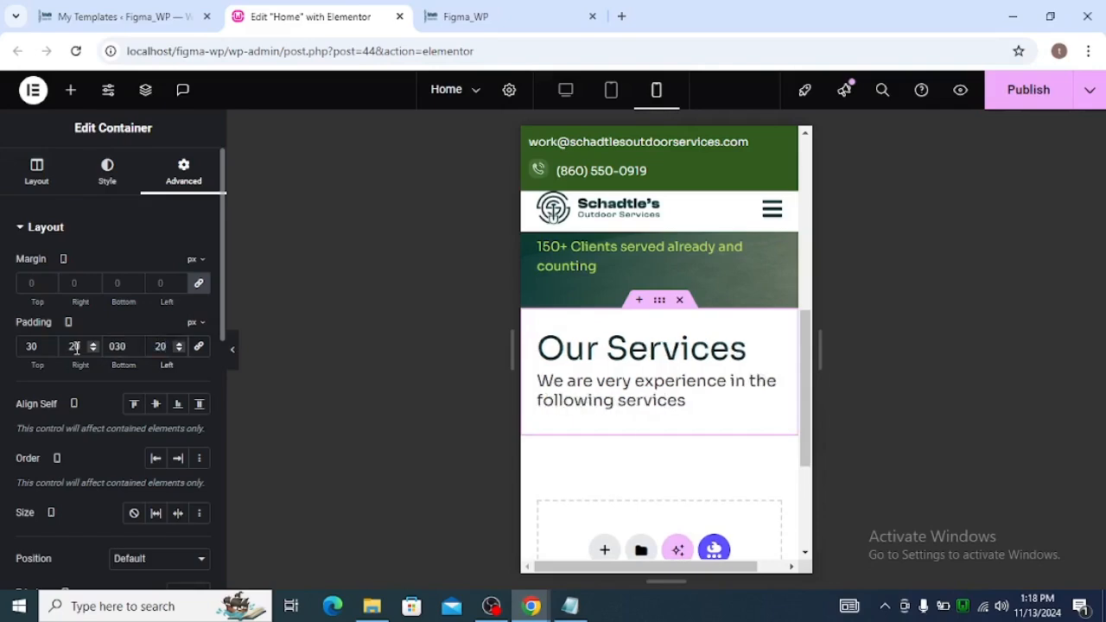
# Step: Set the mobile font size of the Our Services body text to 16 px
pyautogui.click(692, 396)
pyautogui.click(199, 336)
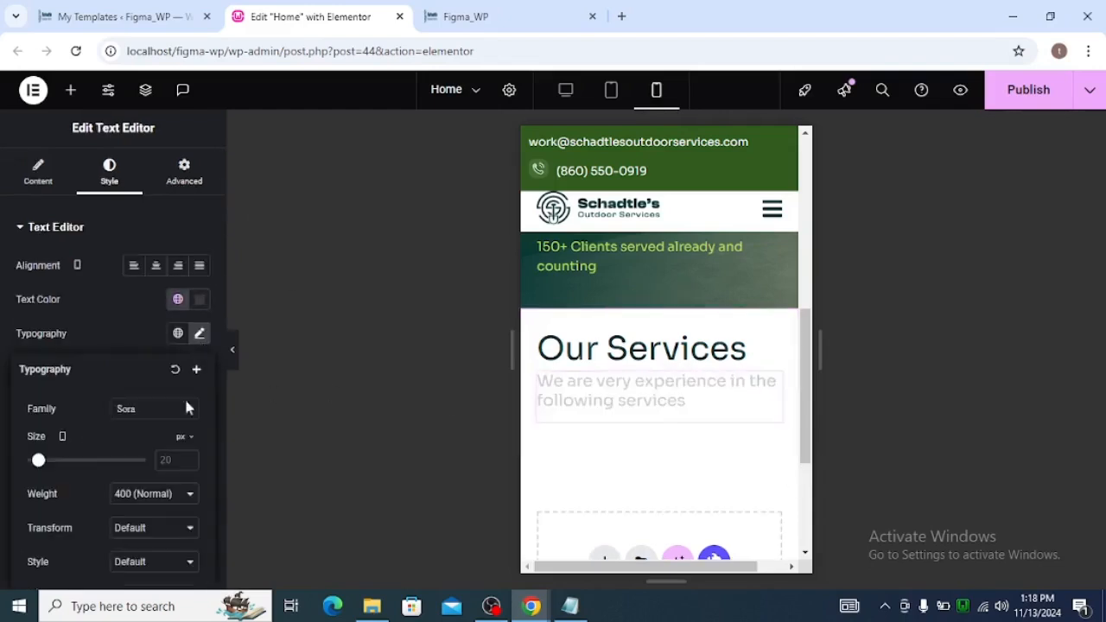
pyautogui.click(177, 458)
pyautogui.write('16')
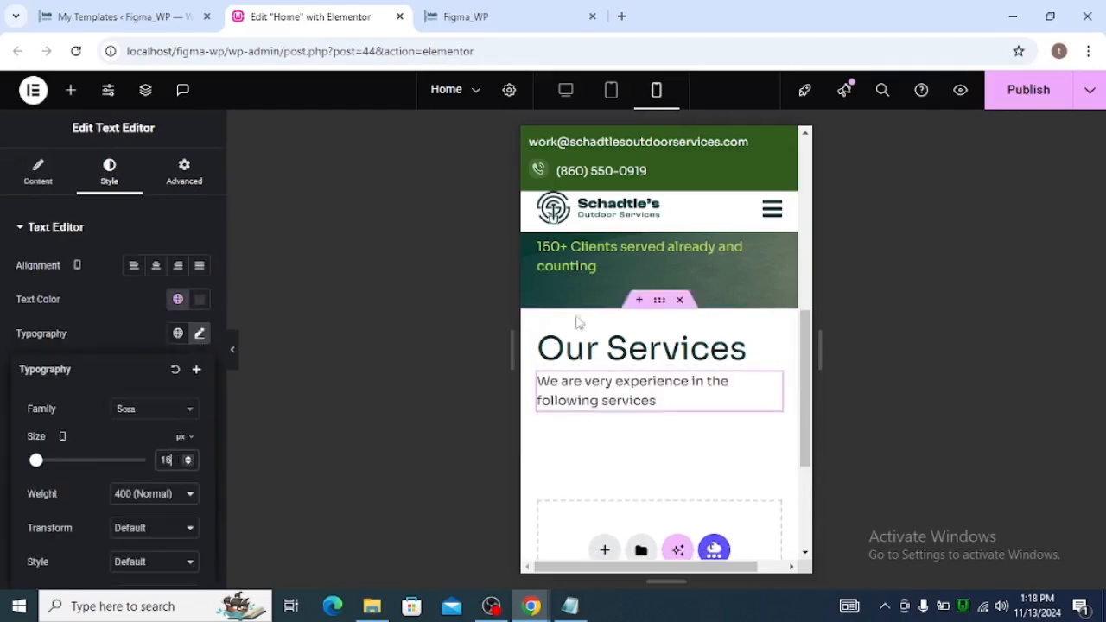
# Step: Review the mobile layout, publish the page, and switch the editor back to the desktop view
pyautogui.scroll(5, 618, 324)
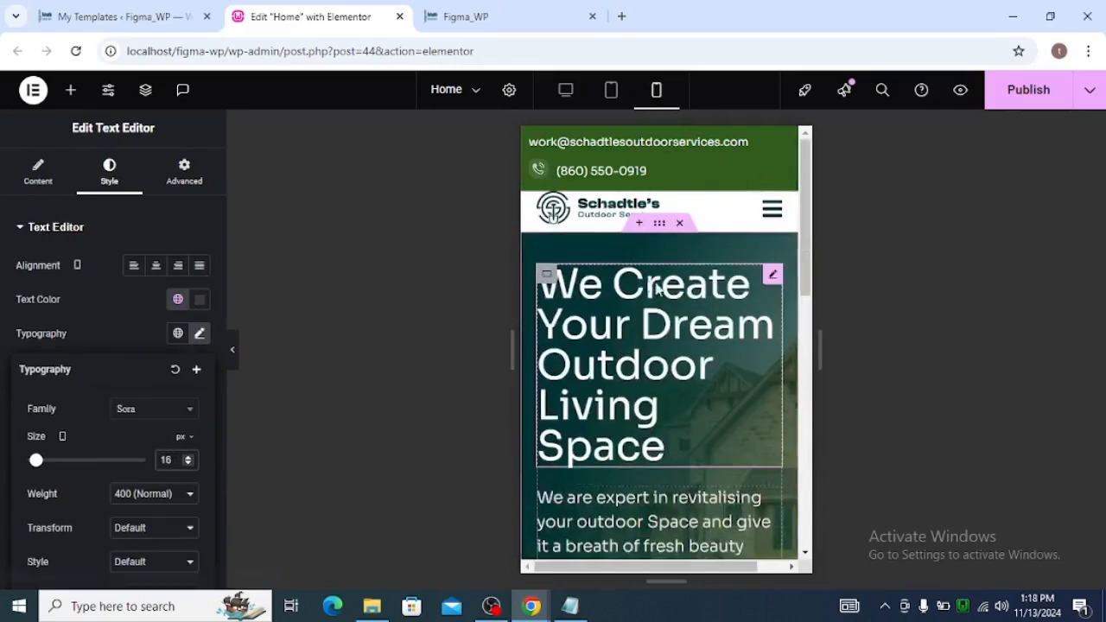
pyautogui.scroll(-5, 688, 294)
pyautogui.scroll(-3, 694, 294)
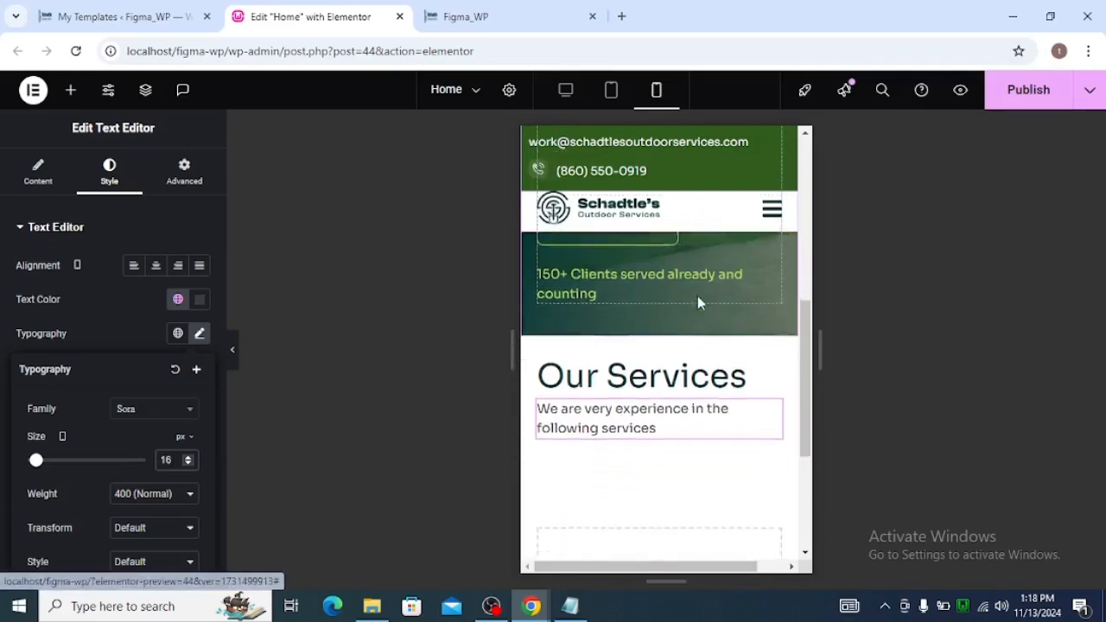
pyautogui.click(1024, 90)
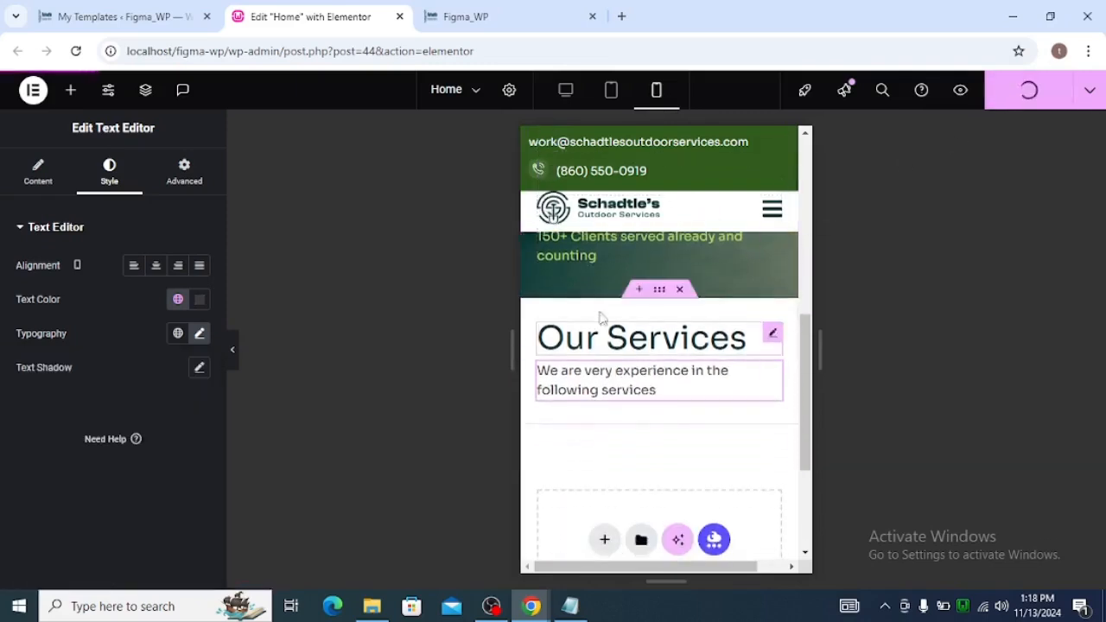
pyautogui.click(571, 93)
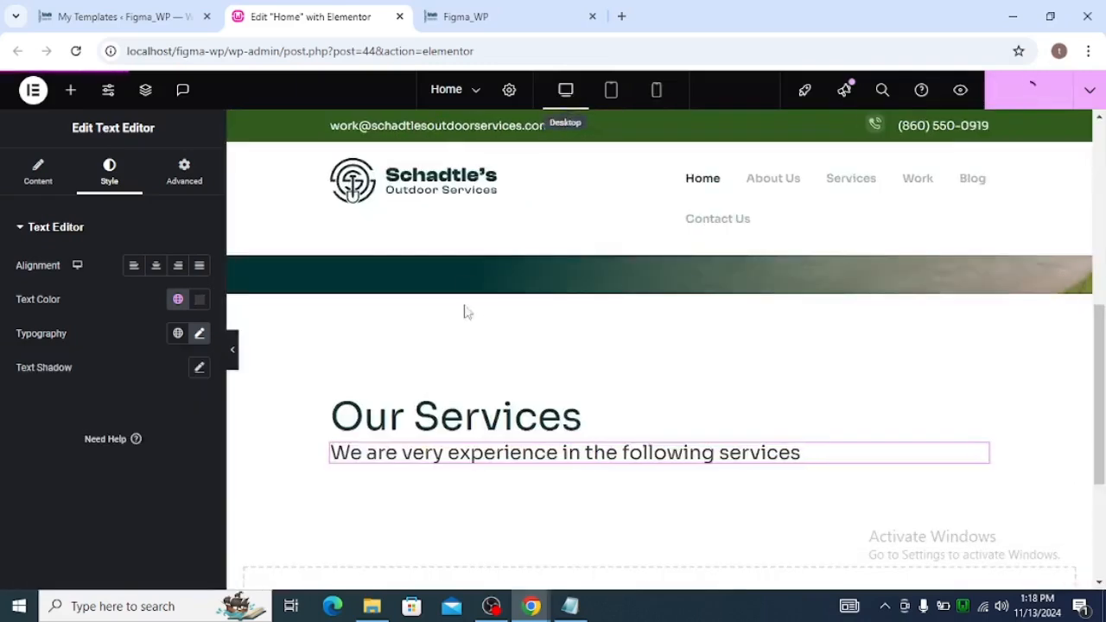
# Step: Preview the hero and Our Services sections at full desktop width with the editing panel hidden, and restore the panel
pyautogui.scroll(-1, 507, 323)
pyautogui.scroll(2, 508, 324)
pyautogui.hotkey('alt', 'Tab')
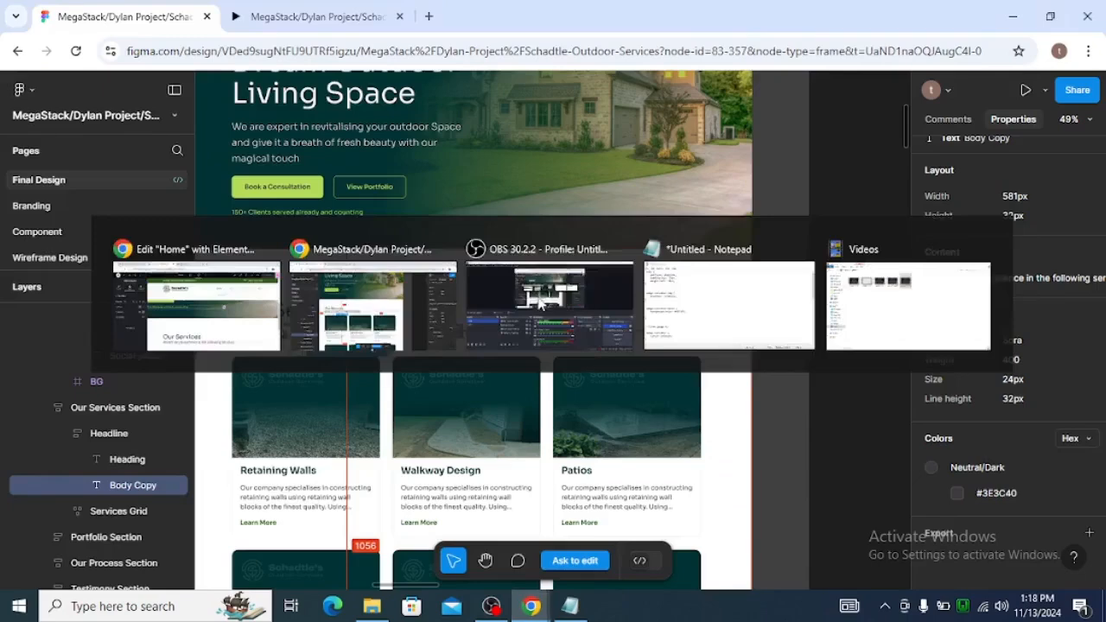
pyautogui.hotkey('alt', 'Tab')
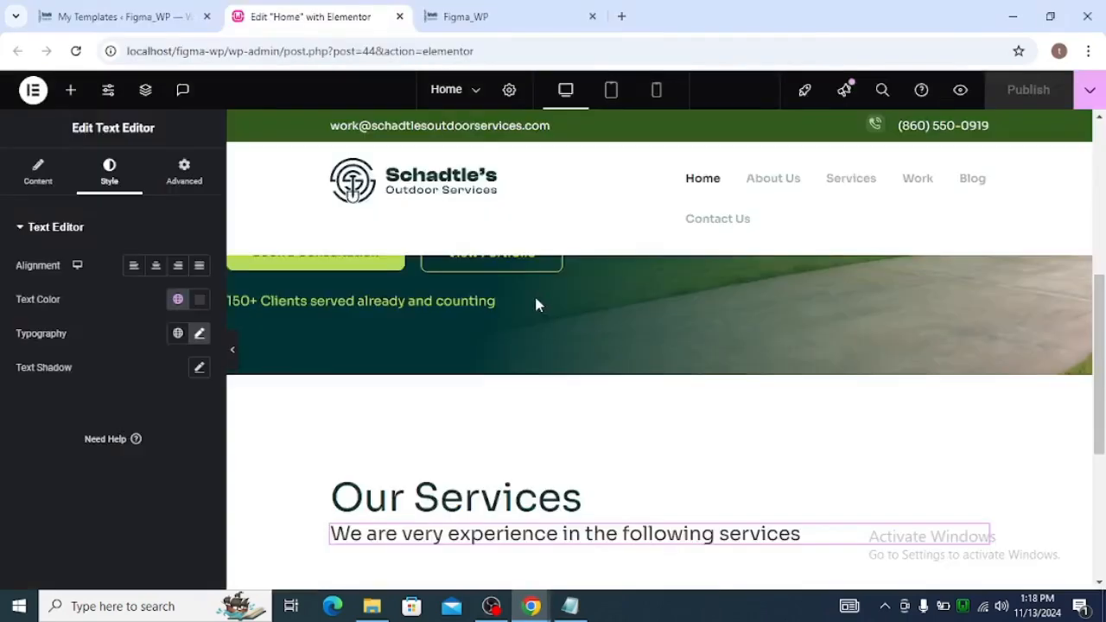
pyautogui.click(231, 350)
pyautogui.scroll(-1, 296, 337)
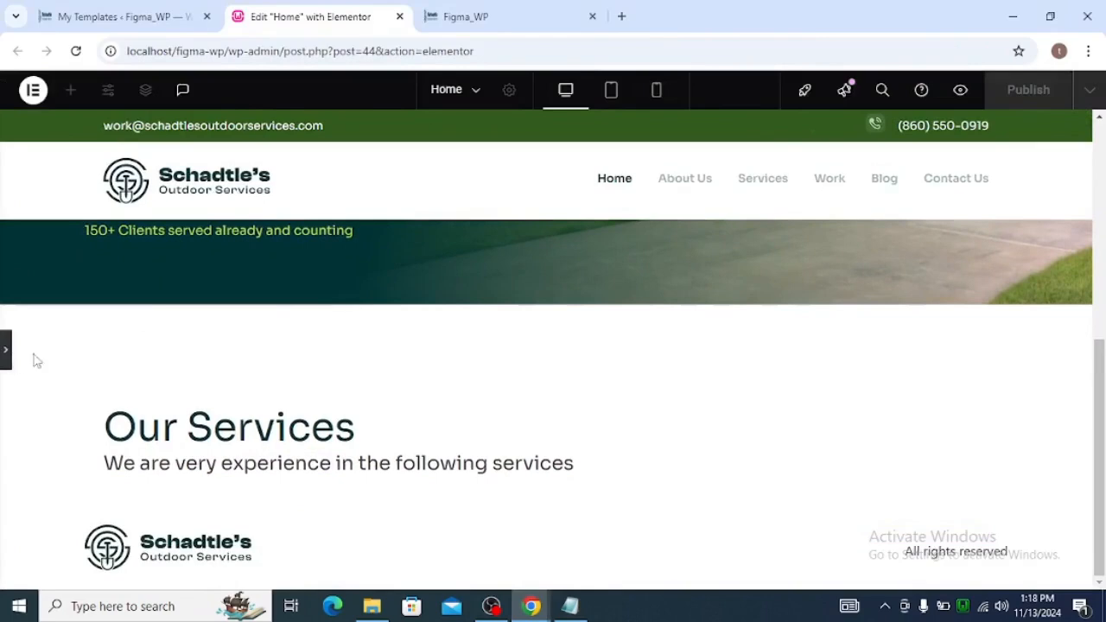
pyautogui.scroll(6, 164, 350)
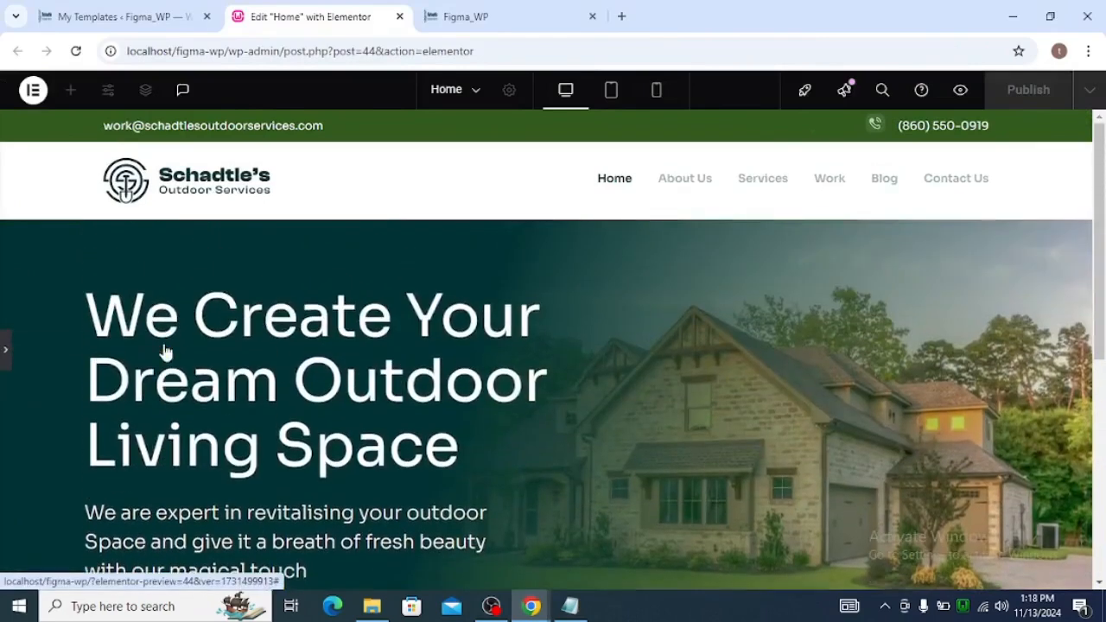
pyautogui.scroll(-2, 164, 350)
pyautogui.scroll(2, 165, 350)
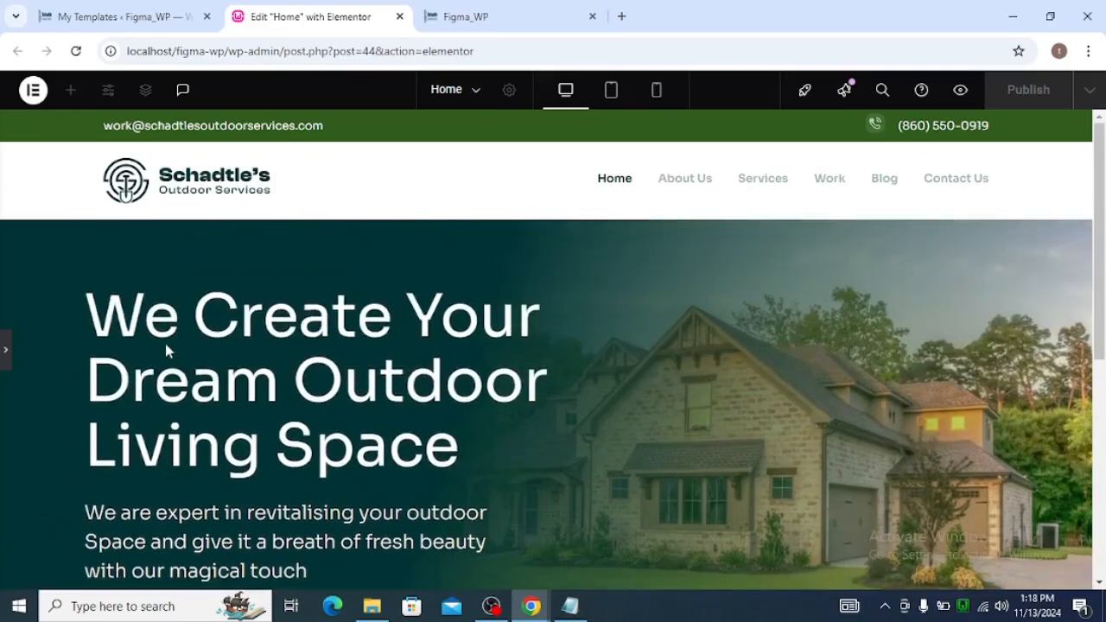
pyautogui.click(7, 351)
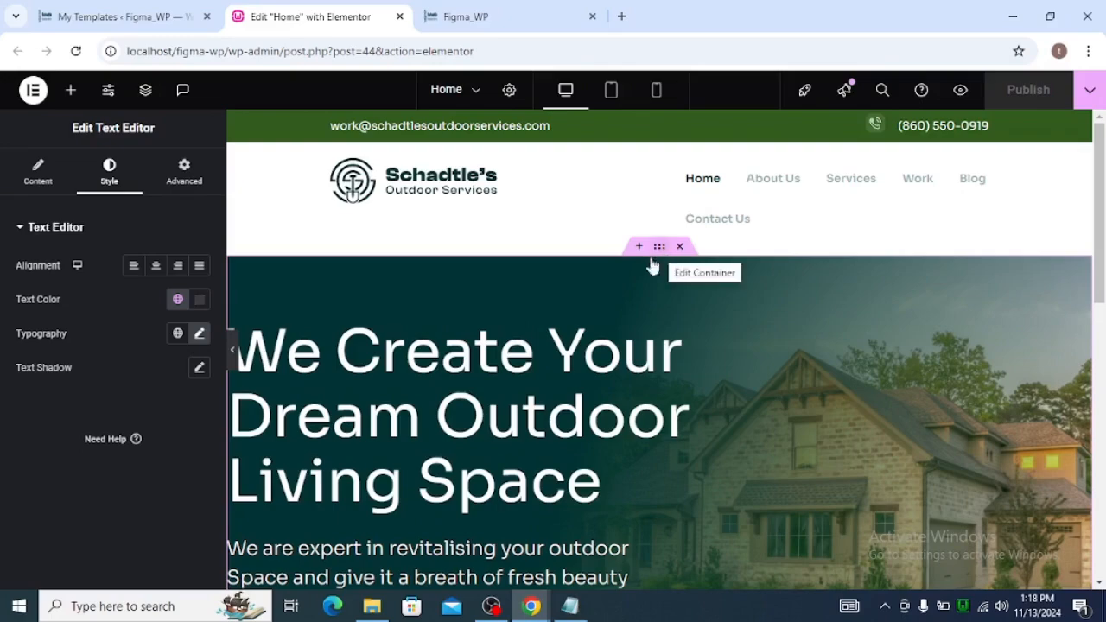
# Step: Look over the Our Services section in the editor, and switch to the Figma design to inspect the Services Grid's layout properties
pyautogui.scroll(-3, 609, 321)
pyautogui.scroll(-3, 610, 322)
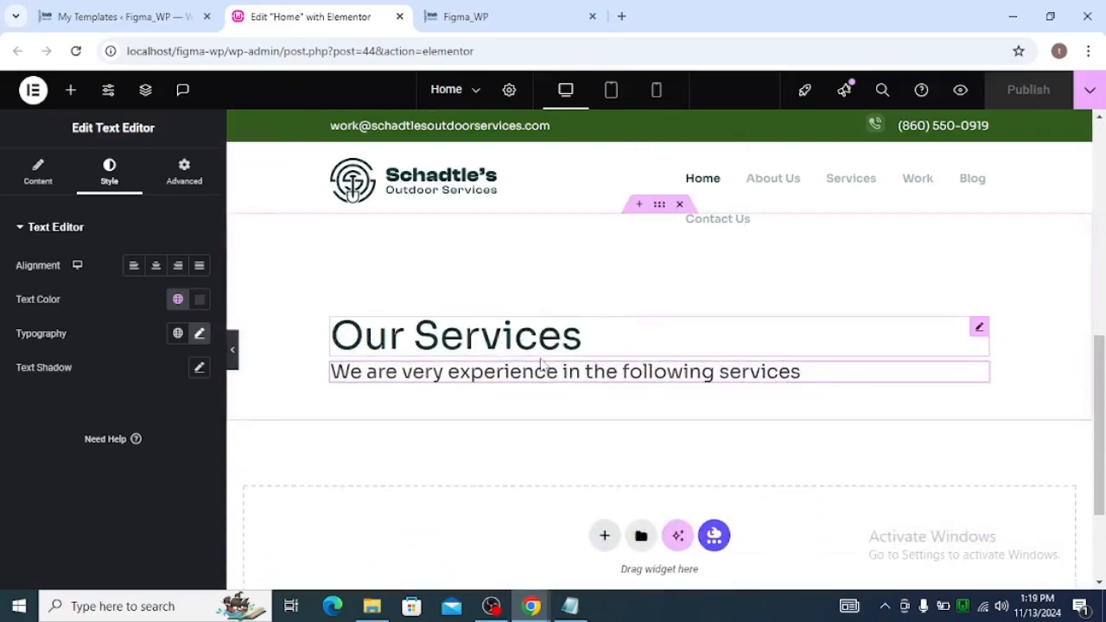
pyautogui.scroll(1, 540, 366)
pyautogui.scroll(1, 540, 363)
pyautogui.scroll(-1, 540, 363)
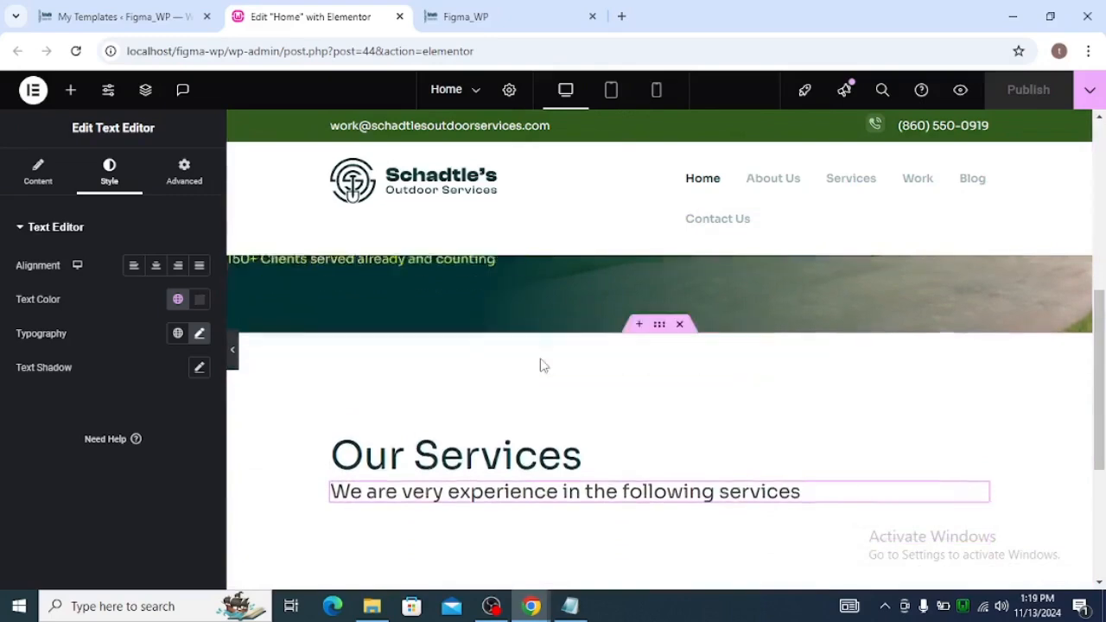
pyautogui.scroll(-1, 586, 388)
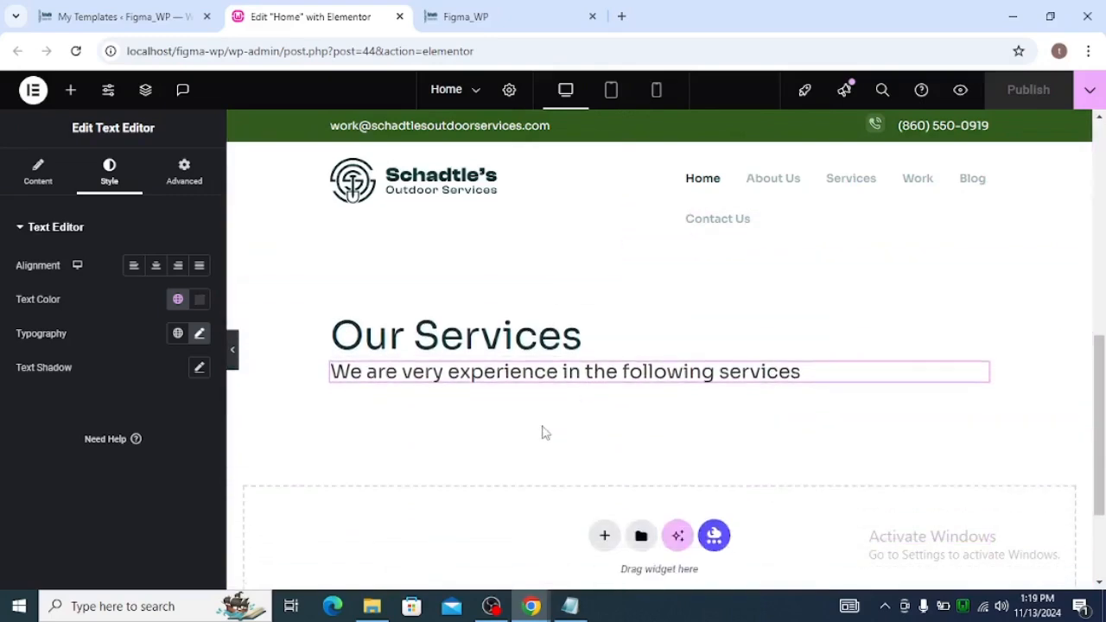
pyautogui.hotkey('alt', 'Tab')
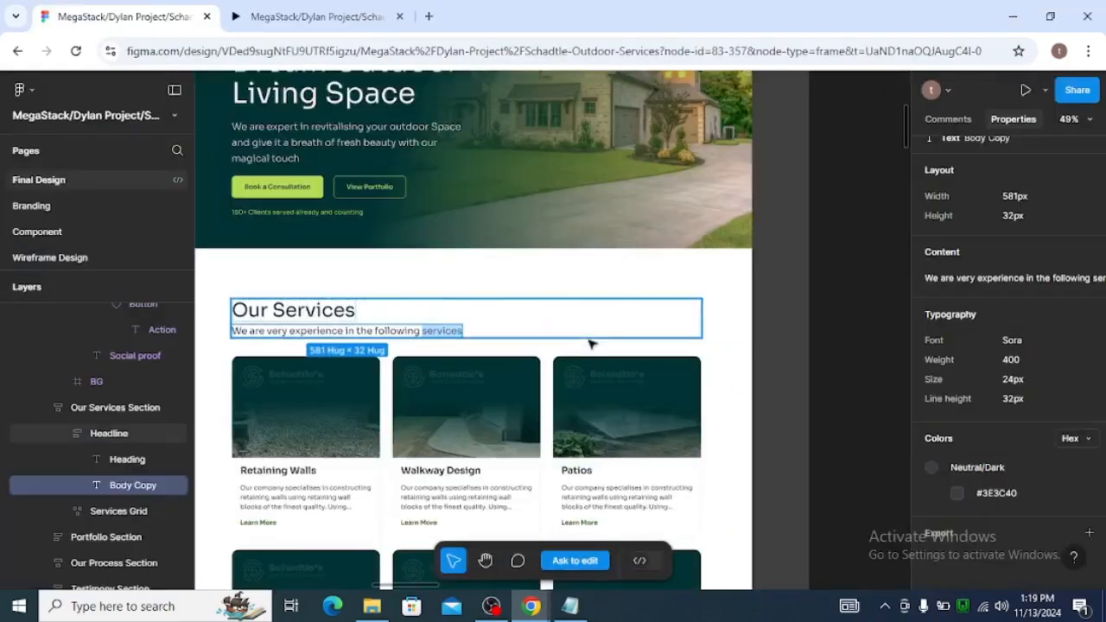
pyautogui.click(408, 371)
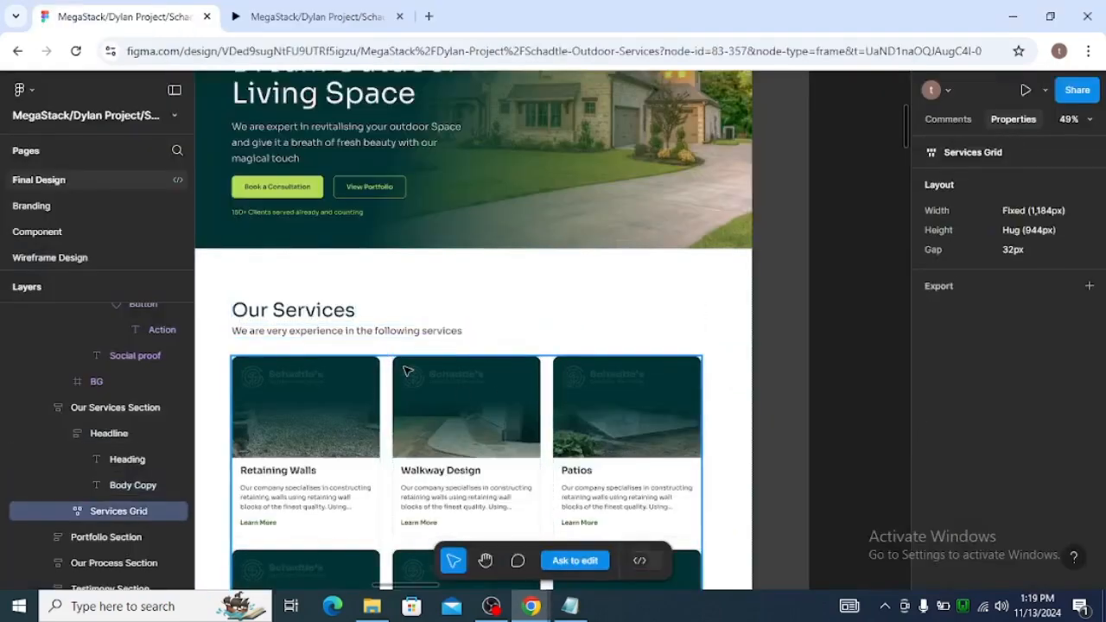
# Step: Examine the service cards in the Services Grid of the Figma design, and return to the Elementor editor
pyautogui.scroll(-1, 406, 370)
pyautogui.scroll(-1, 363, 361)
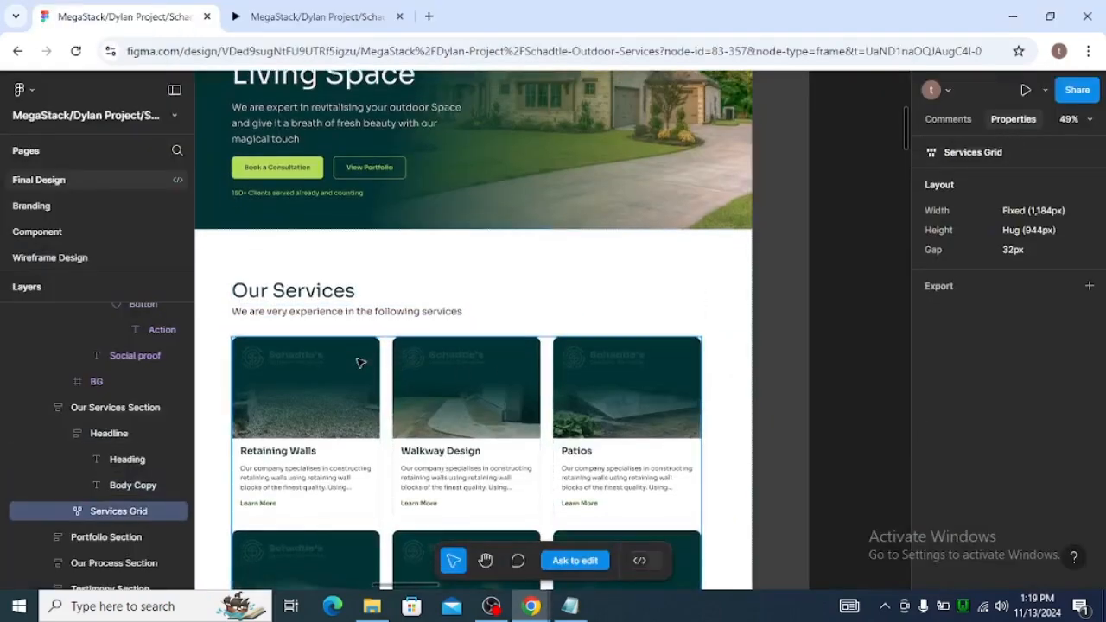
pyautogui.scroll(-1, 380, 357)
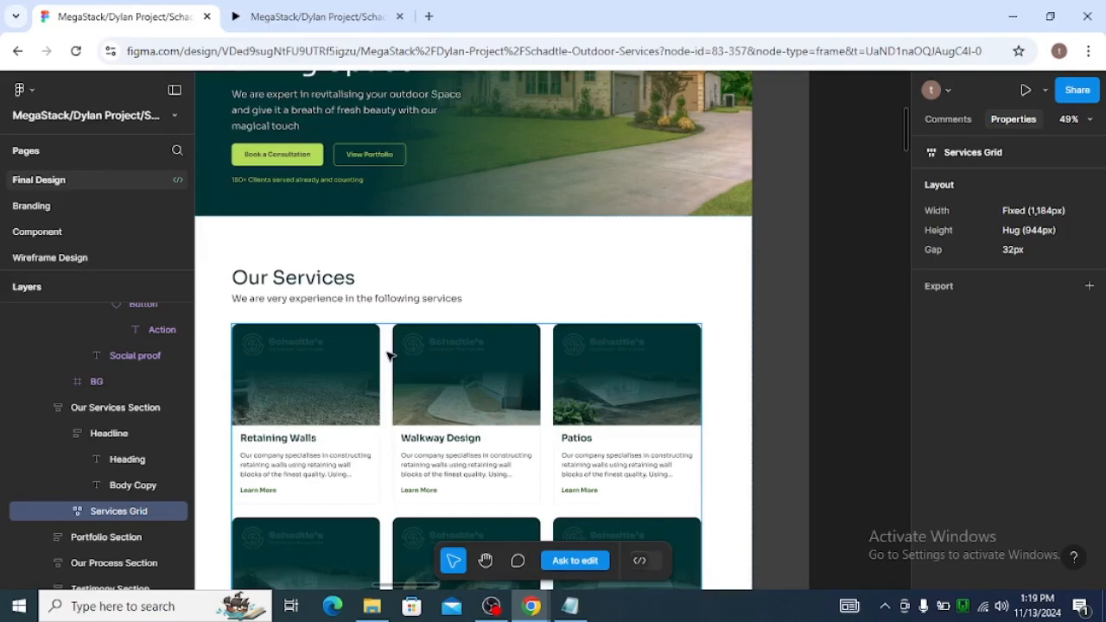
pyautogui.scroll(-2, 298, 316)
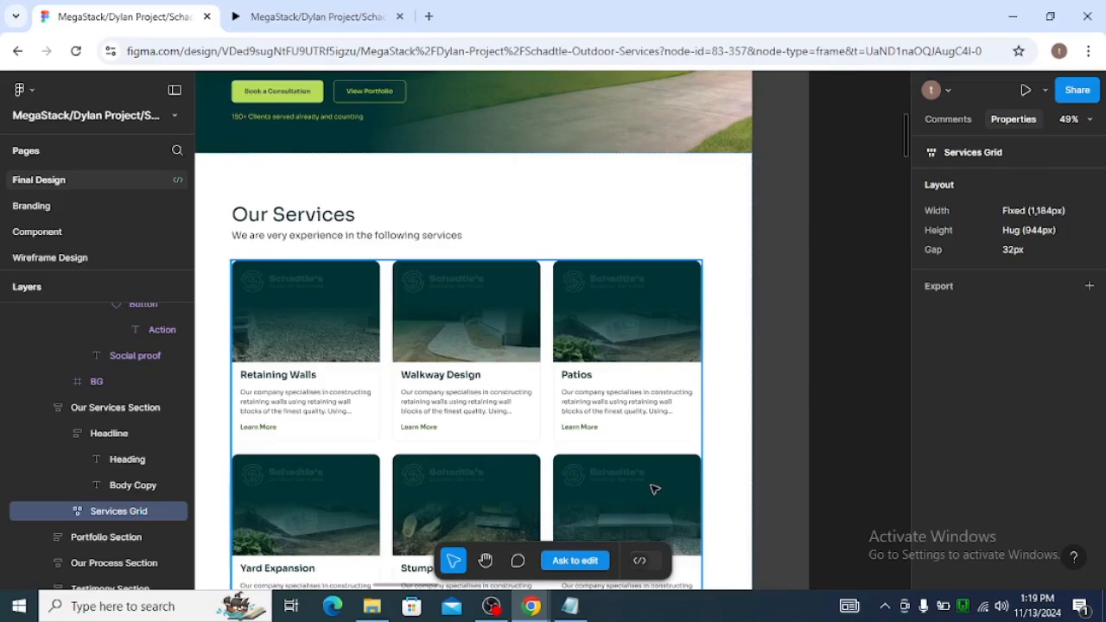
pyautogui.scroll(-1, 654, 486)
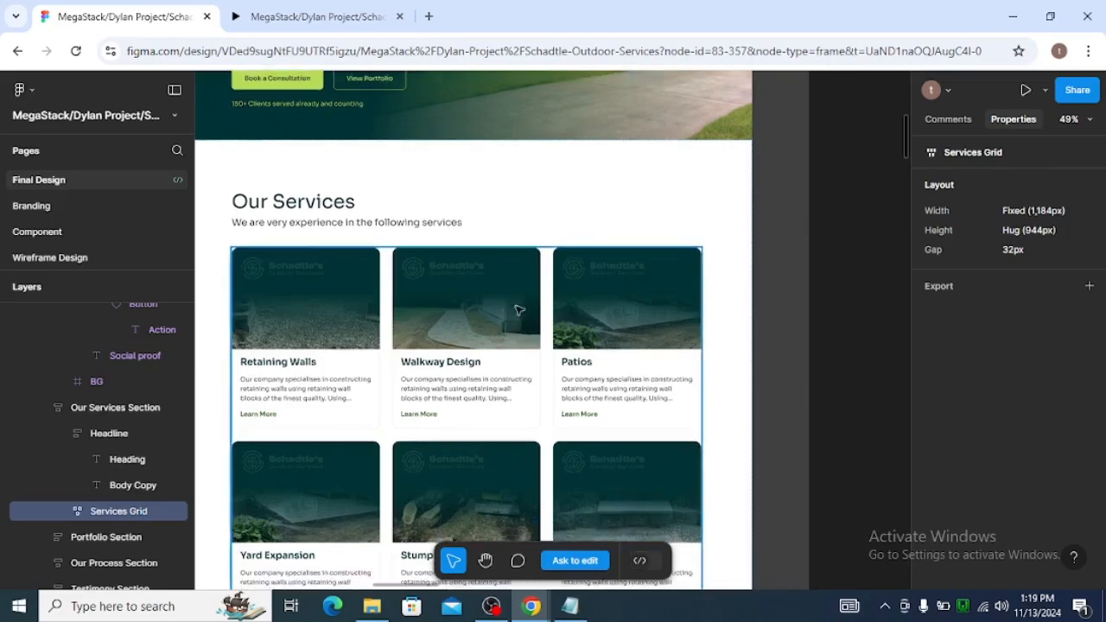
pyautogui.hotkey('alt', 'Tab')
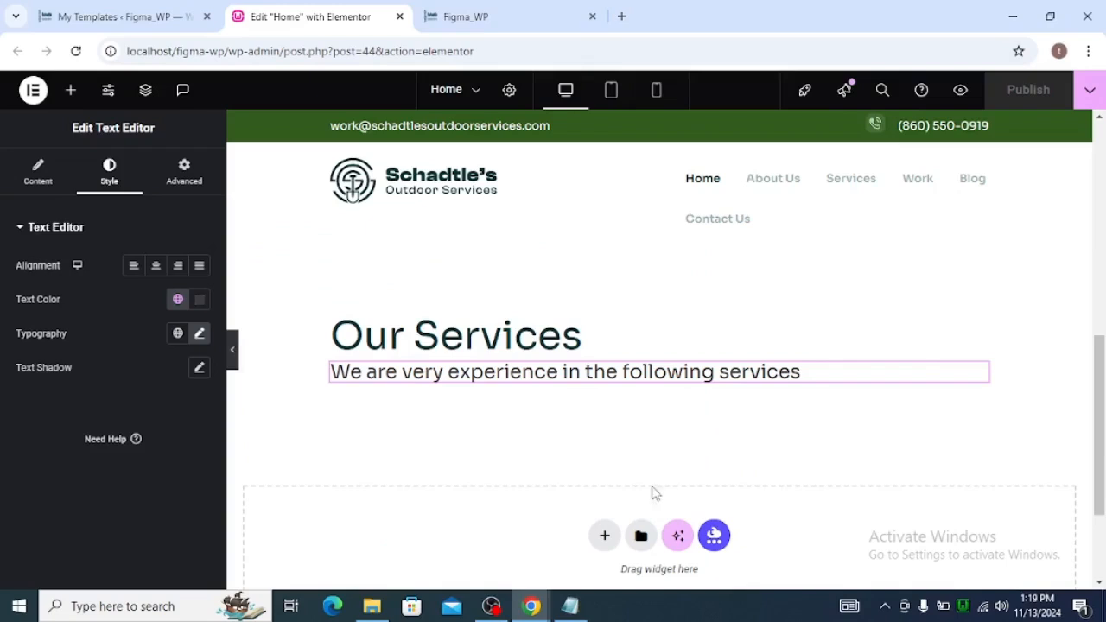
pyautogui.click(71, 90)
pyautogui.moveTo(60, 380); pyautogui.dragTo(609, 373)
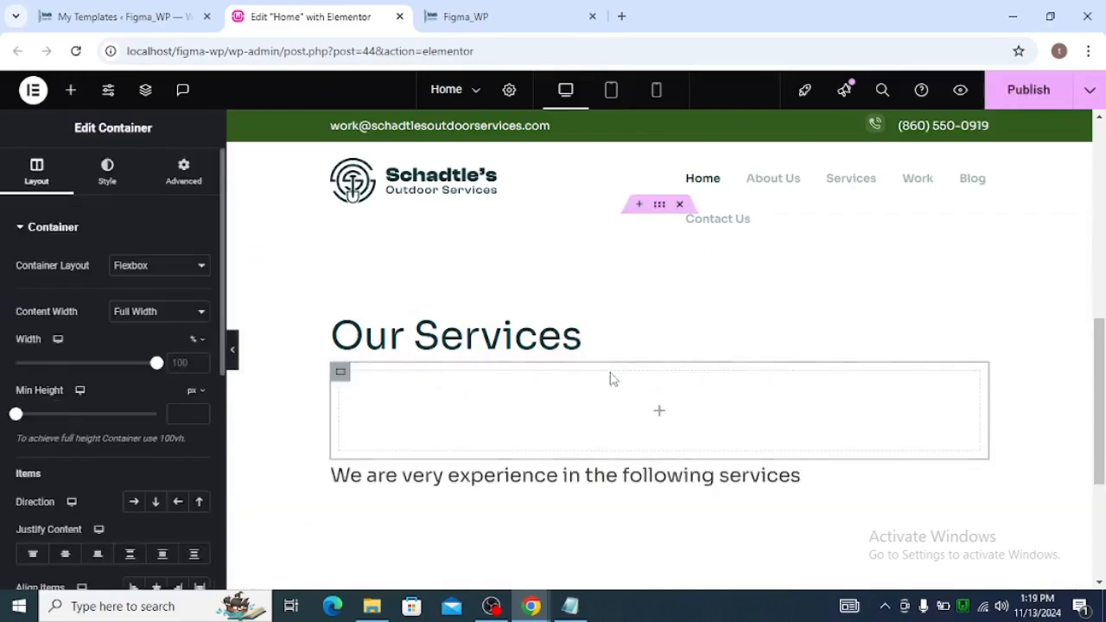
pyautogui.hotkey('ctrl', 'z')
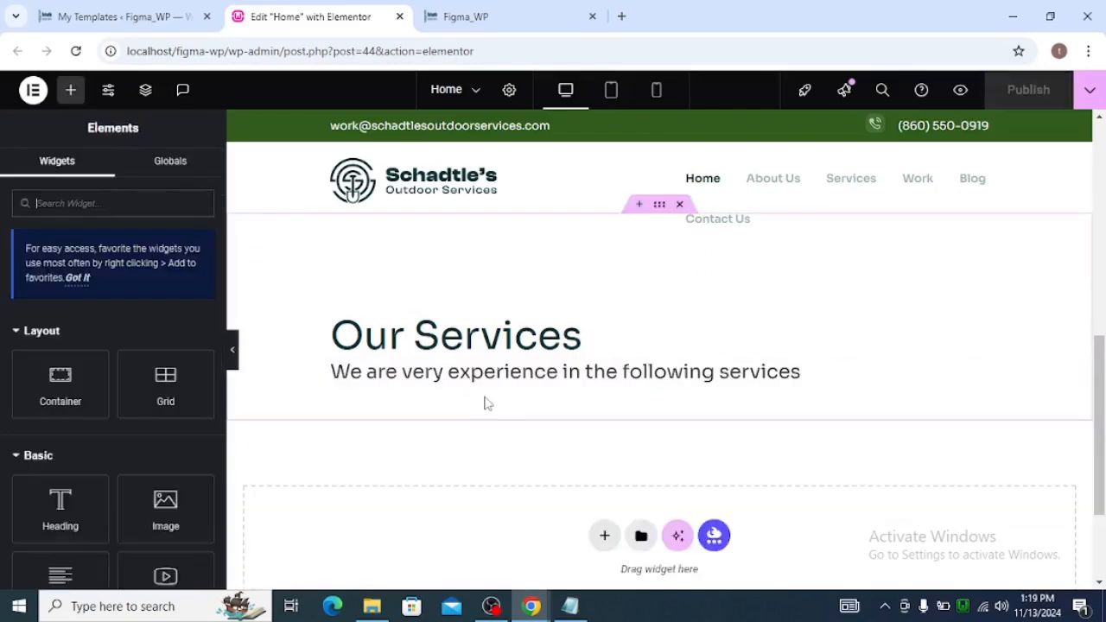
# Step: Add a grid container below the Our Services section with 3 columns and 2 rows
pyautogui.click(605, 533)
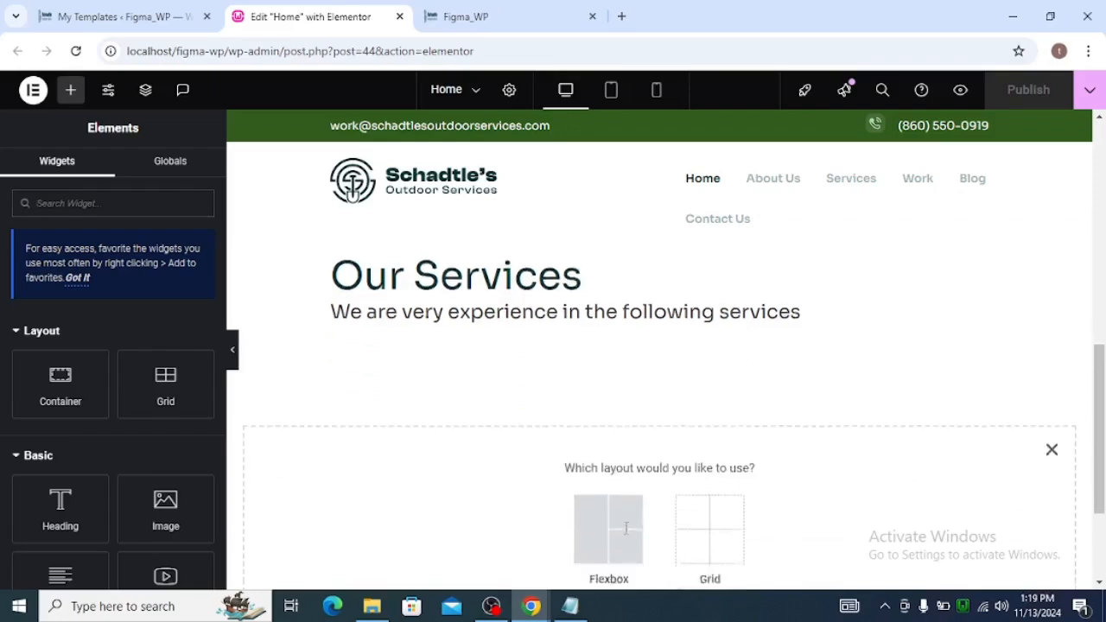
pyautogui.click(681, 427)
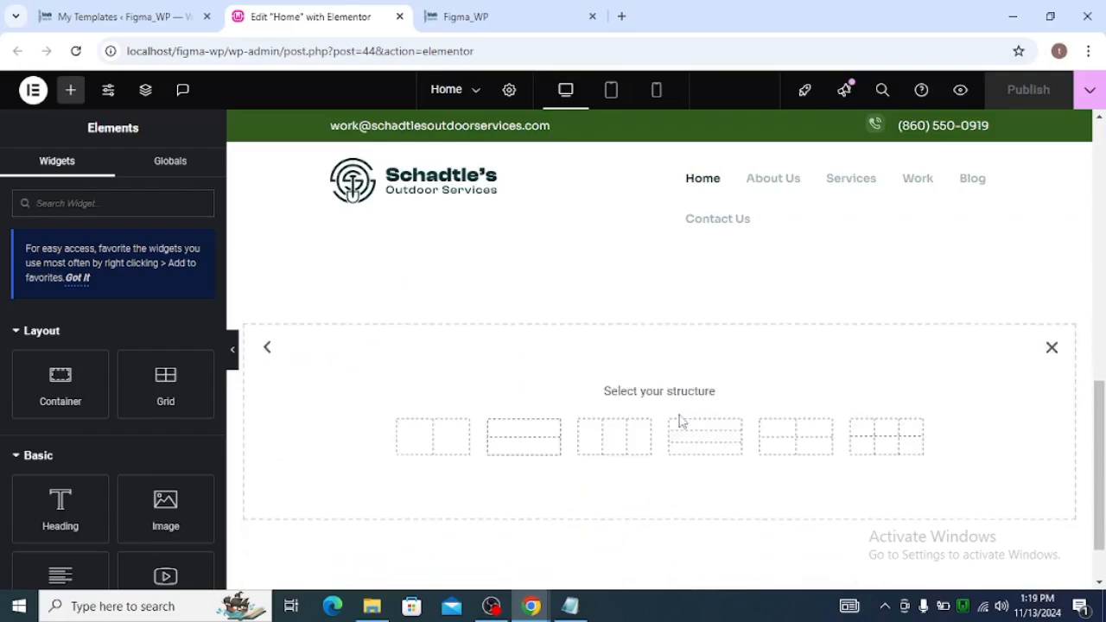
pyautogui.click(468, 435)
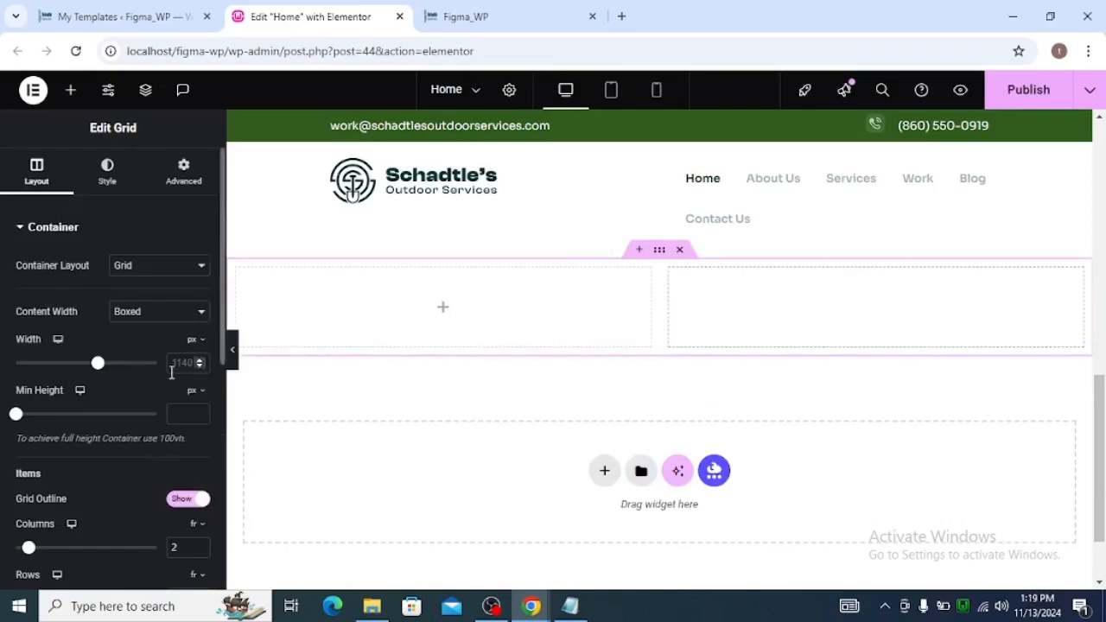
pyautogui.scroll(-2, 171, 379)
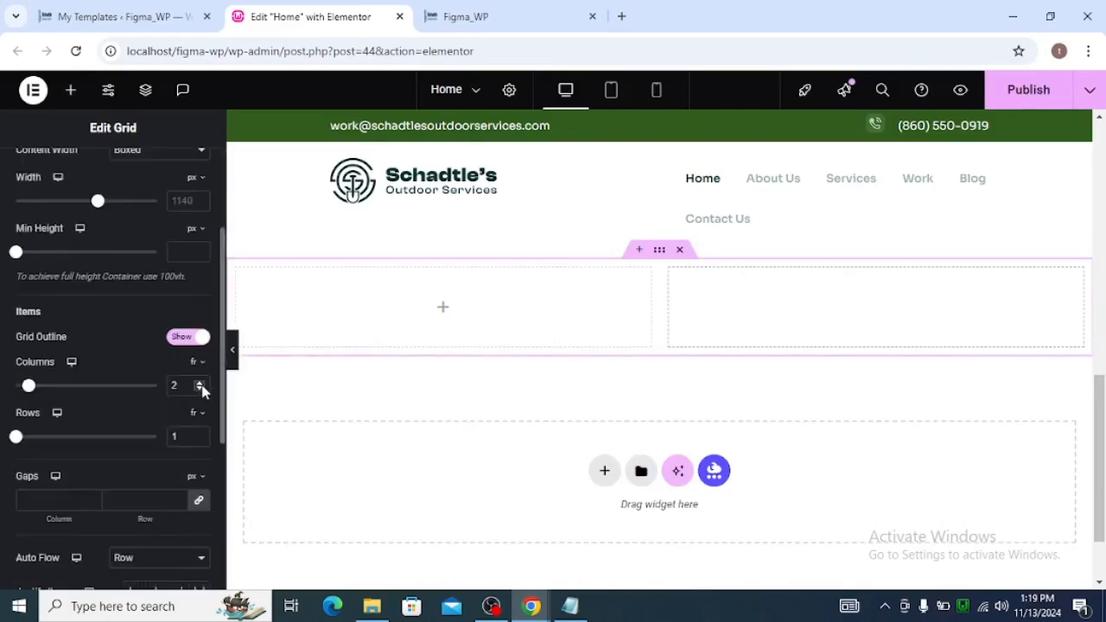
pyautogui.click(199, 382)
pyautogui.click(200, 382)
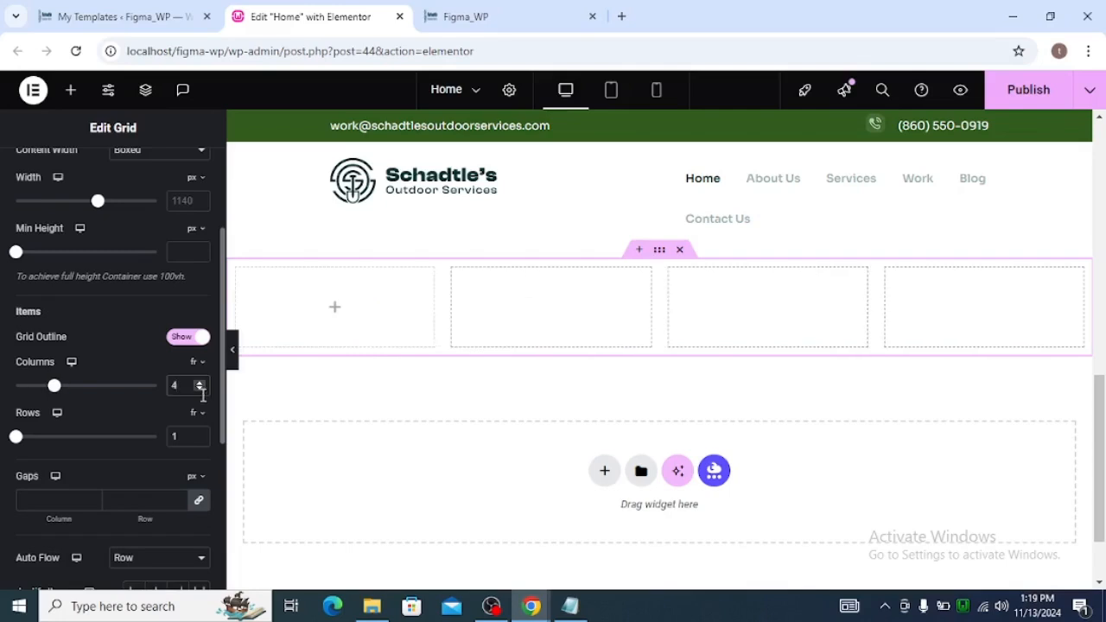
pyautogui.click(199, 390)
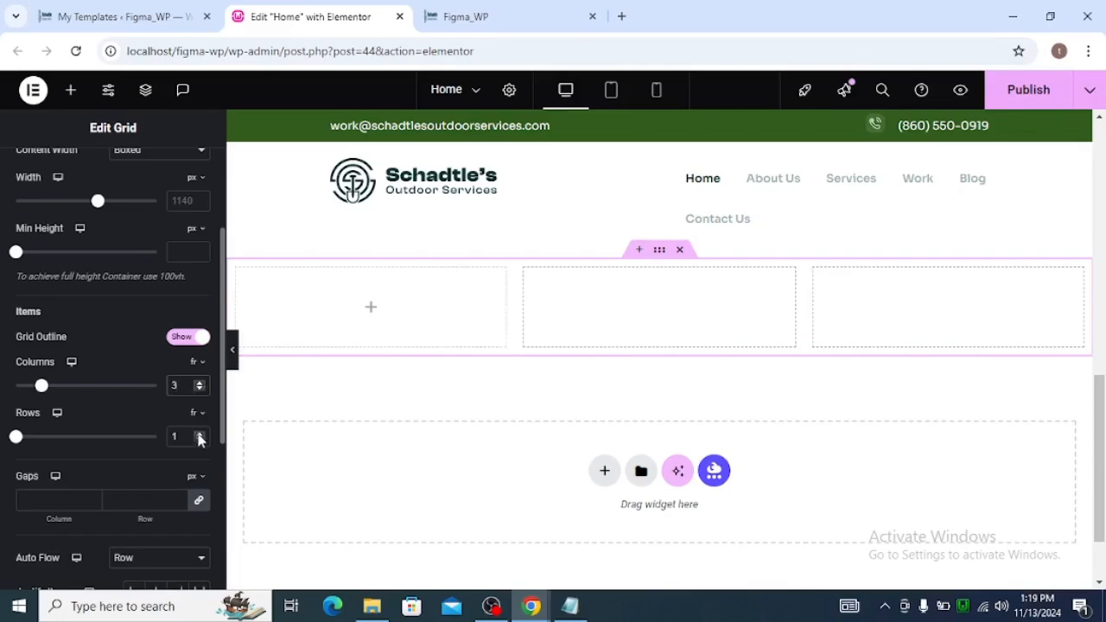
pyautogui.click(199, 435)
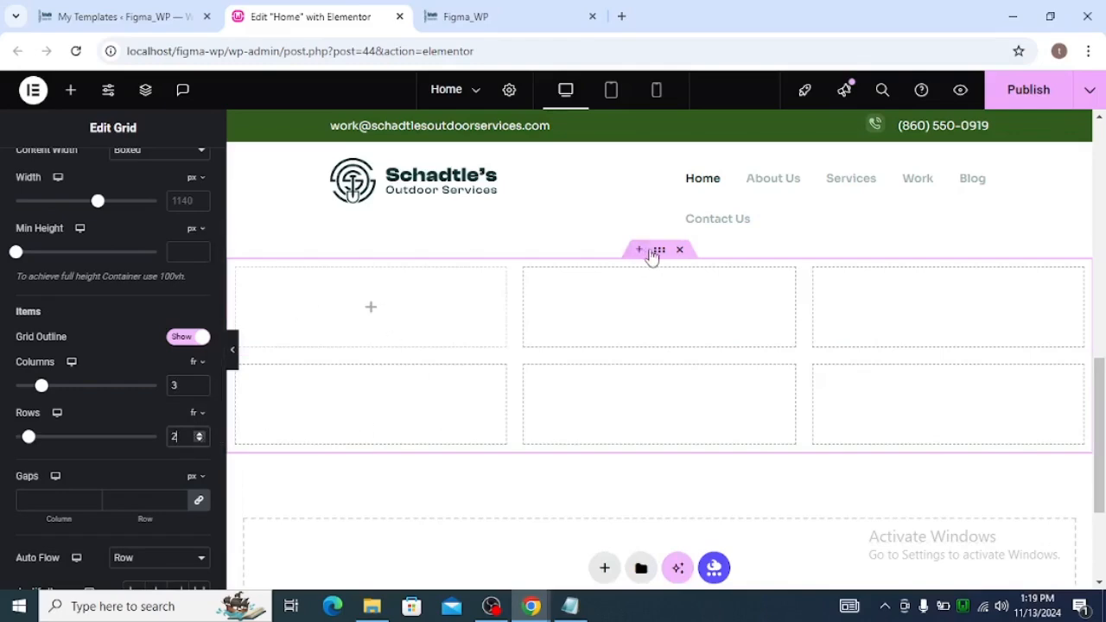
# Step: Set the new grid's padding, margin, and column and row gaps to 0
pyautogui.scroll(3, 119, 257)
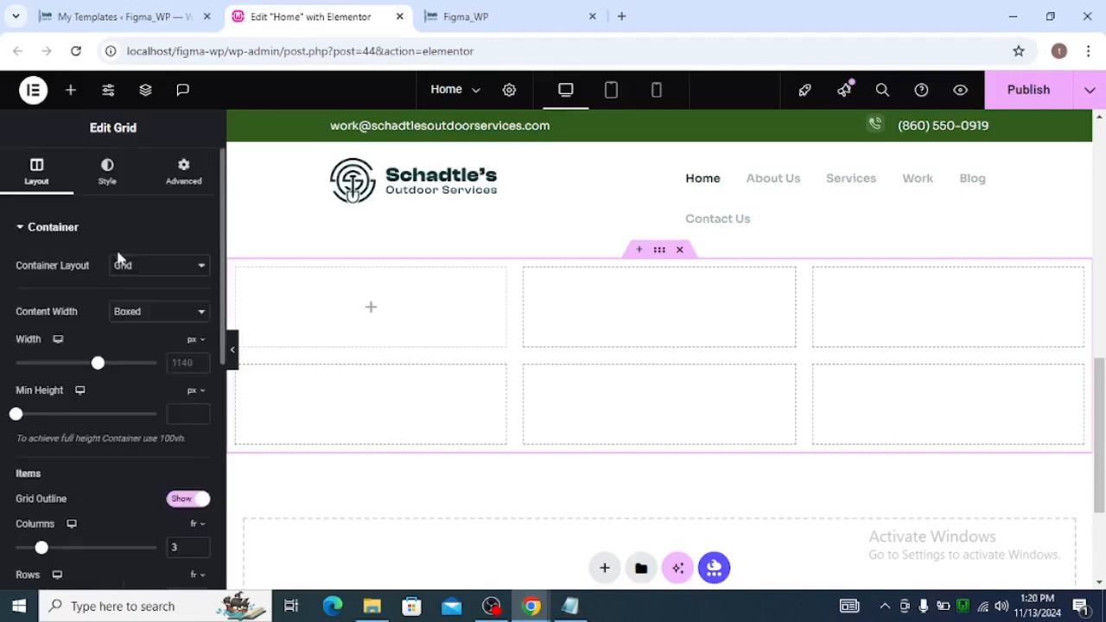
pyautogui.click(171, 181)
pyautogui.click(199, 347)
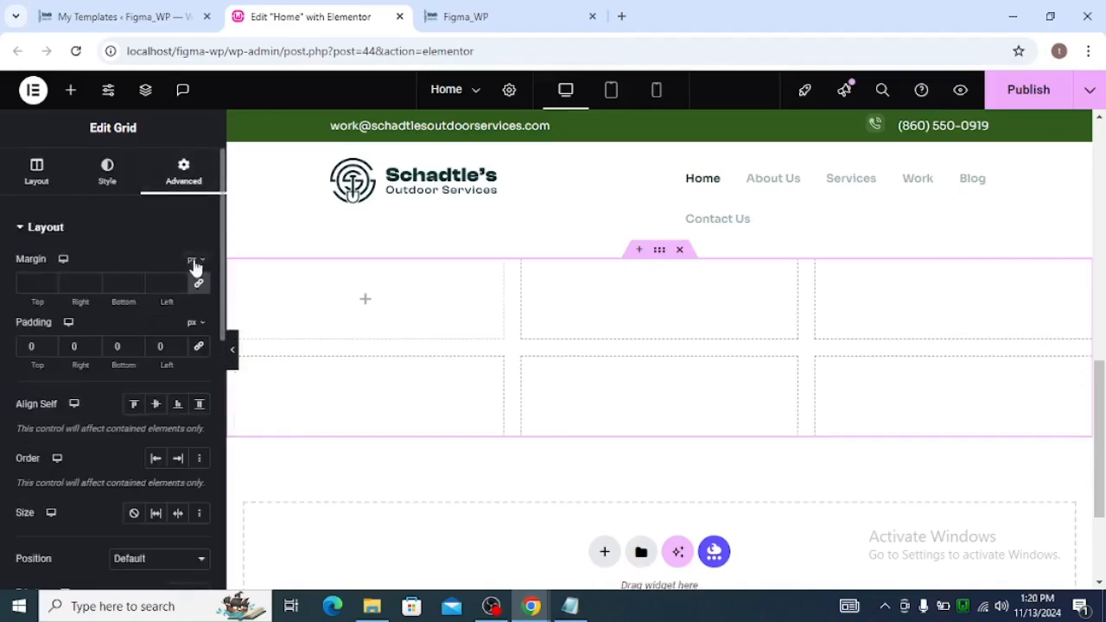
pyautogui.click(198, 282)
pyautogui.click(60, 186)
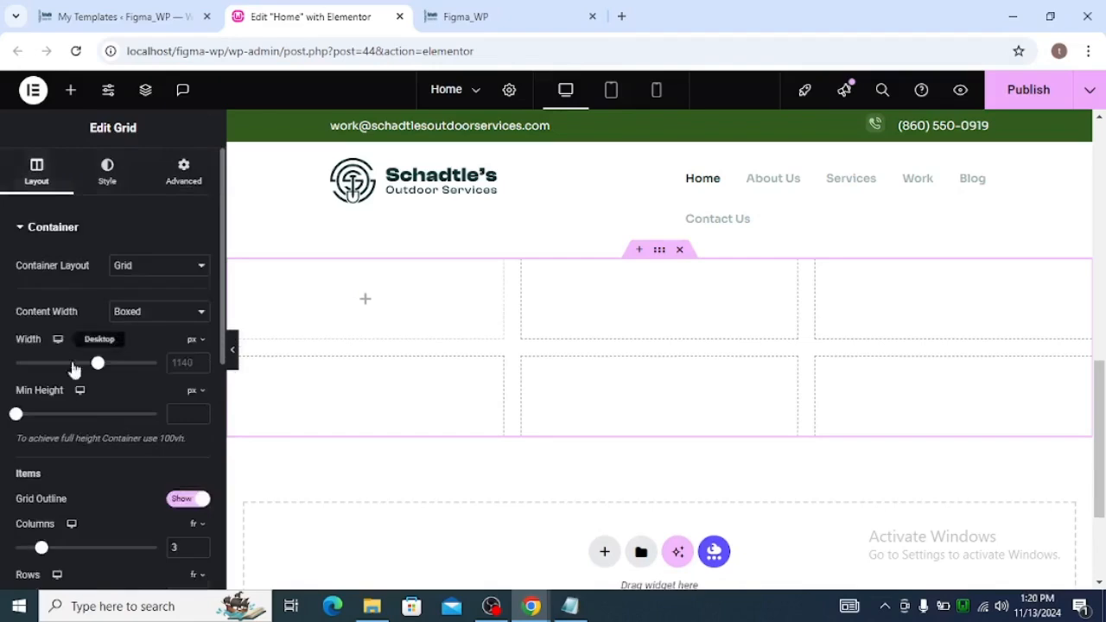
pyautogui.scroll(-5, 130, 363)
pyautogui.click(198, 424)
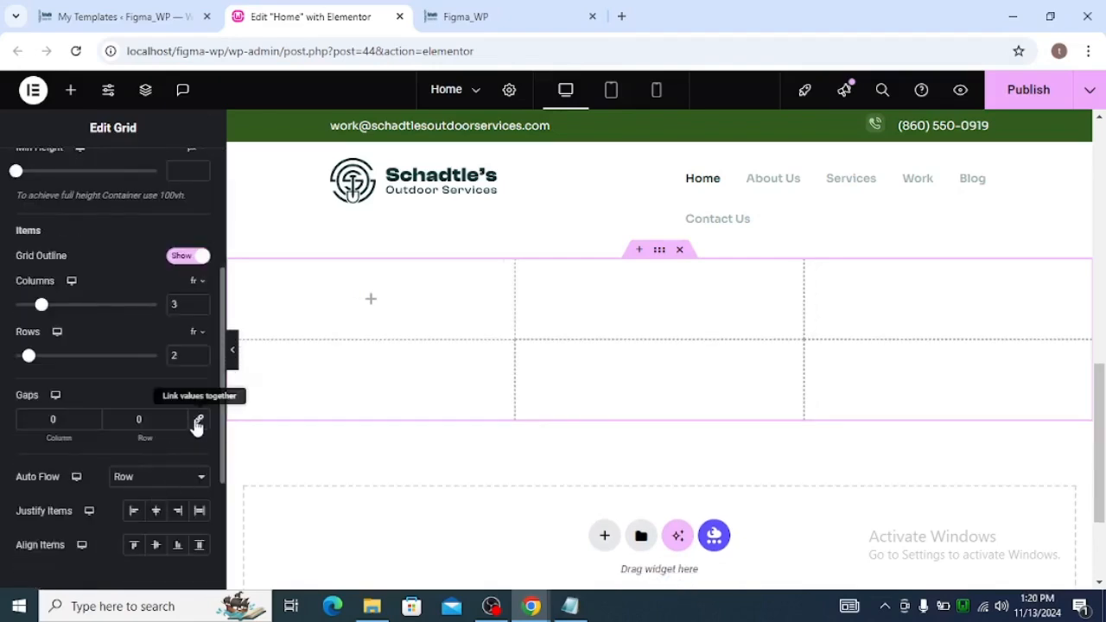
# Step: Add a container to the grid's first cell and set its margin, padding and gaps to 0
pyautogui.click(374, 303)
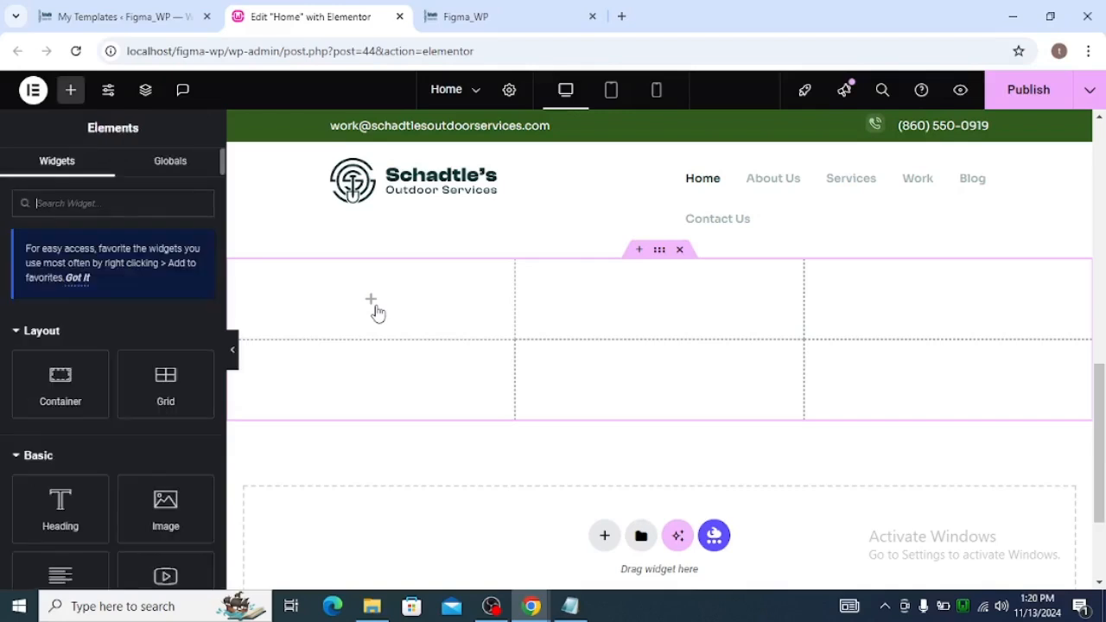
pyautogui.moveTo(24, 381); pyautogui.dragTo(350, 305)
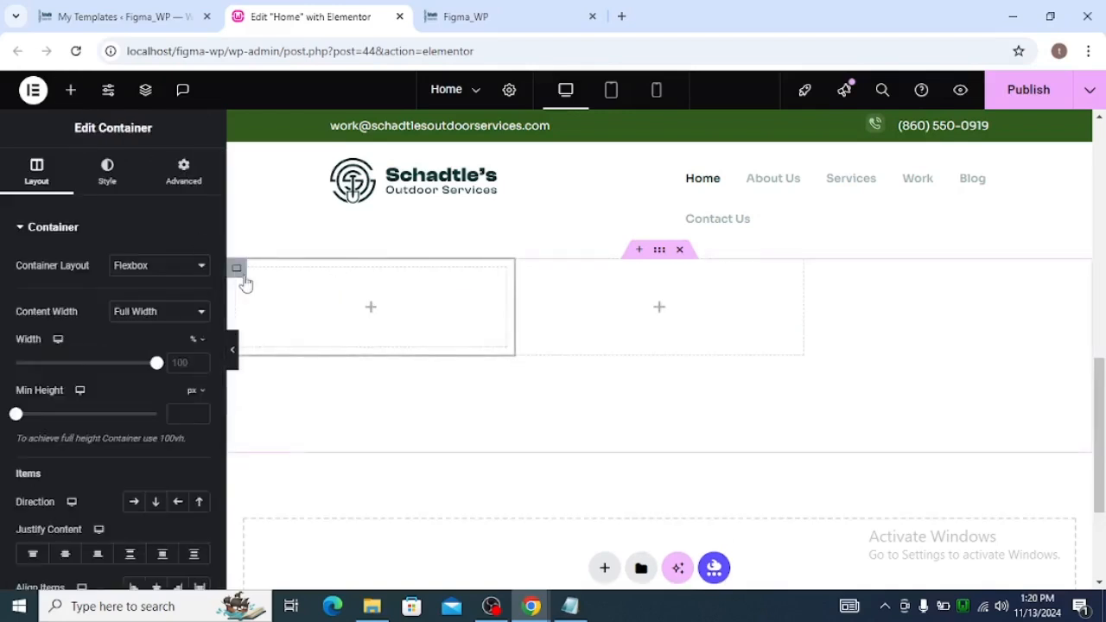
pyautogui.click(185, 175)
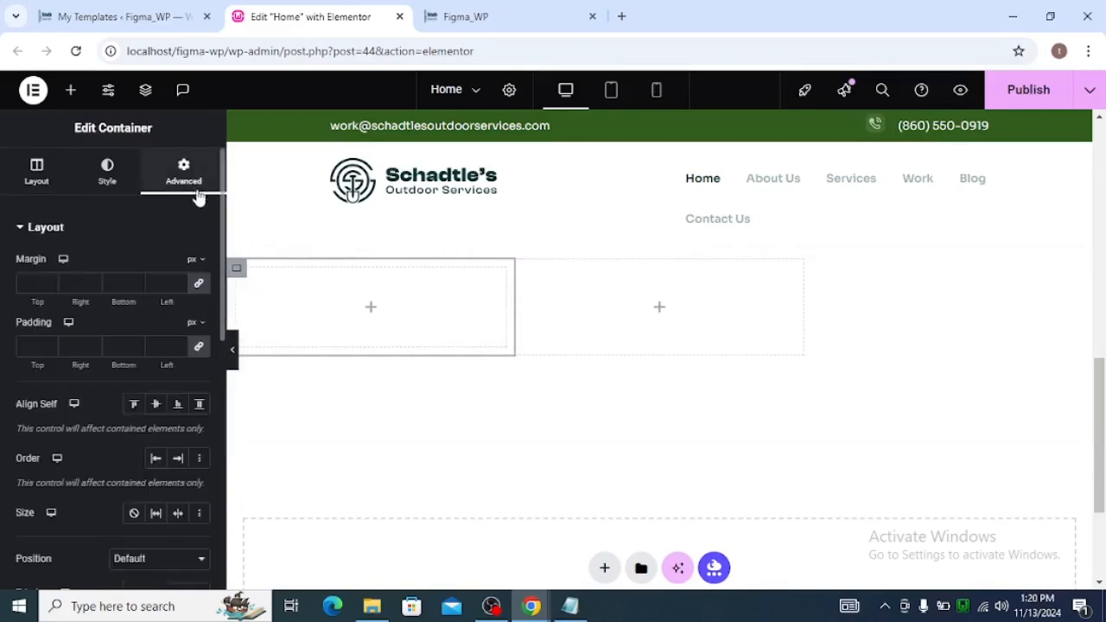
pyautogui.click(199, 349)
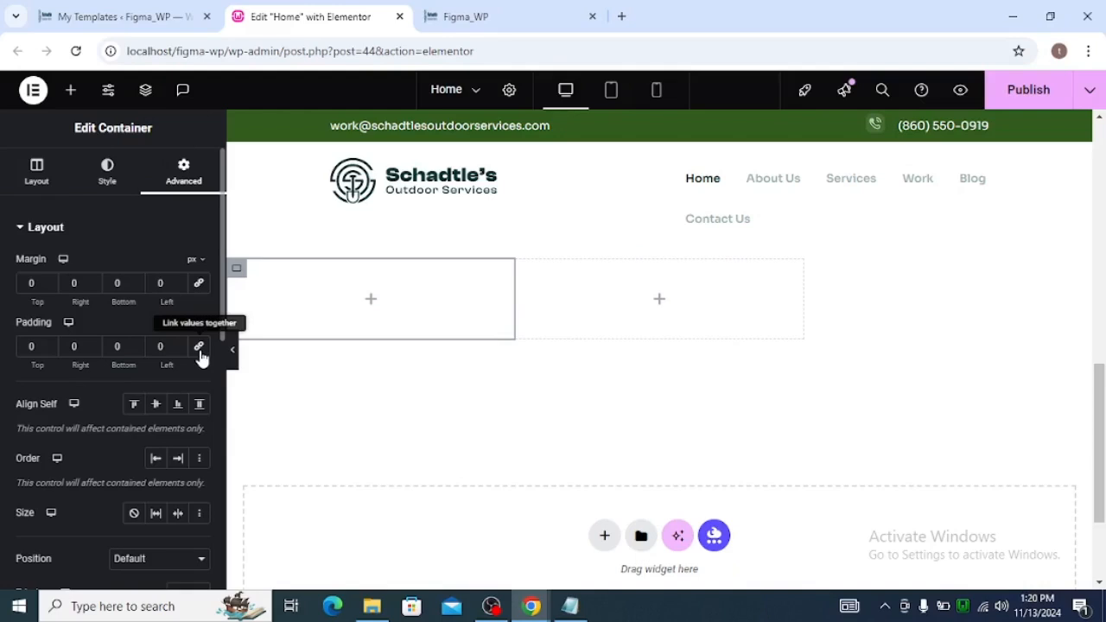
pyautogui.click(43, 190)
pyautogui.scroll(-3, 112, 282)
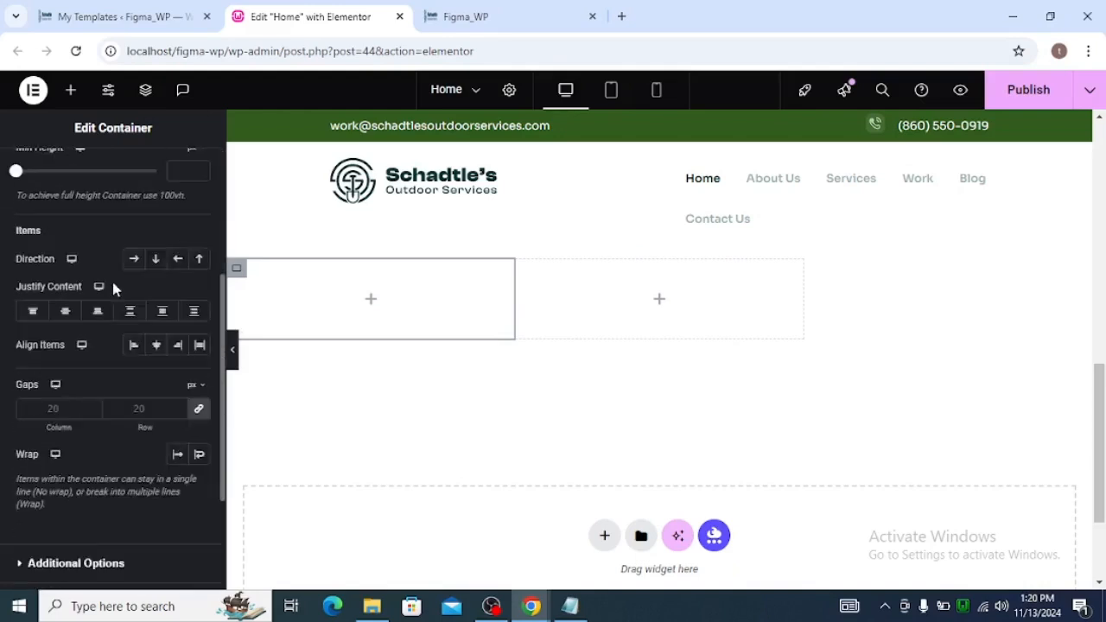
pyautogui.scroll(-2, 113, 283)
pyautogui.click(199, 242)
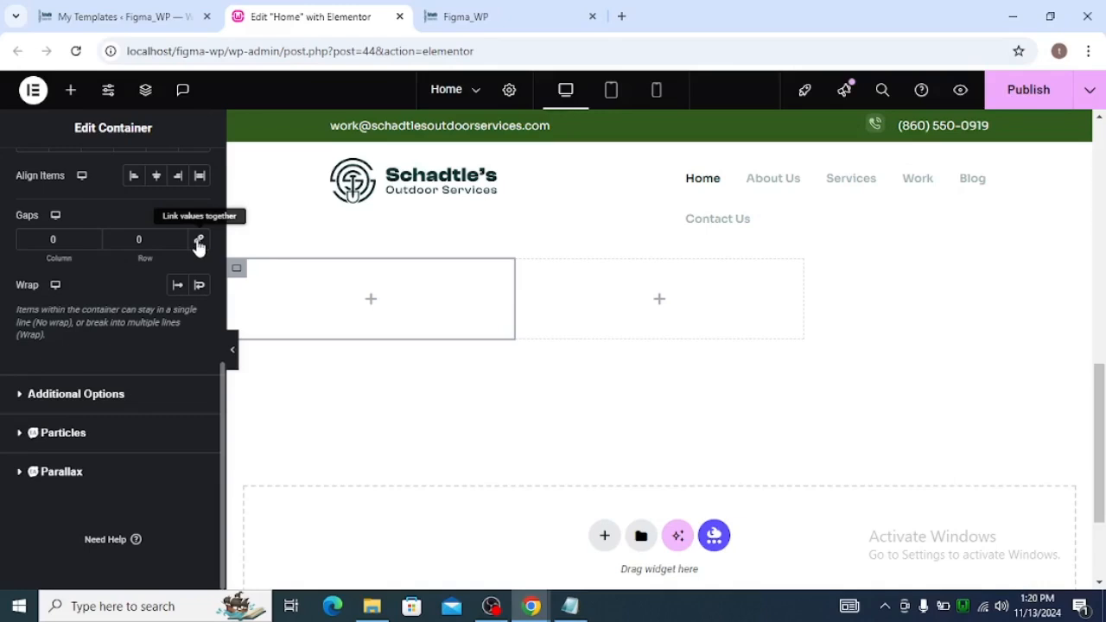
# Step: Nest another container inside the first cell's container and set its margin, padding and gaps to 0
pyautogui.click(369, 307)
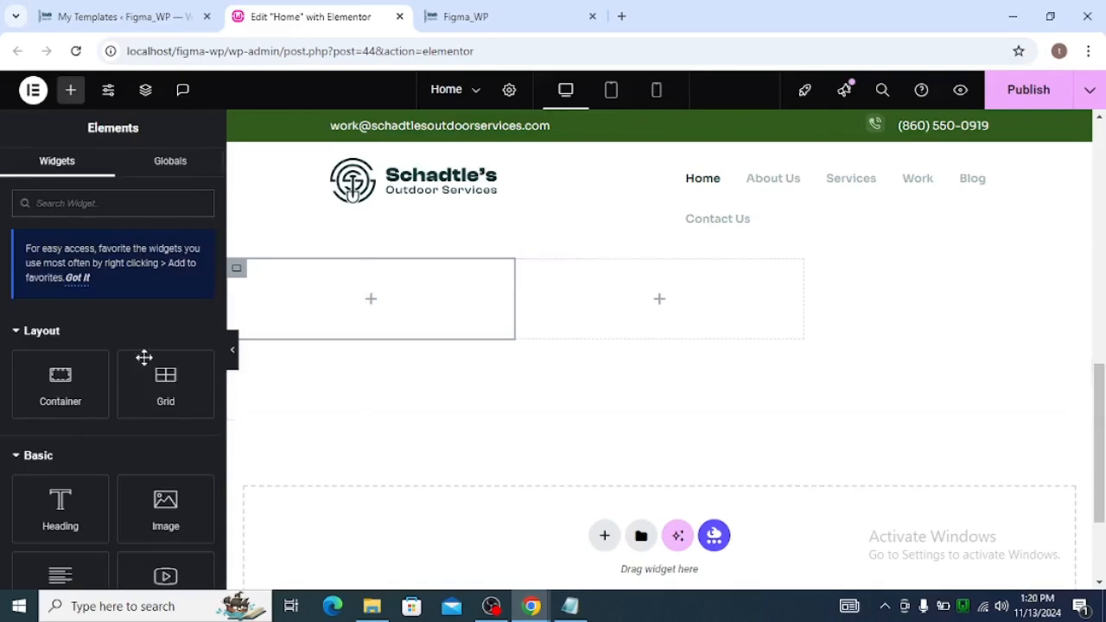
pyautogui.moveTo(90, 371); pyautogui.dragTo(372, 307)
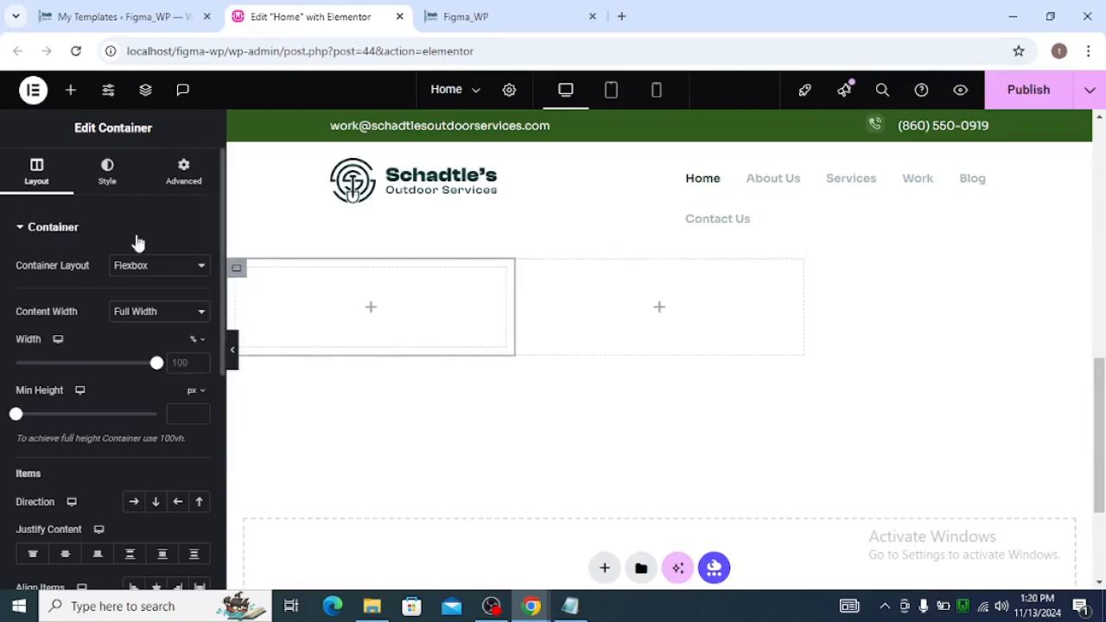
pyautogui.click(181, 168)
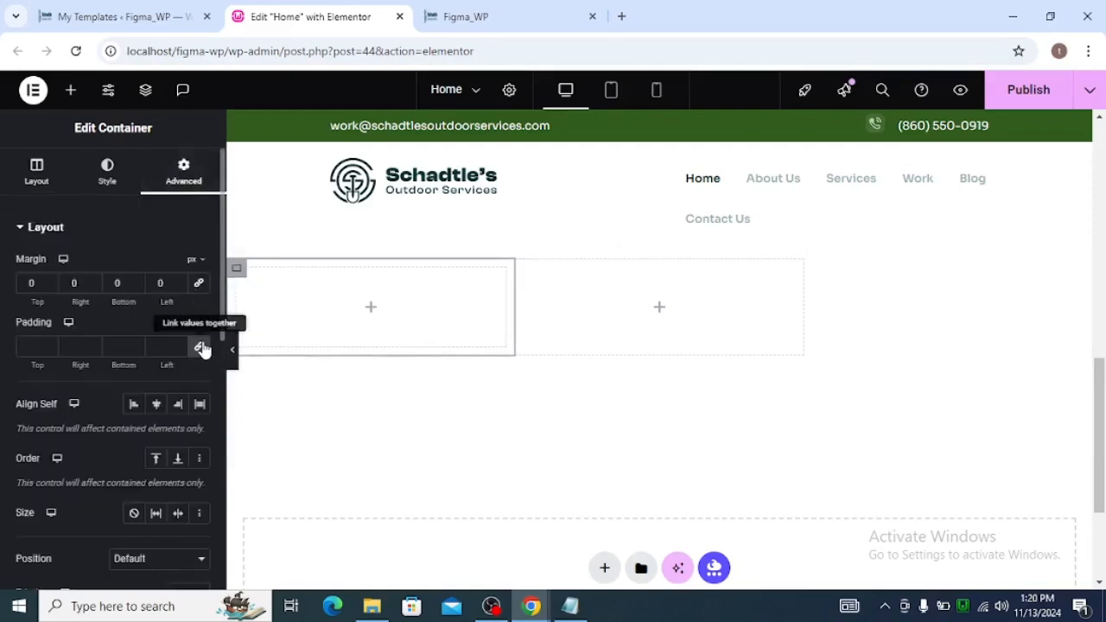
pyautogui.click(52, 178)
pyautogui.scroll(-2, 158, 396)
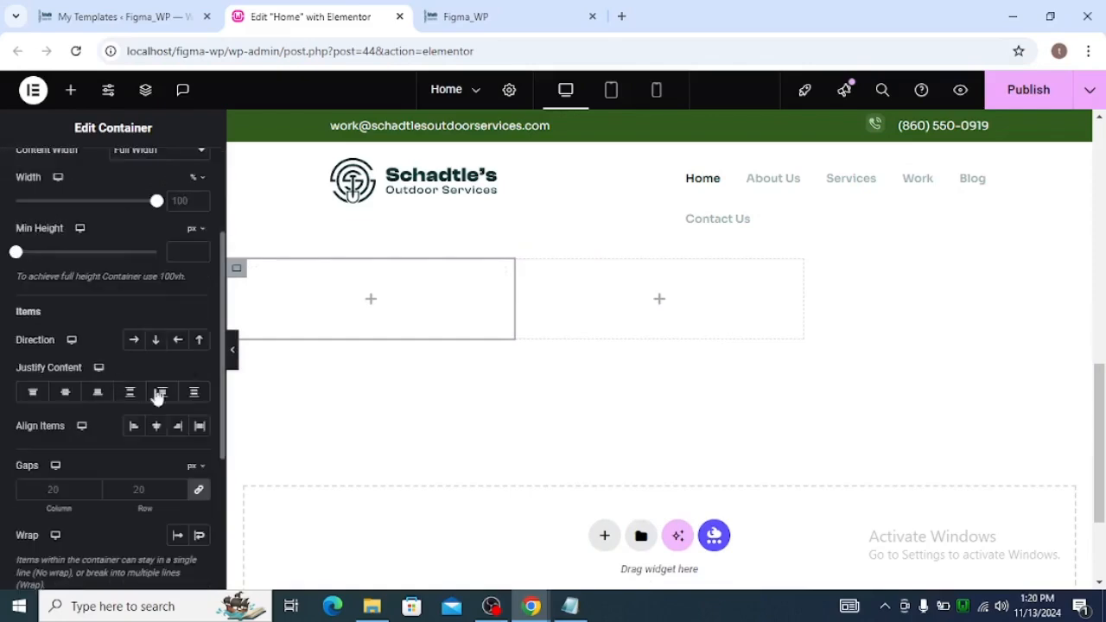
pyautogui.click(198, 489)
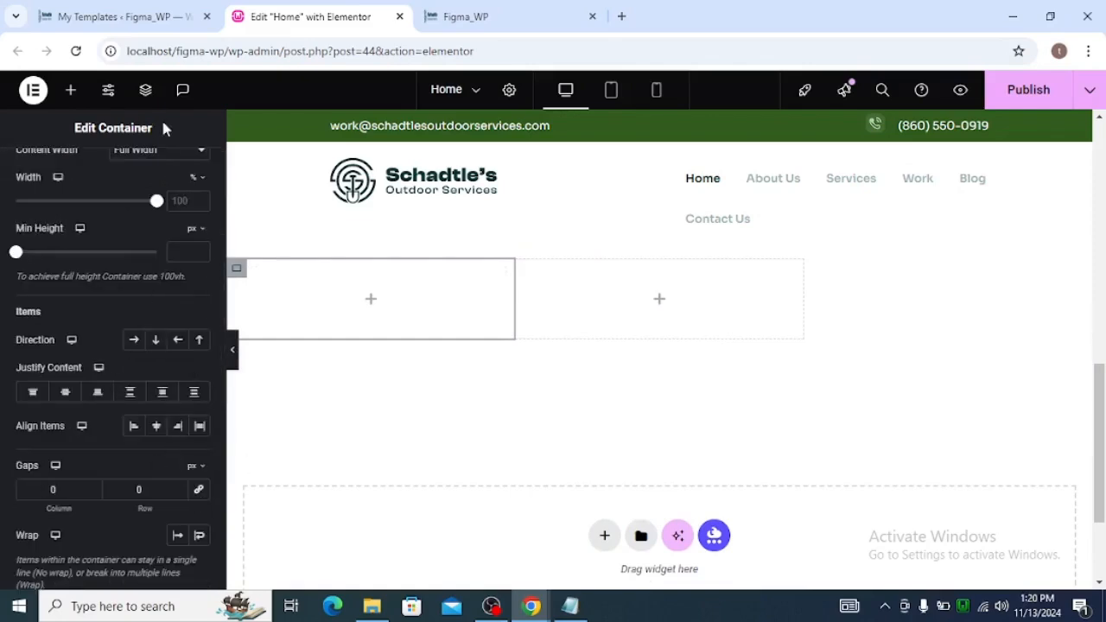
# Step: Show the page structure and duplicate the nested container inside the first grid cell
pyautogui.click(149, 93)
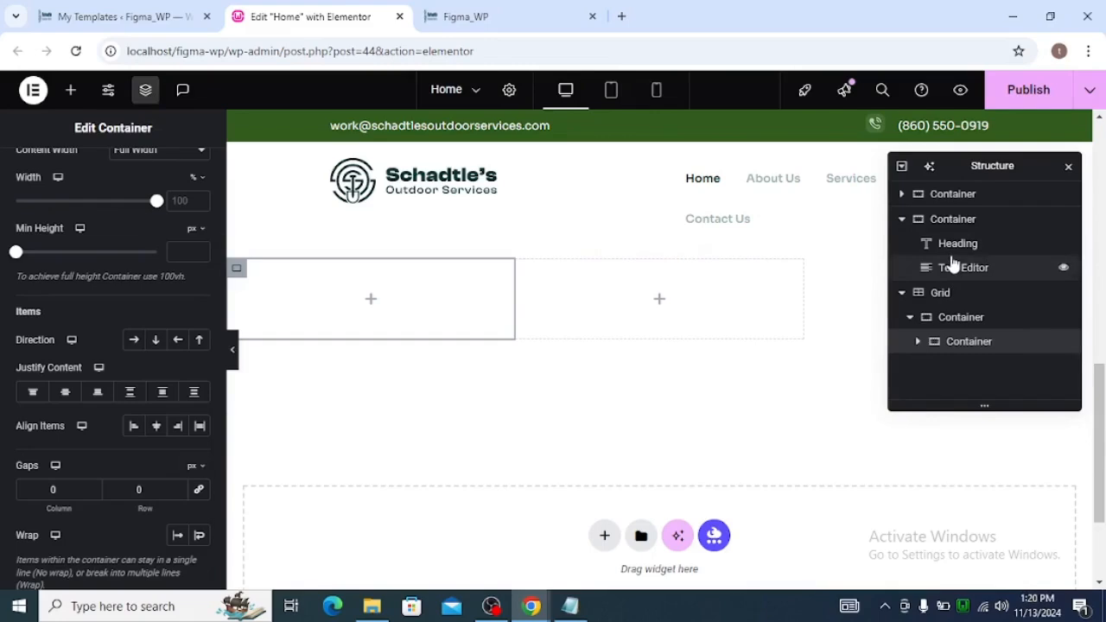
pyautogui.click(918, 343)
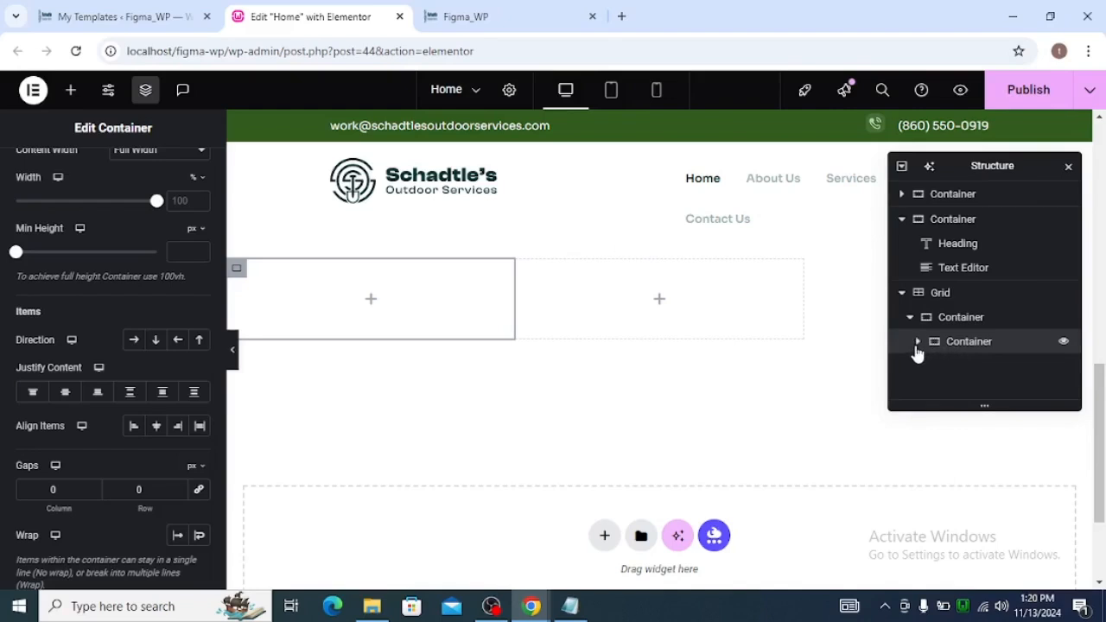
pyautogui.rightClick(920, 344)
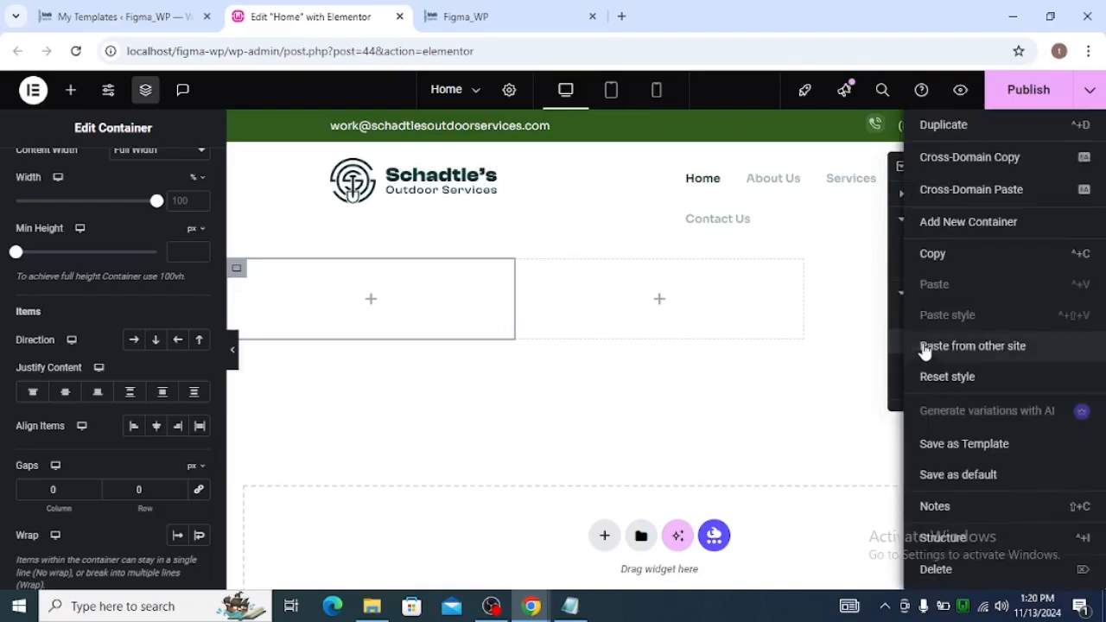
pyautogui.click(924, 131)
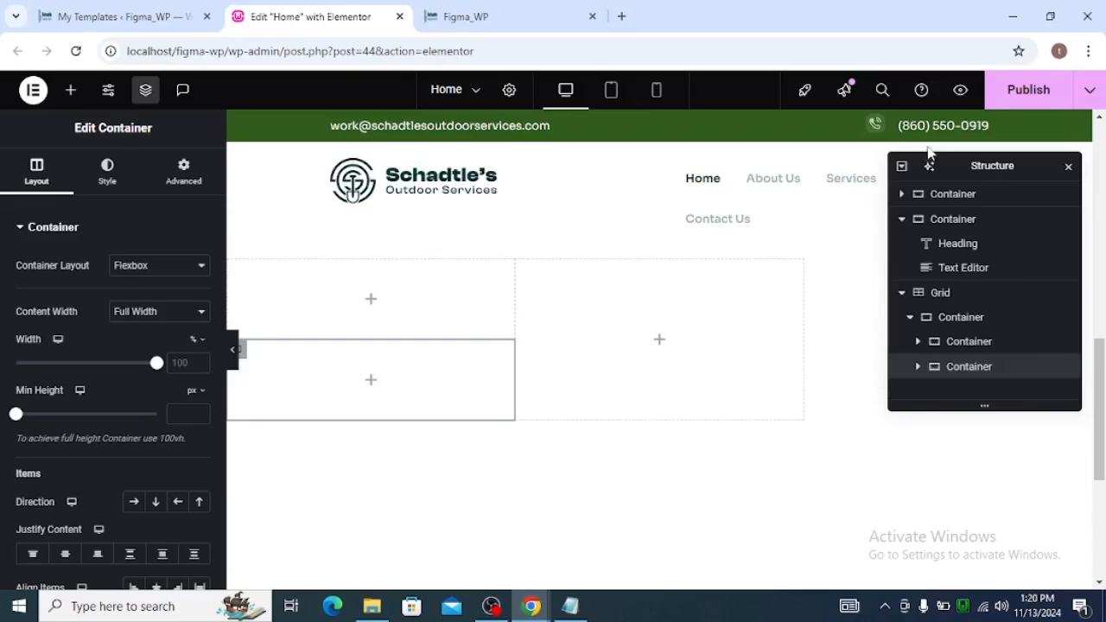
# Step: Select the upper nested container and switch to Figma to inspect the first services card's image size
pyautogui.click(977, 344)
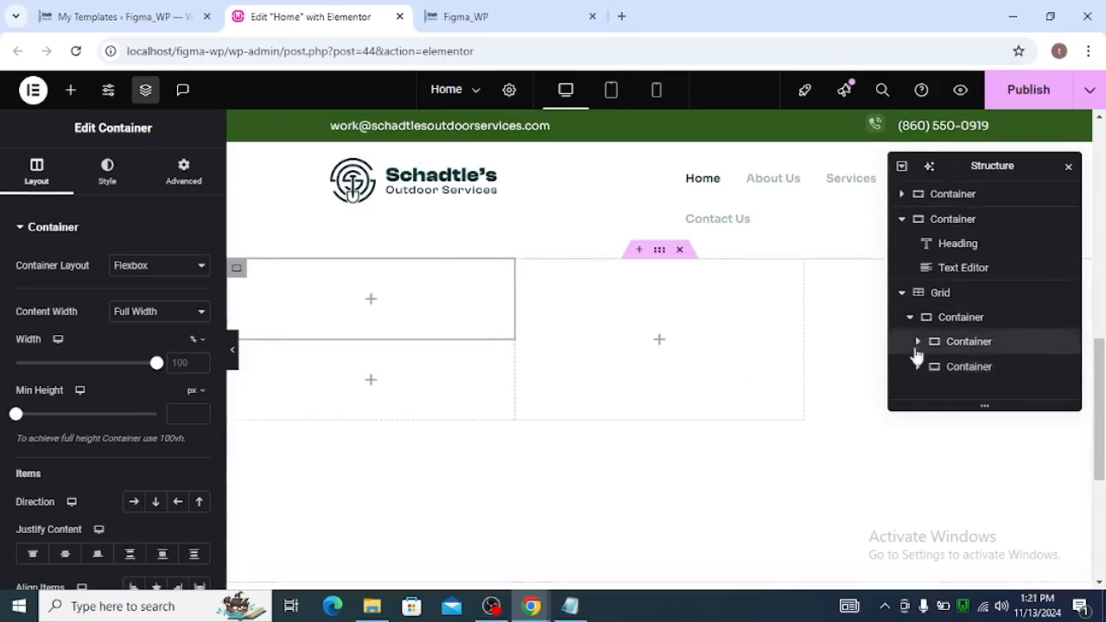
pyautogui.hotkey('alt', 'Tab')
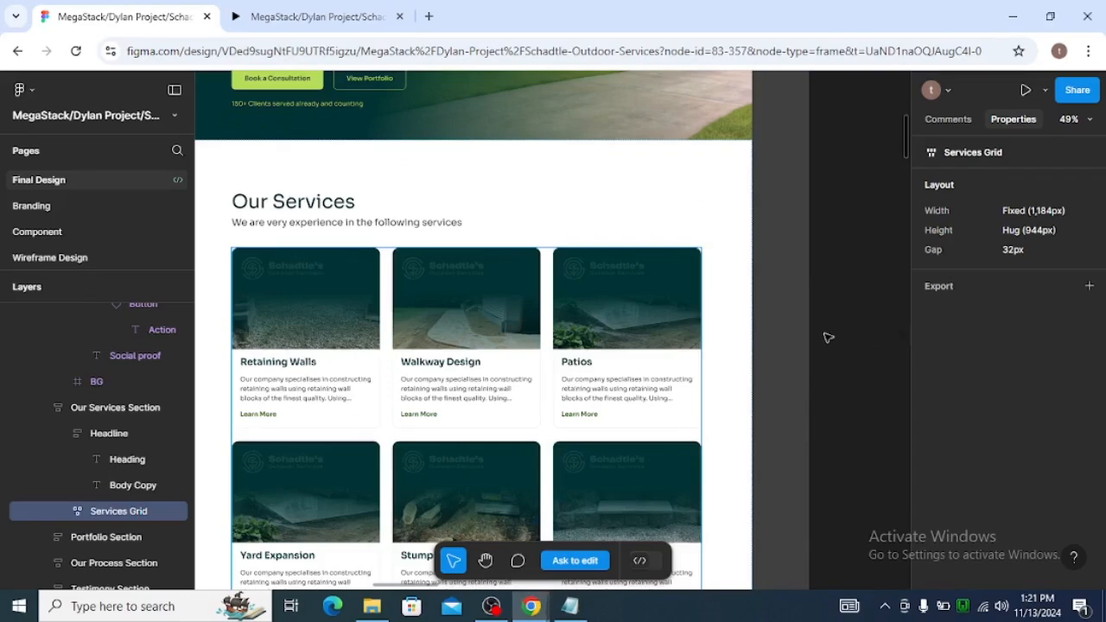
pyautogui.click(291, 295)
pyautogui.click(292, 296)
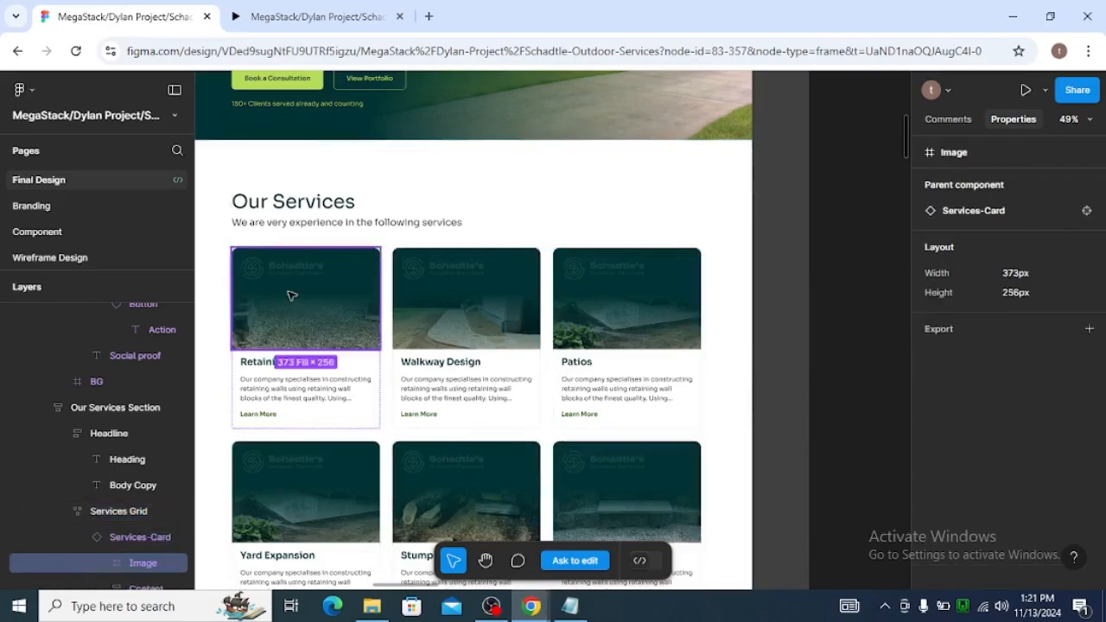
pyautogui.hotkey('alt', 'Tab')
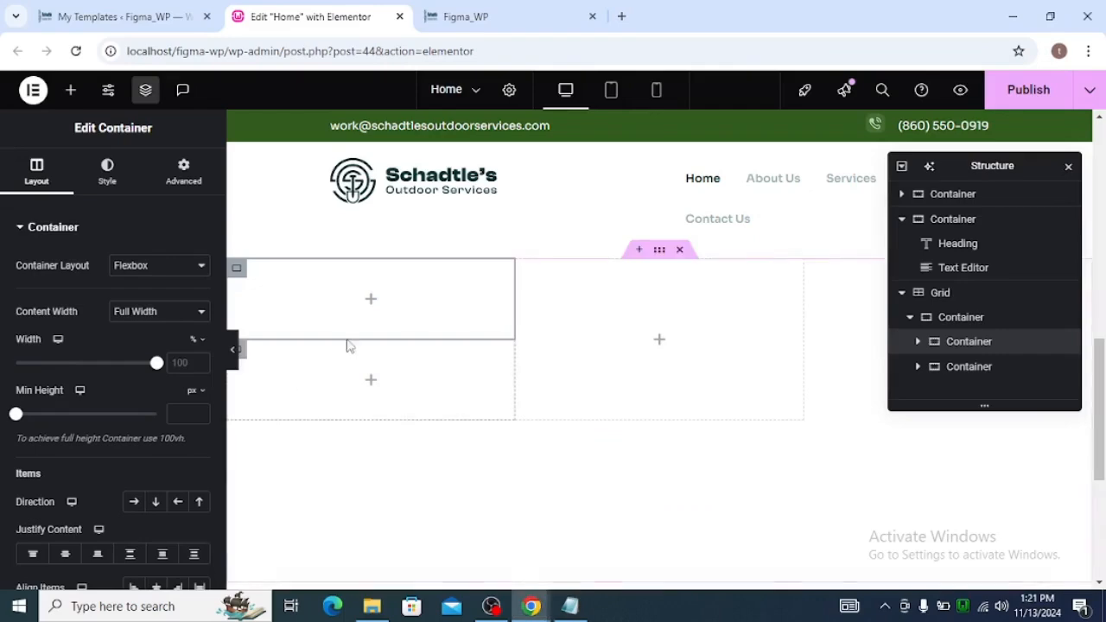
pyautogui.click(371, 298)
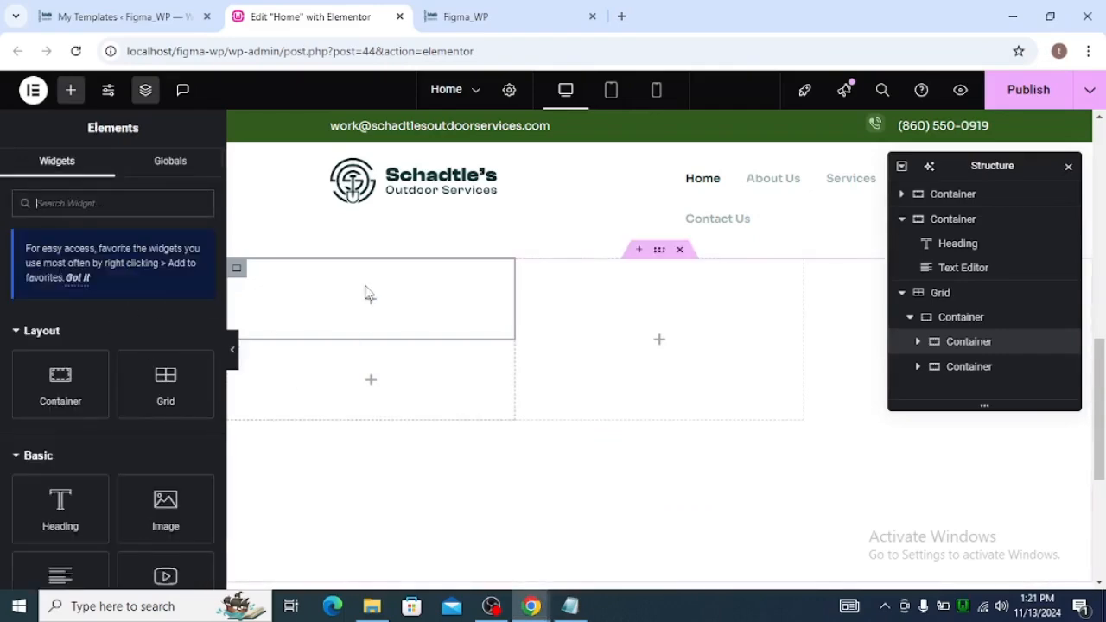
# Step: Switch to Figma and examine the first card's Hologram and Image layers and the services cards in the prototype
pyautogui.hotkey('alt', 'Tab')
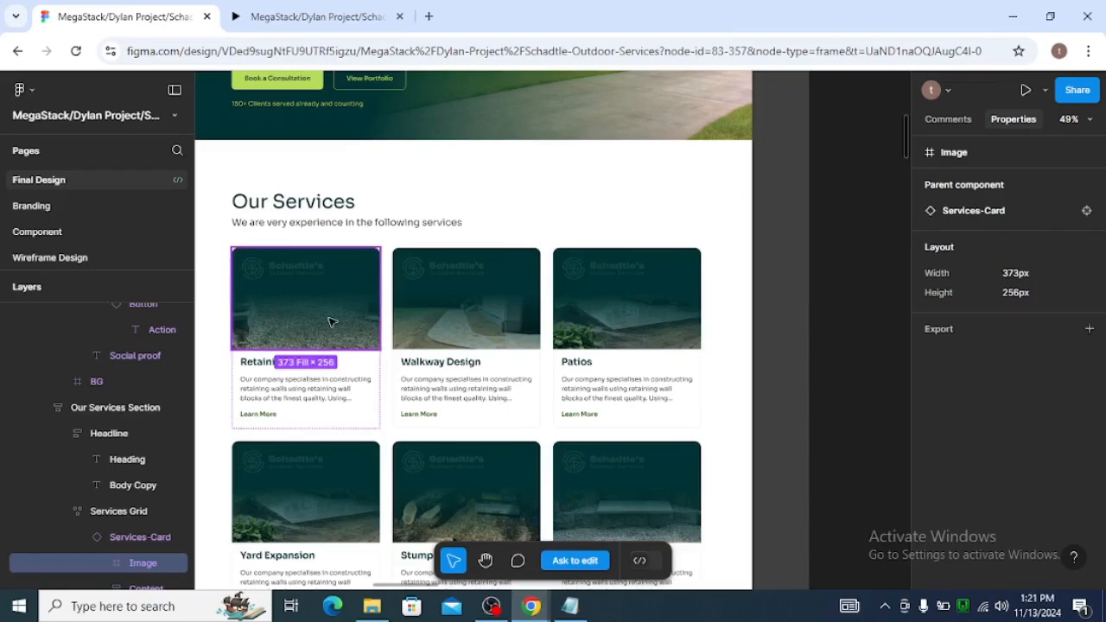
pyautogui.scroll(-1, 344, 311)
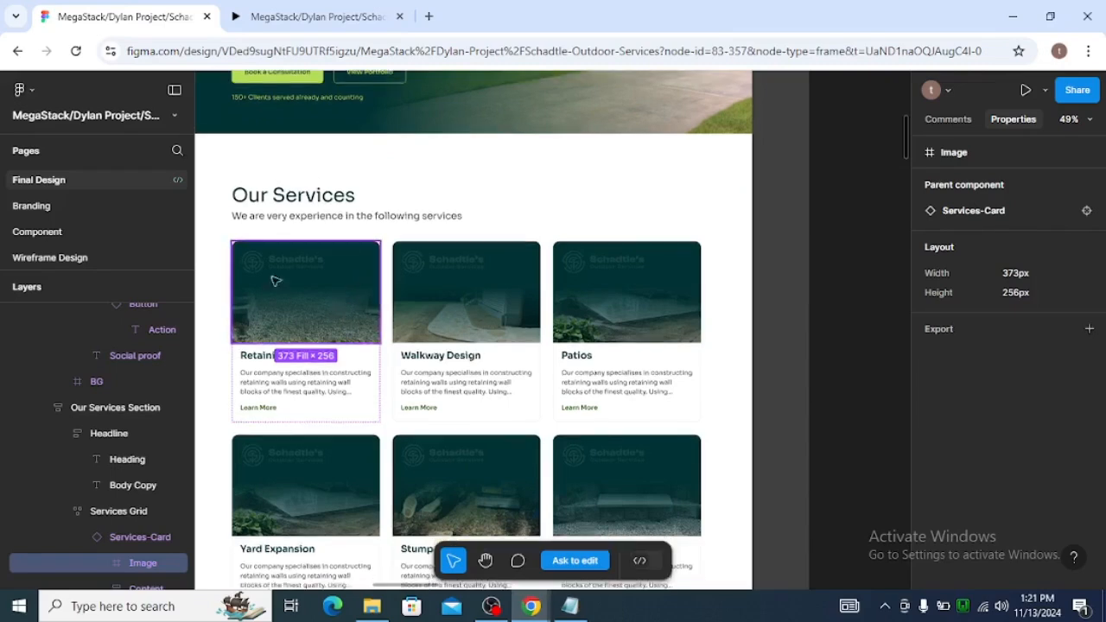
pyautogui.click(282, 268)
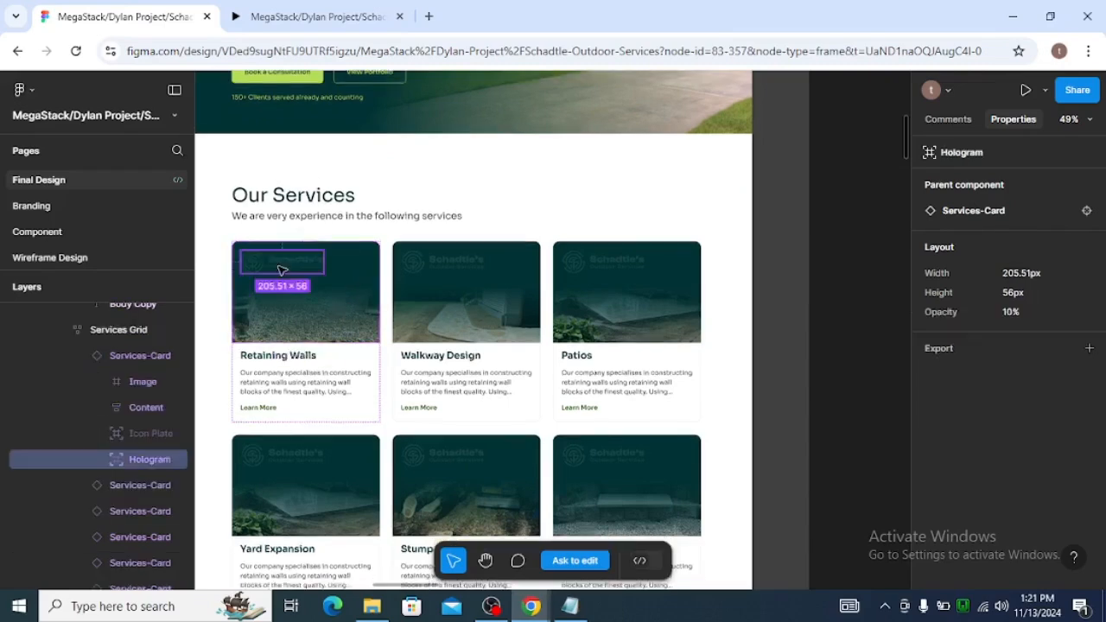
pyautogui.click(288, 318)
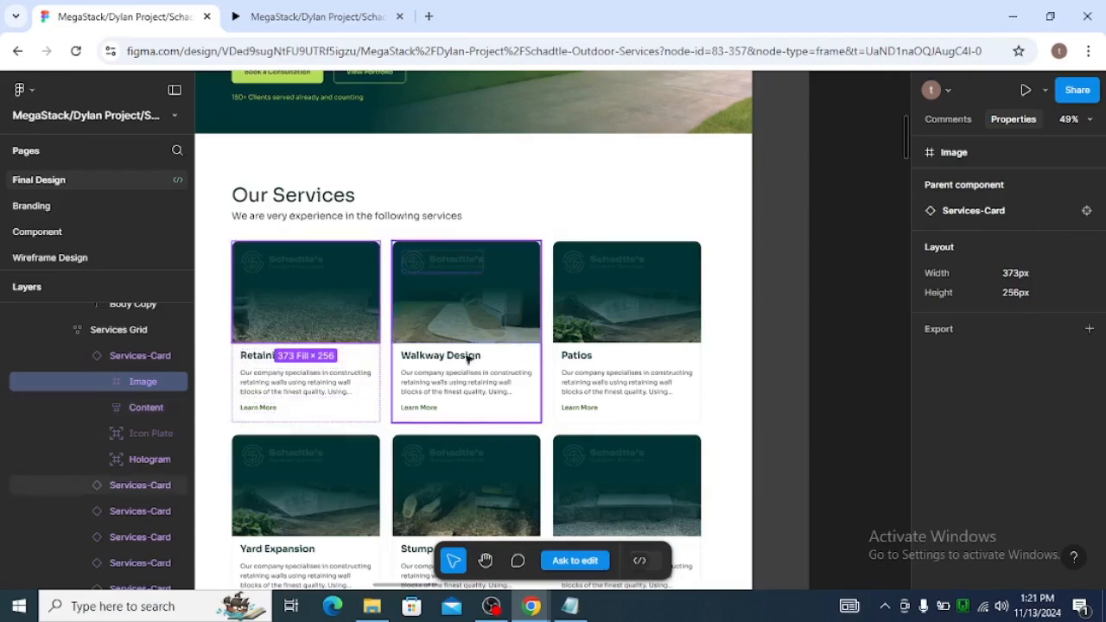
pyautogui.click(315, 17)
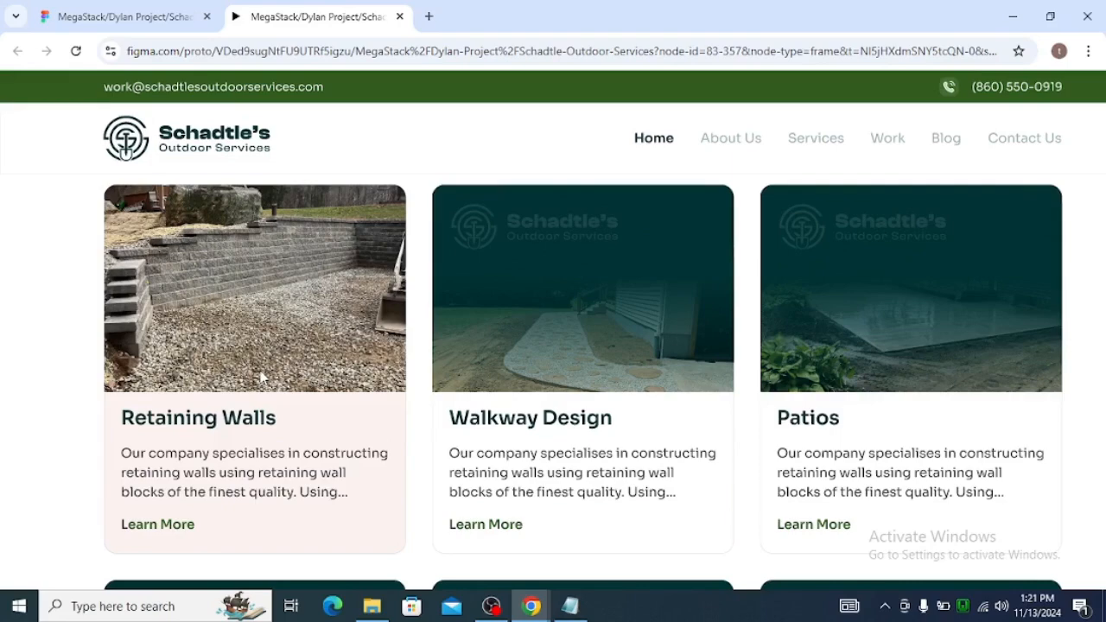
# Step: Return to Elementor, add an Image widget to the upper nested container and open the file upload for its picture
pyautogui.hotkey('alt', 'Tab')
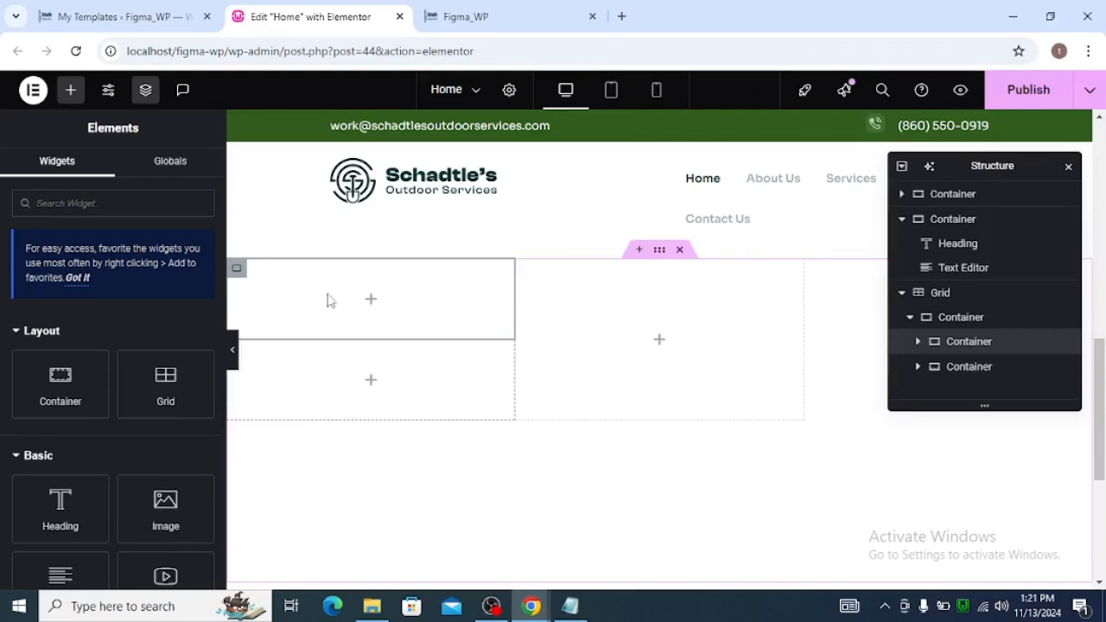
pyautogui.moveTo(157, 502); pyautogui.dragTo(348, 284)
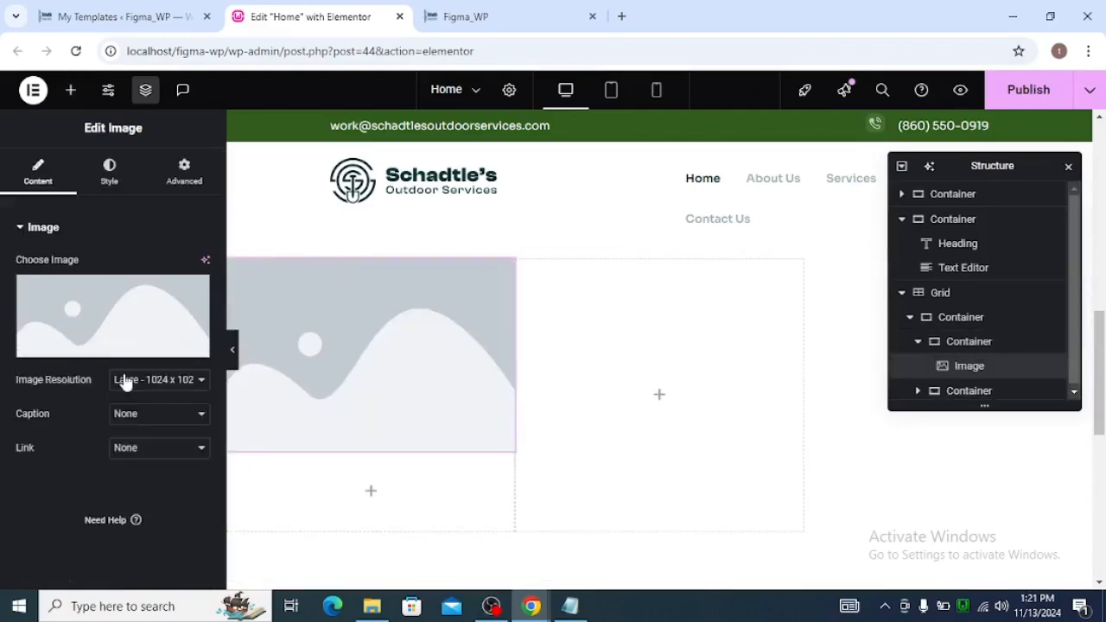
pyautogui.click(129, 345)
pyautogui.click(247, 154)
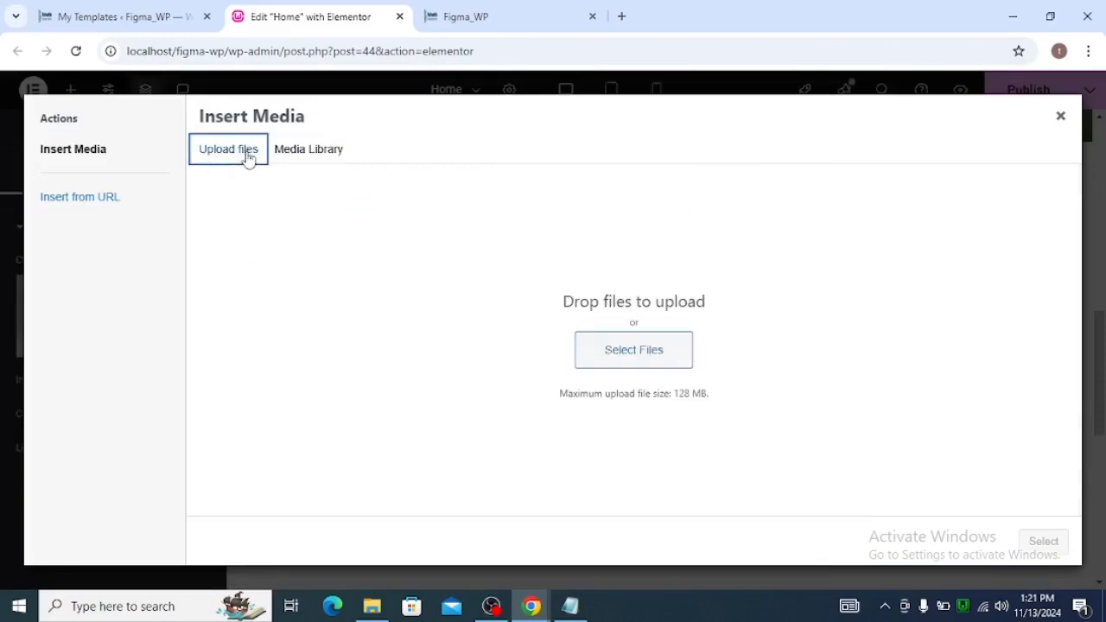
# Step: Upload img_overlay.png from the figma_schadtle folder and use it as the widget's image
pyautogui.click(590, 356)
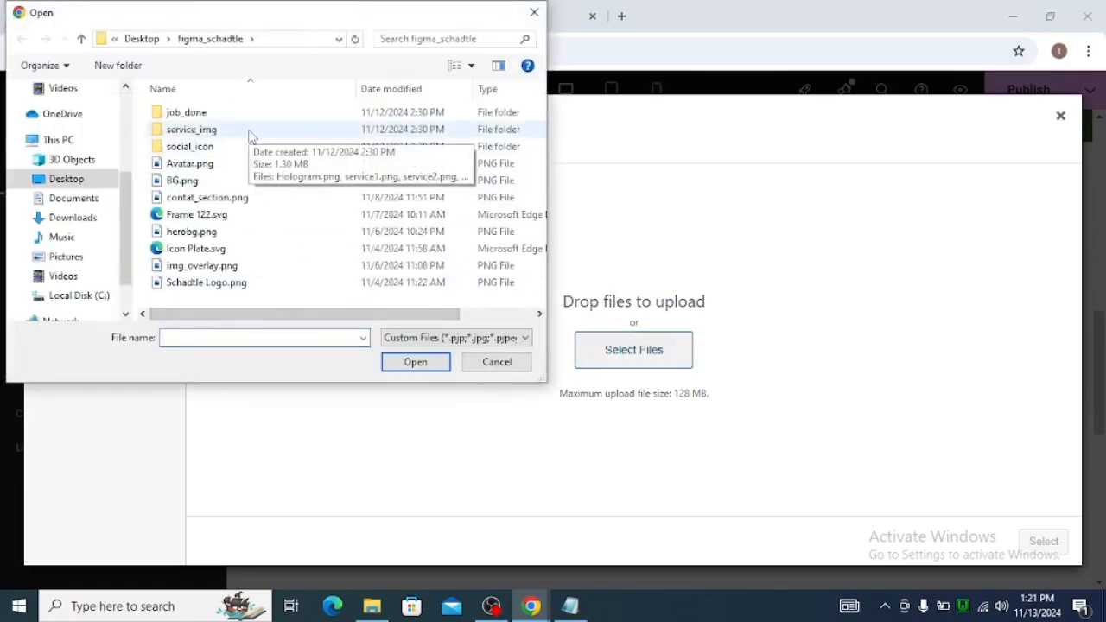
pyautogui.hscroll(3, 277, 165)
pyautogui.hscroll(-3, 292, 186)
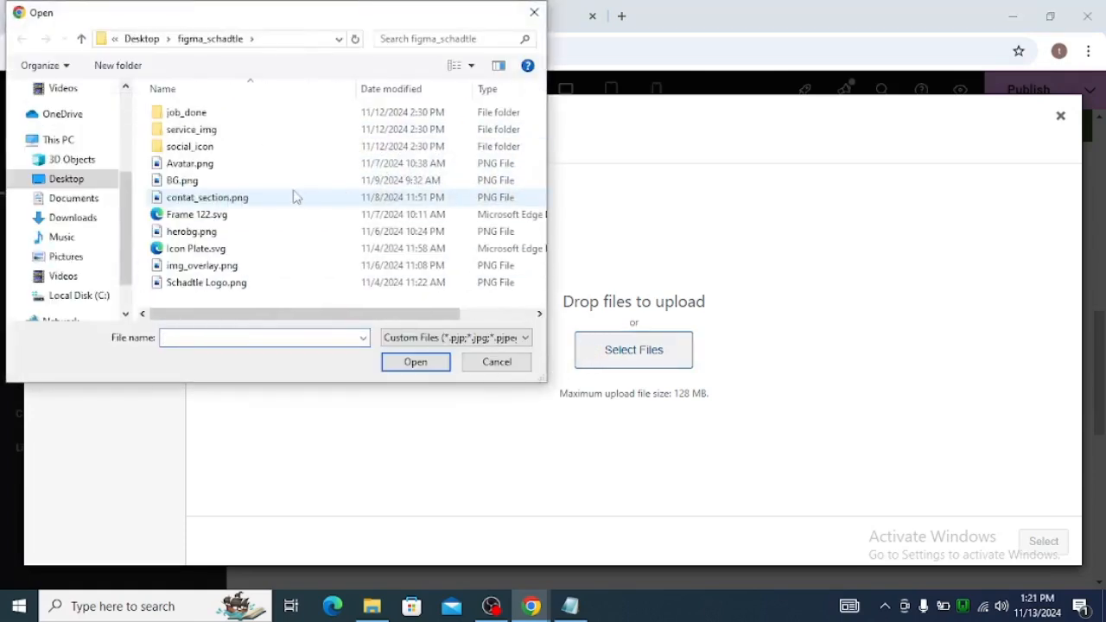
pyautogui.doubleClick(206, 131)
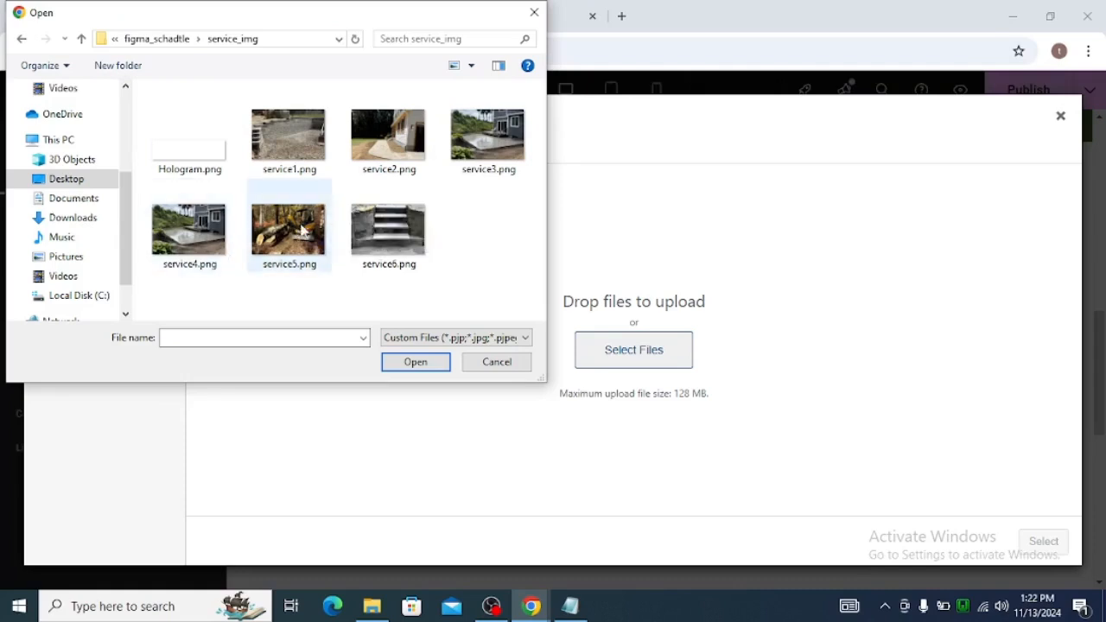
pyautogui.click(165, 43)
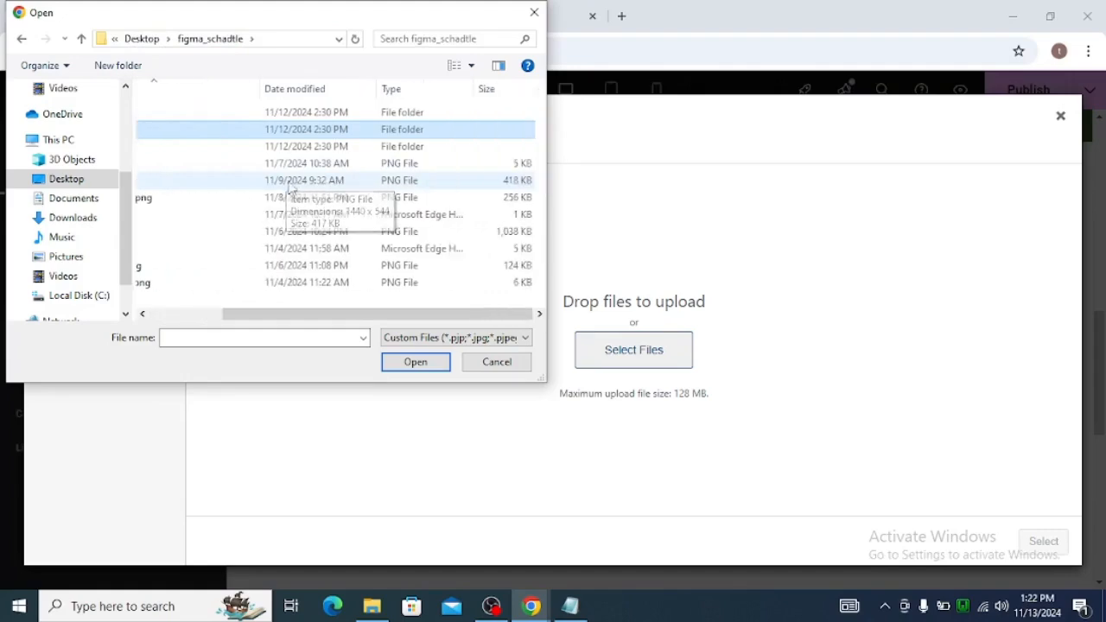
pyautogui.hscroll(-2, 287, 196)
pyautogui.click(212, 268)
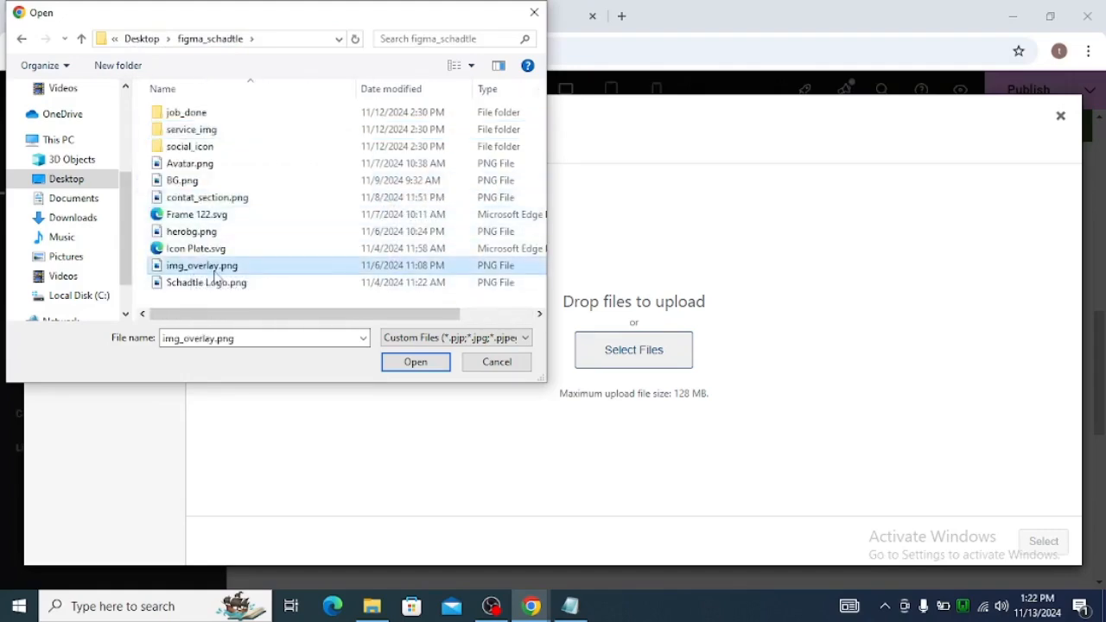
pyautogui.click(403, 369)
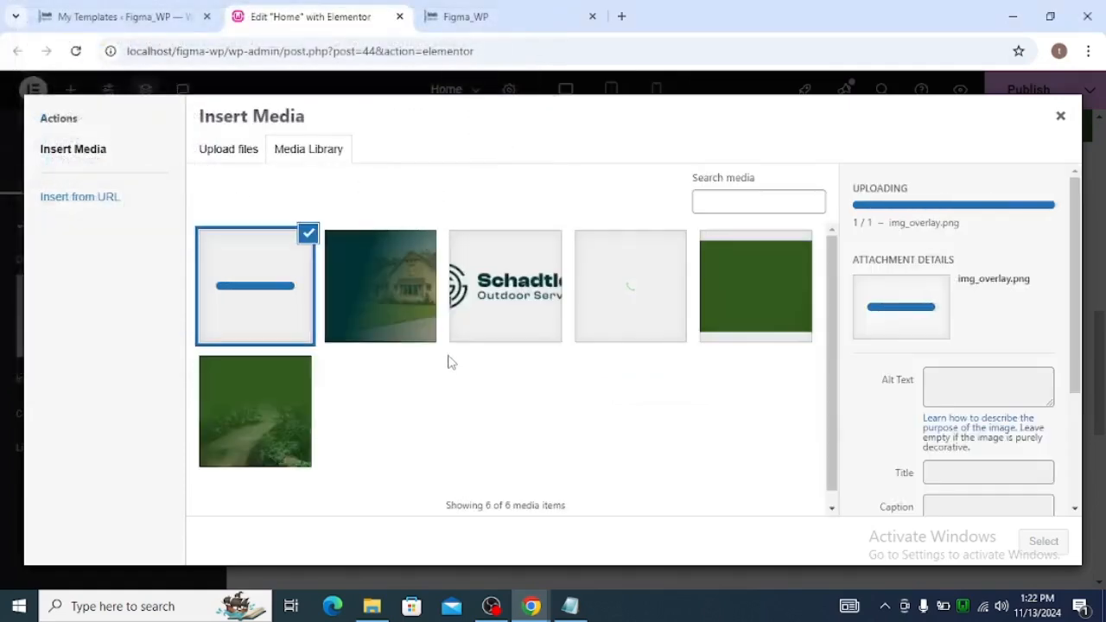
pyautogui.click(1043, 541)
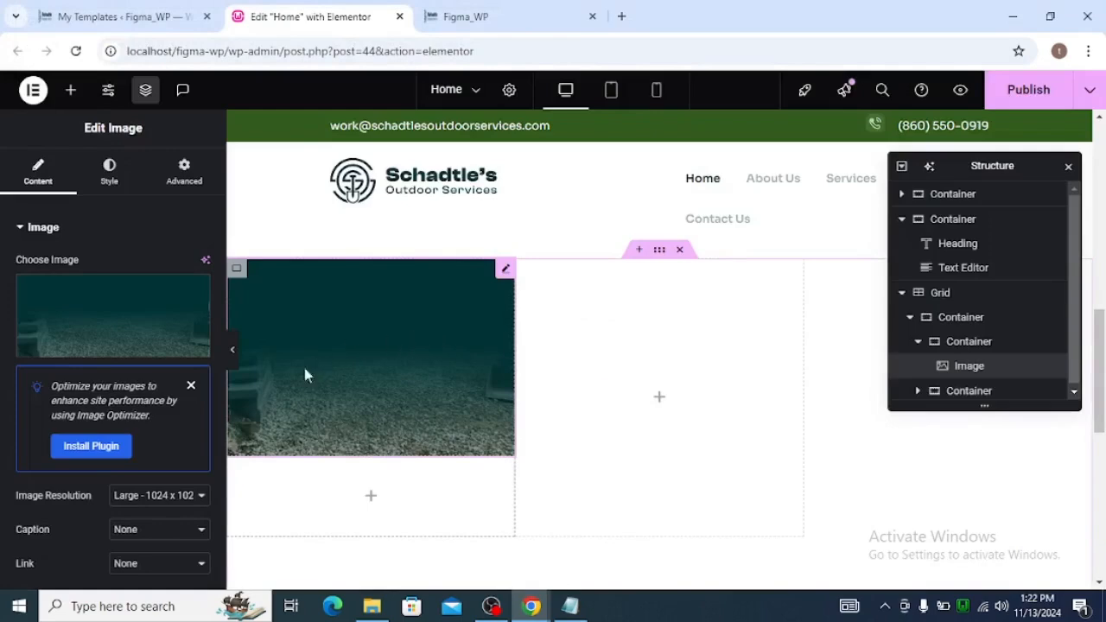
# Step: Set the overlay image's resolution to Full
pyautogui.scroll(-1, 244, 486)
pyautogui.click(201, 495)
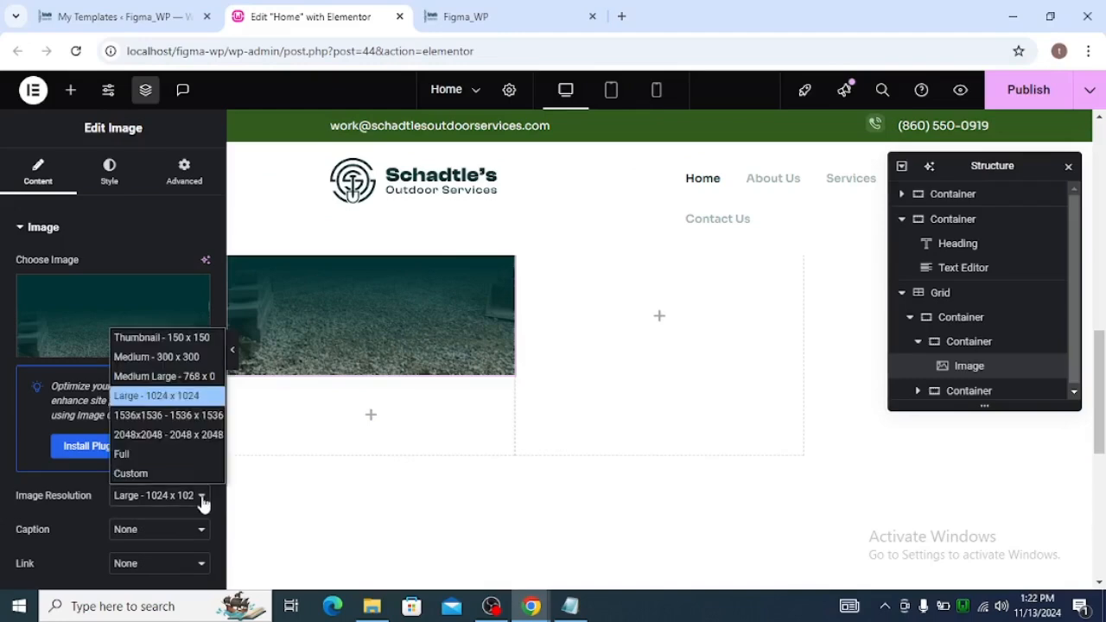
pyautogui.click(155, 455)
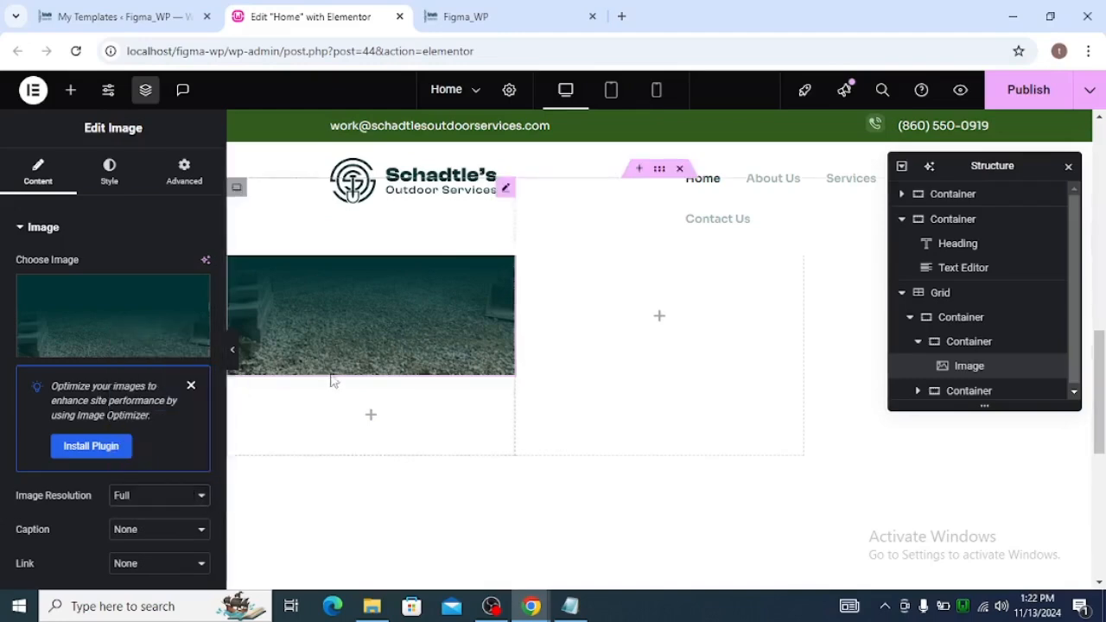
# Step: Duplicate the overlay image and open the file upload for the copy's picture
pyautogui.scroll(1, 406, 386)
pyautogui.rightClick(500, 367)
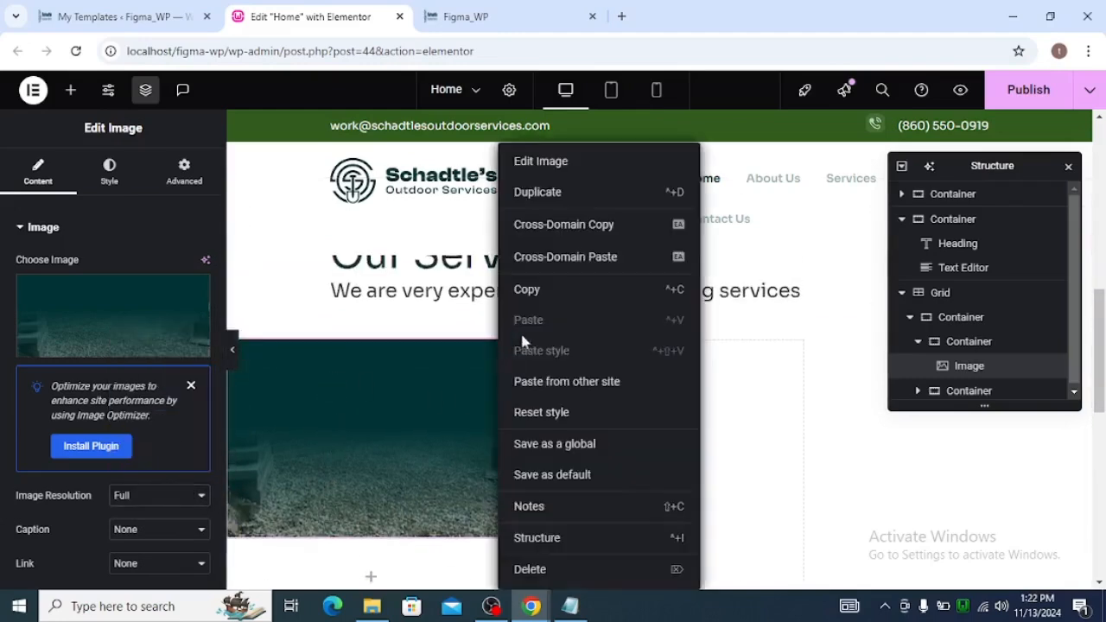
pyautogui.click(527, 191)
pyautogui.scroll(-3, 372, 482)
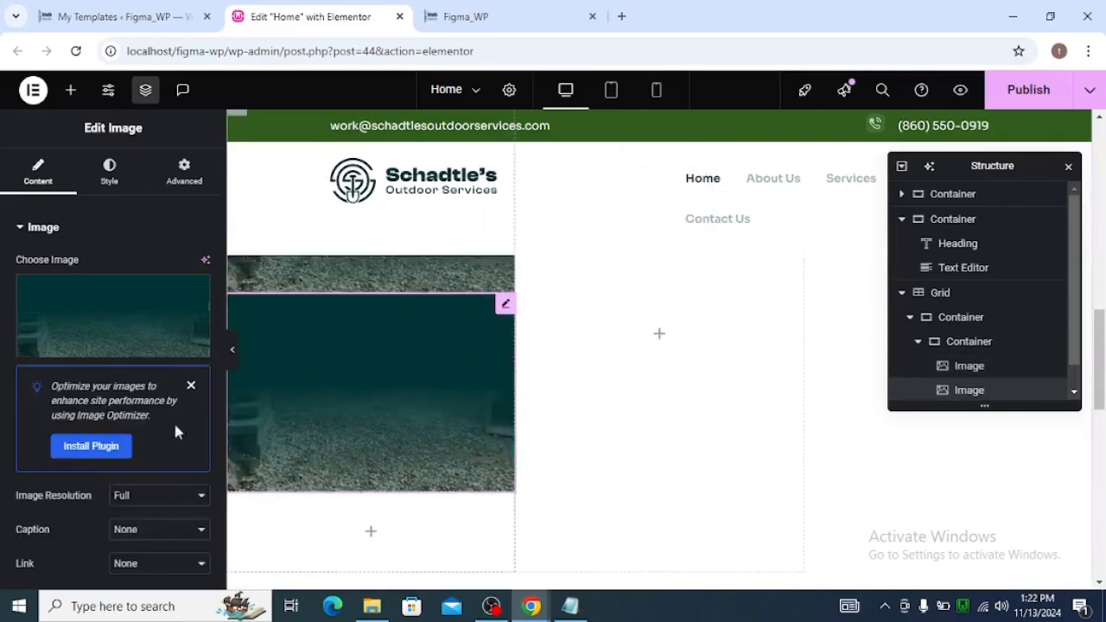
pyautogui.click(123, 346)
pyautogui.click(229, 151)
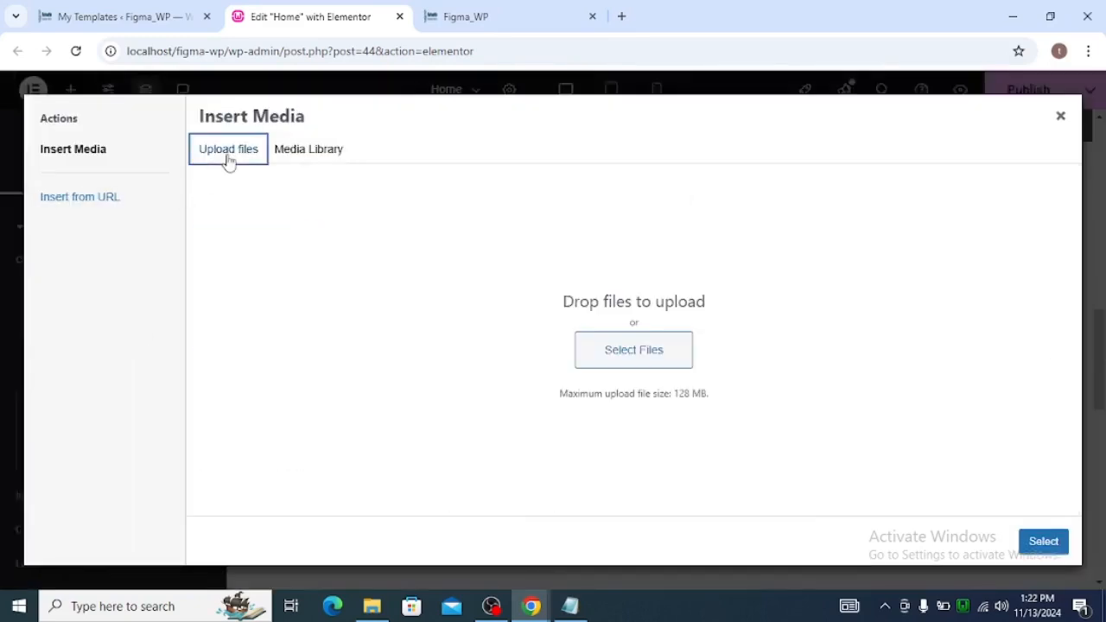
# Step: Switch to the Figma prototype and check the Retaining Walls card's hover effect
pyautogui.hotkey('alt', 'Tab')
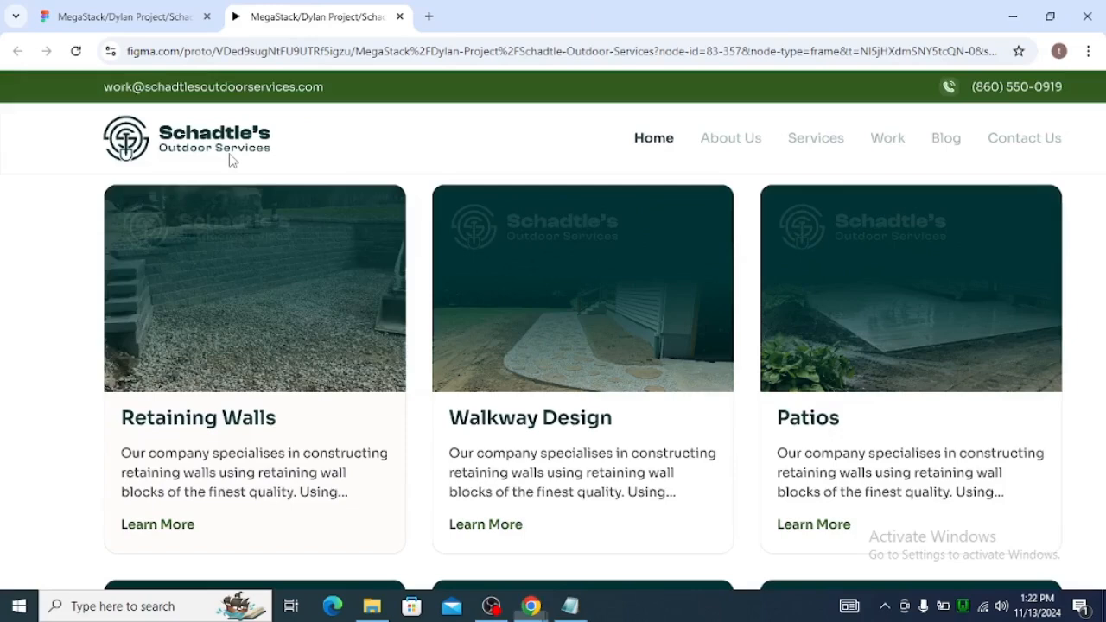
pyautogui.hotkey('alt', 'Tab')
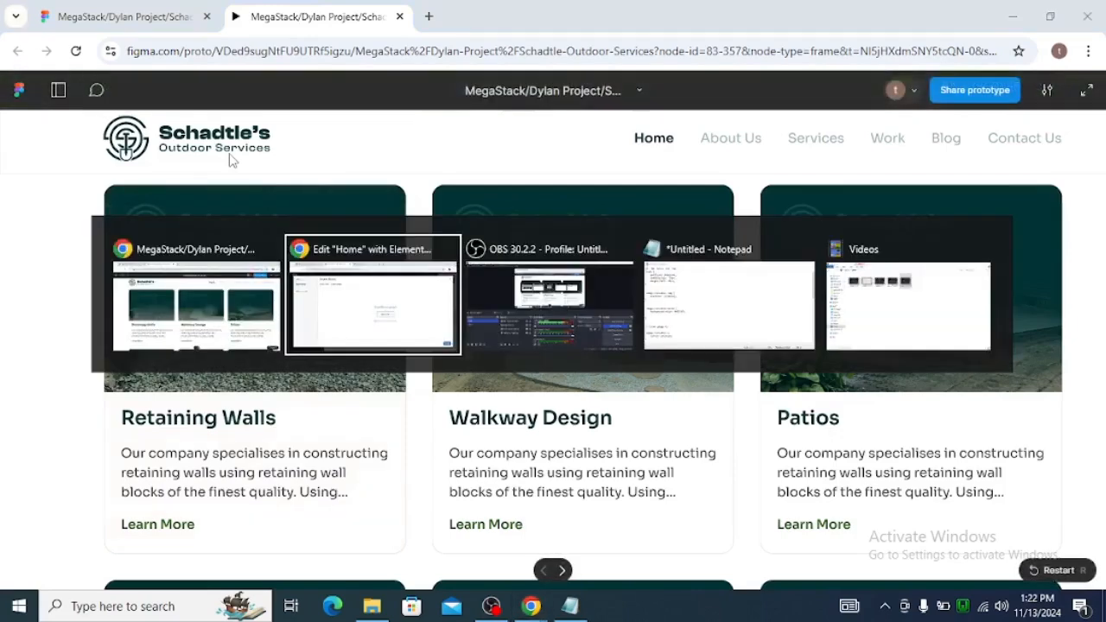
pyautogui.click(238, 303)
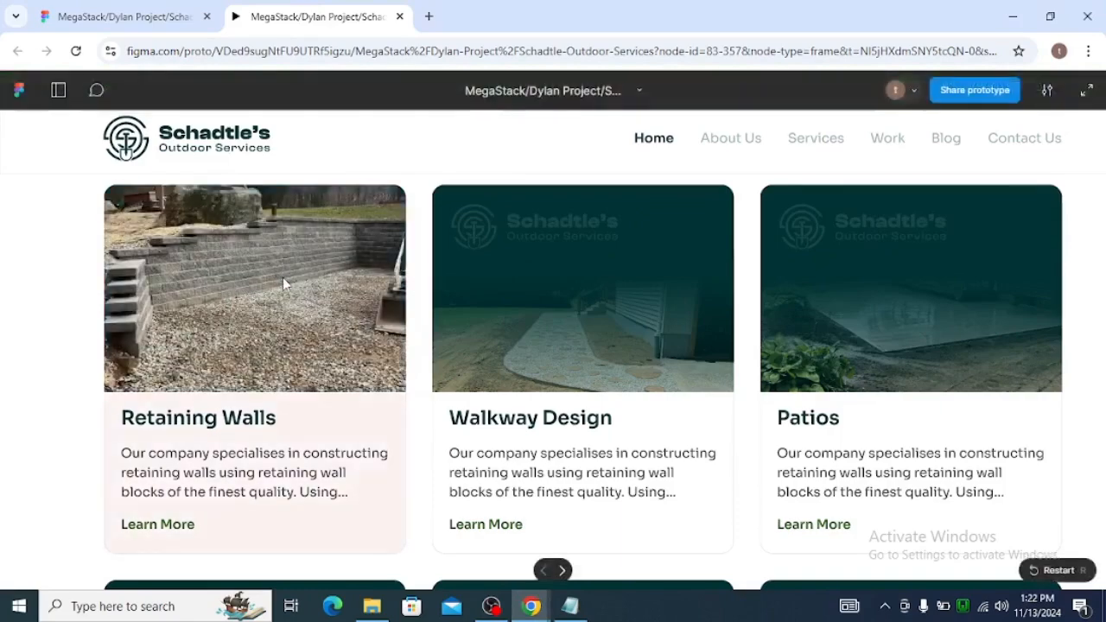
# Step: Return to Elementor, upload service1.png from the service_img folder and use it as the duplicated widget's image
pyautogui.hotkey('alt', 'Tab')
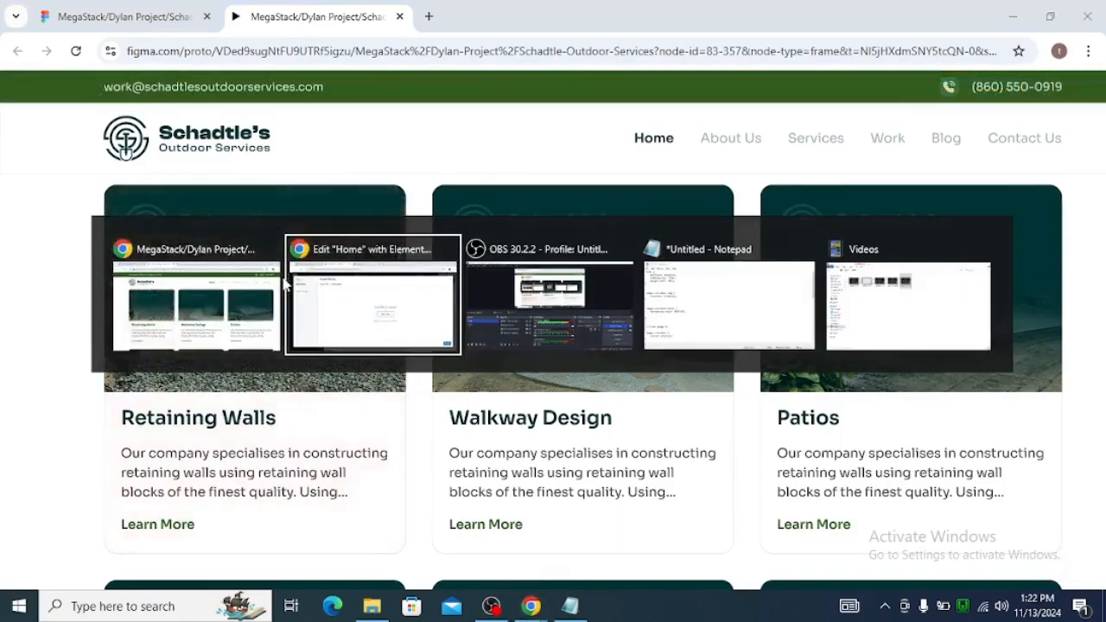
pyautogui.click(581, 354)
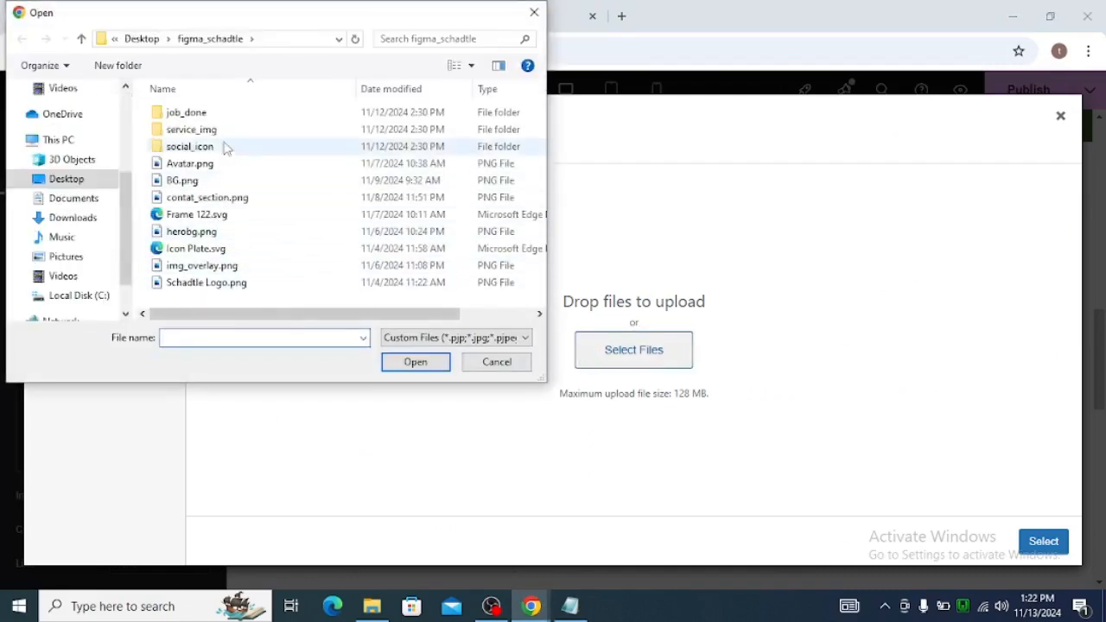
pyautogui.doubleClick(207, 128)
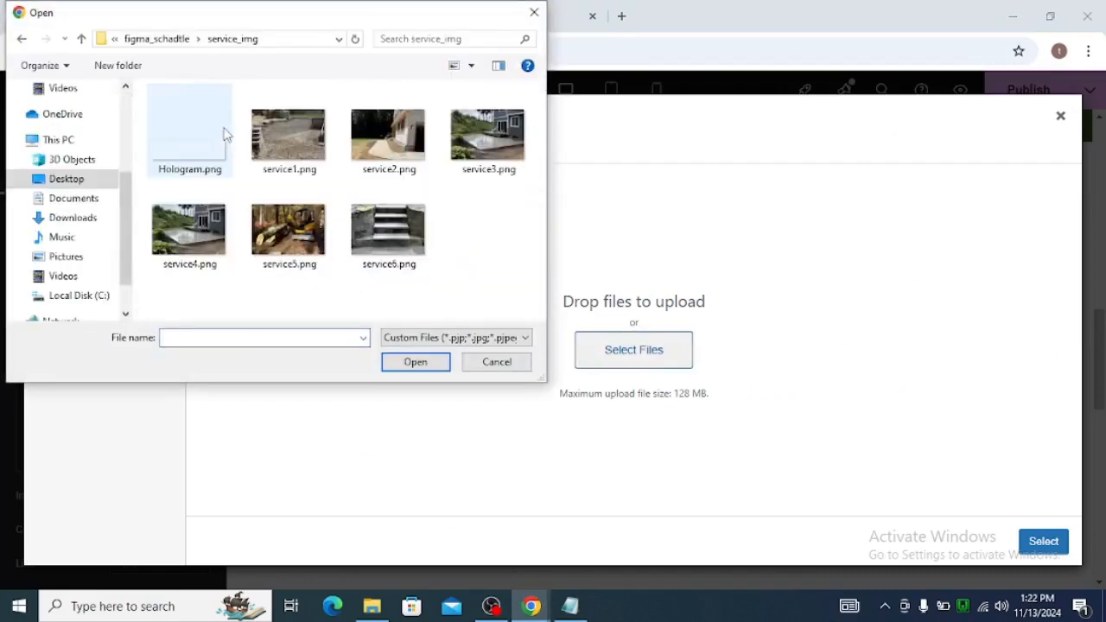
pyautogui.click(282, 153)
pyautogui.click(433, 371)
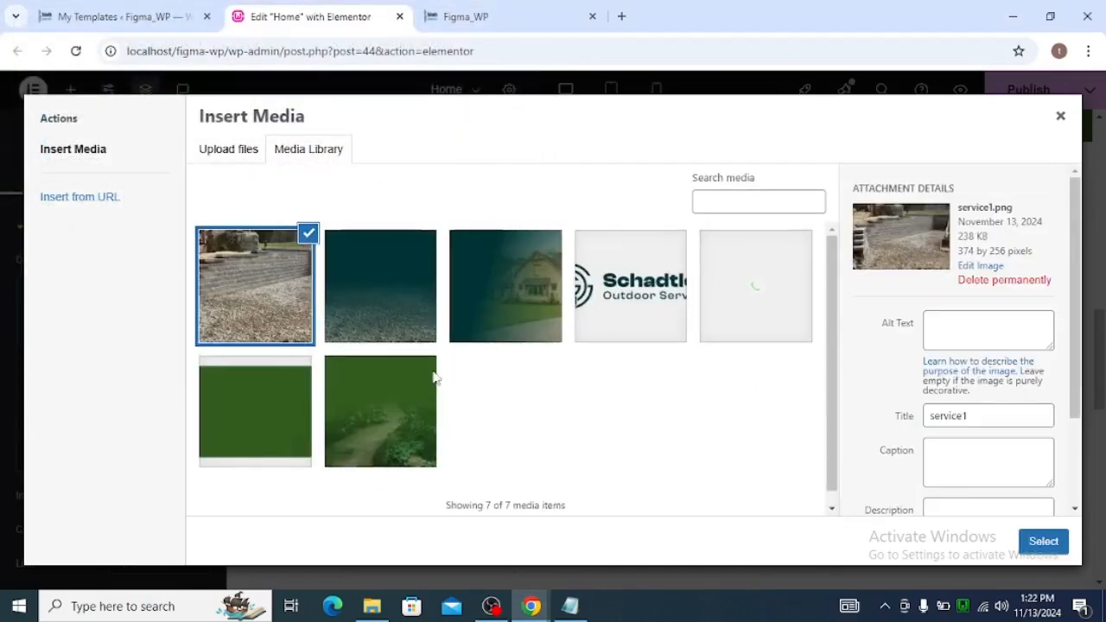
pyautogui.click(1028, 543)
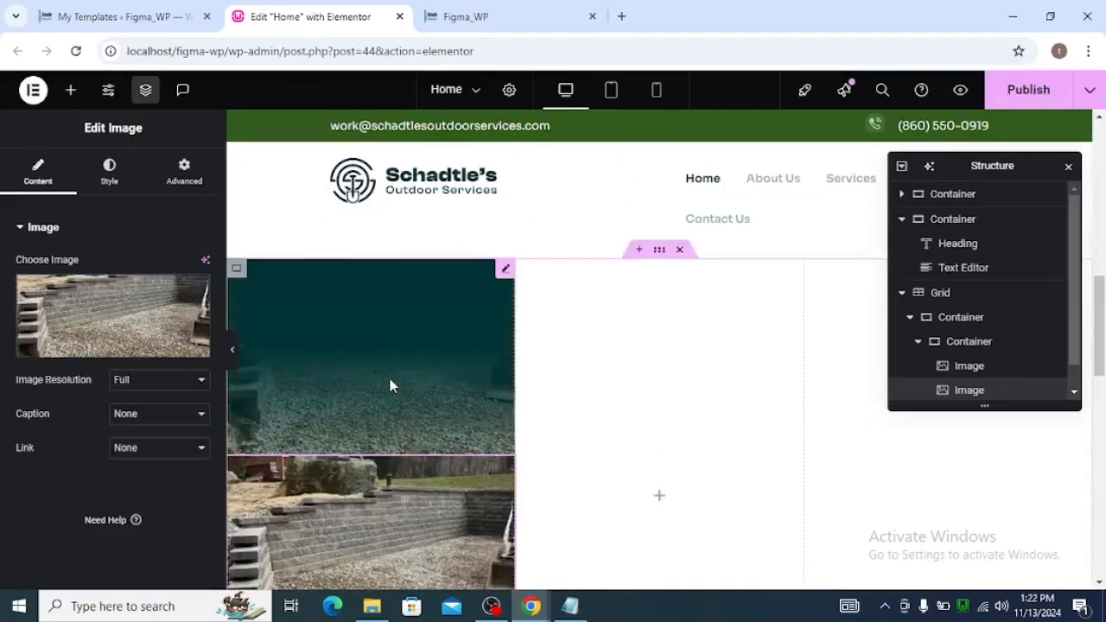
# Step: Duplicate the retaining wall image inside the upper nested container
pyautogui.rightClick(497, 319)
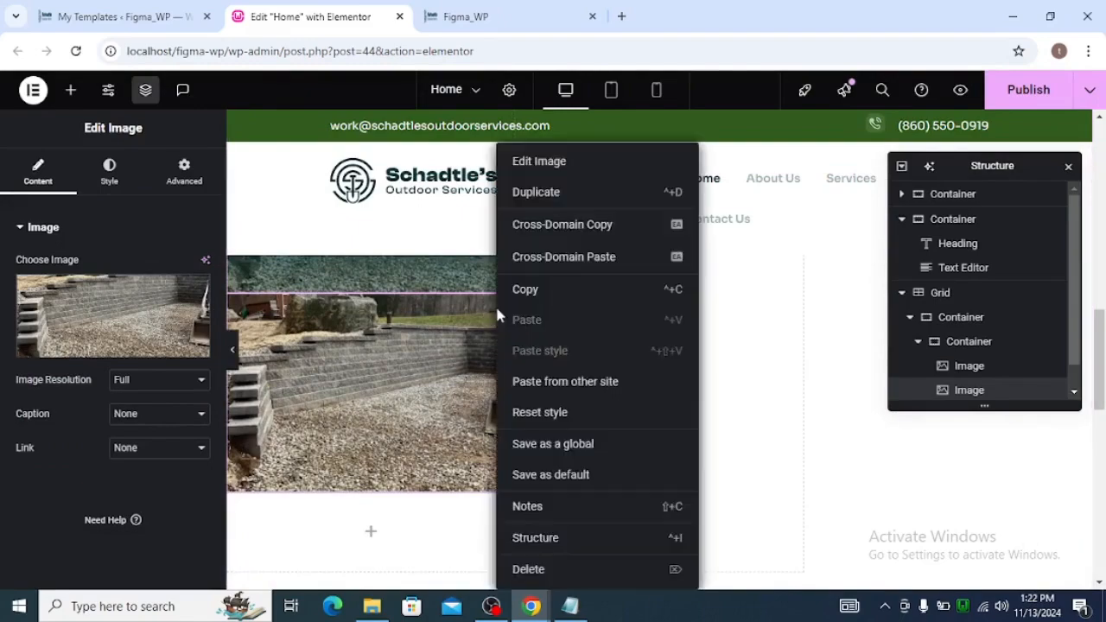
pyautogui.click(538, 192)
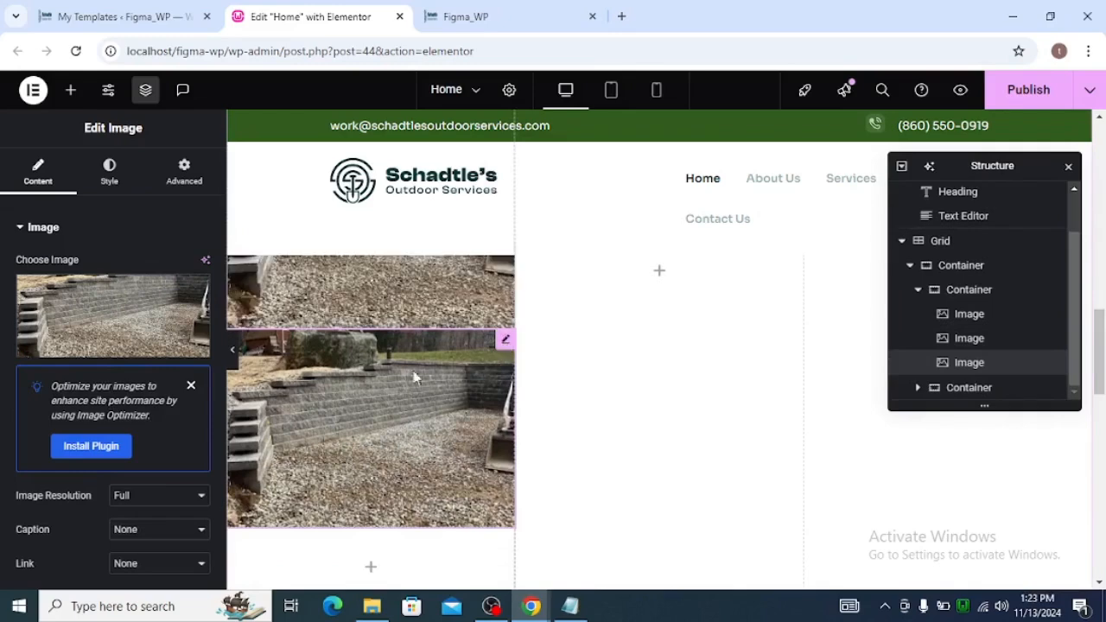
# Step: Upload Hologram.png from the service_img folder and use it as the picture of the third image widget
pyautogui.click(132, 338)
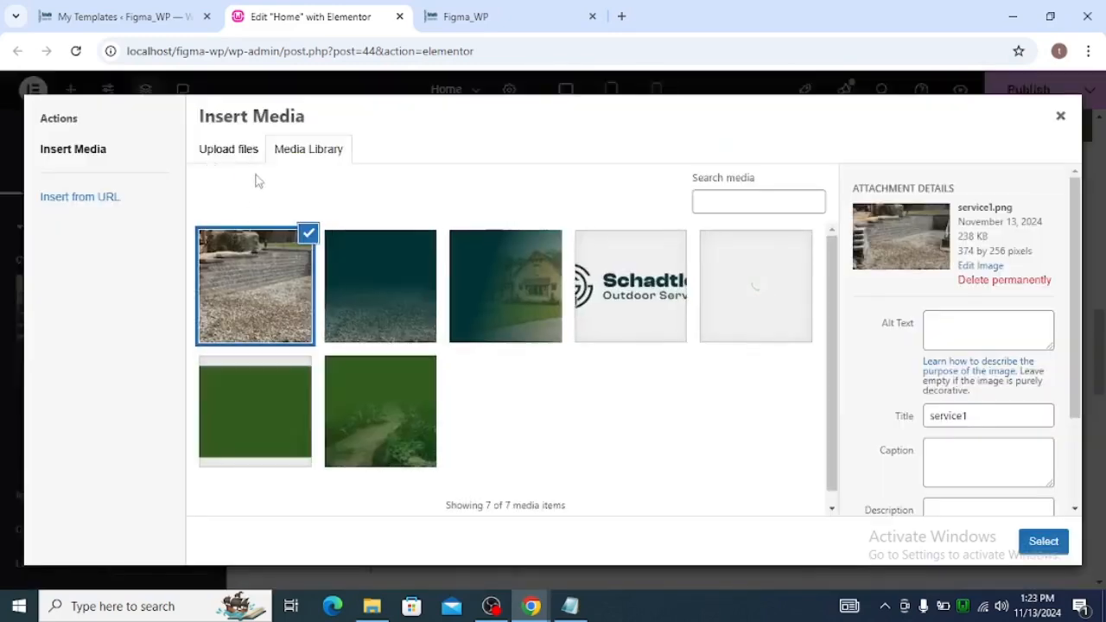
pyautogui.click(255, 156)
pyautogui.click(579, 367)
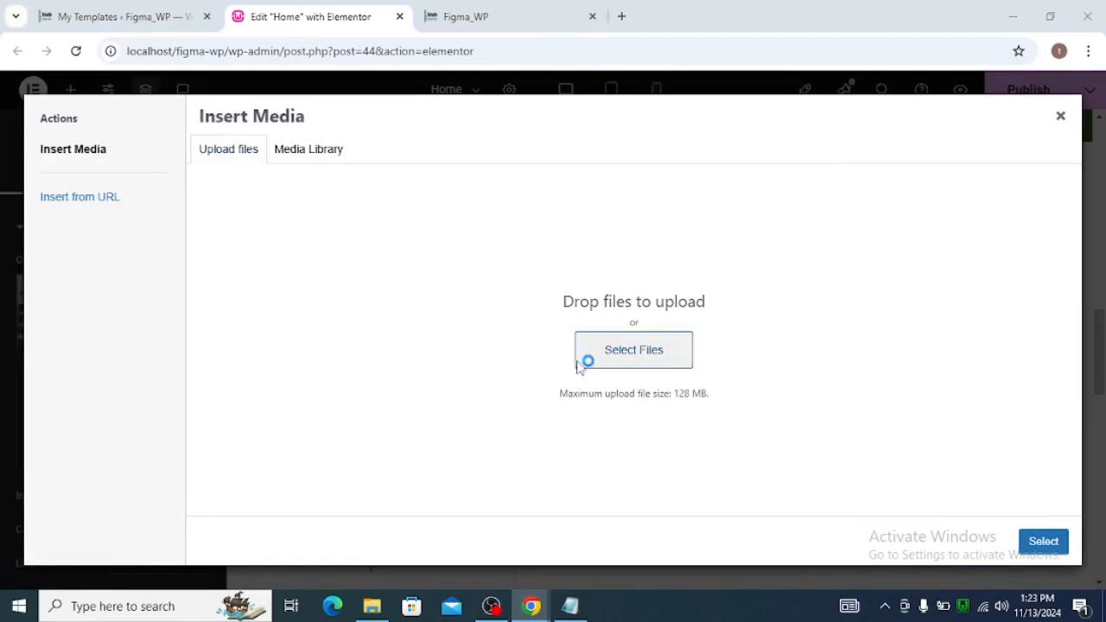
pyautogui.click(189, 130)
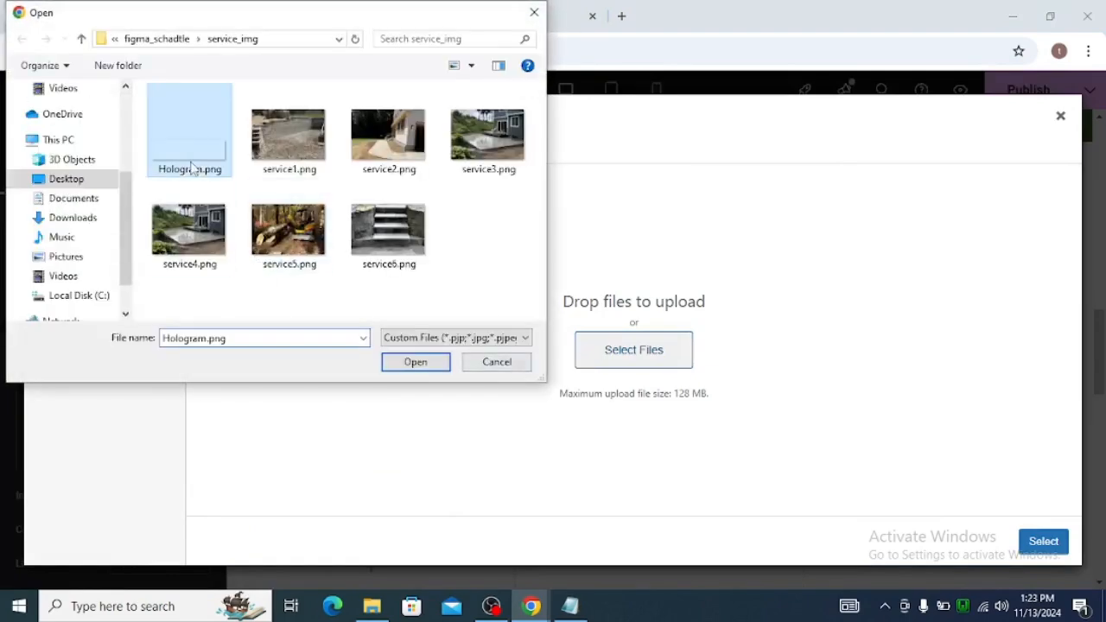
pyautogui.click(407, 370)
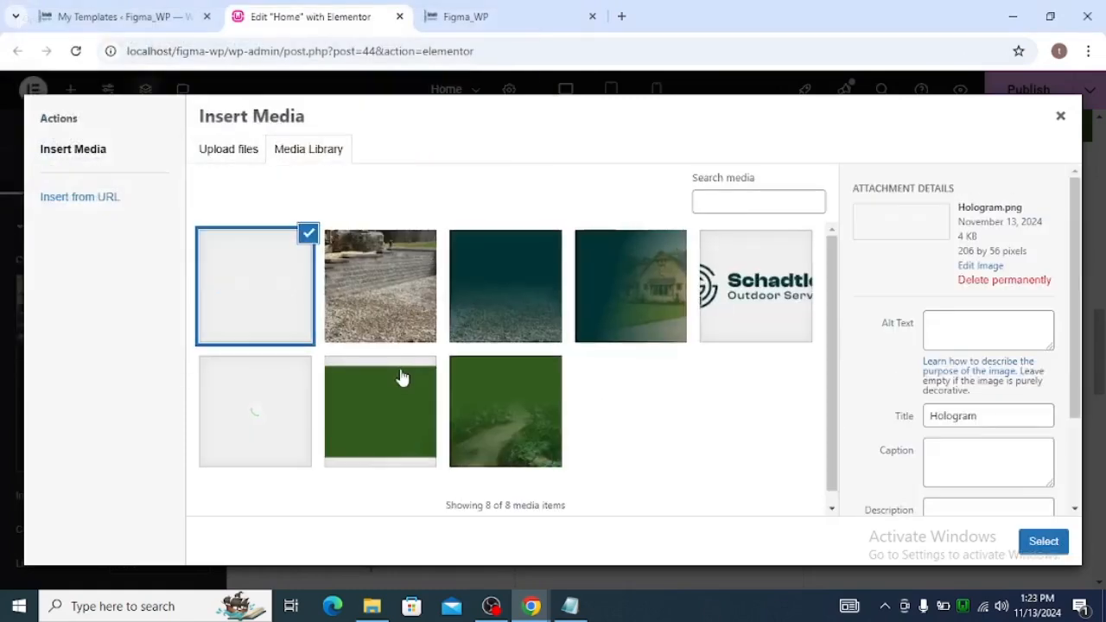
pyautogui.click(1043, 541)
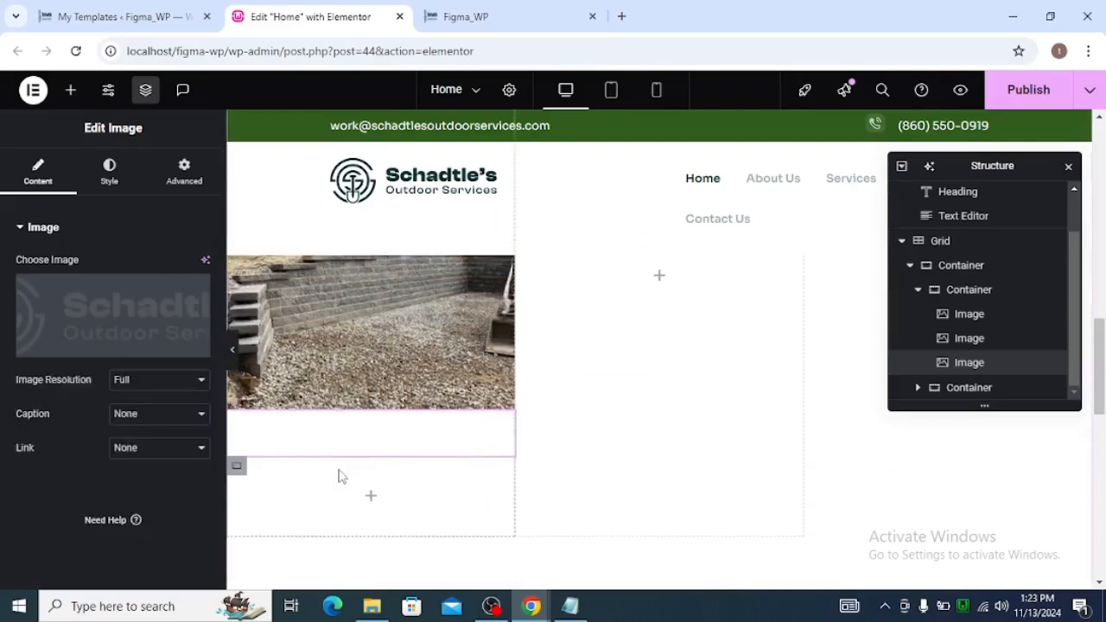
# Step: Give the hologram image widget the CSS class holo
pyautogui.scroll(3, 329, 418)
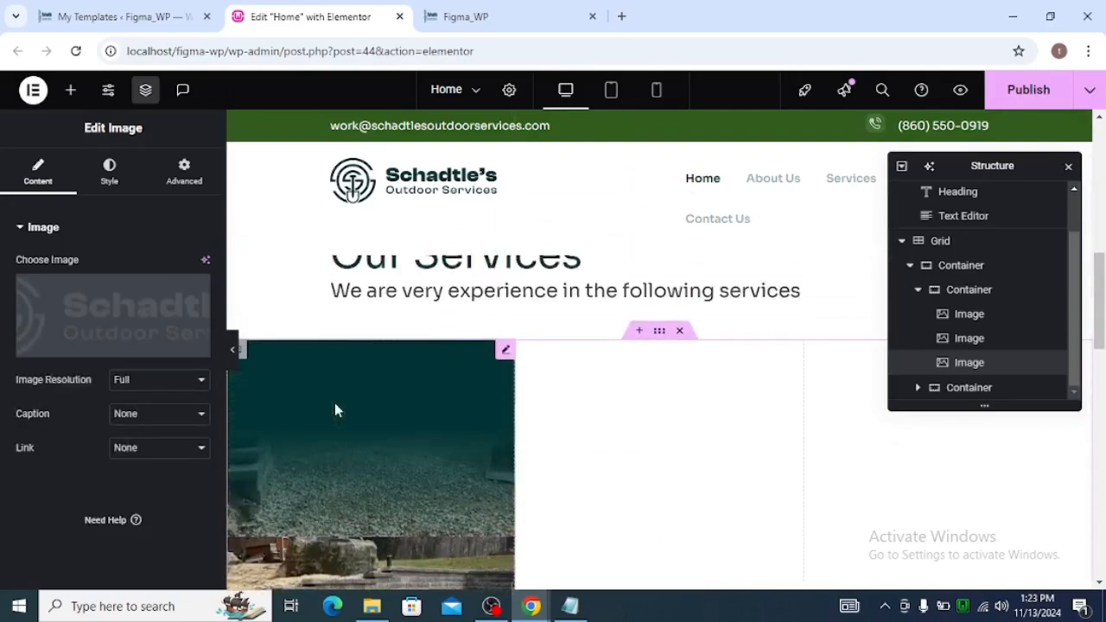
pyautogui.scroll(-1, 390, 384)
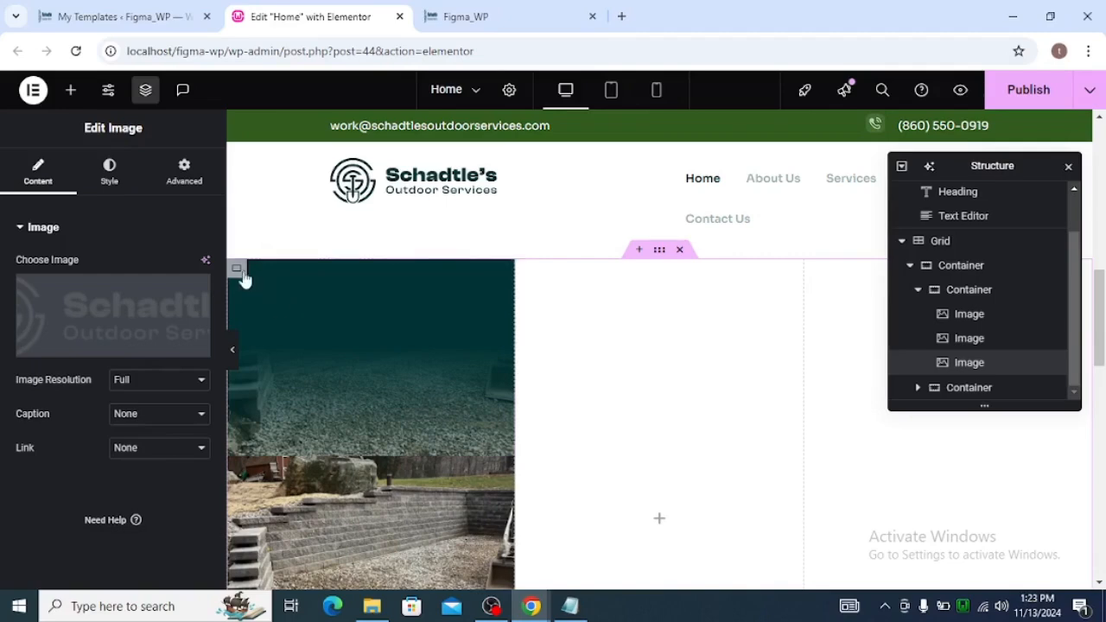
pyautogui.scroll(-2, 308, 311)
pyautogui.scroll(-1, 346, 389)
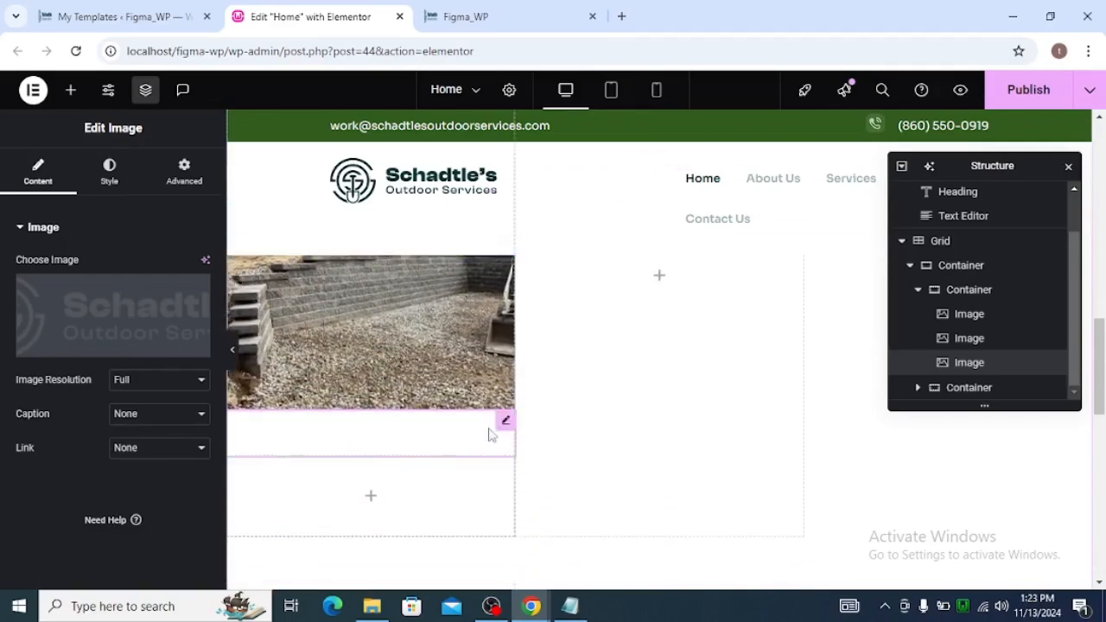
pyautogui.click(194, 189)
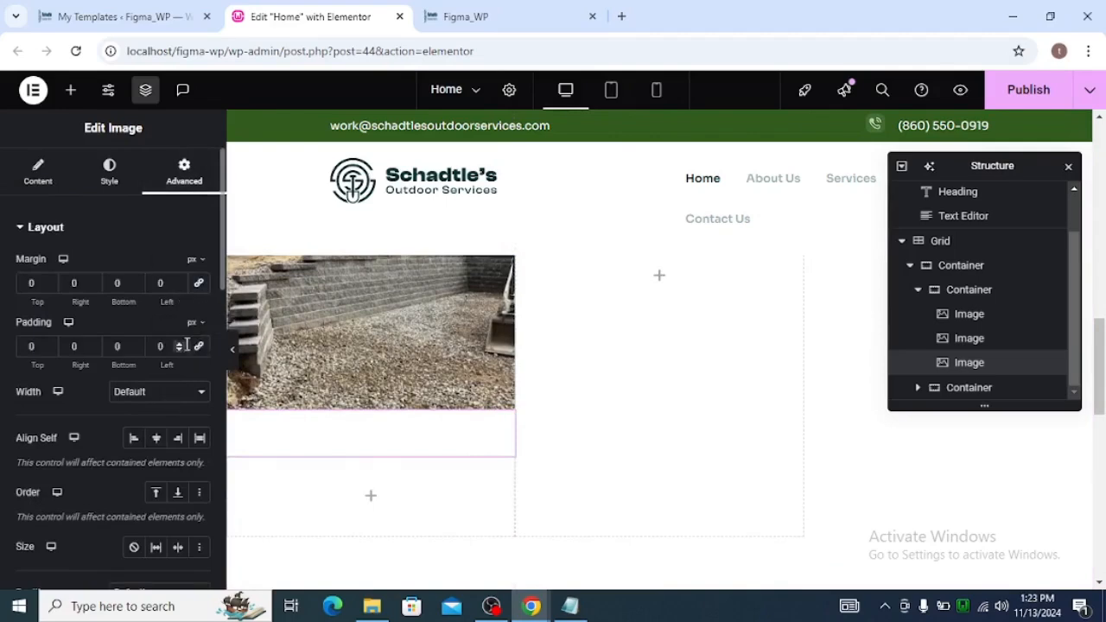
pyautogui.scroll(-3, 198, 355)
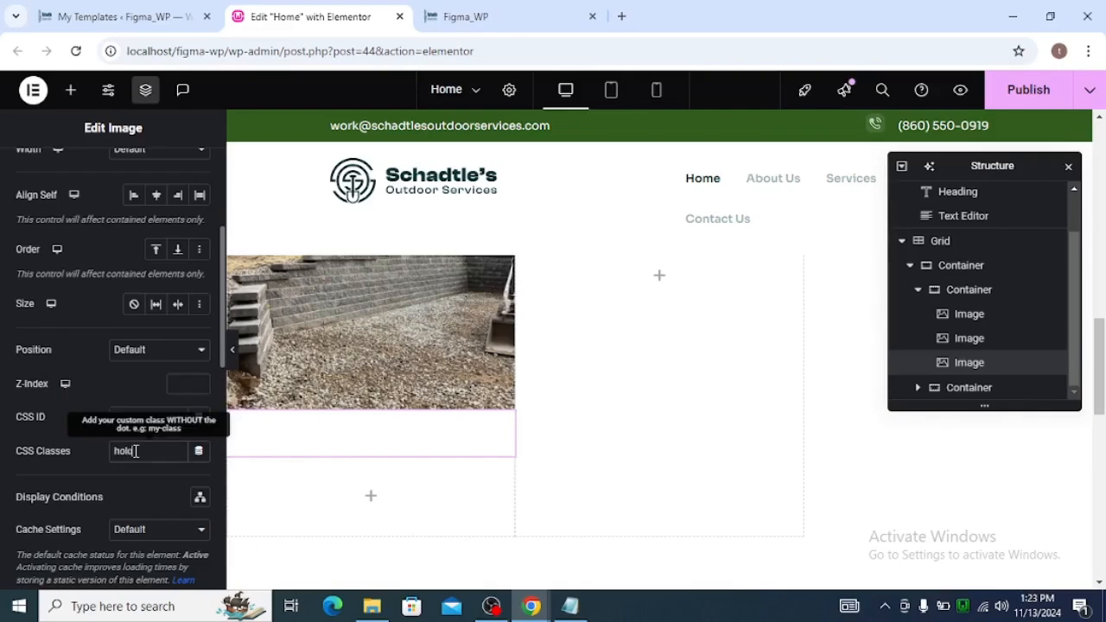
# Step: Copy the .holo rule from the Notepad file into the hologram image's custom CSS and check its placement over the card
pyautogui.scroll(-8, 155, 435)
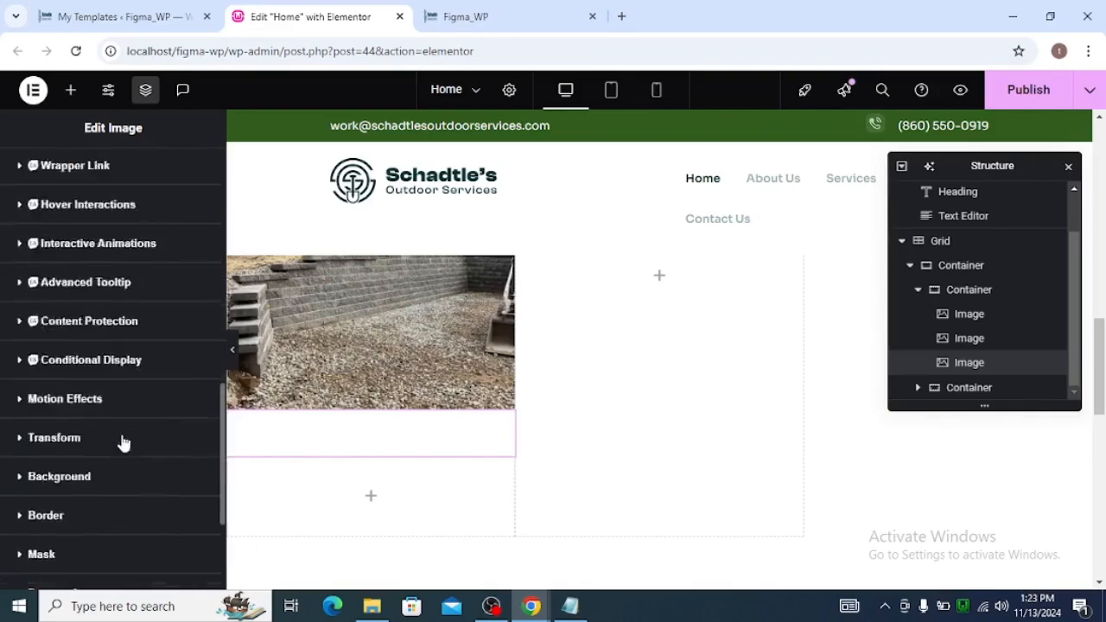
pyautogui.click(95, 473)
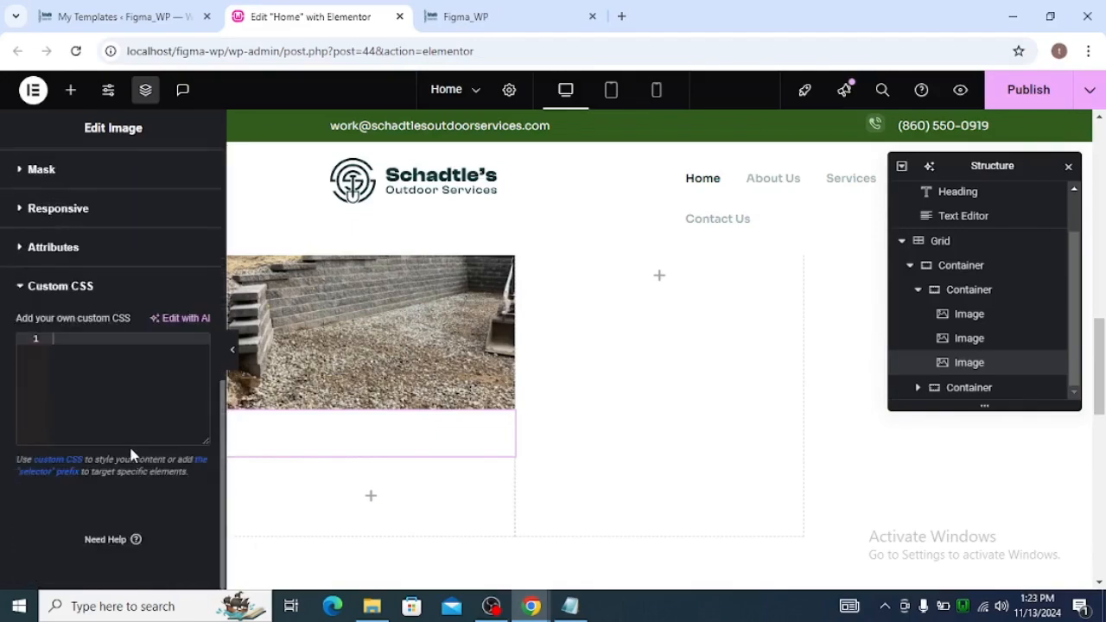
pyautogui.click(569, 606)
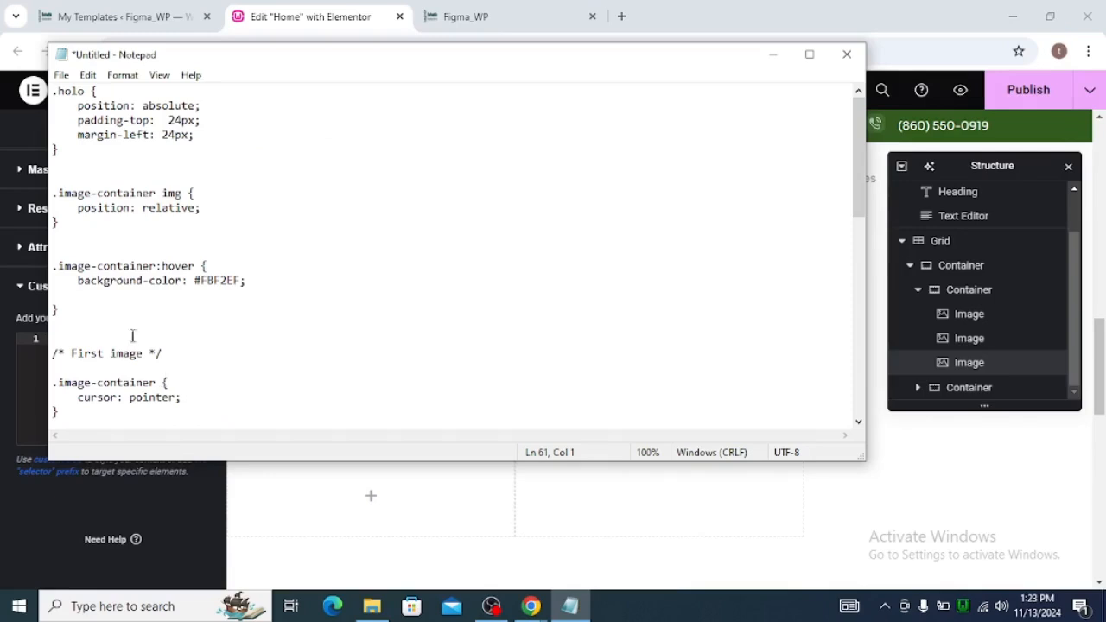
pyautogui.moveTo(60, 149); pyautogui.dragTo(38, 64)
pyautogui.hotkey('ctrl', 'c')
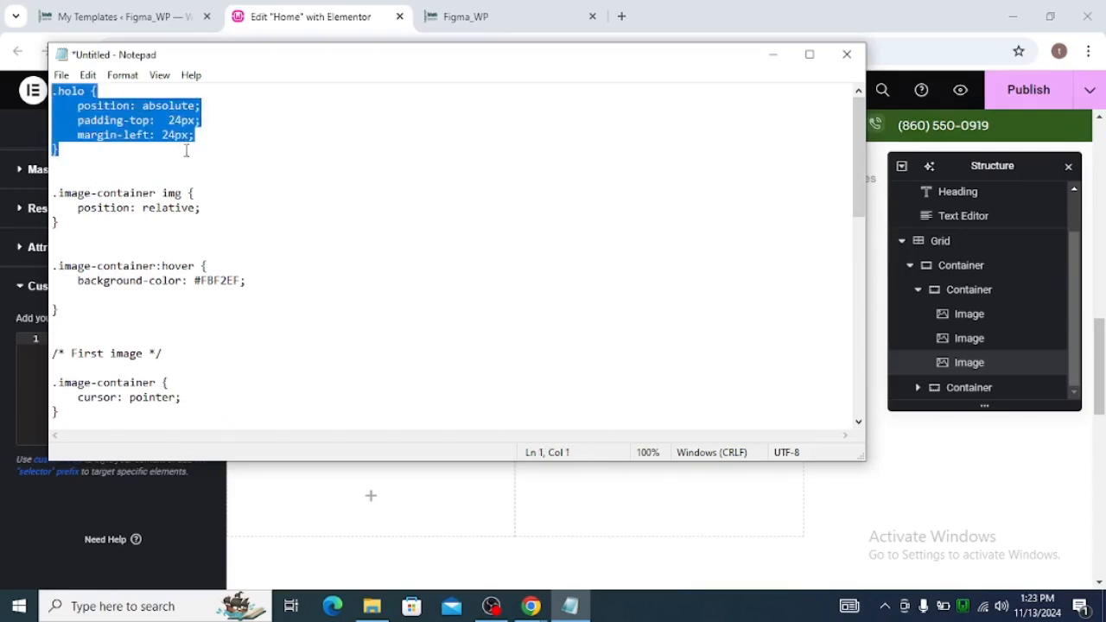
pyautogui.click(167, 503)
pyautogui.click(101, 376)
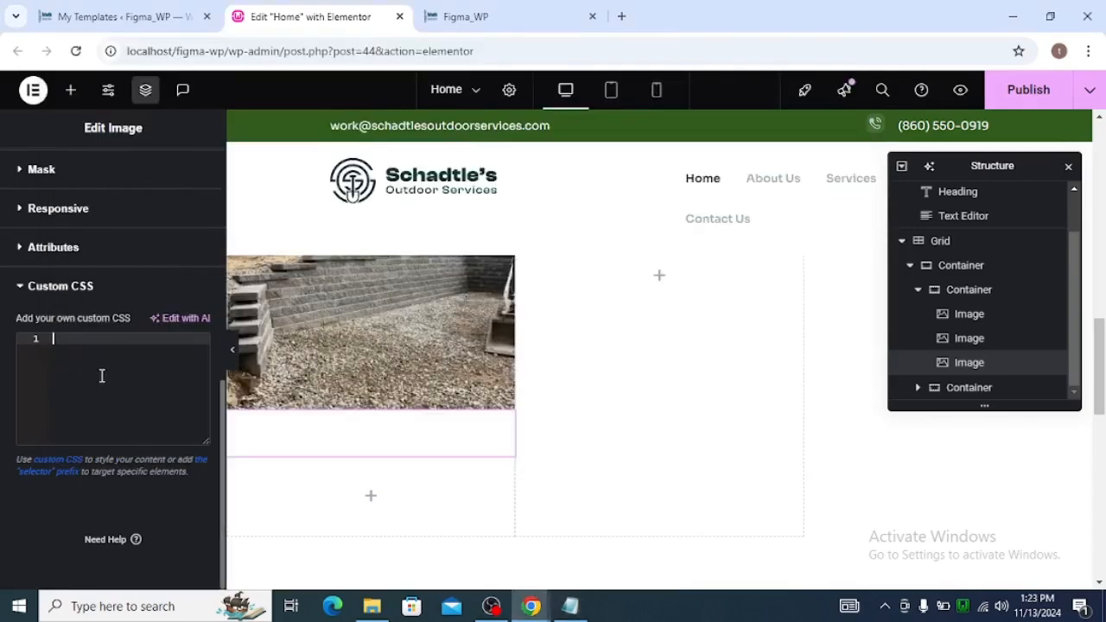
pyautogui.hotkey('ctrl', 'v')
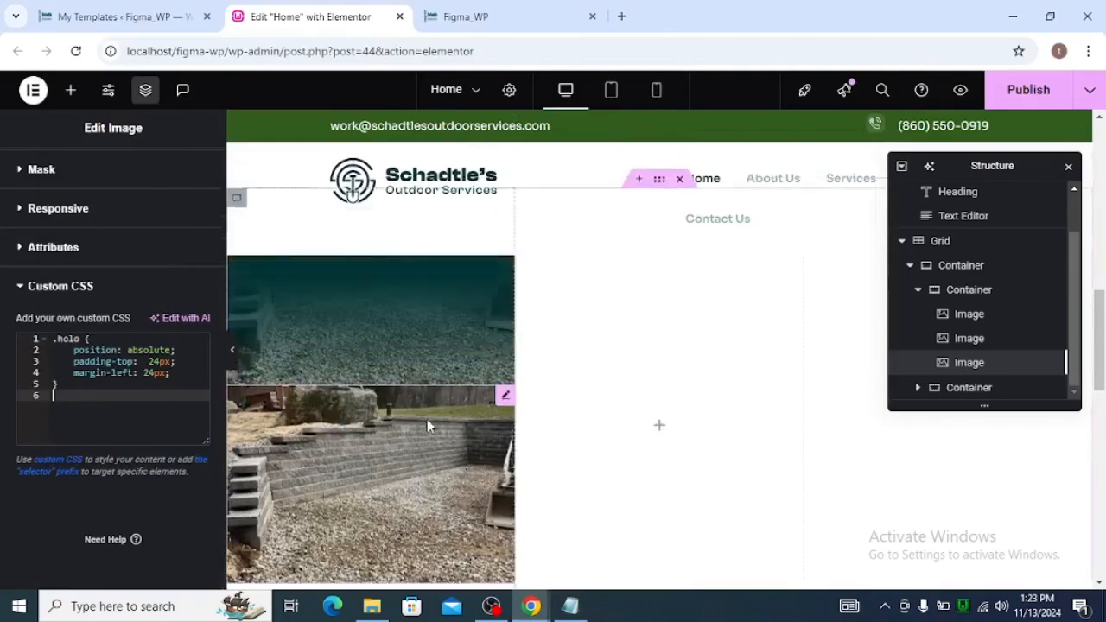
pyautogui.scroll(1, 363, 423)
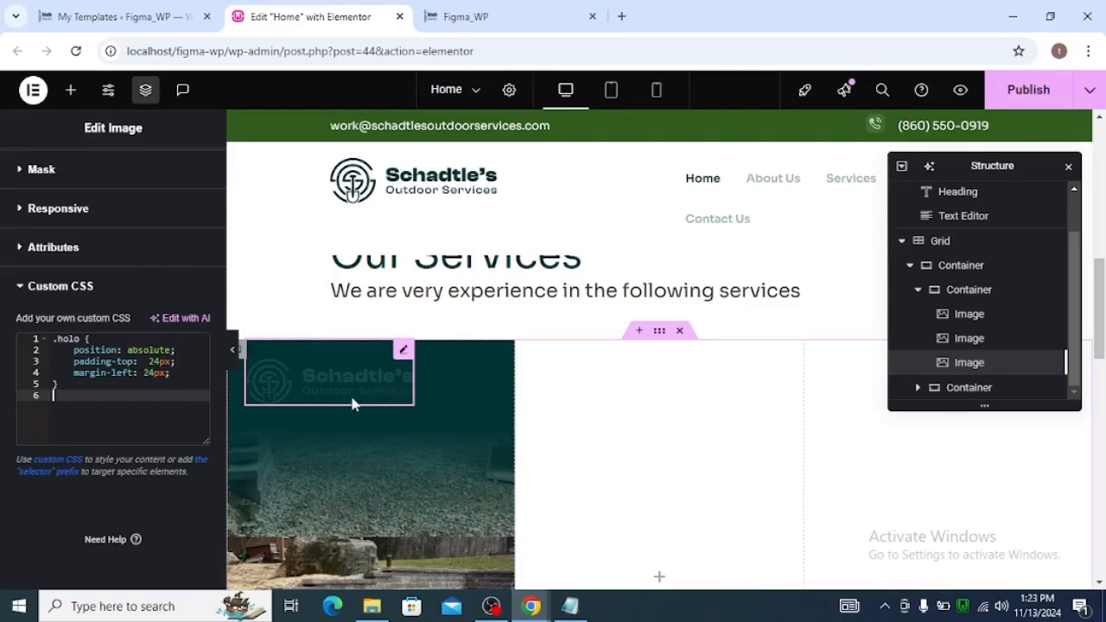
pyautogui.scroll(-1, 394, 374)
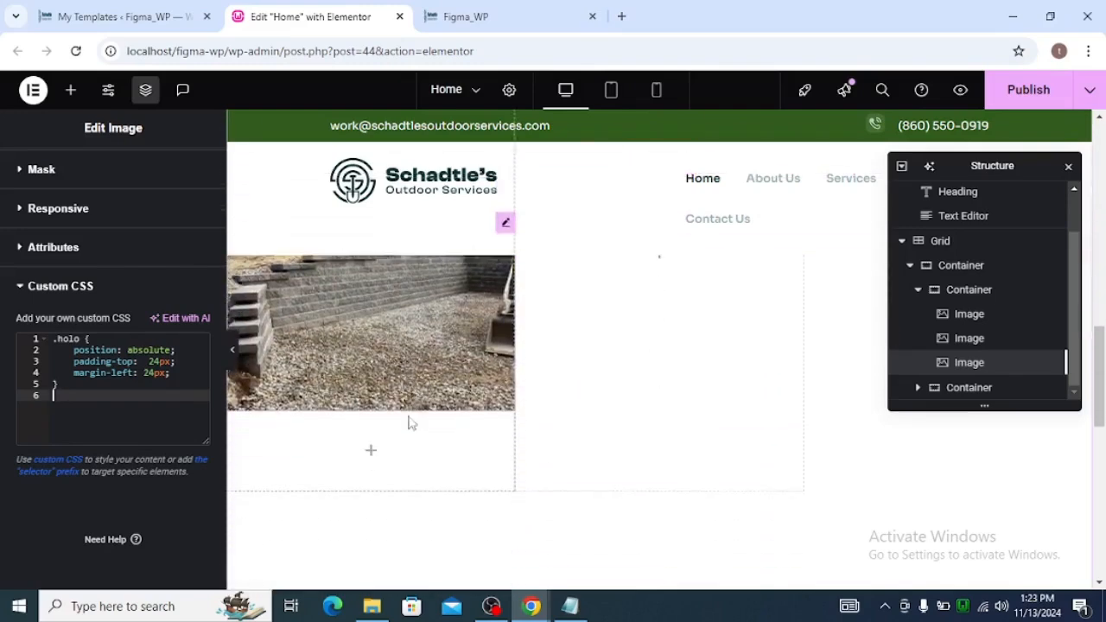
pyautogui.scroll(1, 407, 424)
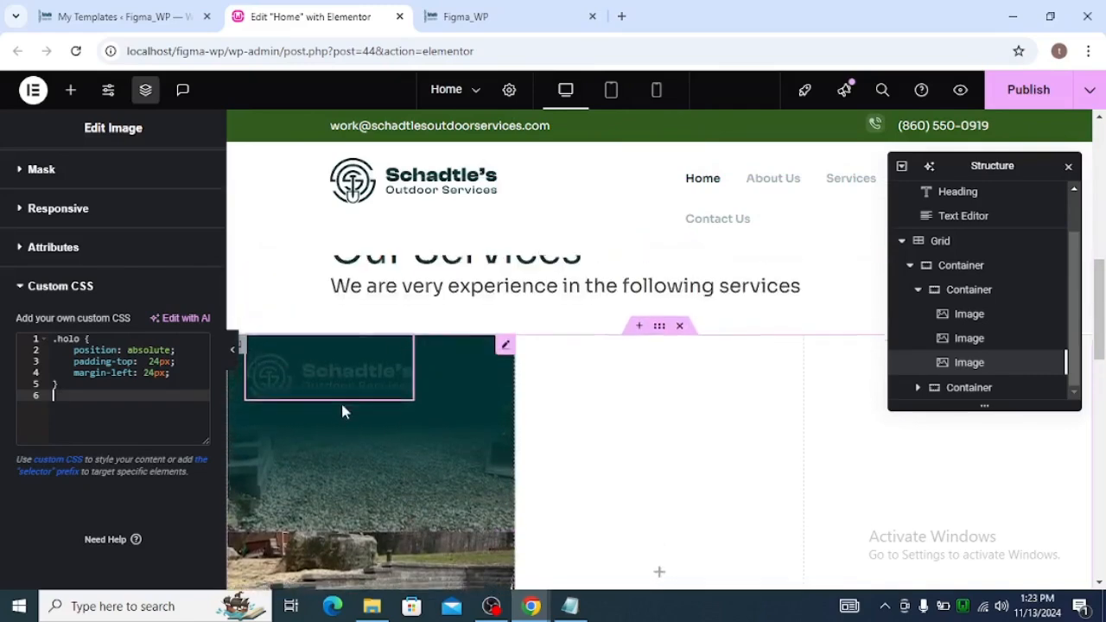
pyautogui.scroll(-1, 398, 385)
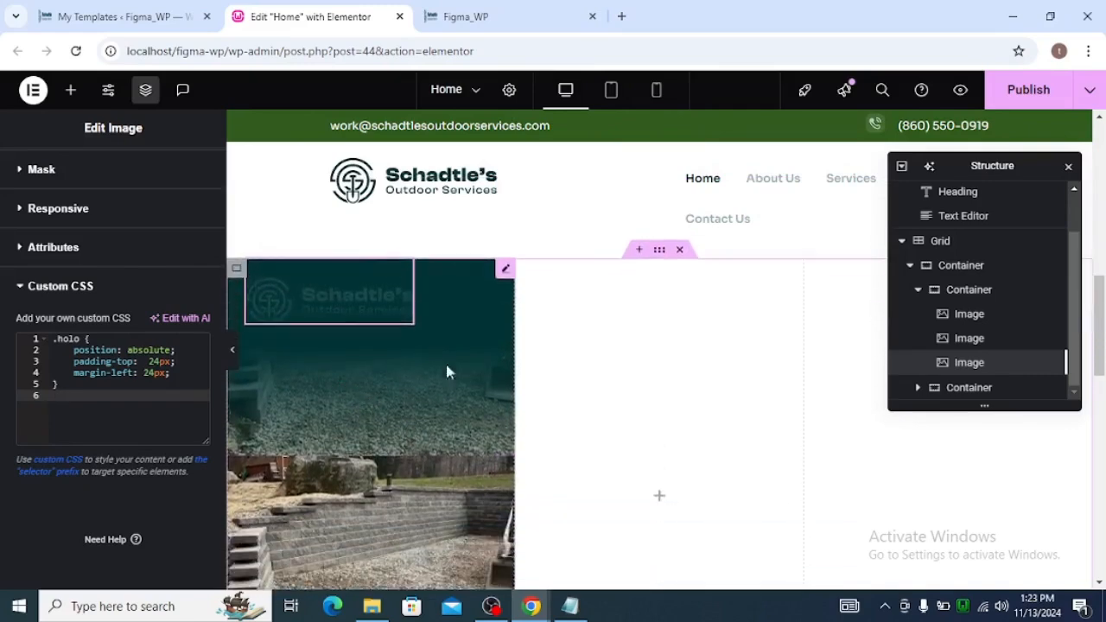
# Step: Copy the class name initial-image from the Notepad CSS and set it as the CSS class of the teal overlay image
pyautogui.click(926, 321)
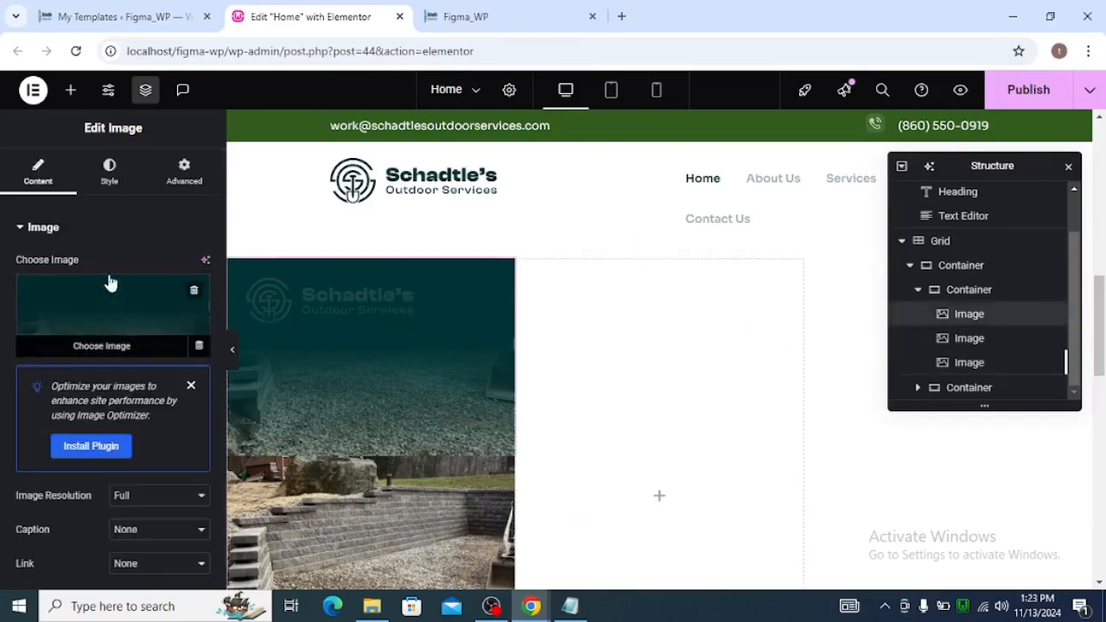
pyautogui.click(176, 187)
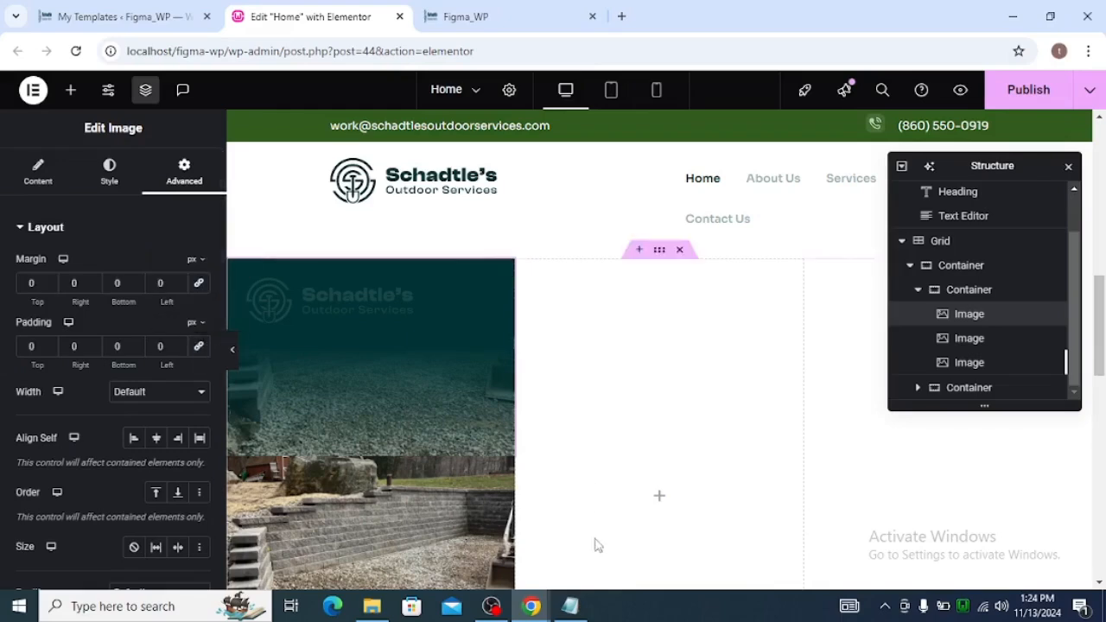
pyautogui.click(569, 606)
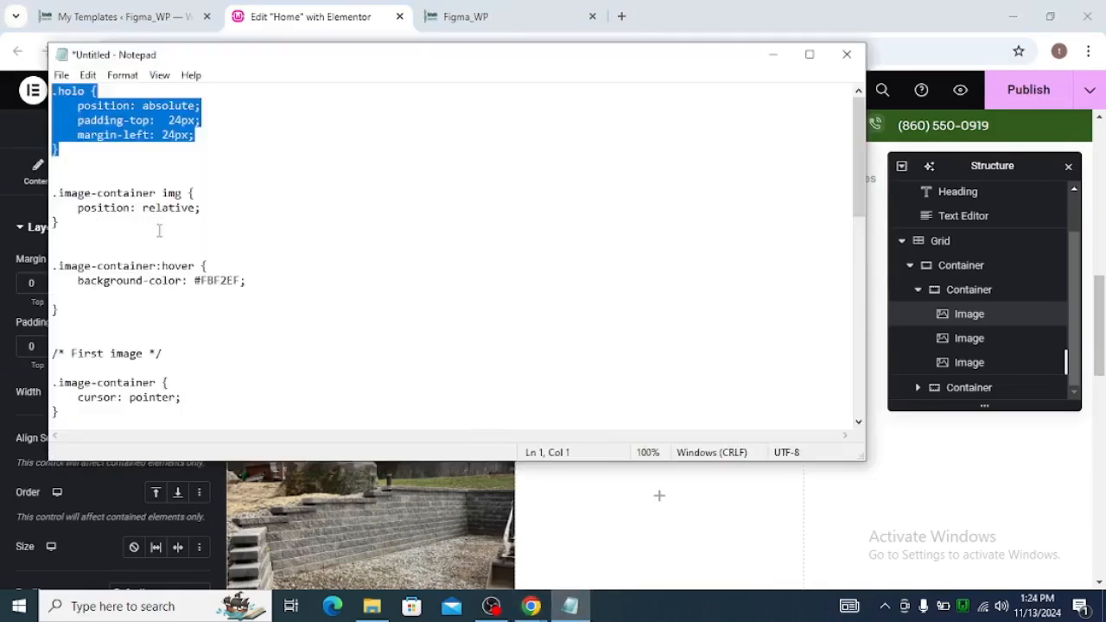
pyautogui.scroll(-2, 159, 231)
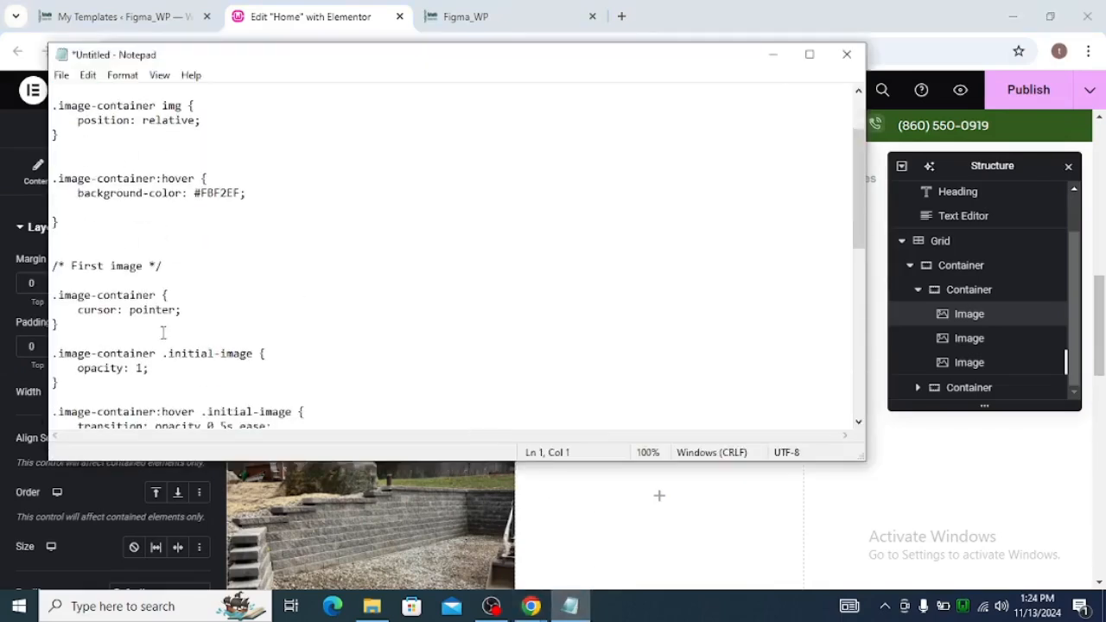
pyautogui.moveTo(168, 353); pyautogui.dragTo(254, 353)
pyautogui.hotkey('ctrl', 'c')
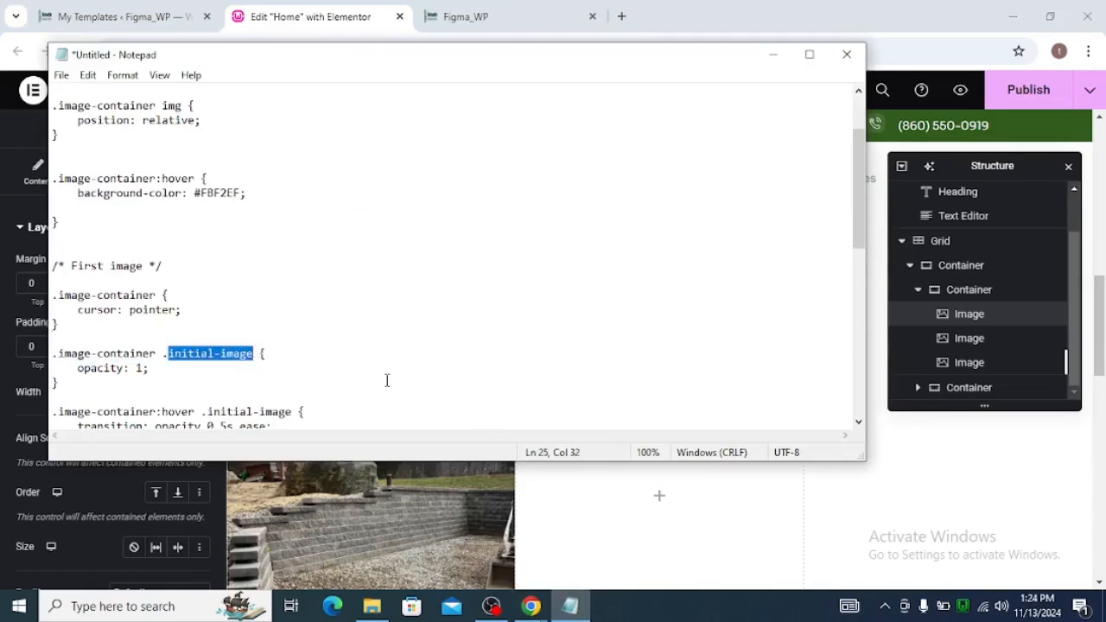
pyautogui.hotkey('alt', 'Tab')
pyautogui.scroll(-3, 134, 358)
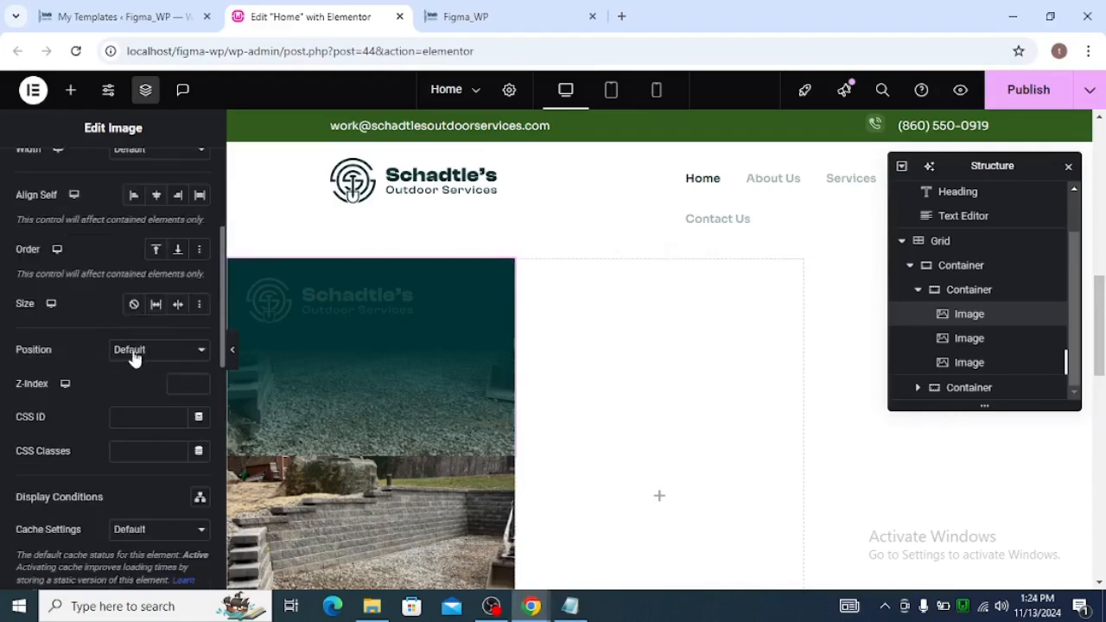
pyautogui.click(145, 453)
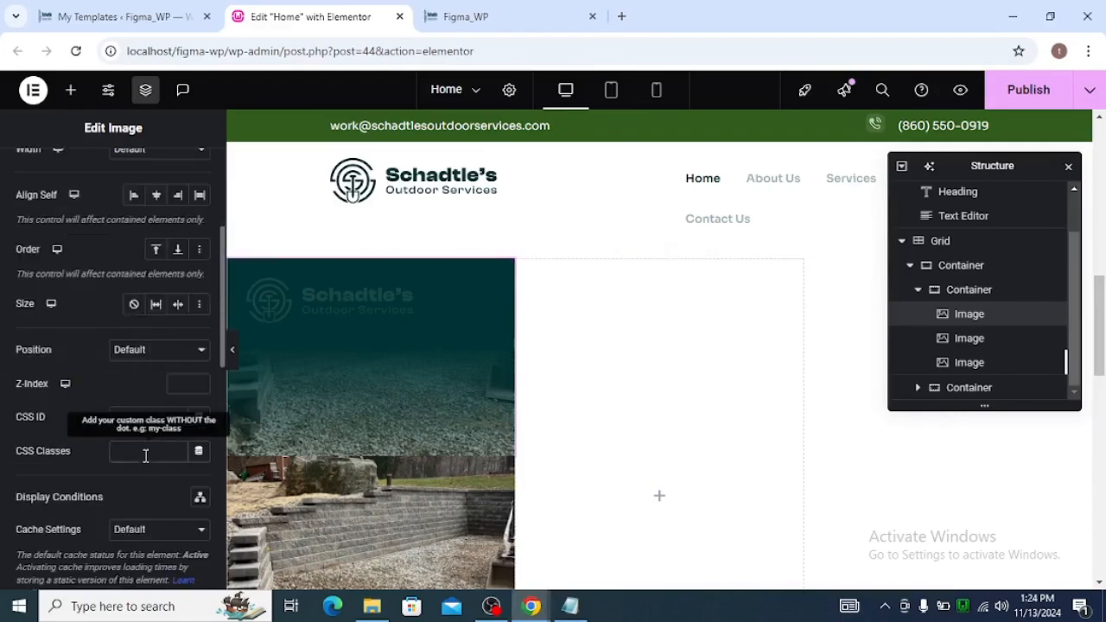
pyautogui.hotkey('ctrl', 'v')
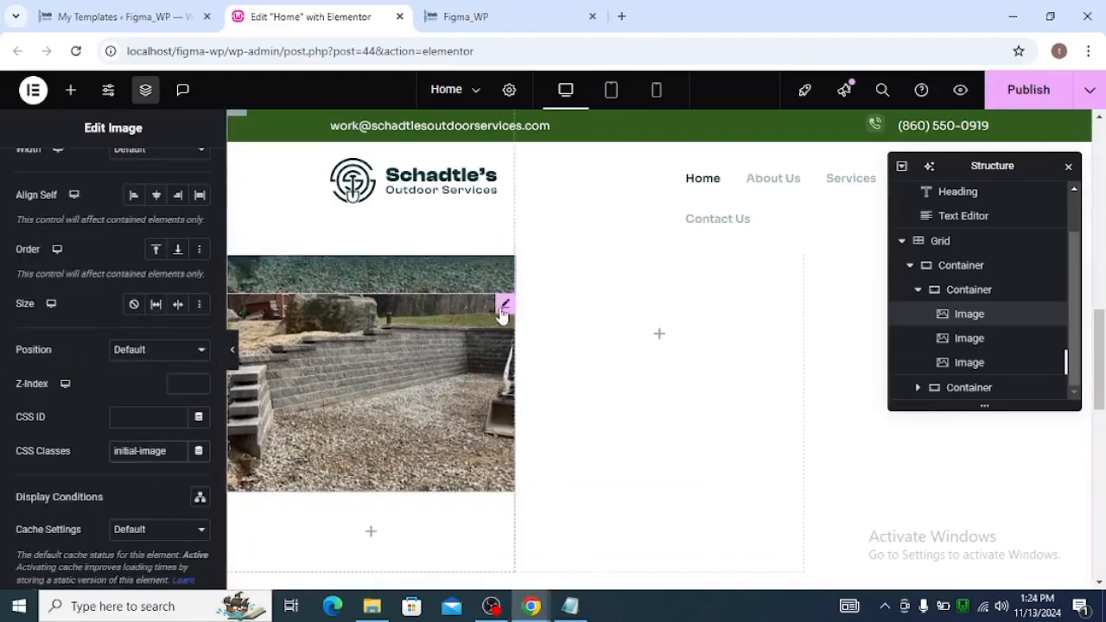
# Step: Copy the class name hover-image from the Notepad CSS and set it as the retaining wall photo's CSS class
pyautogui.click(503, 308)
pyautogui.hotkey('alt', 'Tab')
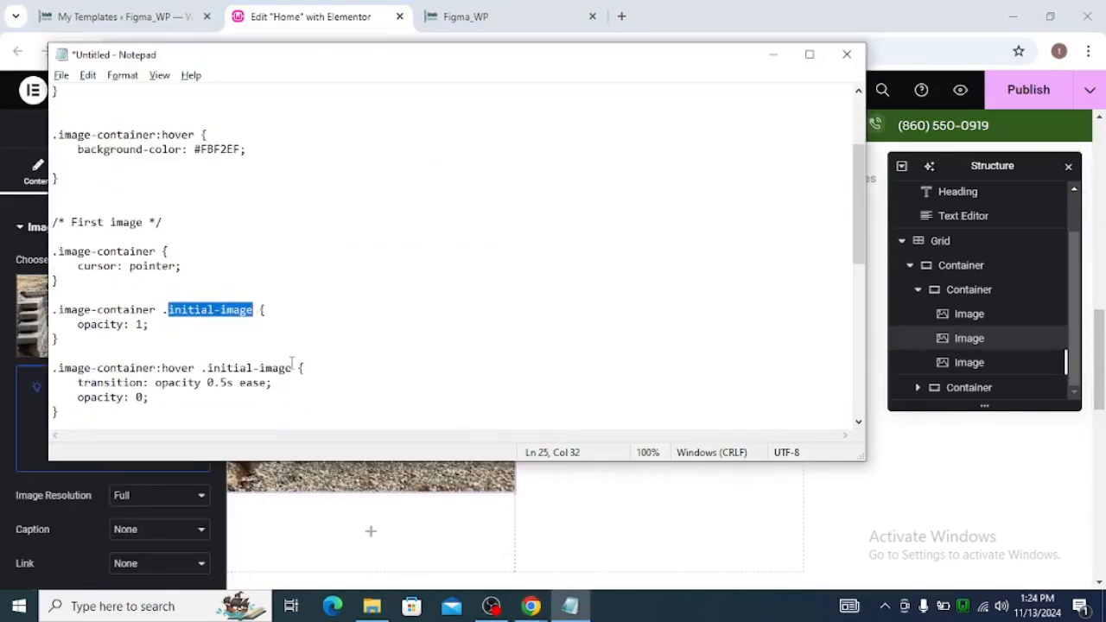
pyautogui.scroll(-5, 219, 287)
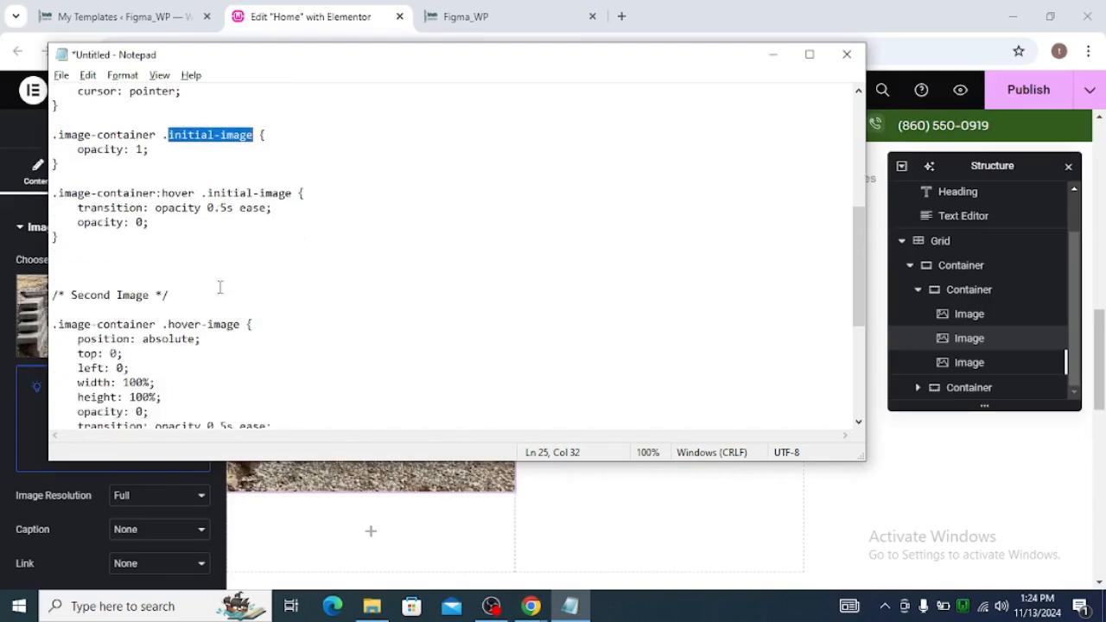
pyautogui.moveTo(167, 280); pyautogui.dragTo(241, 279)
pyautogui.hotkey('ctrl', 'c')
pyautogui.hotkey('alt', 'Tab')
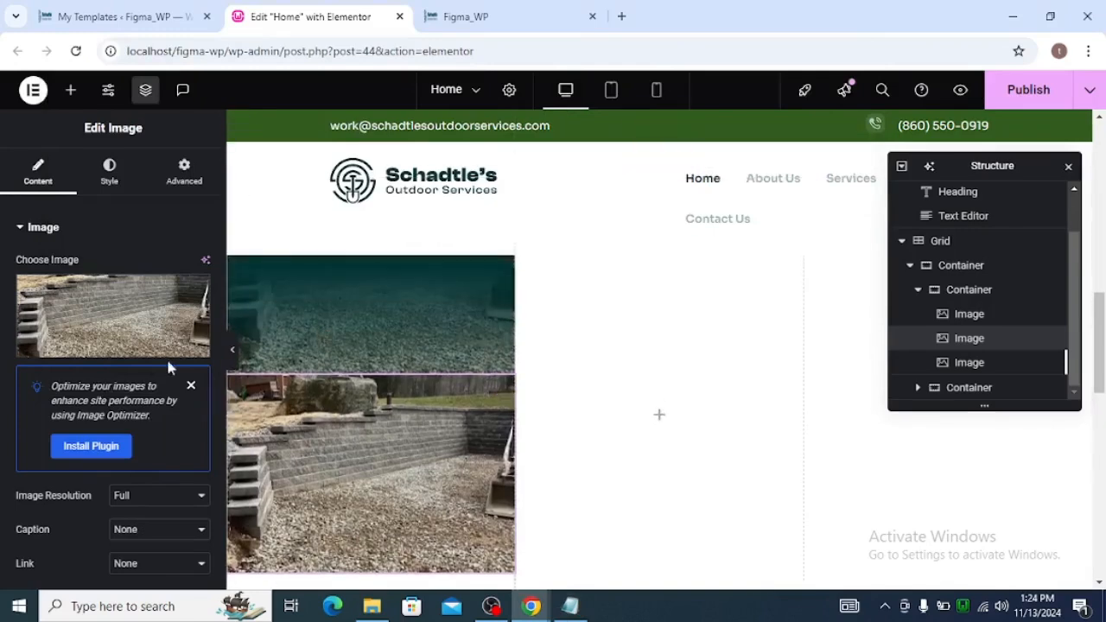
pyautogui.click(184, 171)
pyautogui.scroll(-3, 166, 354)
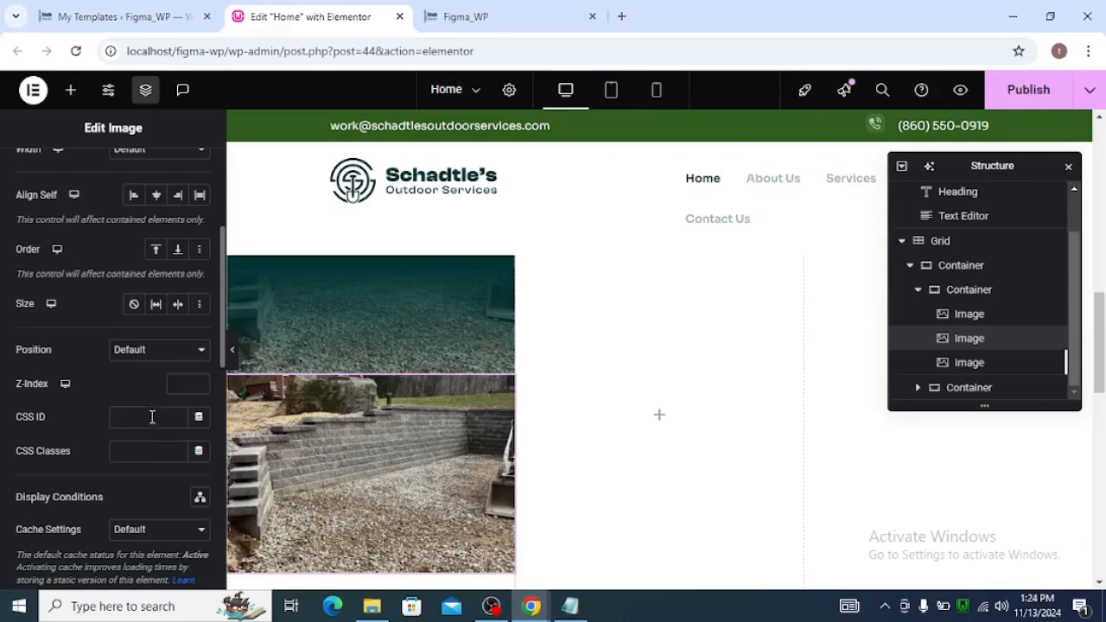
pyautogui.click(146, 453)
pyautogui.hotkey('ctrl', 'v')
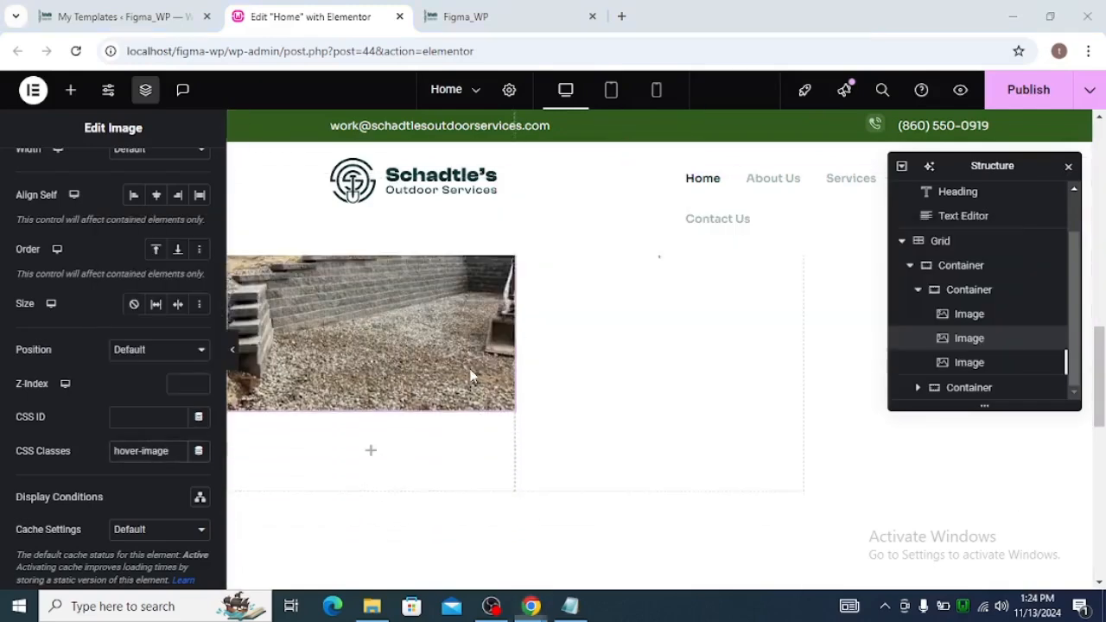
# Step: Copy the CSS in the Notepad file from the .image-container img rule through the final image radius rule
pyautogui.hotkey('alt', 'Tab')
pyautogui.scroll(8, 78, 173)
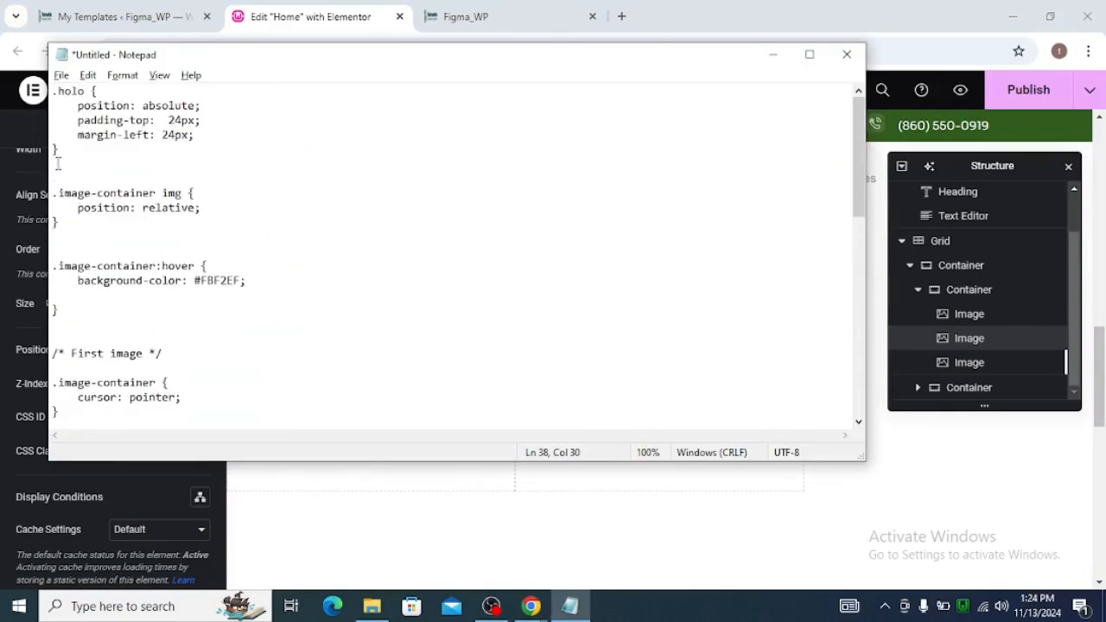
pyautogui.moveTo(54, 193); pyautogui.dragTo(192, 399)
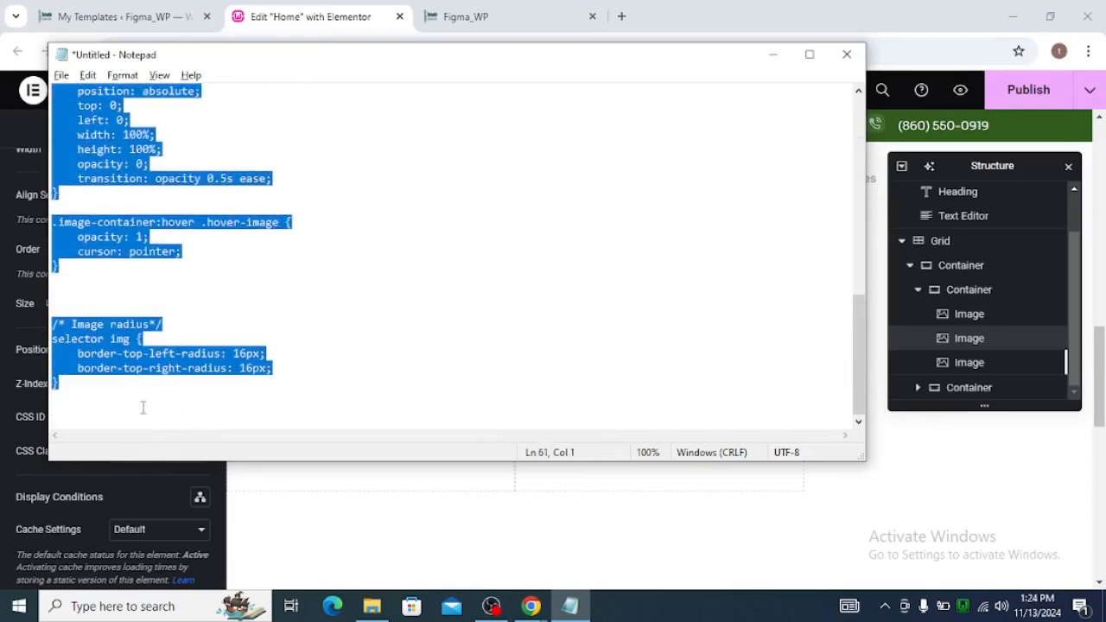
# Step: Paste the copied hover and image radius rules into the custom CSS of the first service card's outer container
pyautogui.click(918, 291)
pyautogui.click(930, 321)
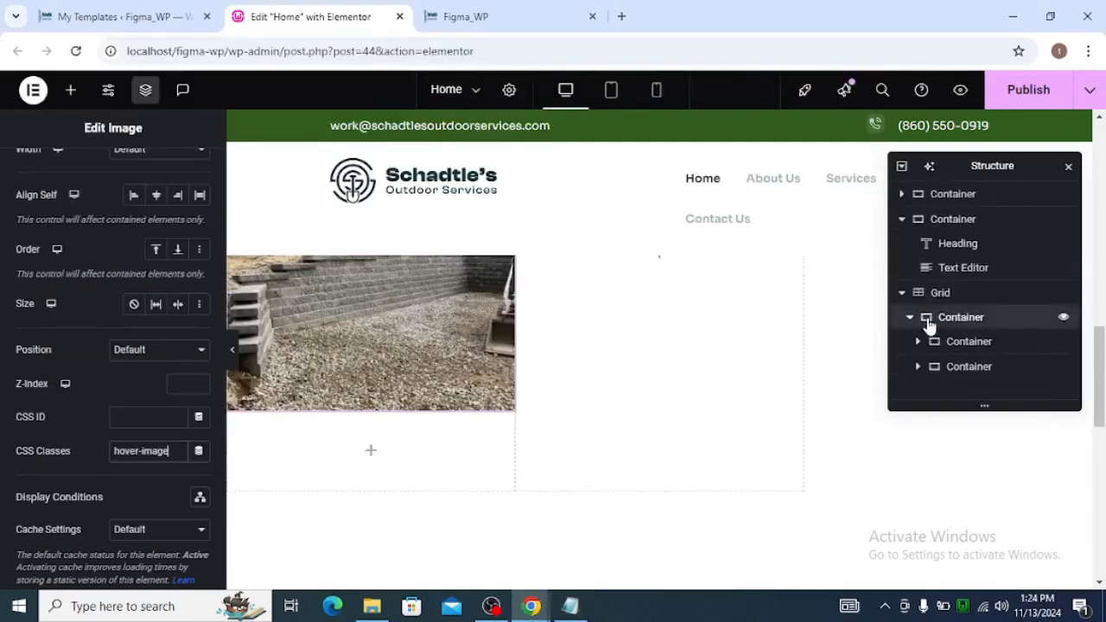
pyautogui.scroll(-5, 149, 345)
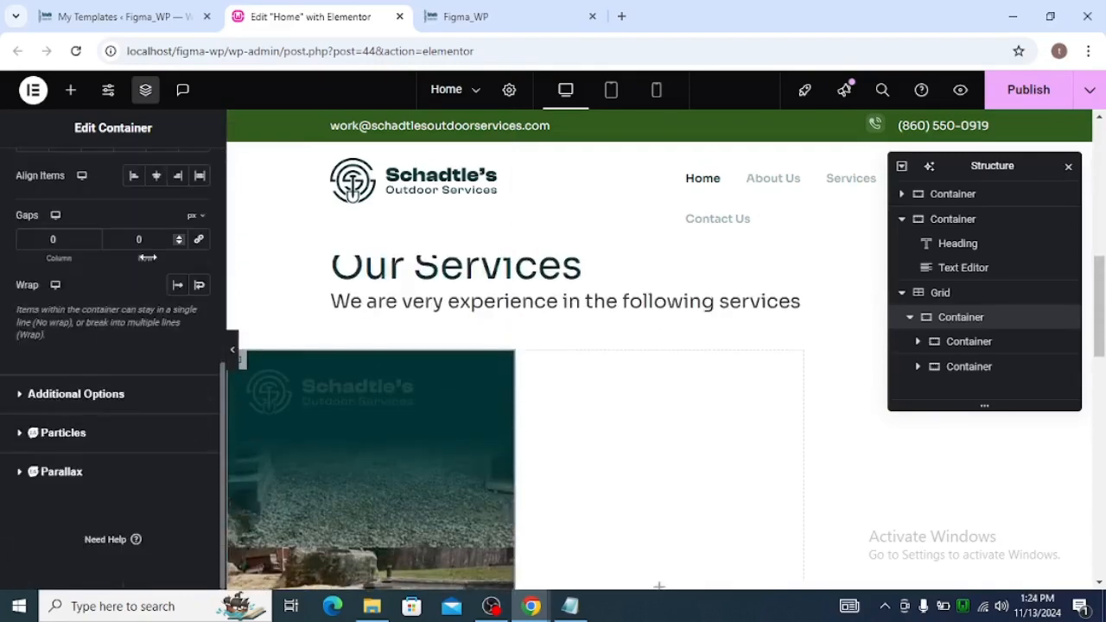
pyautogui.scroll(5, 178, 215)
pyautogui.click(184, 173)
pyautogui.scroll(-10, 139, 346)
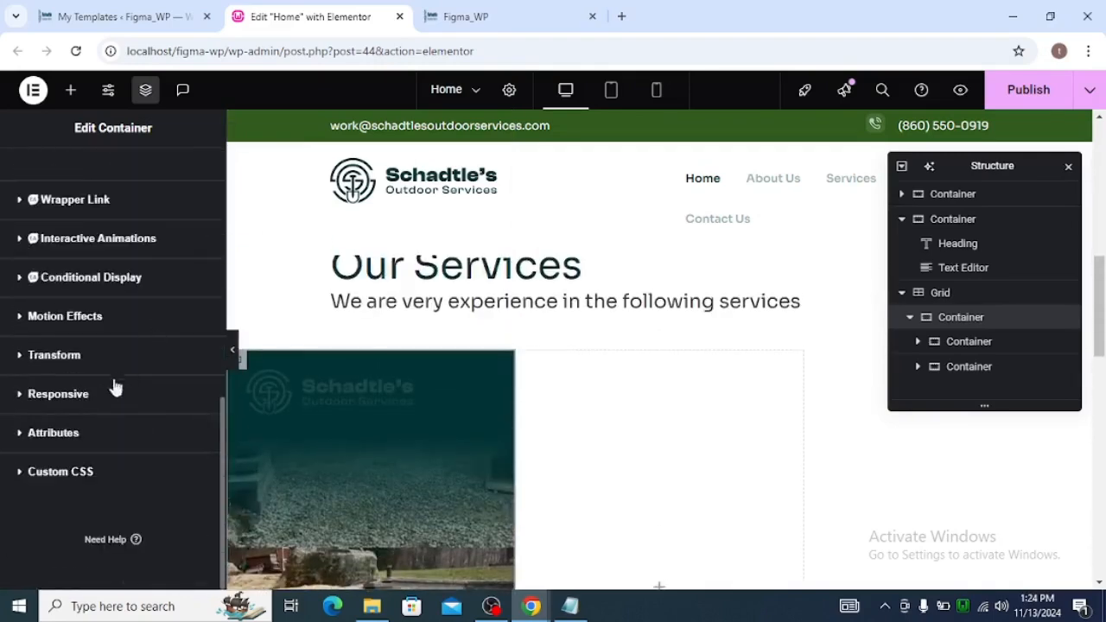
pyautogui.click(98, 472)
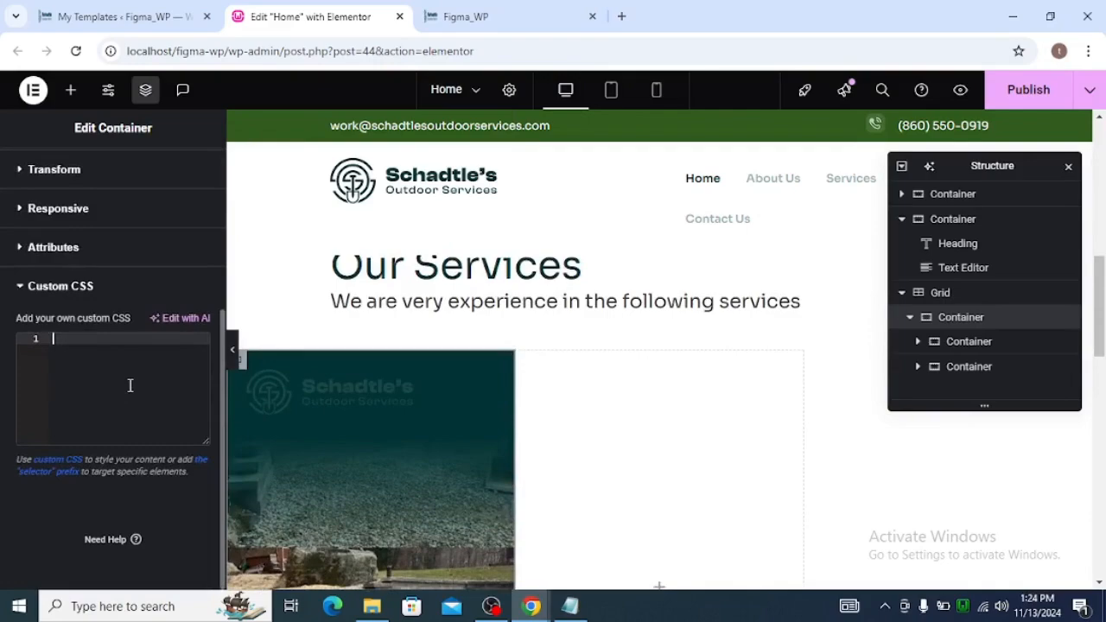
pyautogui.hotkey('ctrl', 'v')
pyautogui.scroll(3, 129, 389)
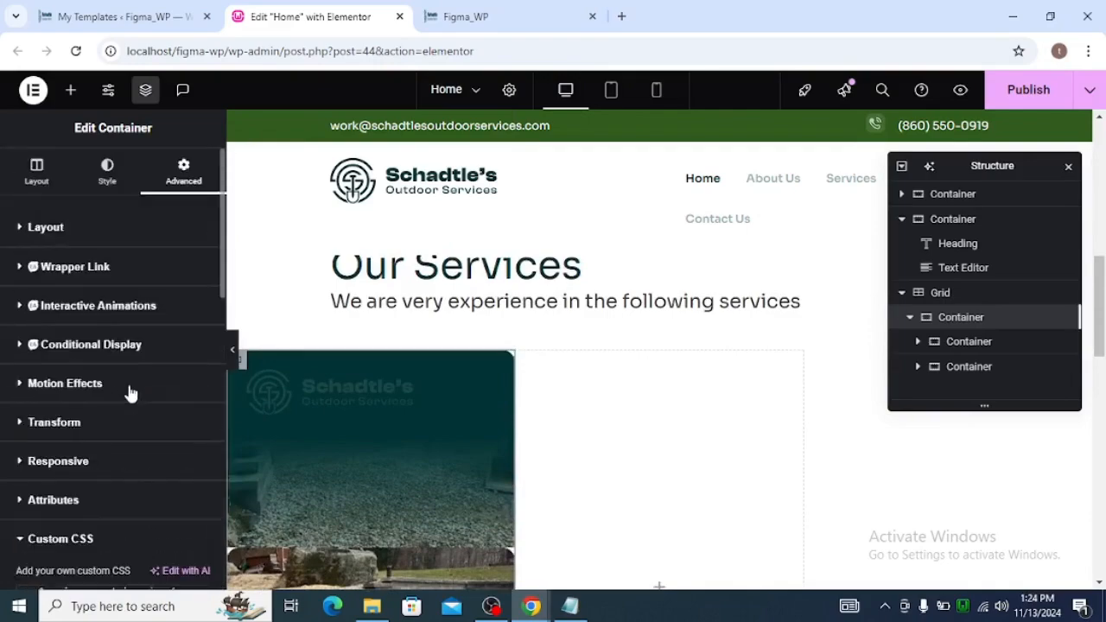
pyautogui.scroll(-5, 129, 393)
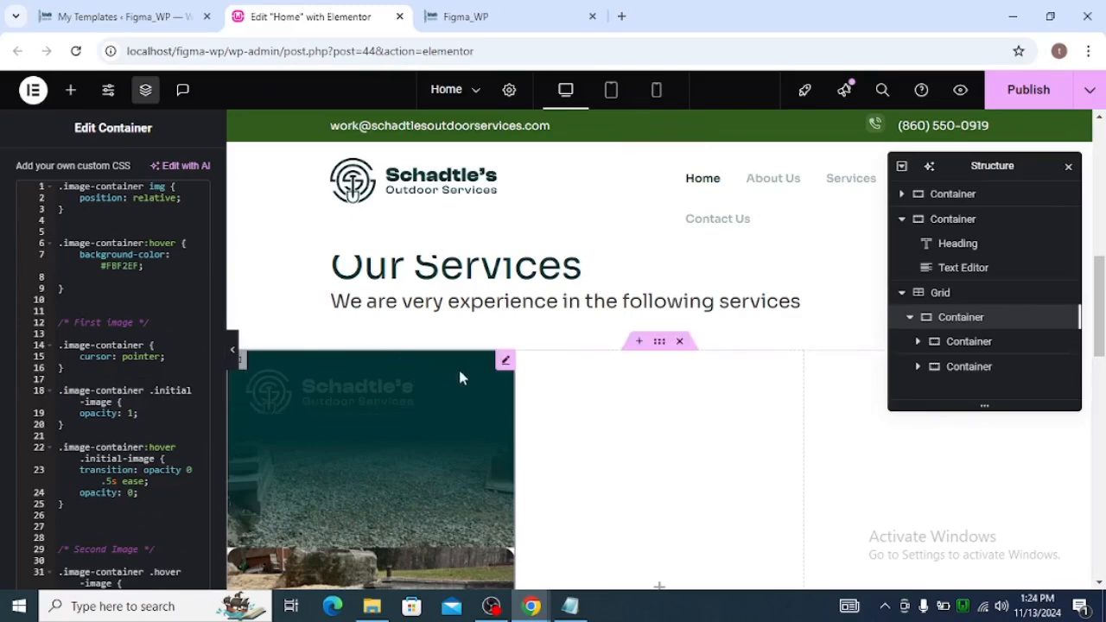
pyautogui.hotkey('alt', 'Tab')
pyautogui.hotkey('alt', 'Tab')
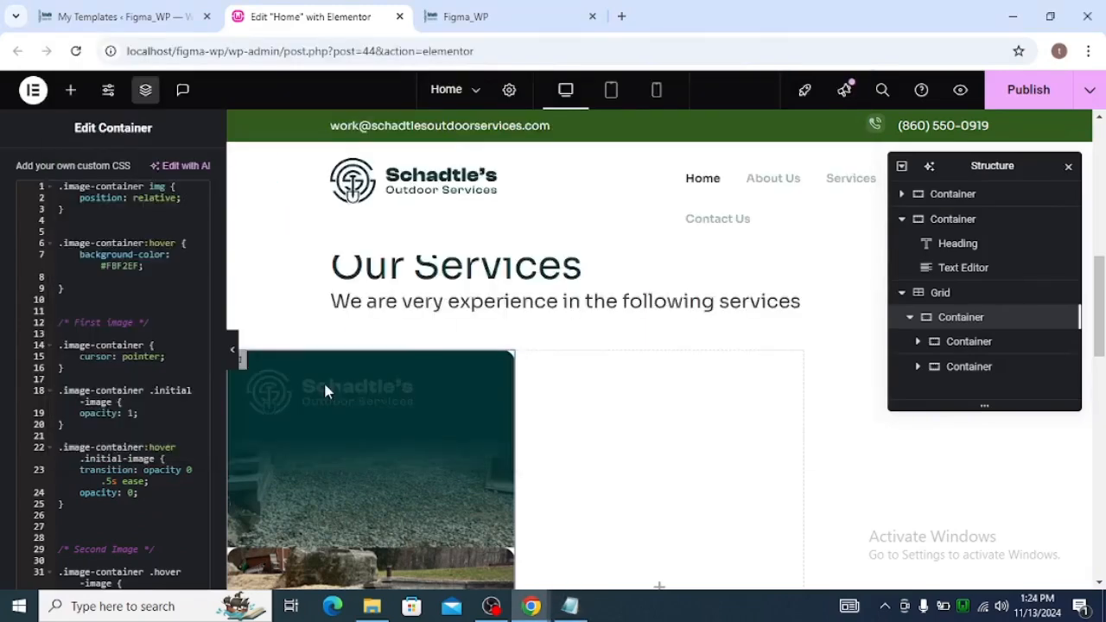
pyautogui.scroll(-3, 434, 376)
pyautogui.click(571, 607)
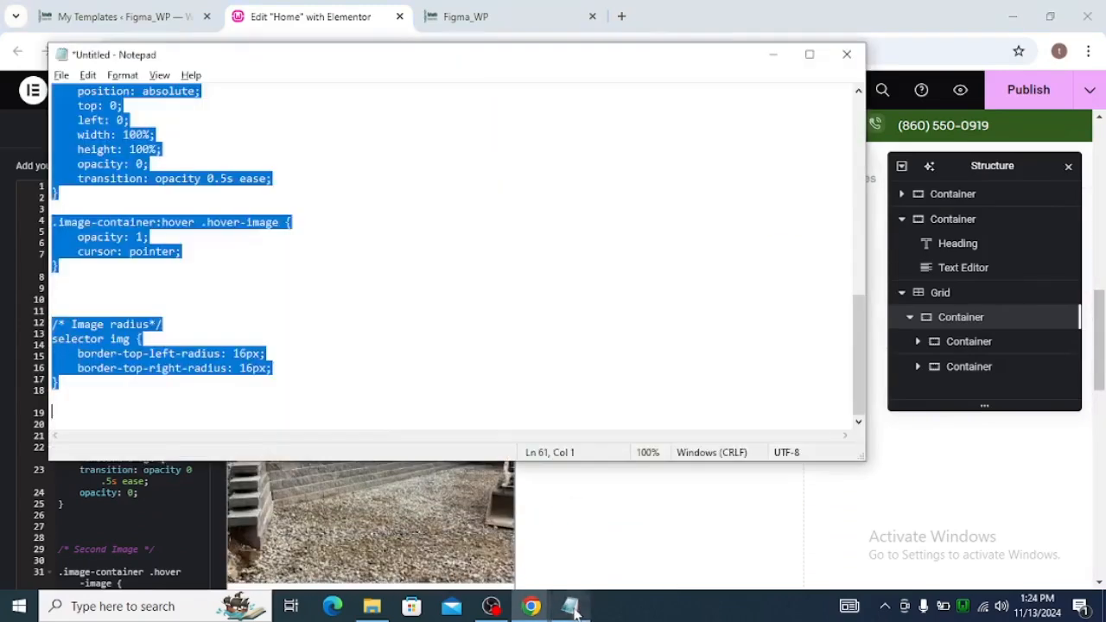
pyautogui.click(571, 608)
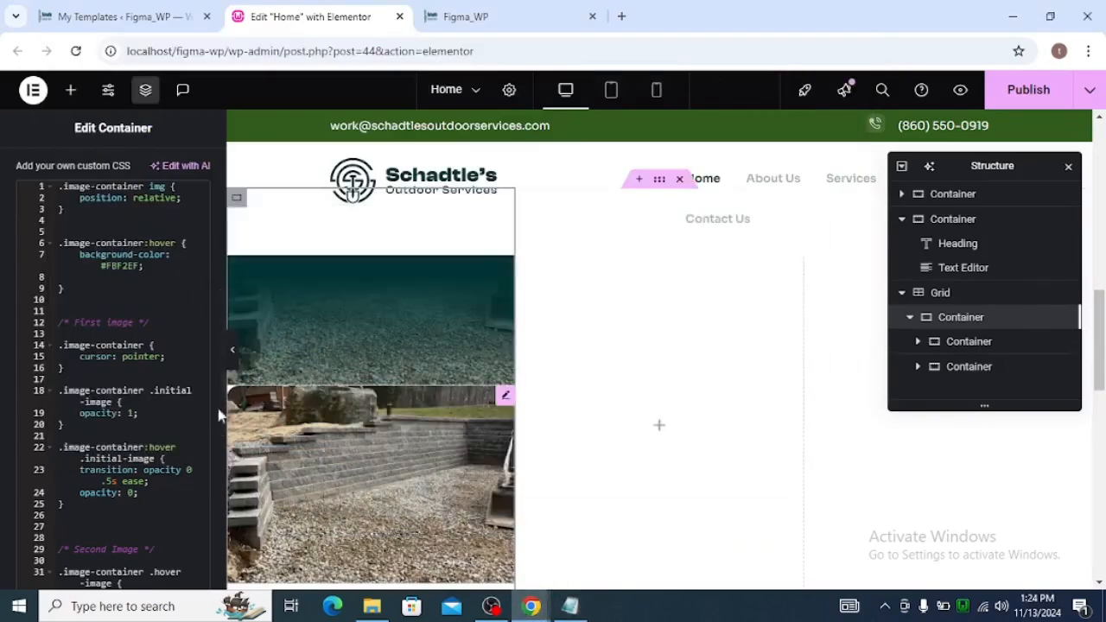
# Step: Set the outer card container's CSS class to image-container and preview the card's hover effect with the editing panel hidden
pyautogui.click(141, 345)
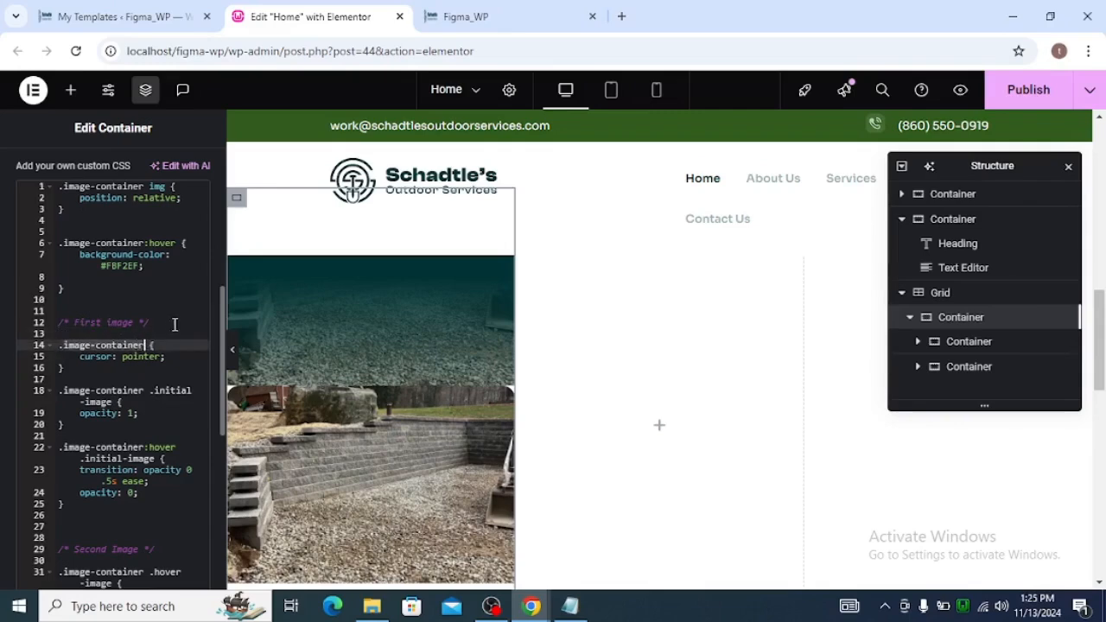
pyautogui.scroll(5, 146, 368)
pyautogui.click(81, 242)
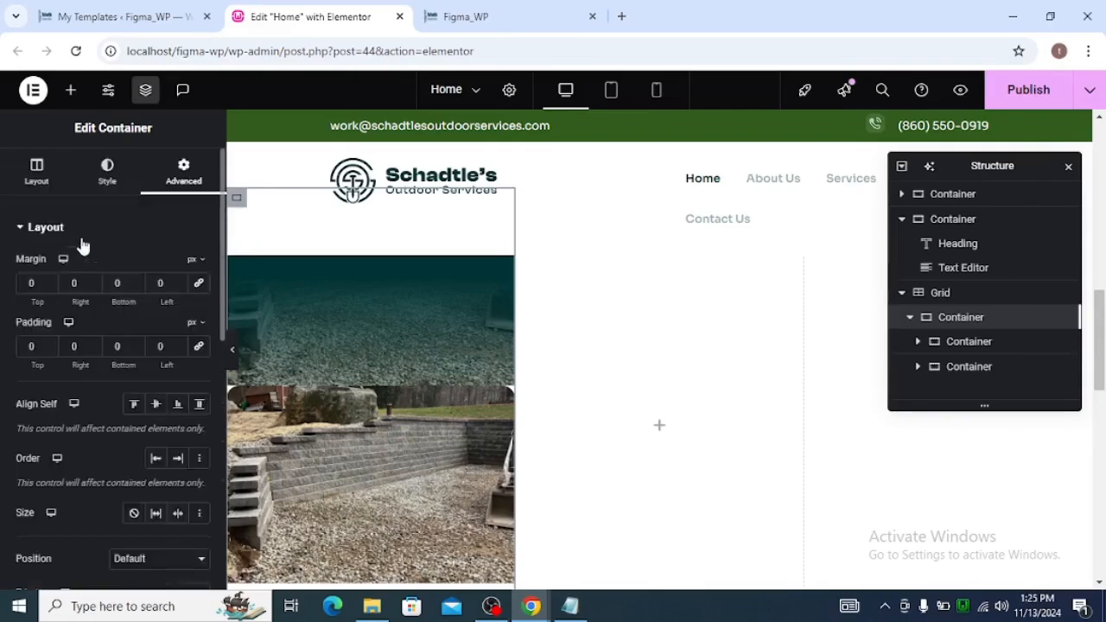
pyautogui.scroll(-3, 128, 310)
pyautogui.click(152, 494)
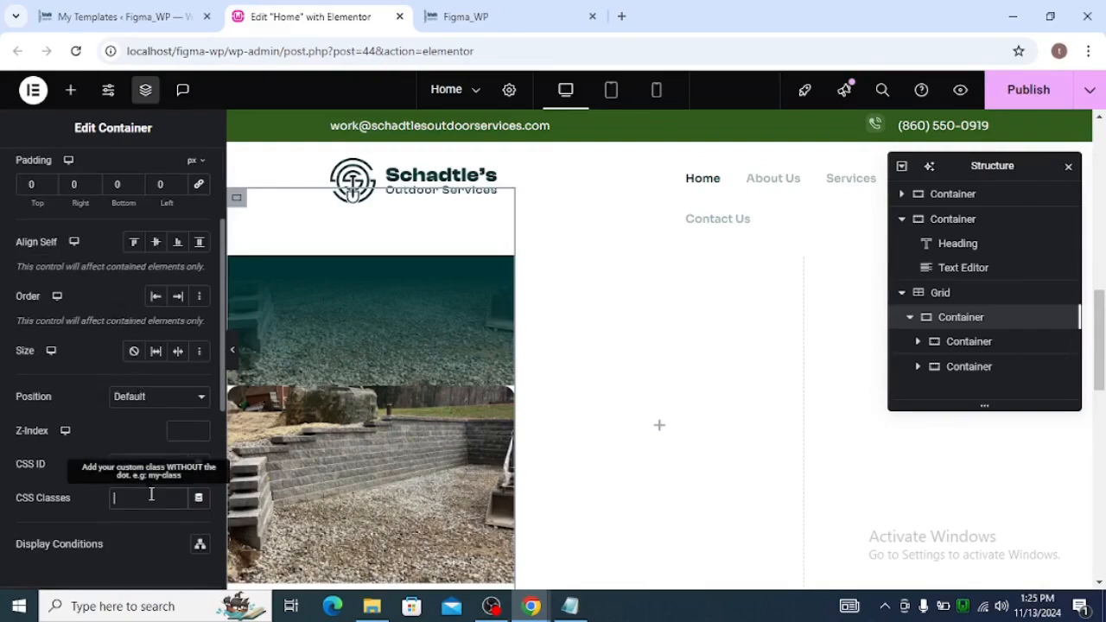
pyautogui.write('image-container')
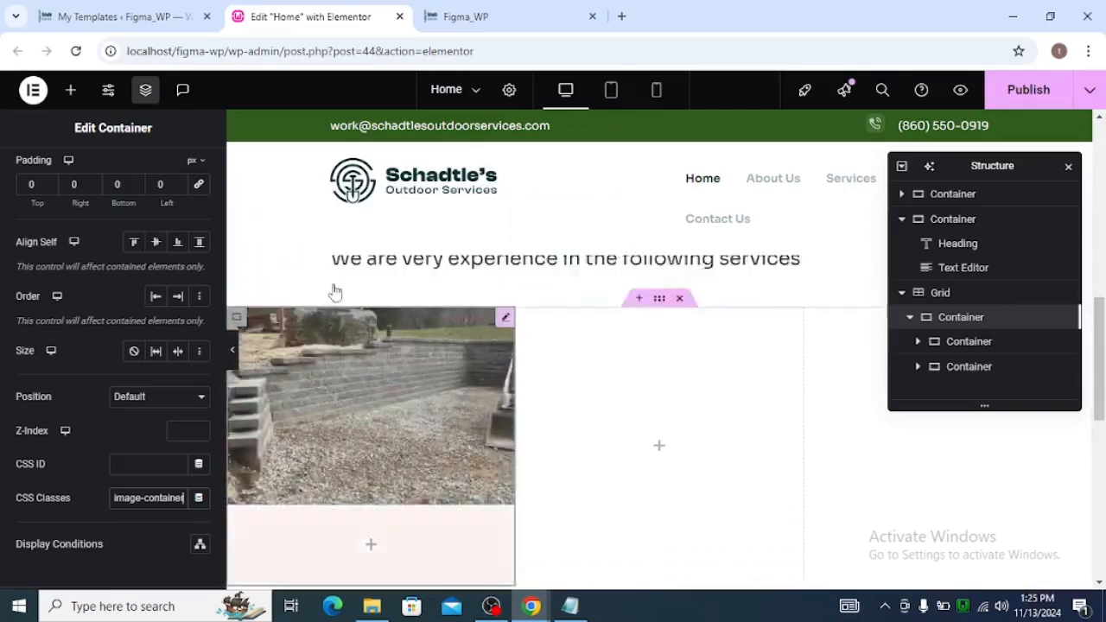
pyautogui.click(233, 354)
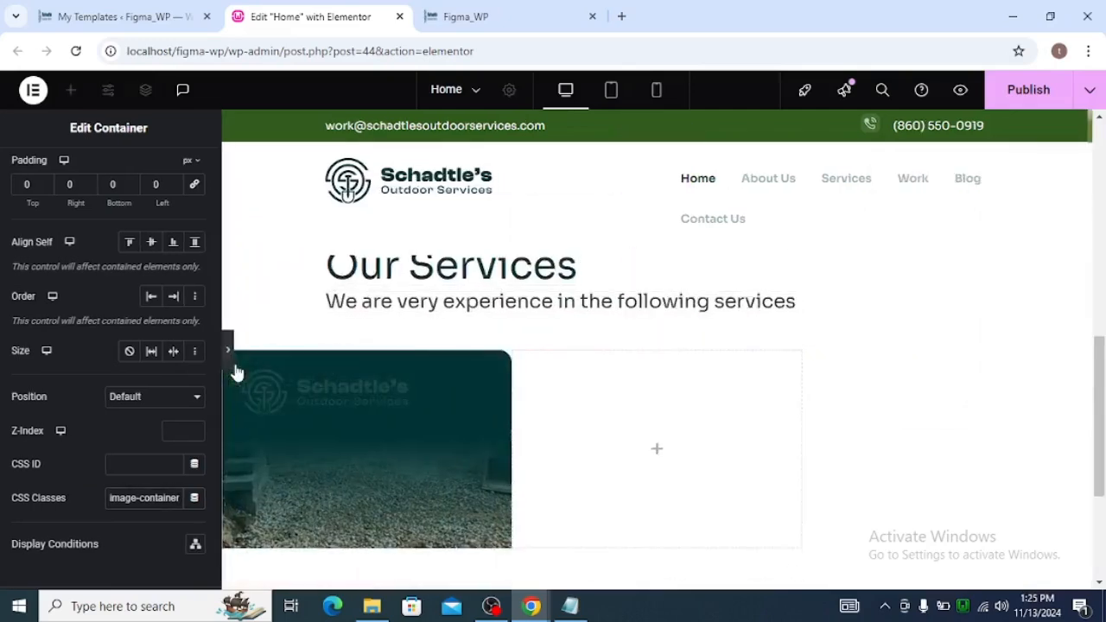
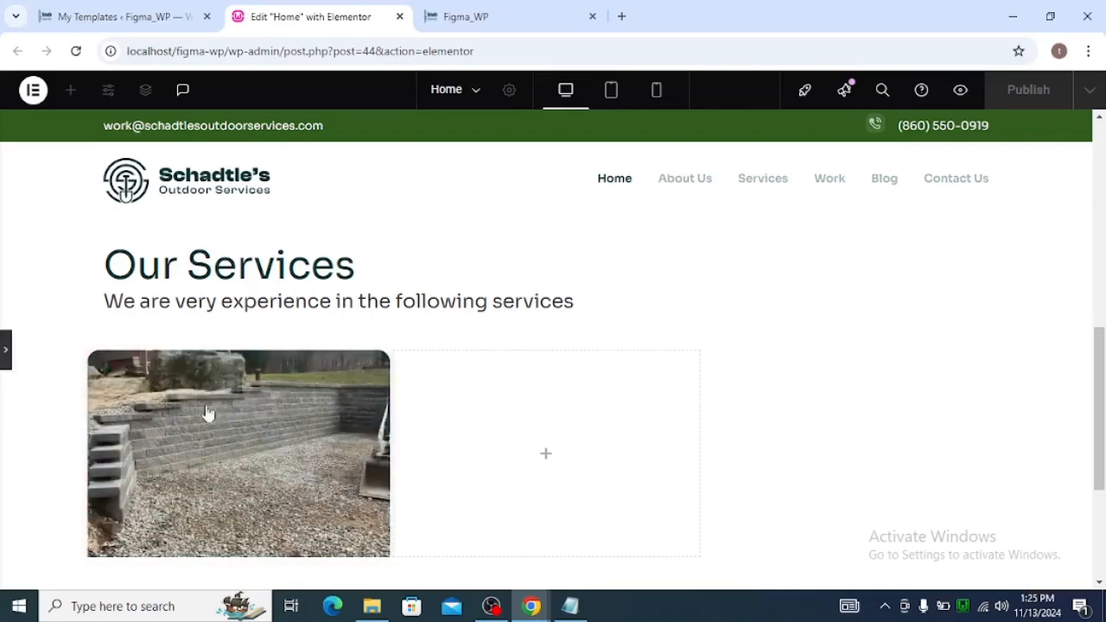
pyautogui.click(8, 357)
# Step: Open the widget library for the empty lower container of the first service card
pyautogui.scroll(-3, 531, 345)
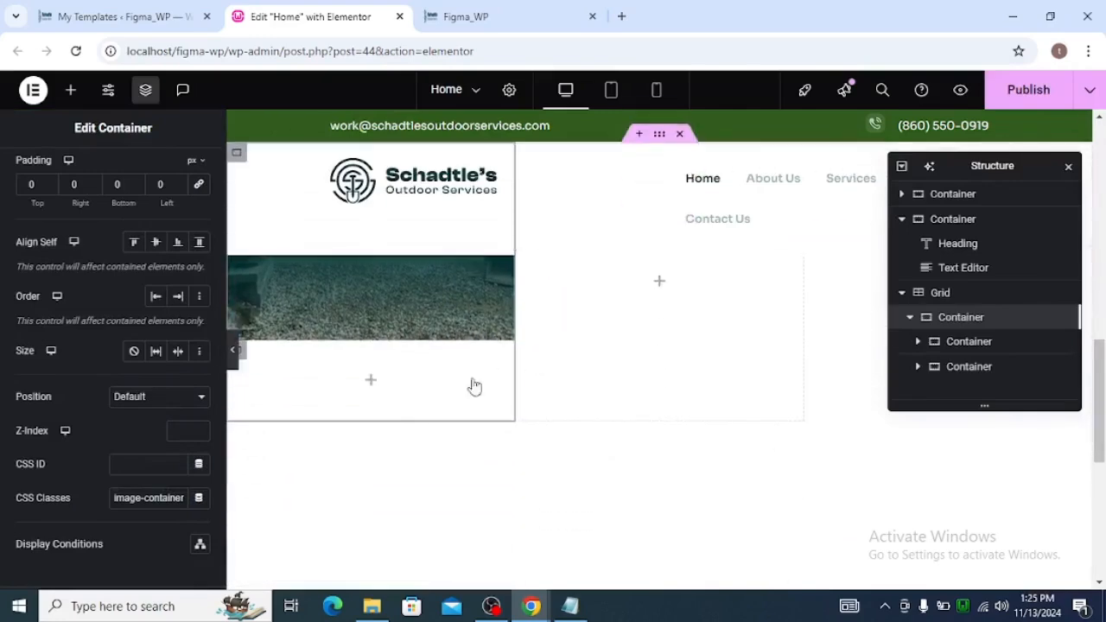
pyautogui.click(372, 386)
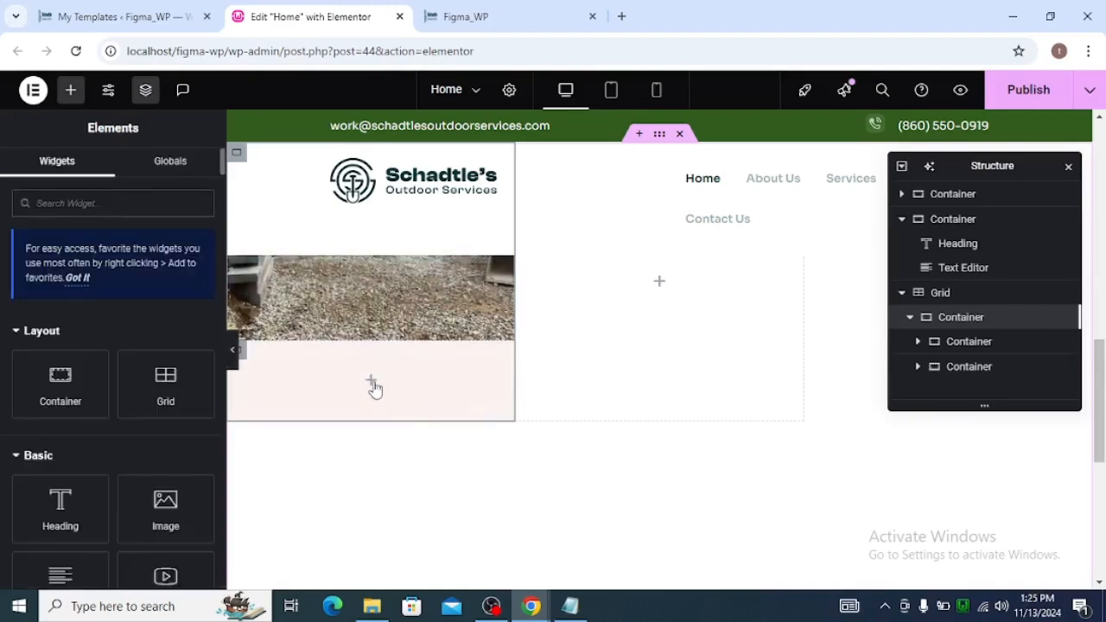
# Step: Select the empty inner container below the first card's image and show the available widgets
pyautogui.click(942, 373)
pyautogui.click(917, 368)
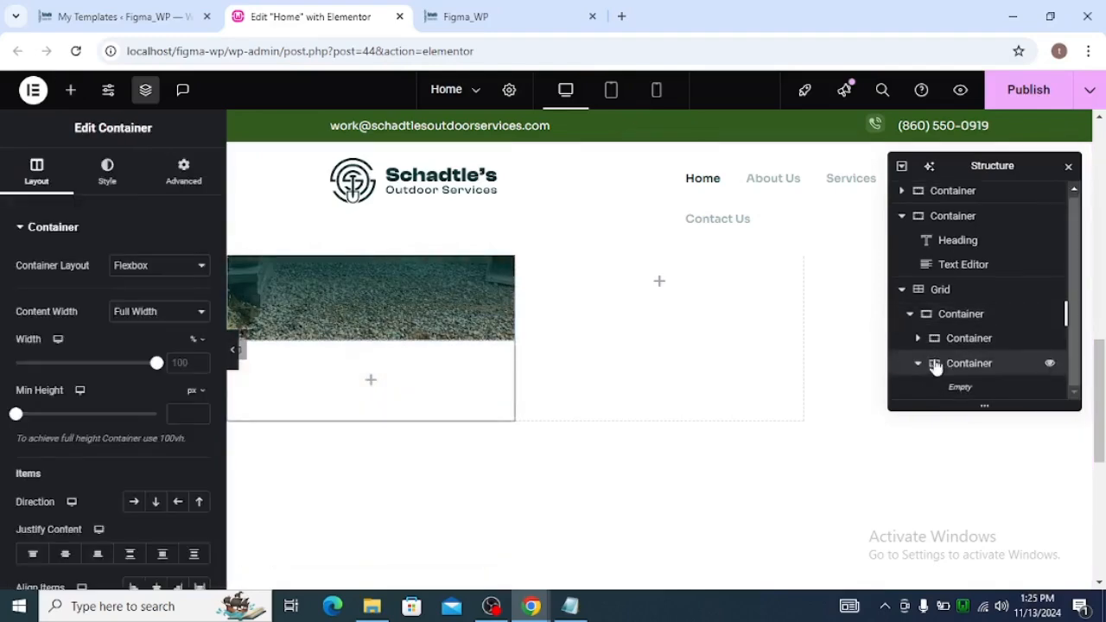
pyautogui.click(71, 90)
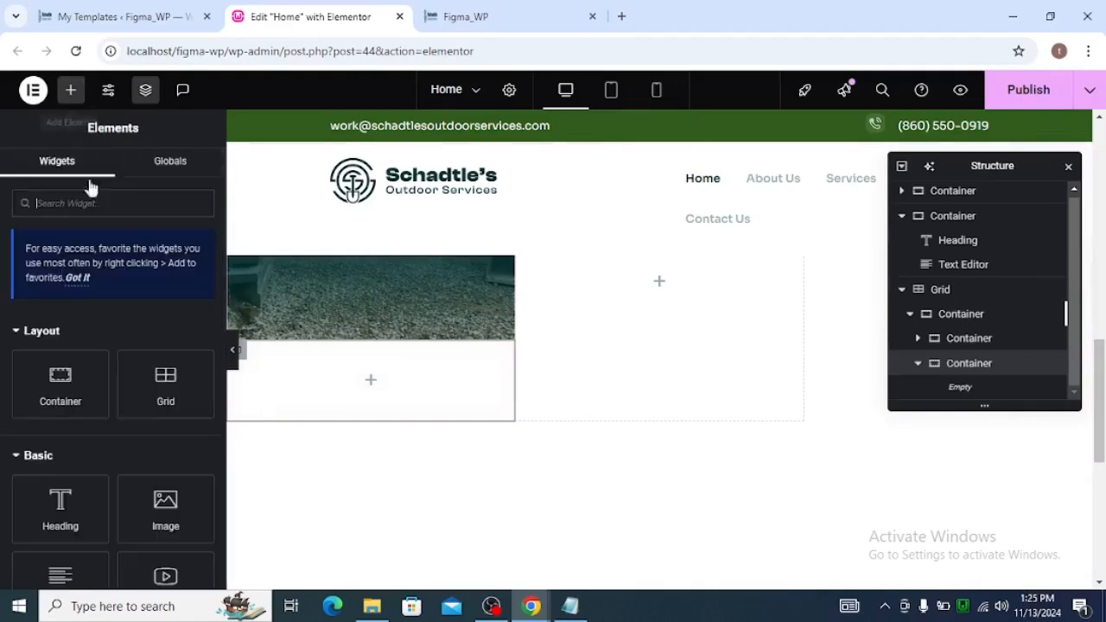
# Step: Examine the Retaining Walls card in the Figma prototype and its content block's layout in the Figma design file
pyautogui.hotkey('alt', 'Tab')
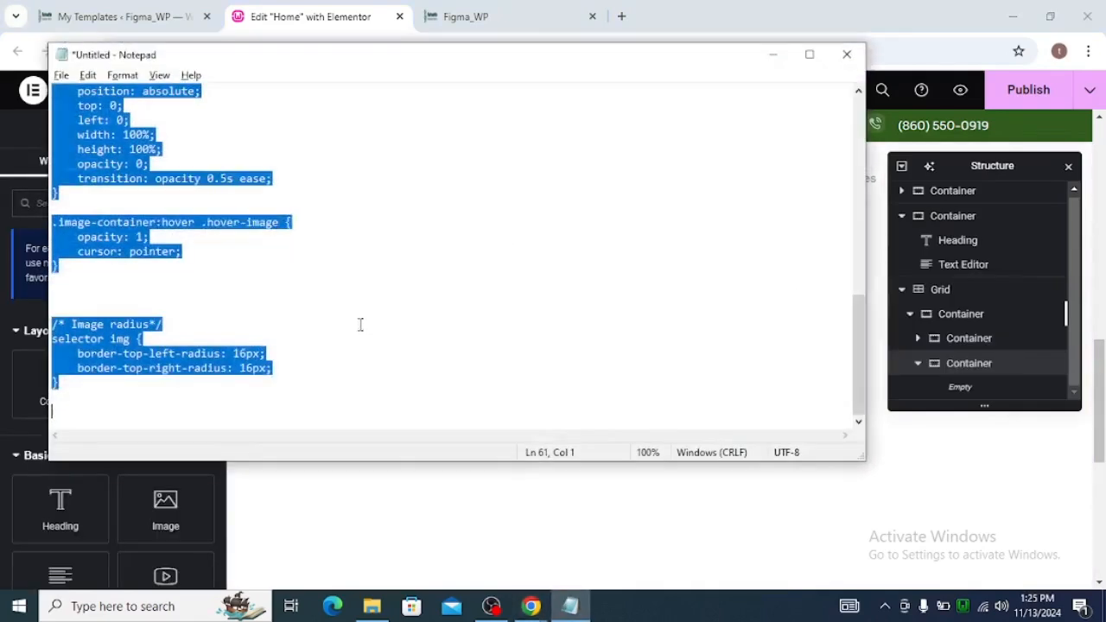
pyautogui.hotkey('alt', 'Tab')
pyautogui.press('Tab')
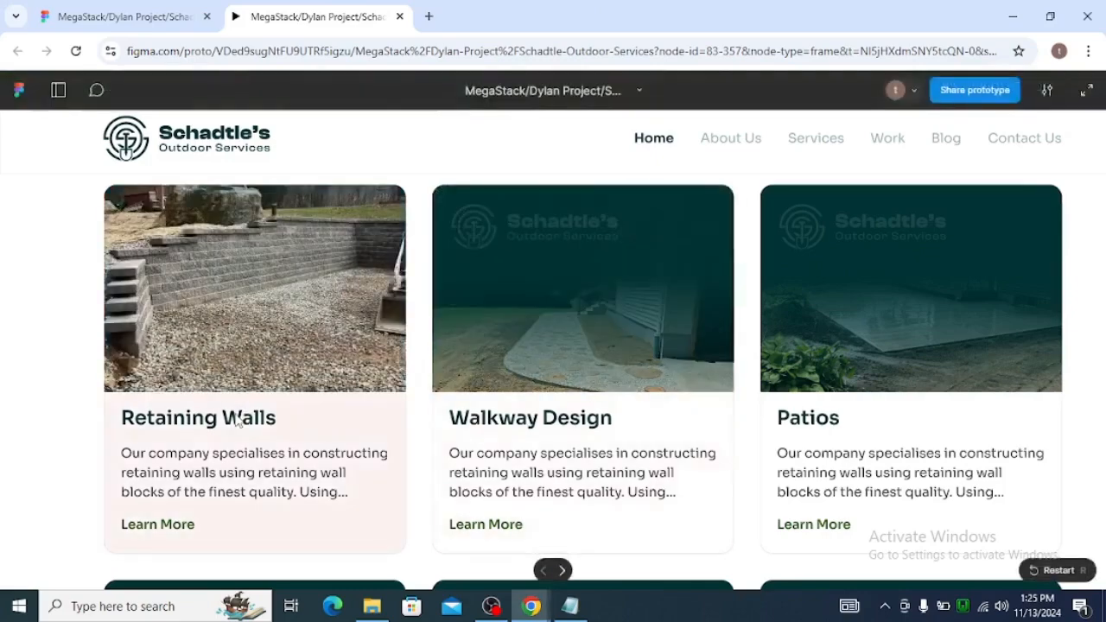
pyautogui.click(198, 436)
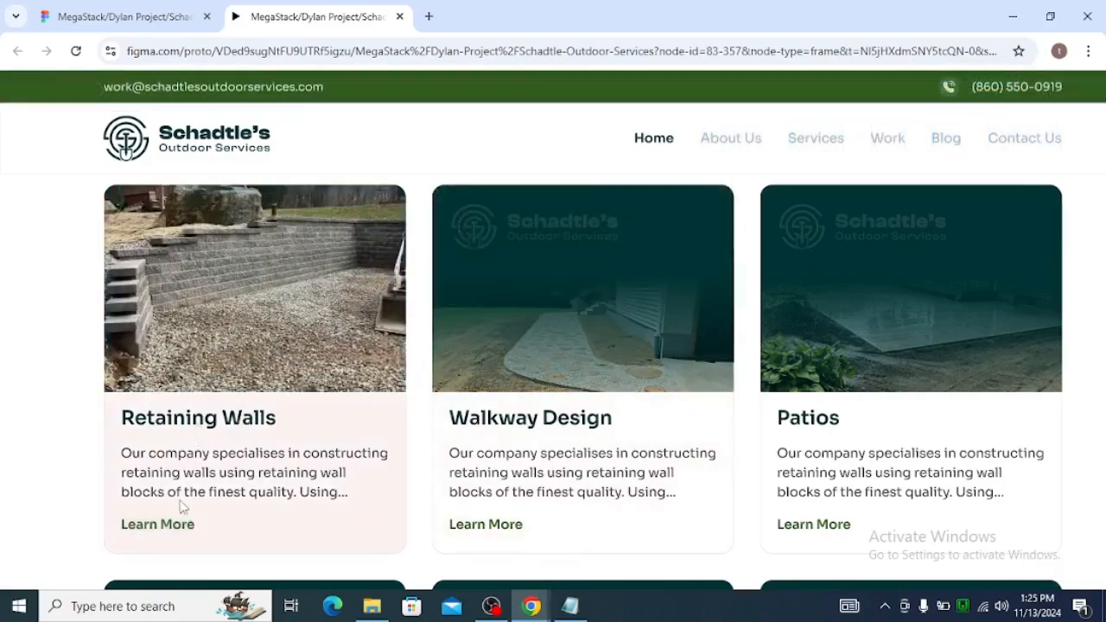
pyautogui.click(173, 17)
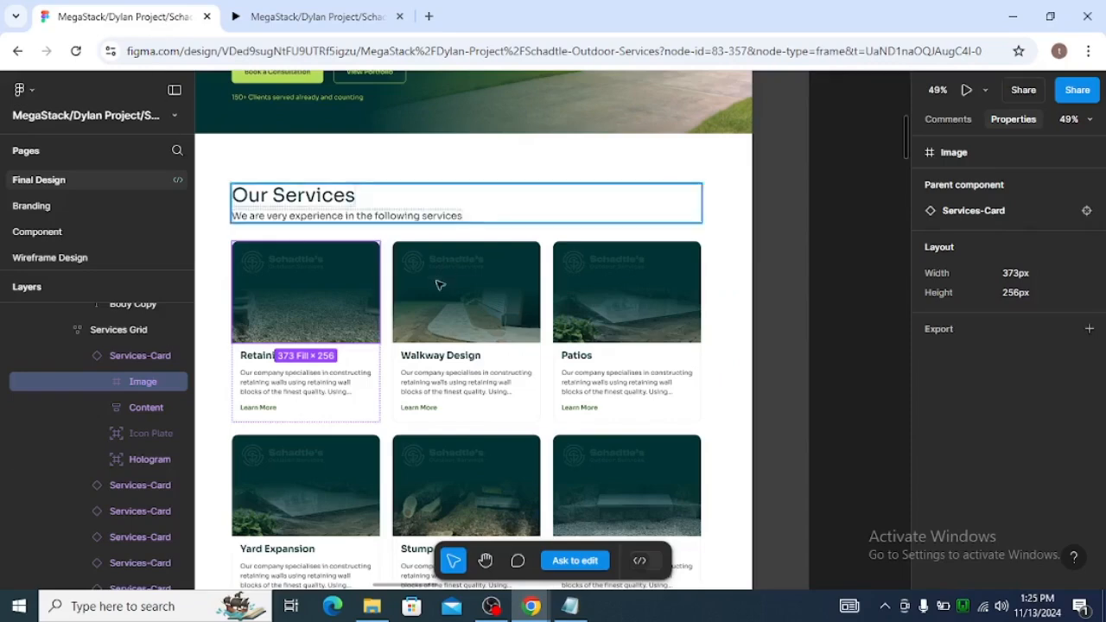
pyautogui.click(267, 362)
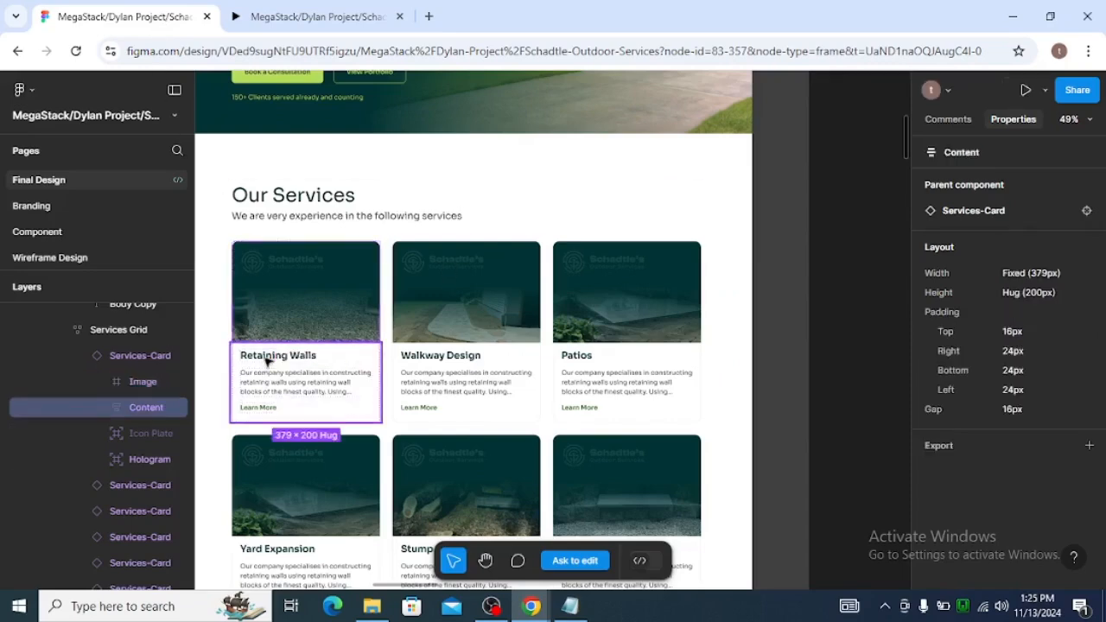
pyautogui.hotkey('alt', 'Tab')
pyautogui.hotkey('alt', 'Tab')
pyautogui.press('Tab')
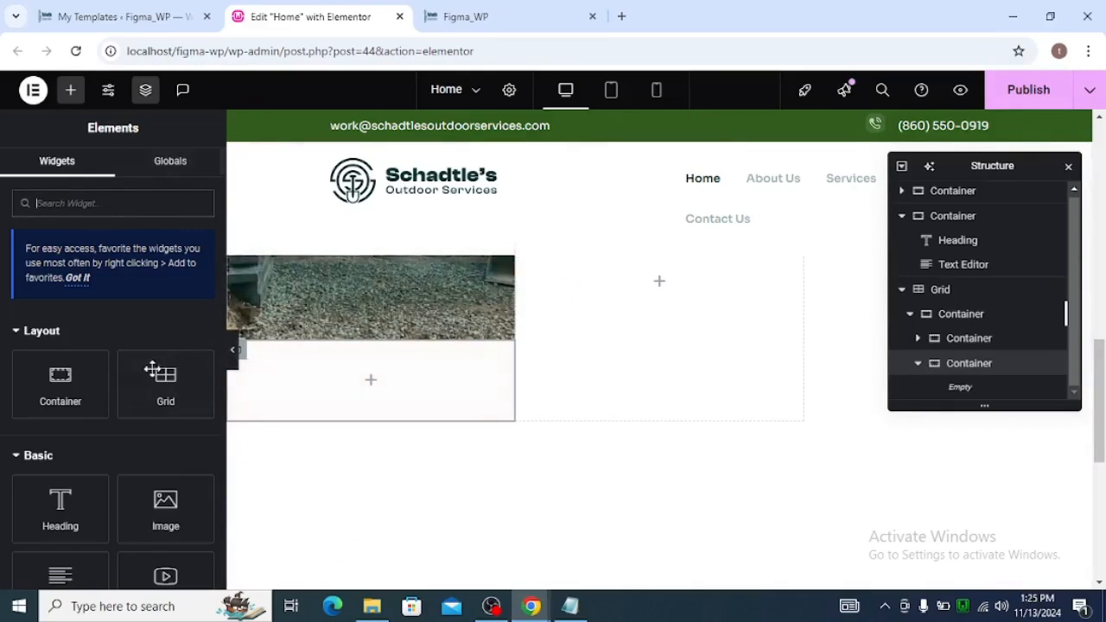
# Step: Add a Heading widget to the empty container and title it "Retaining Walls", copied from the Figma card
pyautogui.moveTo(64, 505); pyautogui.dragTo(370, 395)
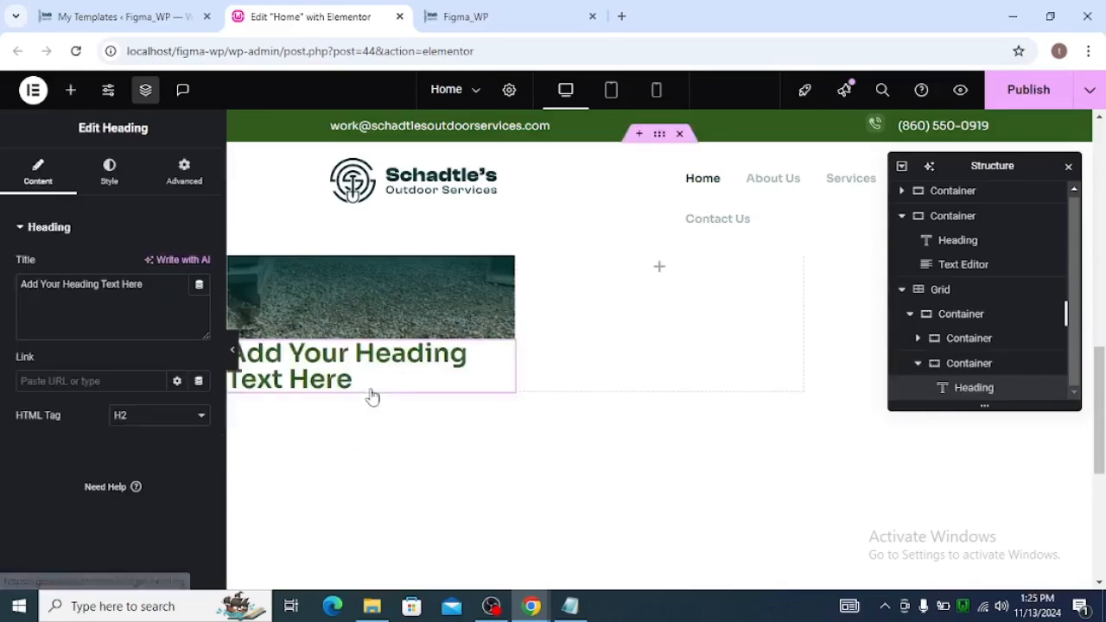
pyautogui.tripleClick(98, 305)
pyautogui.hotkey('alt', 'Tab')
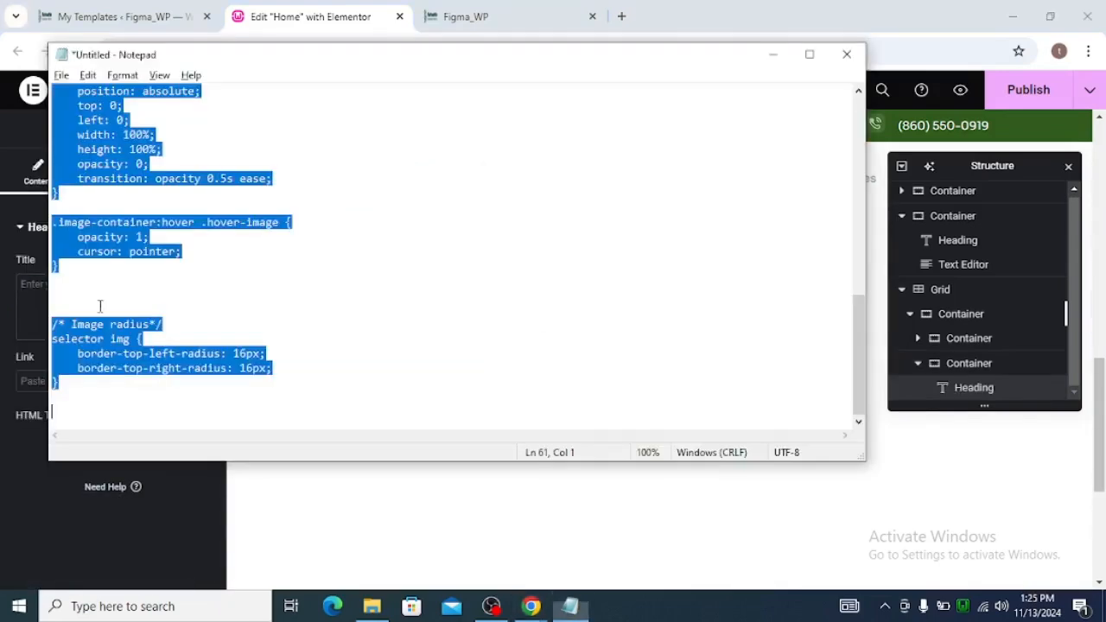
pyautogui.hotkey('alt', 'Tab')
pyautogui.press('Tab')
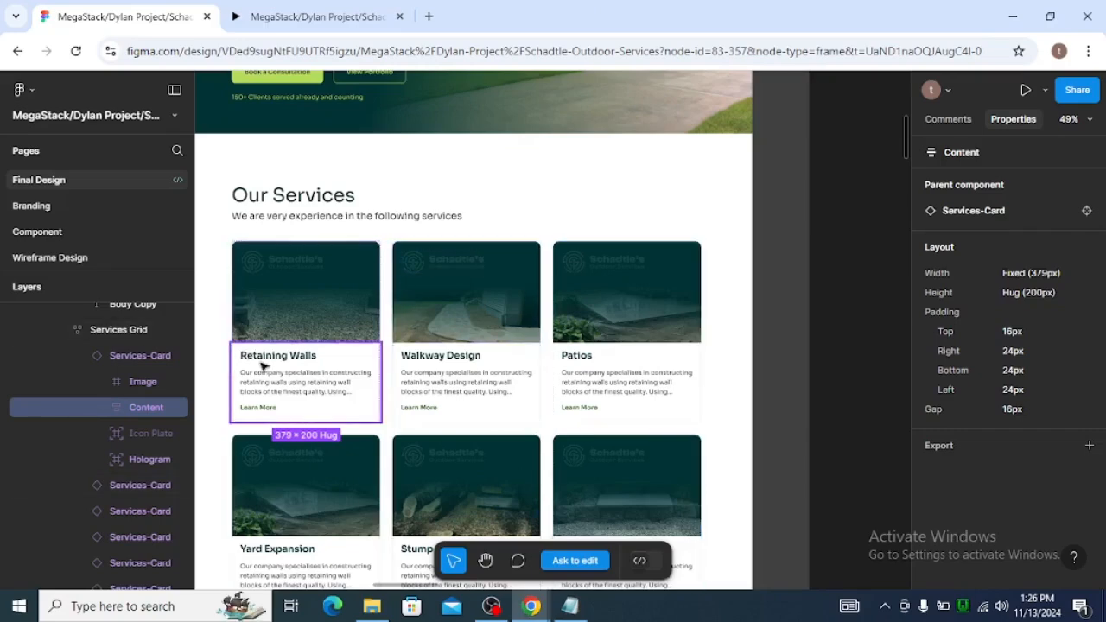
pyautogui.doubleClick(264, 358)
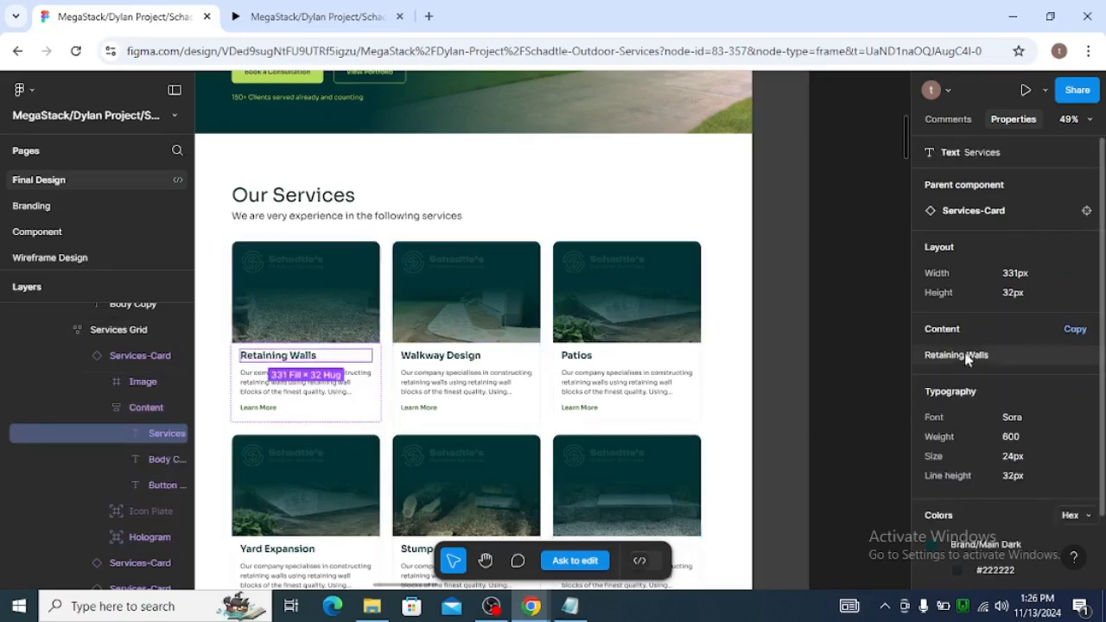
pyautogui.click(939, 354)
pyautogui.hotkey('alt', 'Tab')
pyautogui.press('Tab')
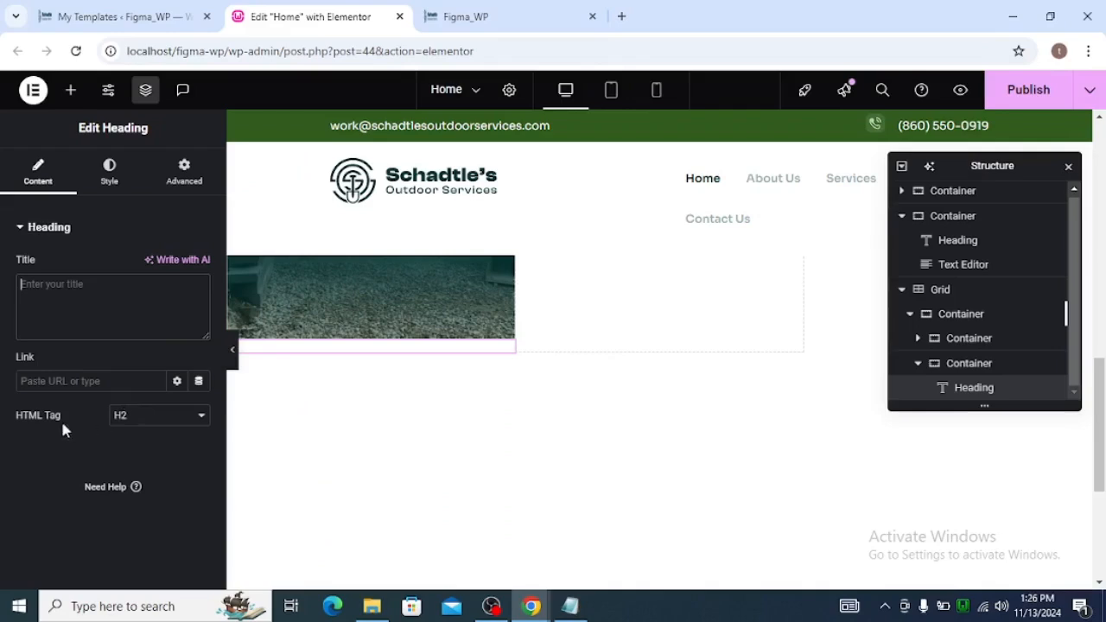
pyautogui.hotkey('ctrl', 'v')
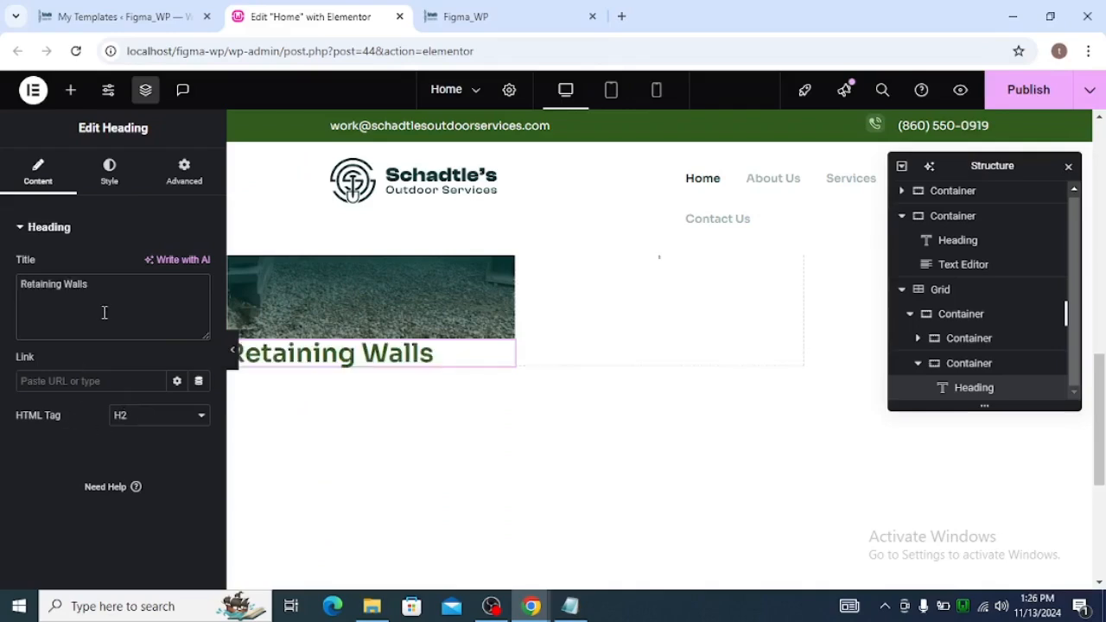
# Step: Add a Text Editor widget below the Retaining Walls heading
pyautogui.click(71, 93)
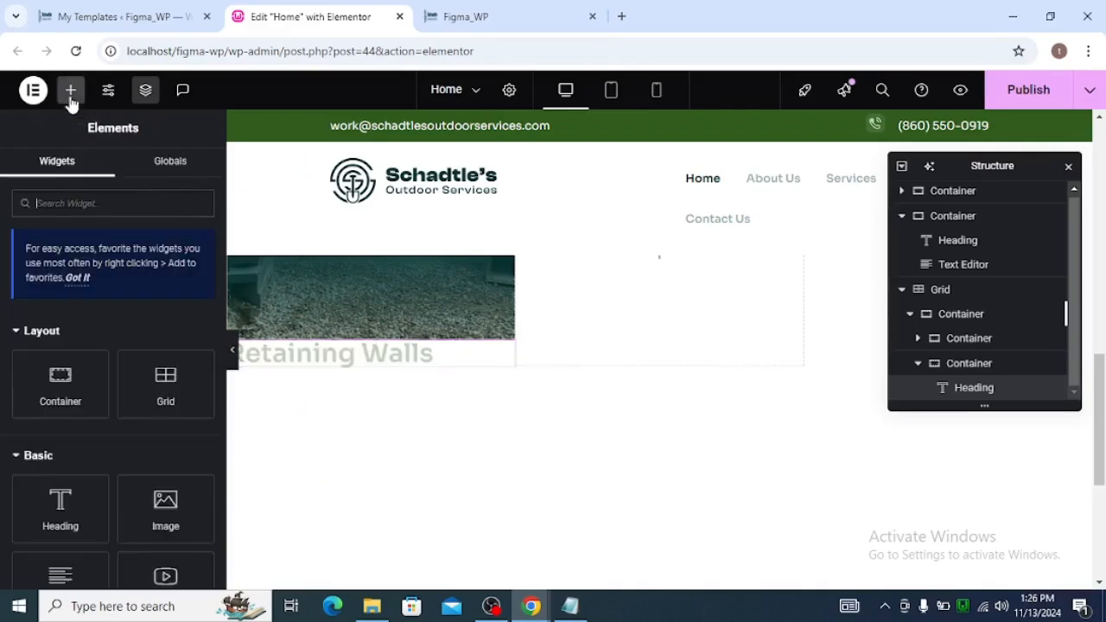
pyautogui.write('text')
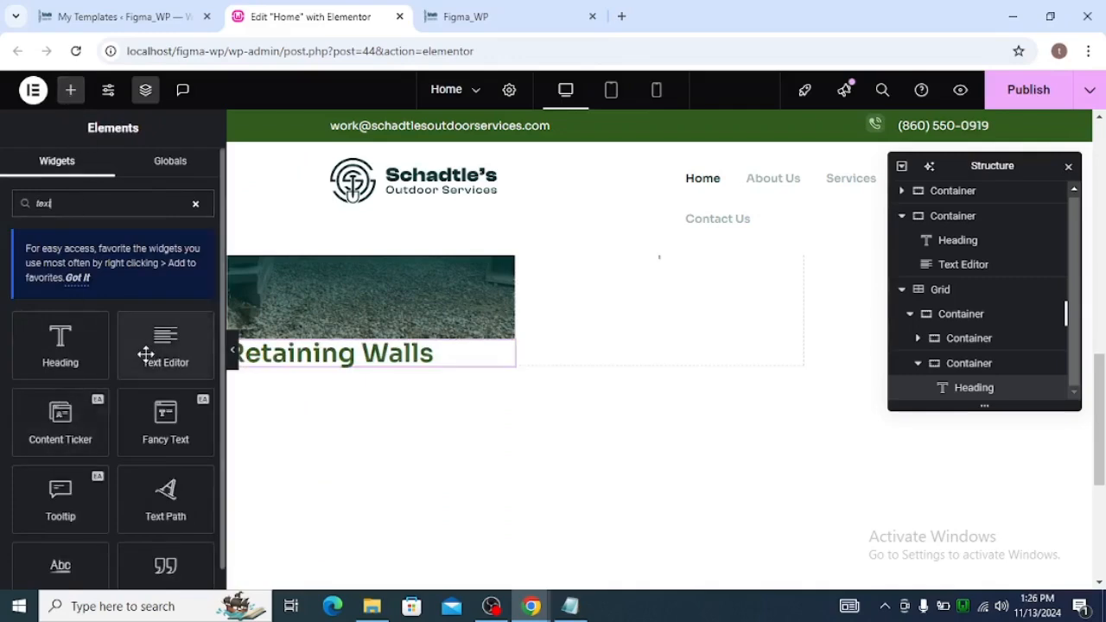
pyautogui.moveTo(145, 352); pyautogui.dragTo(372, 385)
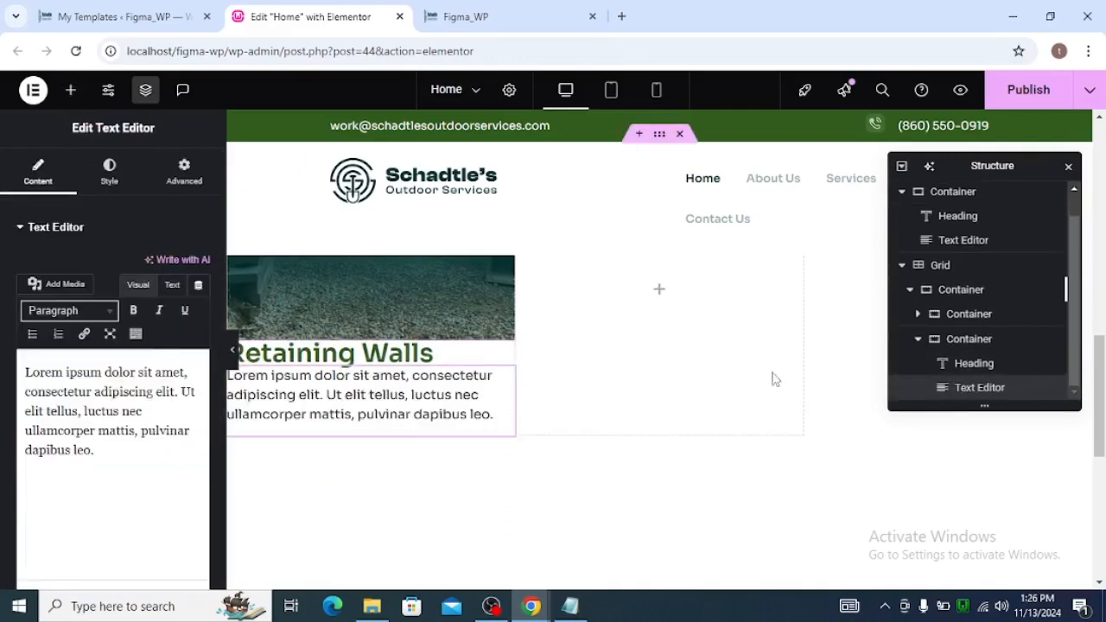
# Step: Replace the placeholder paragraph with the Retaining Walls body copy from the Figma design, entered as plain text
pyautogui.hotkey('alt', 'Tab')
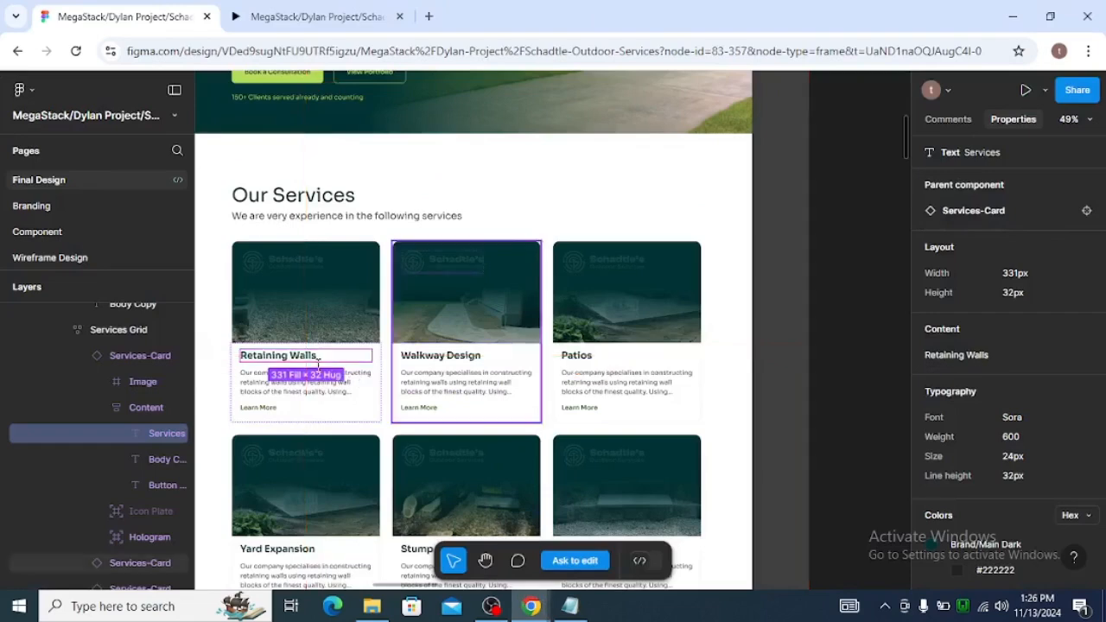
pyautogui.click(296, 392)
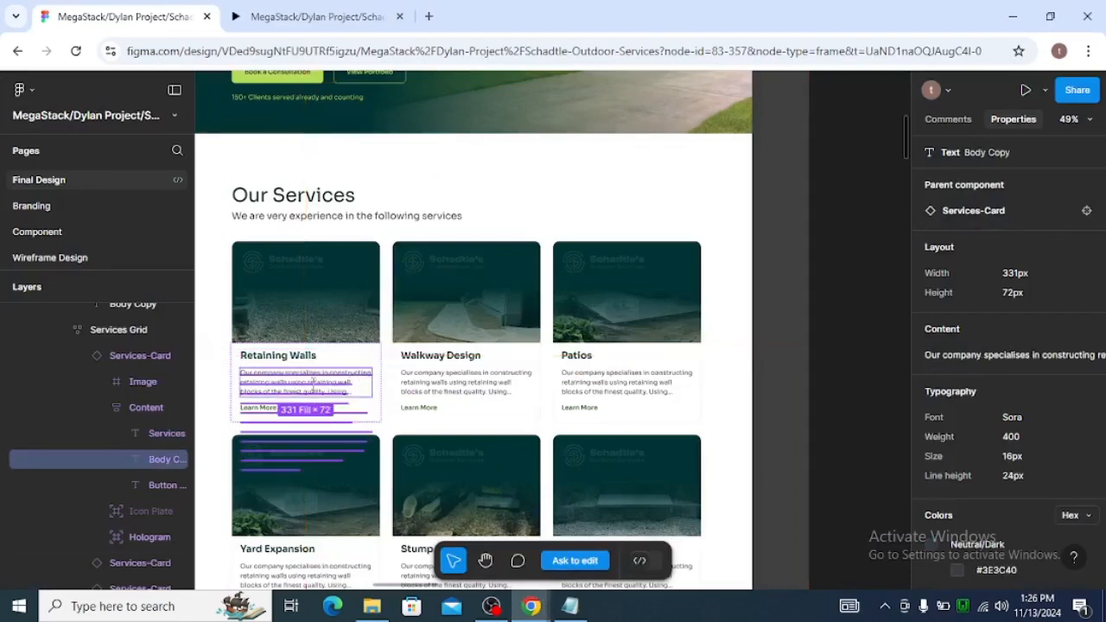
pyautogui.click(989, 354)
pyautogui.hotkey('alt', 'Tab')
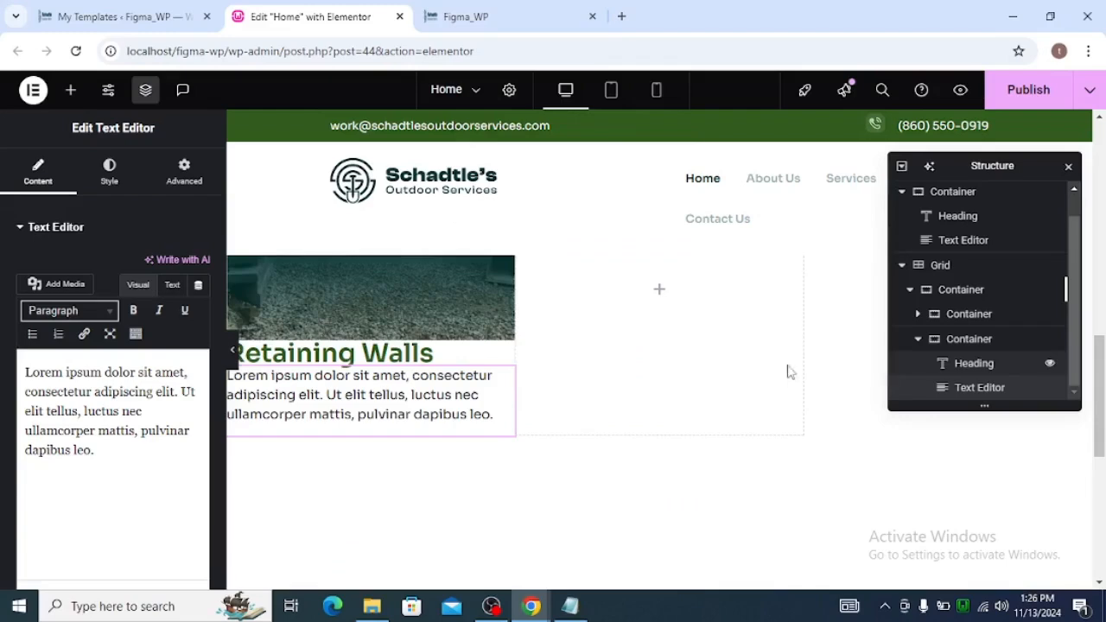
pyautogui.click(172, 285)
pyautogui.click(128, 454)
pyautogui.hotkey('ctrl', 'a')
pyautogui.hotkey('ctrl', 'v')
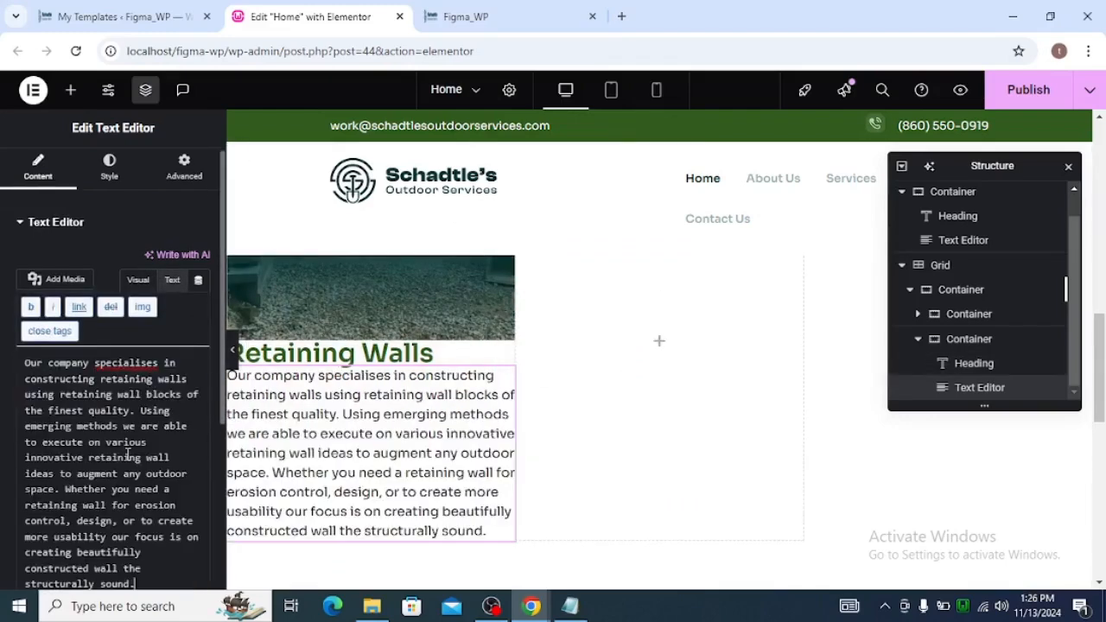
# Step: Shorten the card's description to end with "Using..." and compare it with the body copy in the Figma card
pyautogui.hotkey('alt', 'Tab')
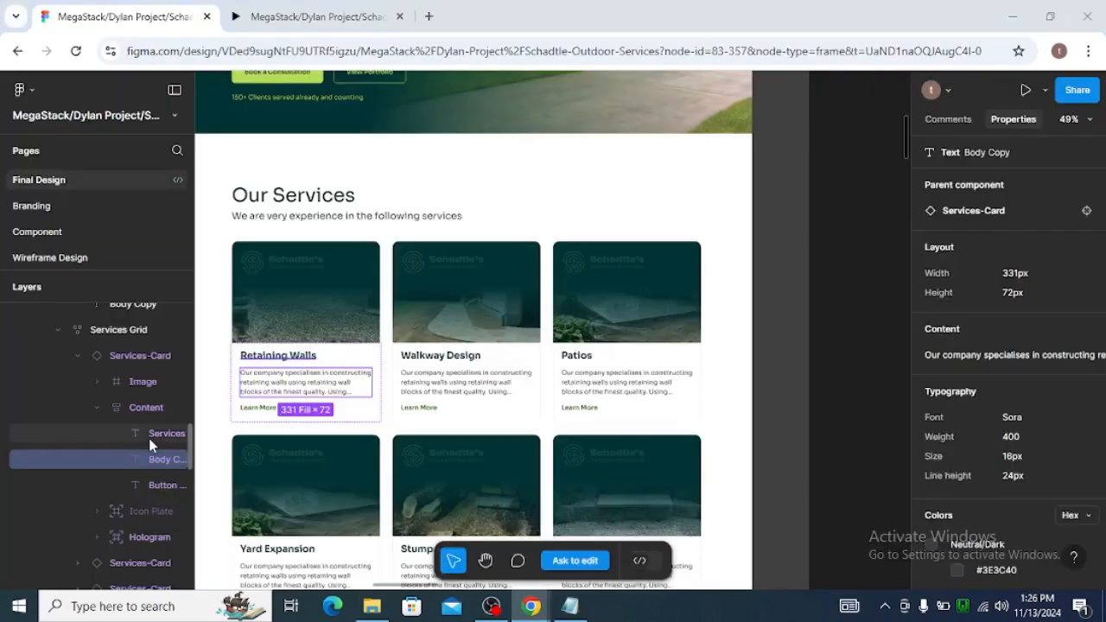
pyautogui.hotkey('alt', 'Tab')
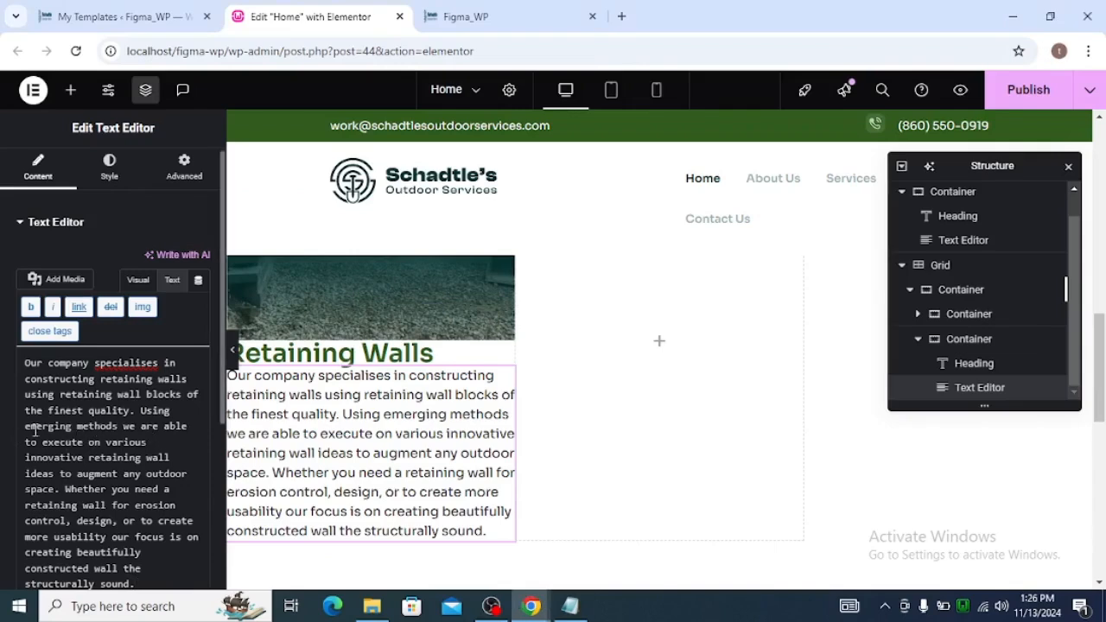
pyautogui.moveTo(24, 426); pyautogui.dragTo(190, 585)
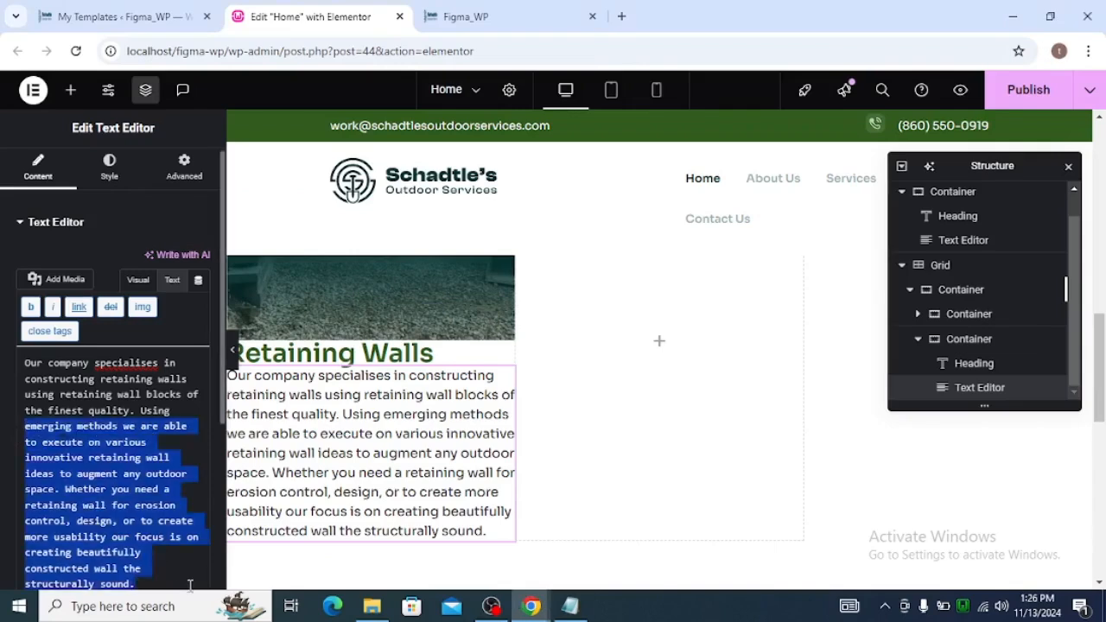
pyautogui.press('BackSpace')
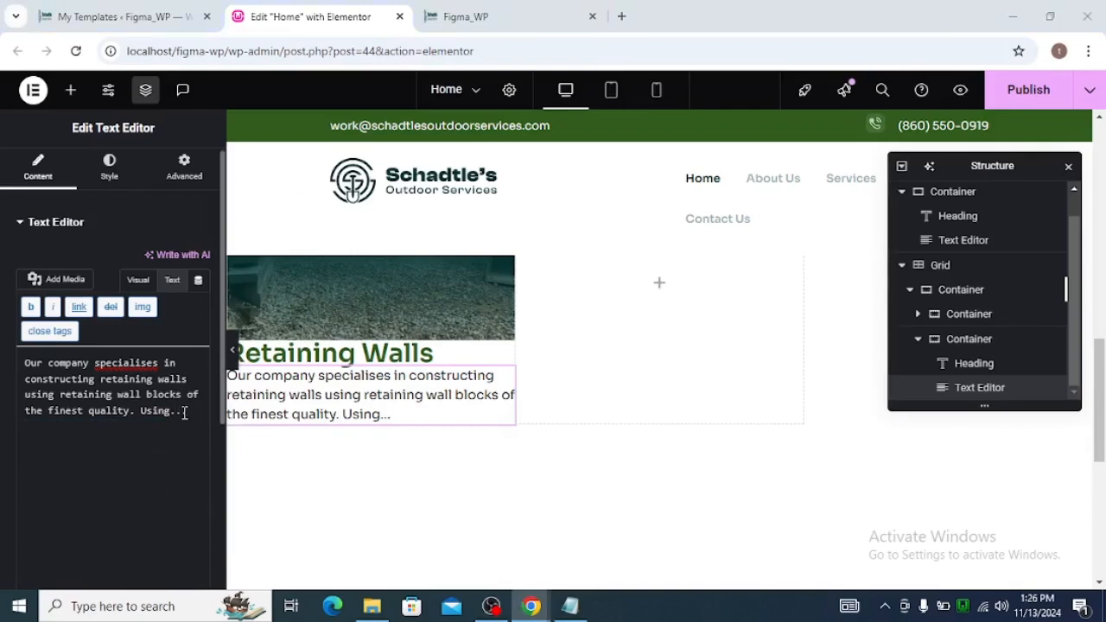
pyautogui.hotkey('alt', 'Tab')
pyautogui.doubleClick(309, 383)
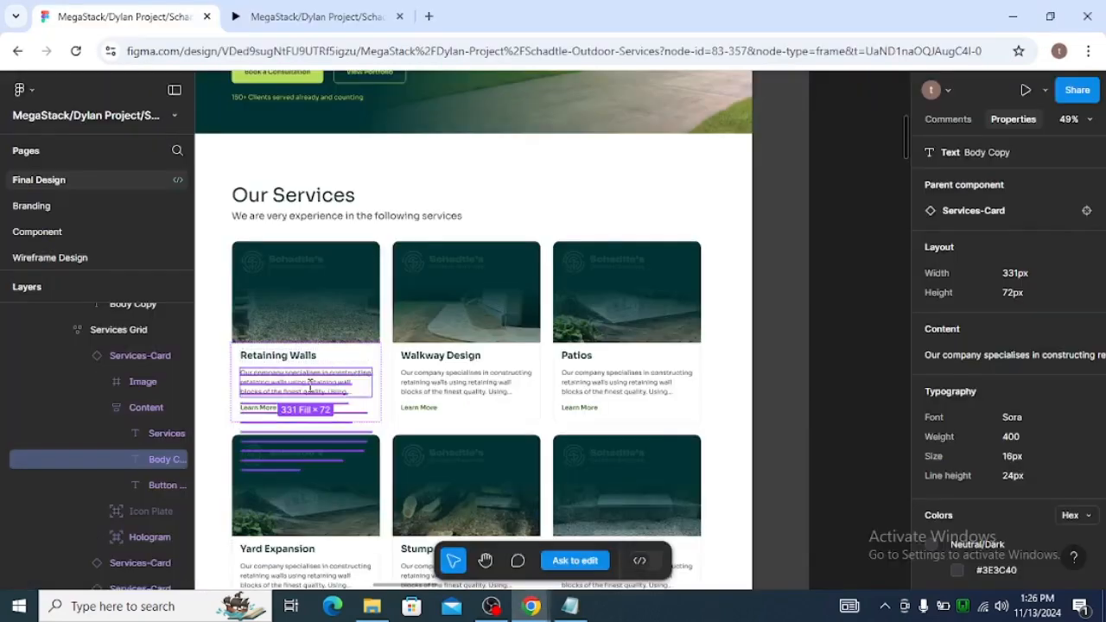
pyautogui.hotkey('alt', 'Tab')
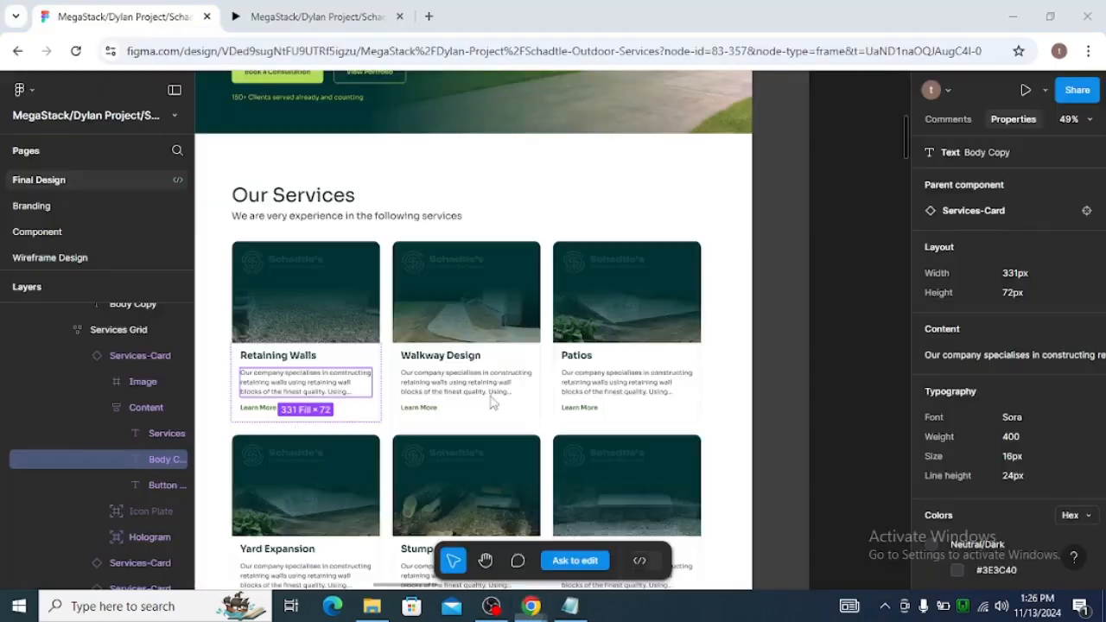
pyautogui.hotkey('alt', 'Tab')
pyautogui.hotkey('alt', 'Tab')
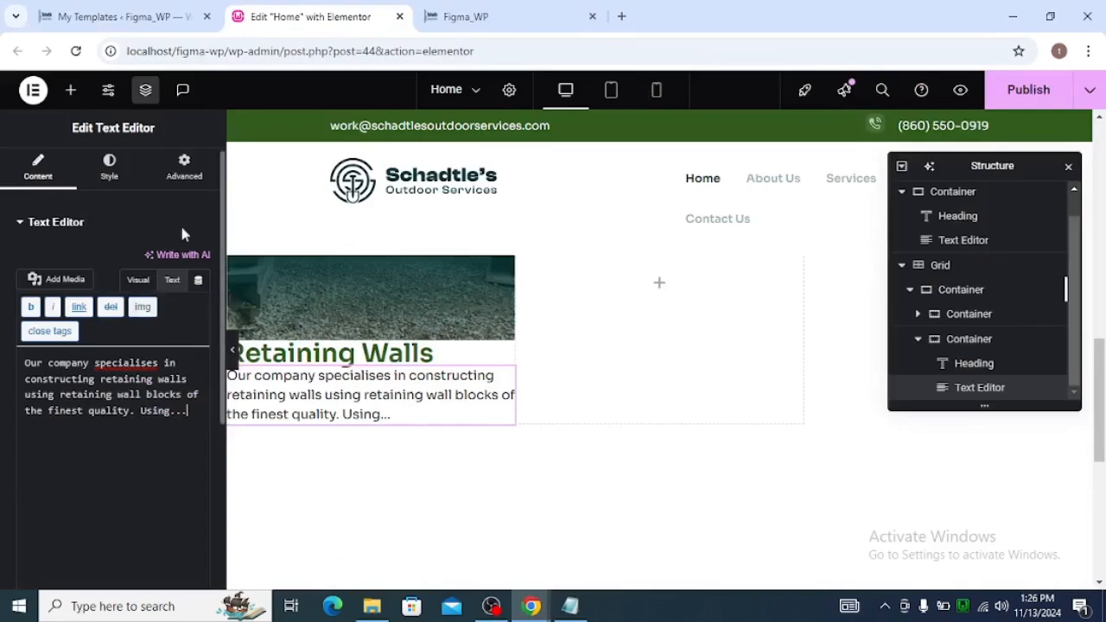
# Step: Add a Button widget below the card's description text
pyautogui.click(72, 90)
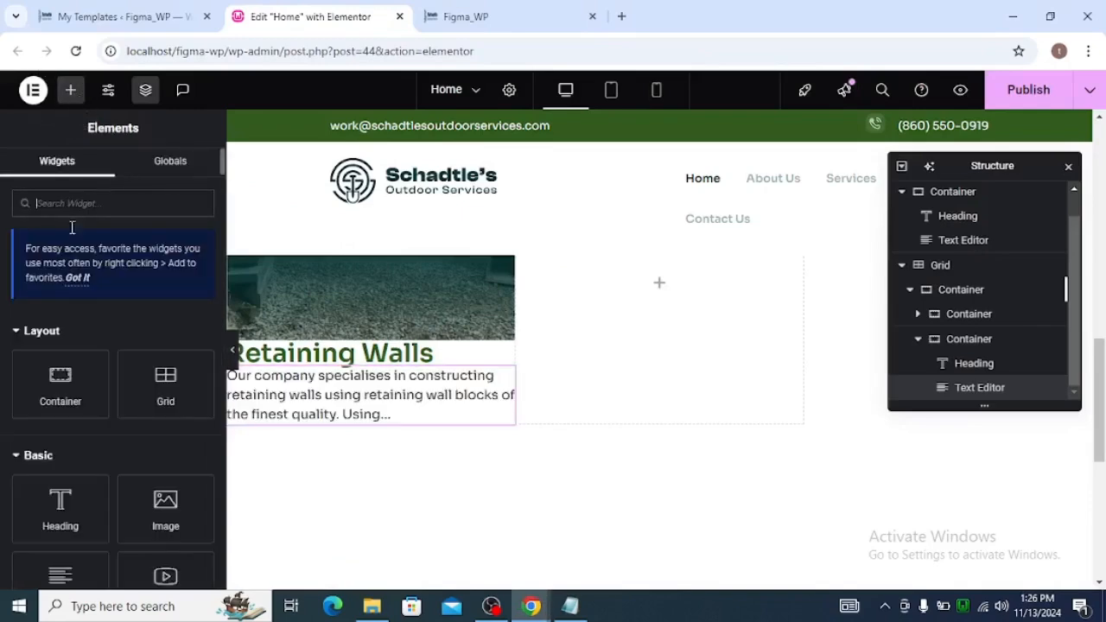
pyautogui.write('bu')
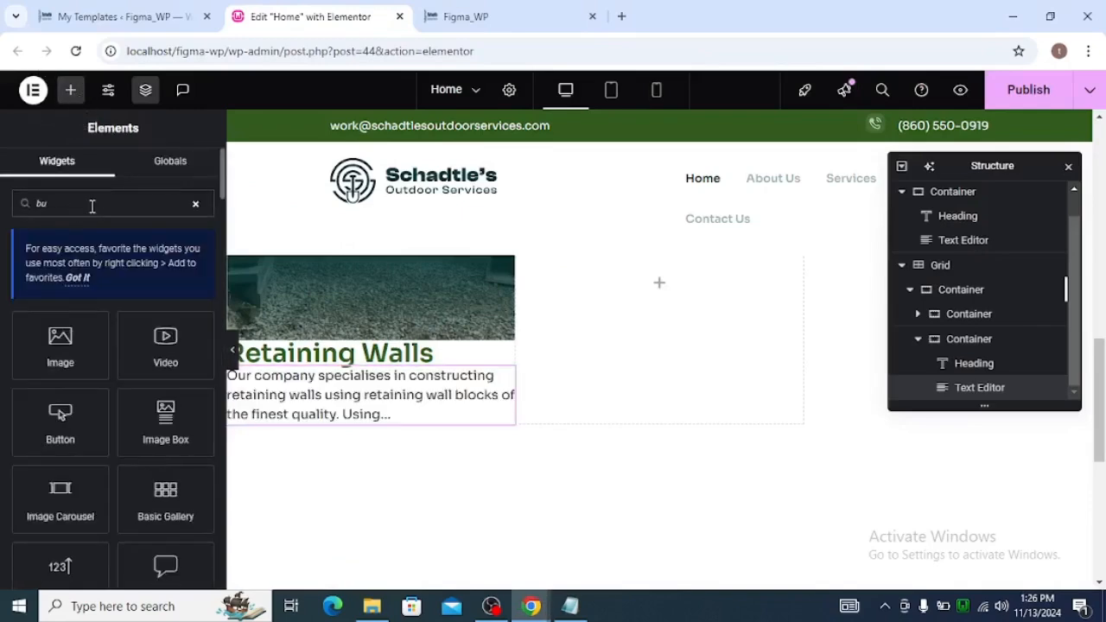
pyautogui.click(60, 415)
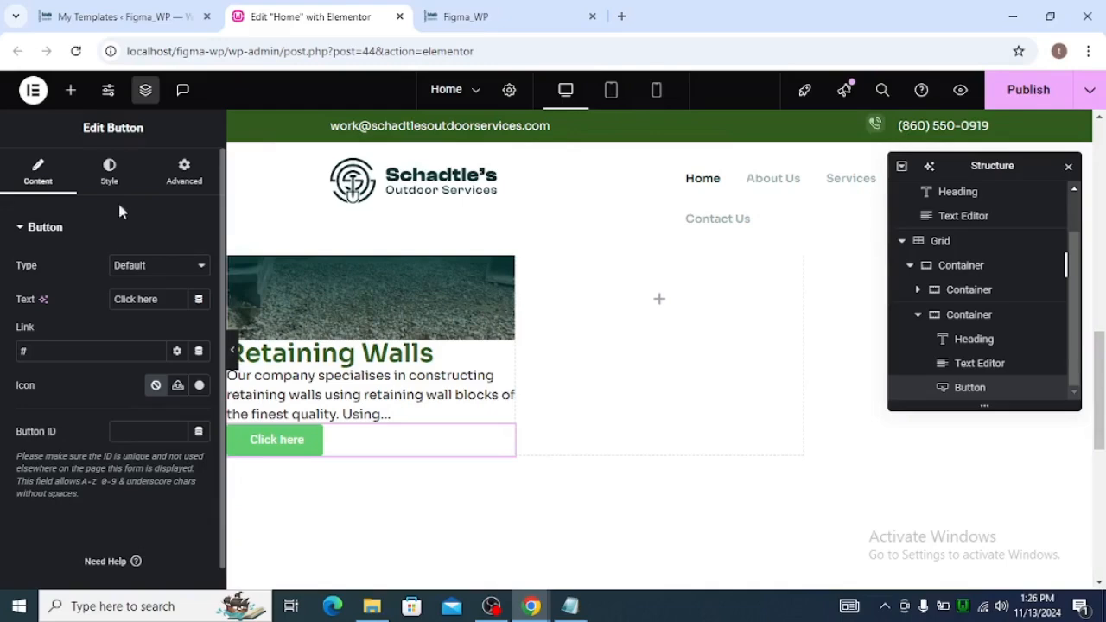
# Step: Make the normal-state background colour of the Retaining Walls card's button fully transparent
pyautogui.click(109, 172)
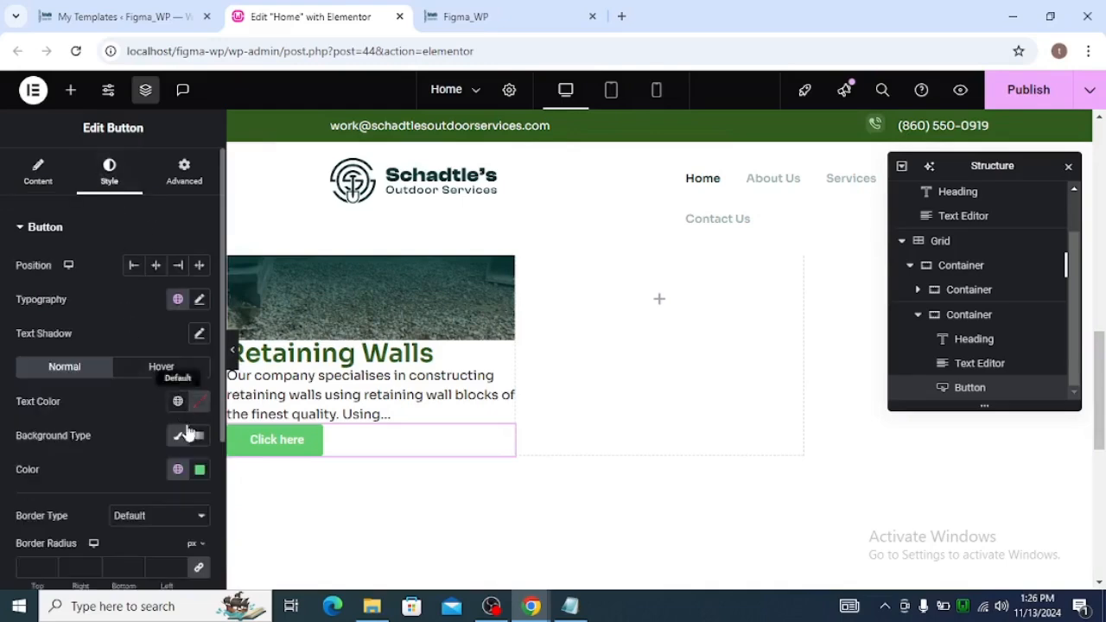
pyautogui.click(198, 472)
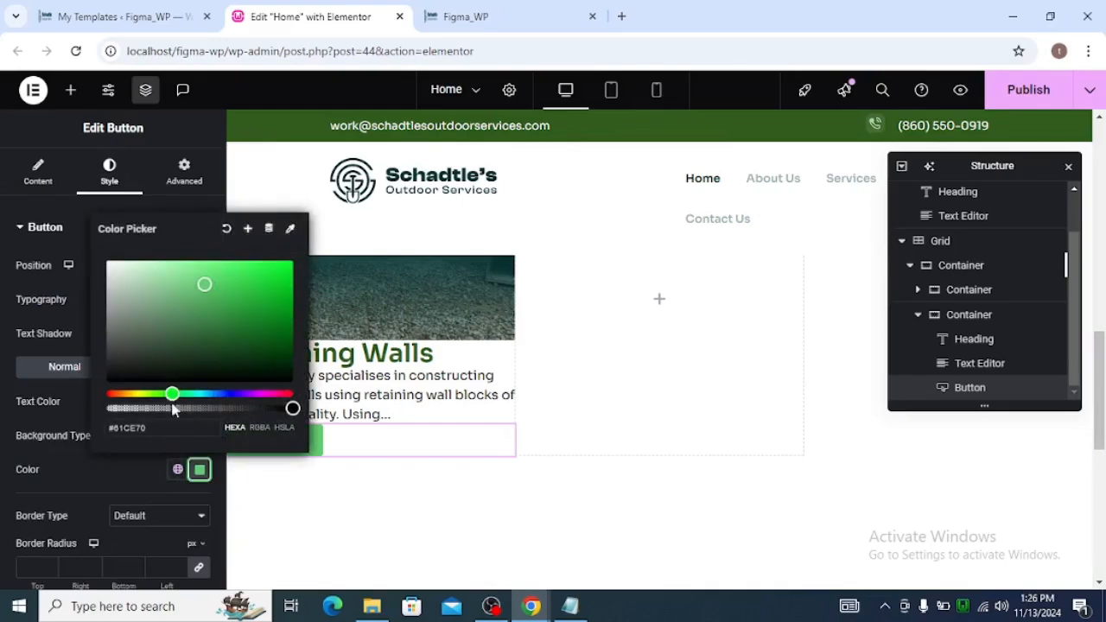
pyautogui.moveTo(173, 395); pyautogui.dragTo(72, 398)
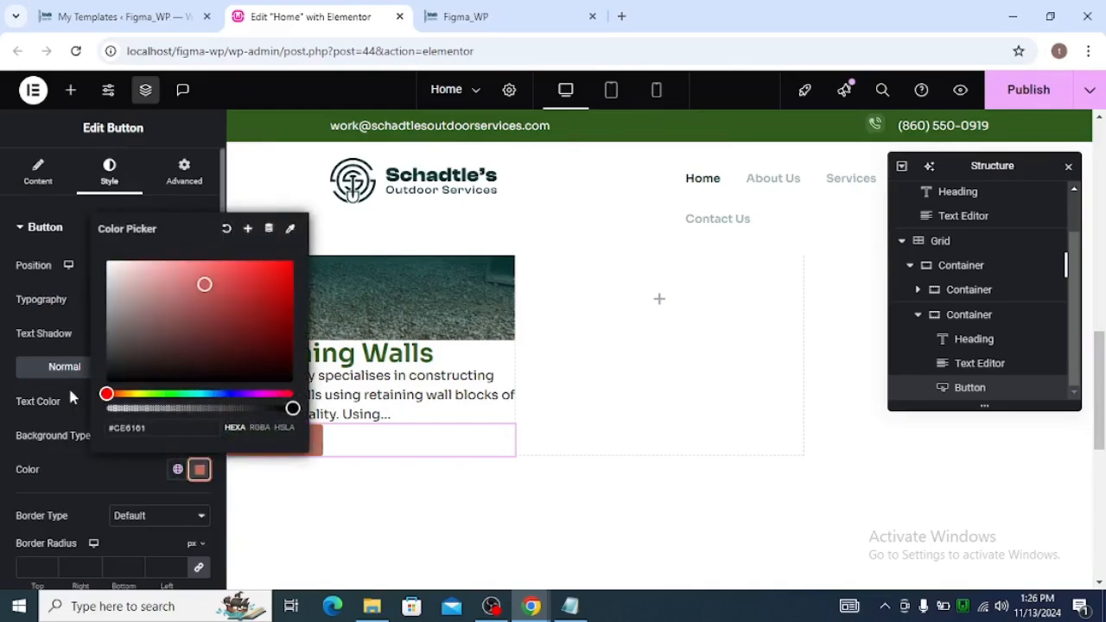
pyautogui.click(199, 469)
pyautogui.click(199, 470)
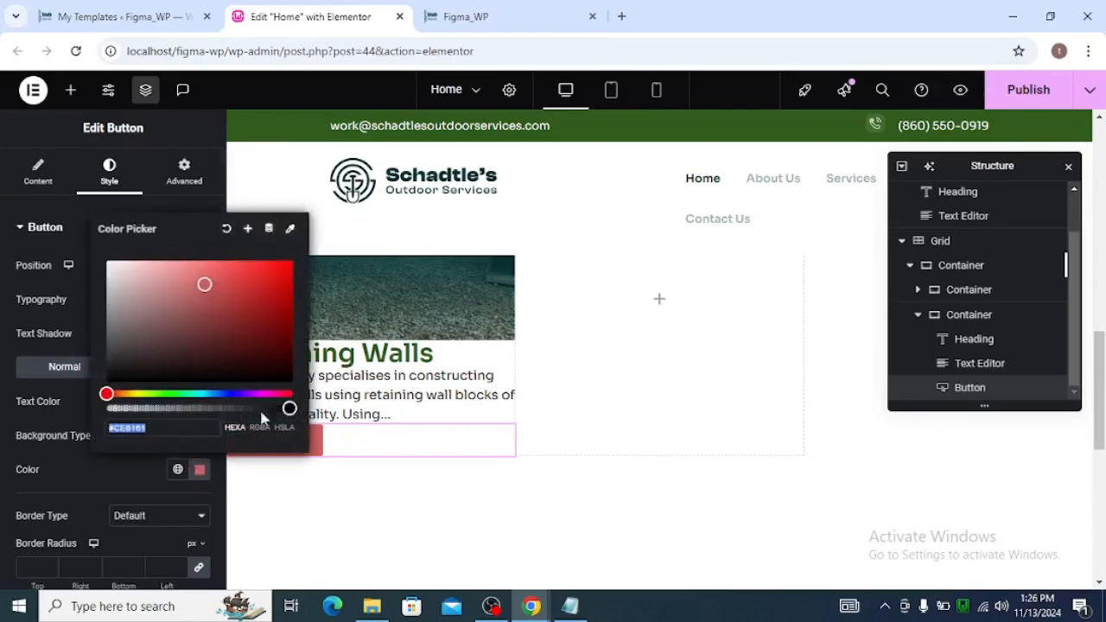
pyautogui.press('BackSpace')
pyautogui.click(104, 467)
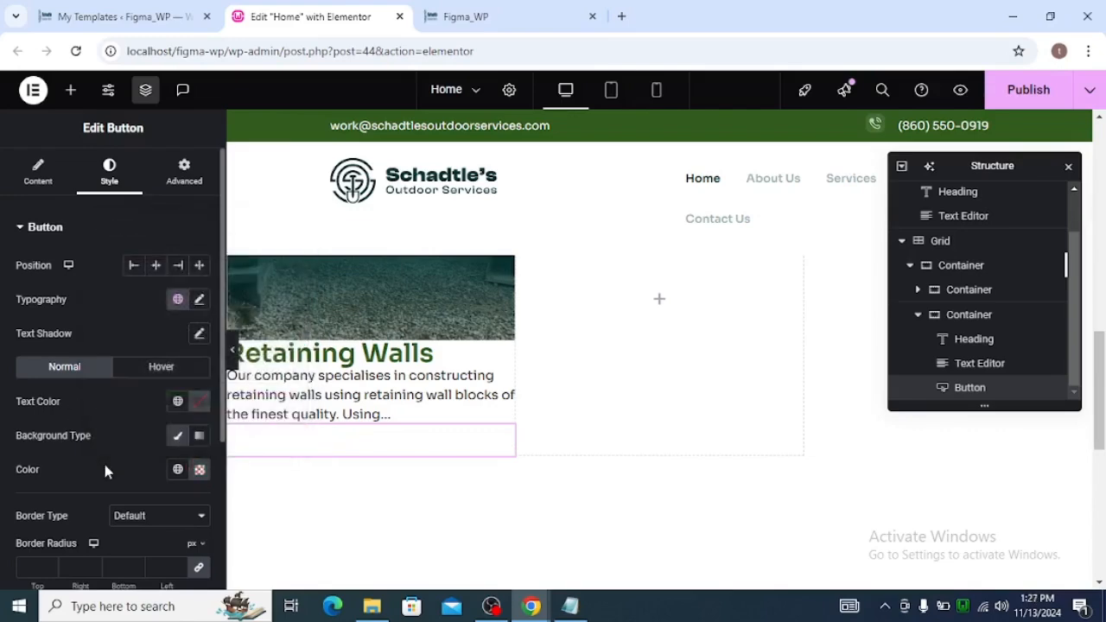
# Step: Check the colour of the card's Learn More link in Figma and apply the global colour brand_main to the button text
pyautogui.click(175, 403)
pyautogui.hotkey('alt', 'Tab')
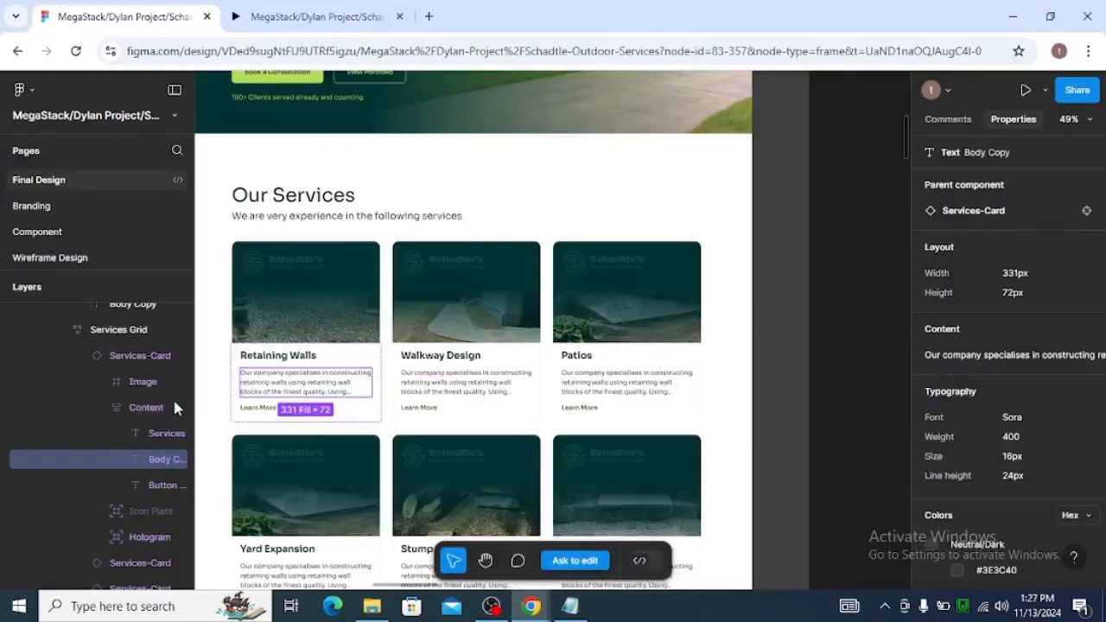
pyautogui.click(253, 409)
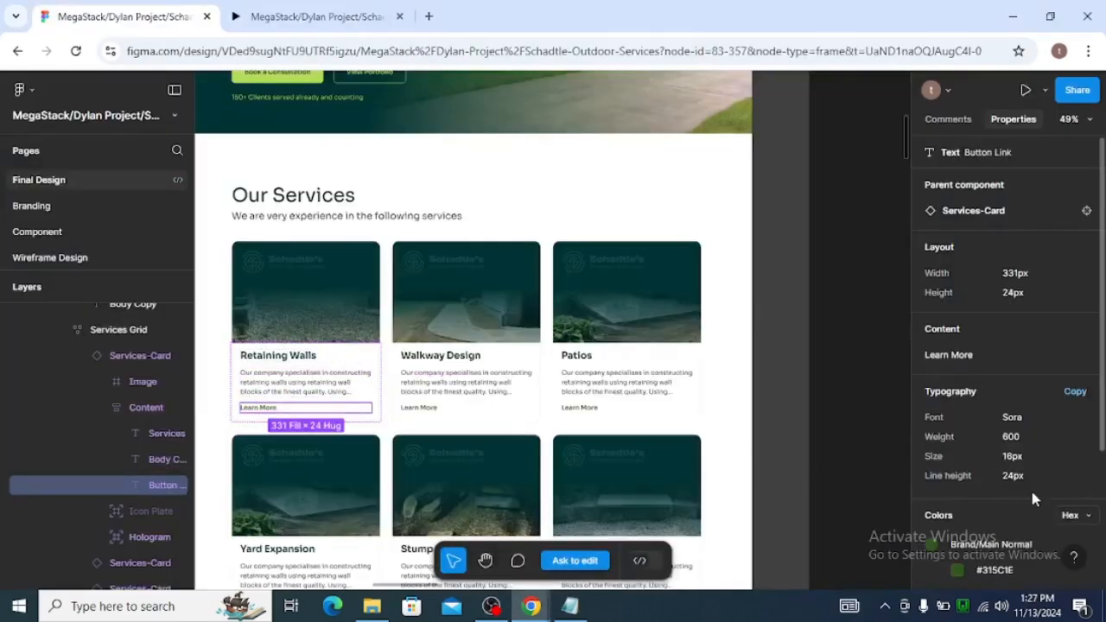
pyautogui.hotkey('alt', 'Tab')
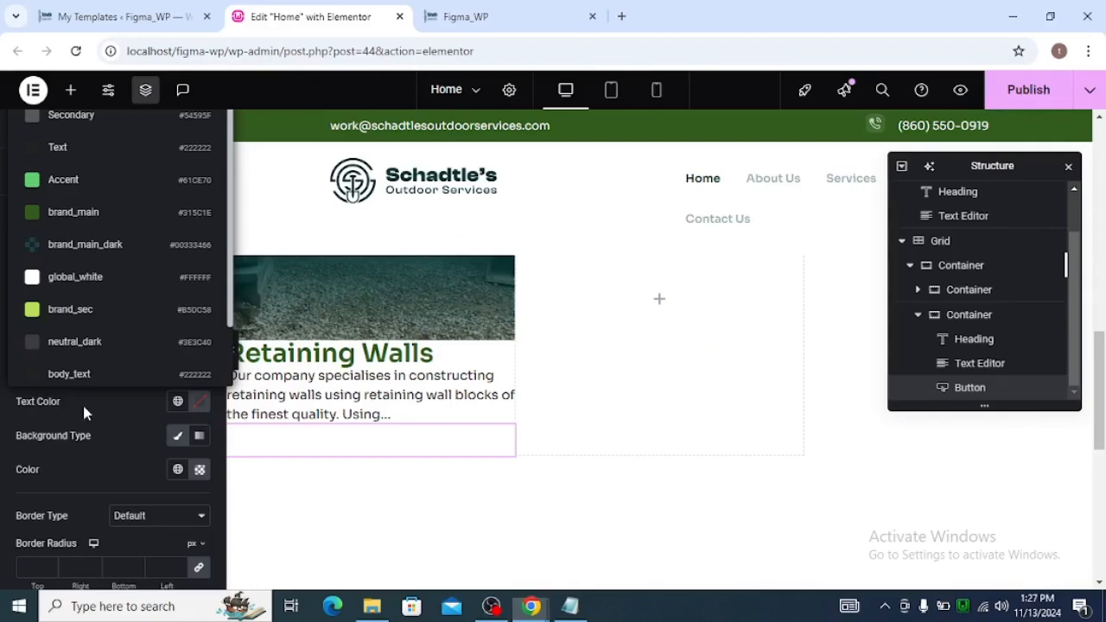
pyautogui.click(91, 223)
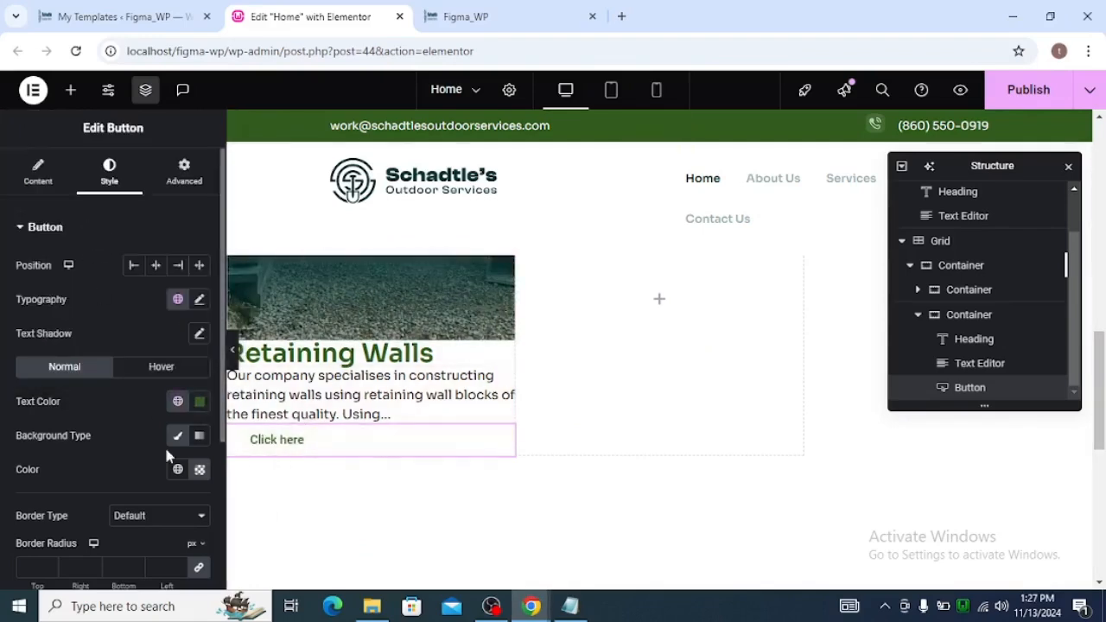
# Step: Set the button's border radius and padding to 0 px on all sides
pyautogui.scroll(-3, 168, 493)
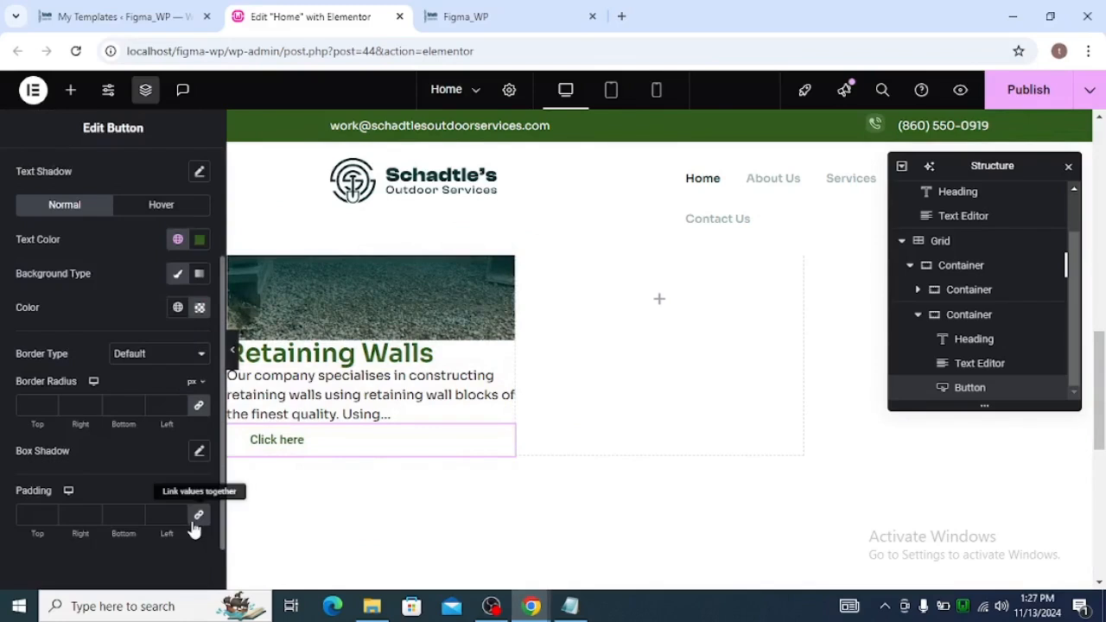
pyautogui.click(197, 516)
pyautogui.click(197, 407)
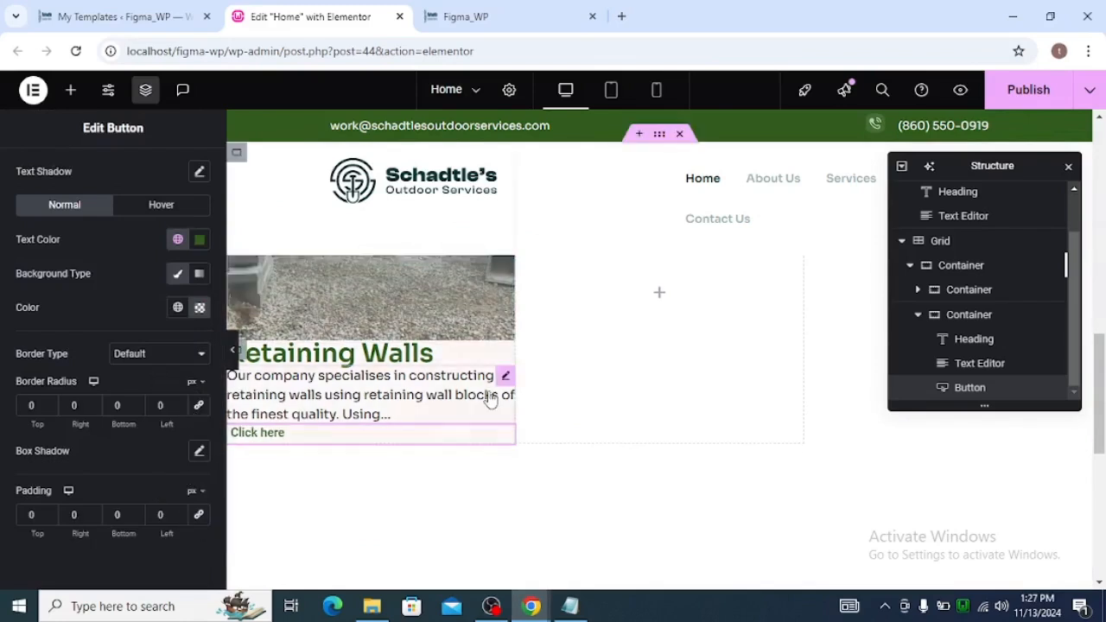
# Step: Check the text spacing in the Figma card, and set the card's text container to column direction with 16 px column and row gaps
pyautogui.click(247, 361)
pyautogui.hotkey('alt', 'Tab')
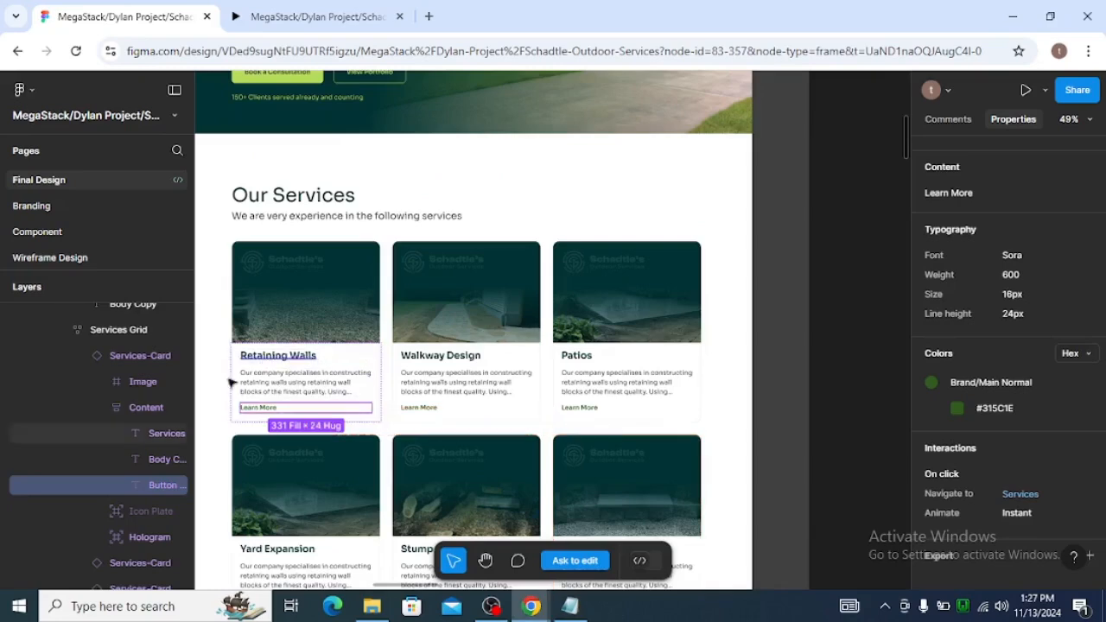
pyautogui.click(269, 381)
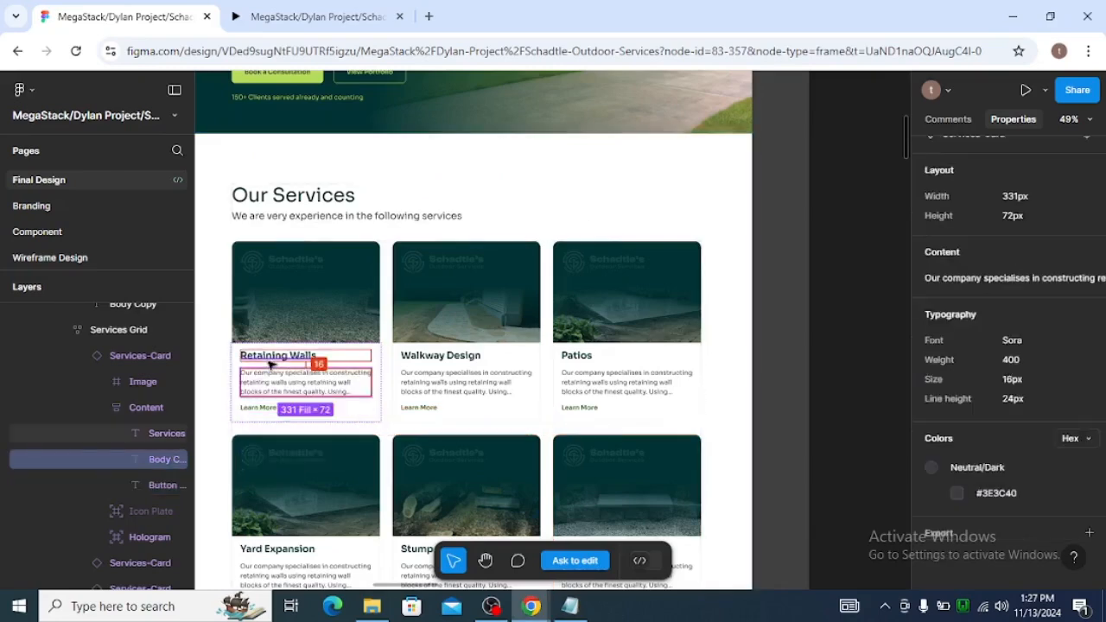
pyautogui.press('Tab')
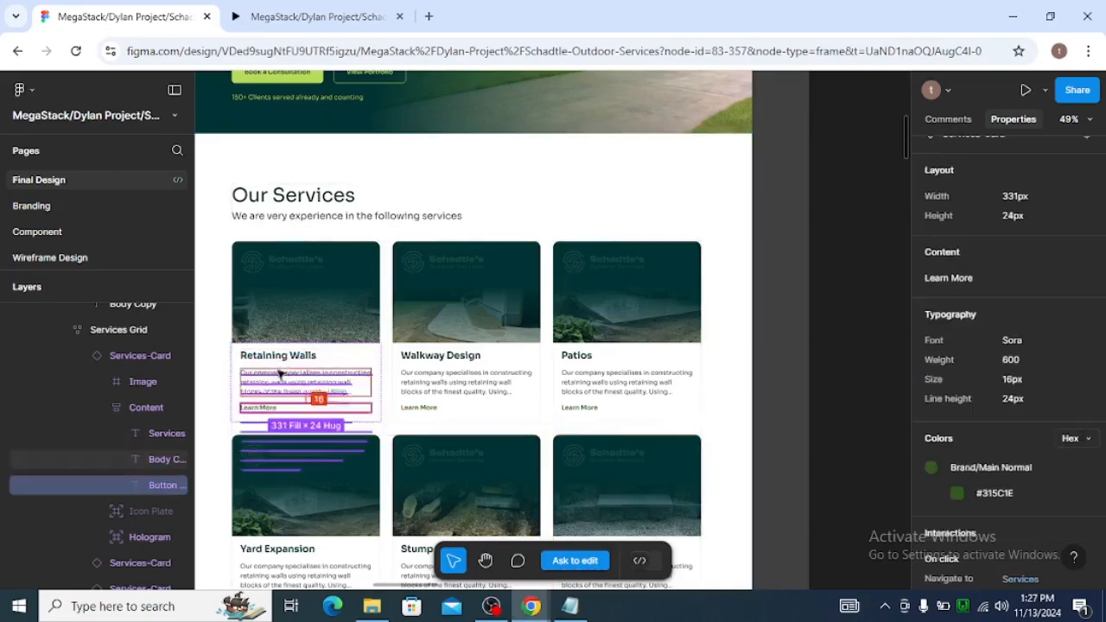
pyautogui.doubleClick(282, 364)
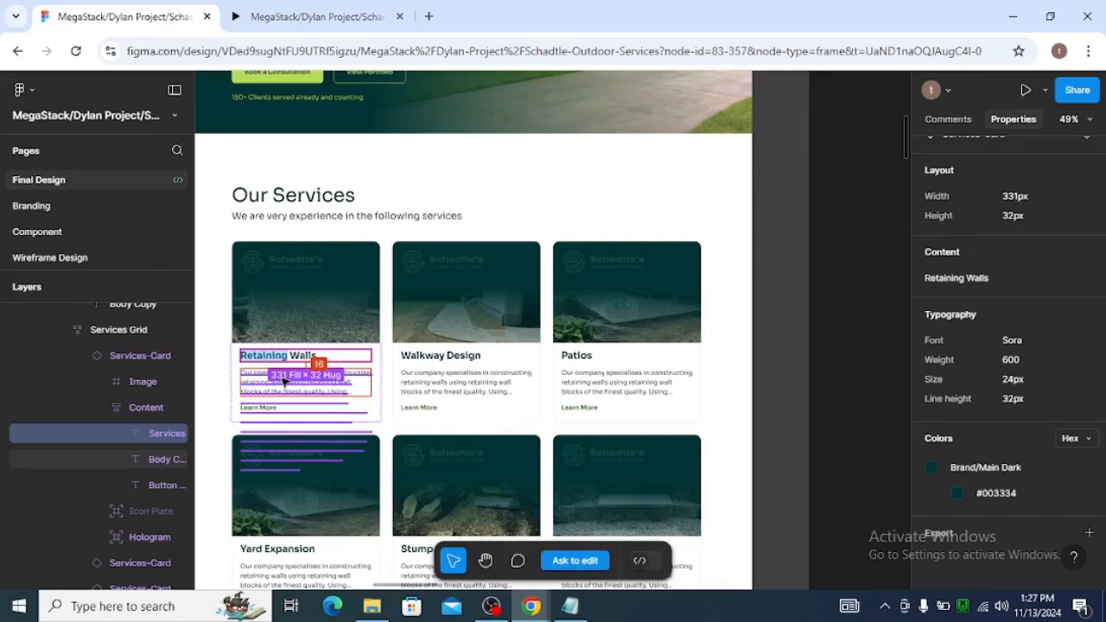
pyautogui.hotkey('alt', 'Tab')
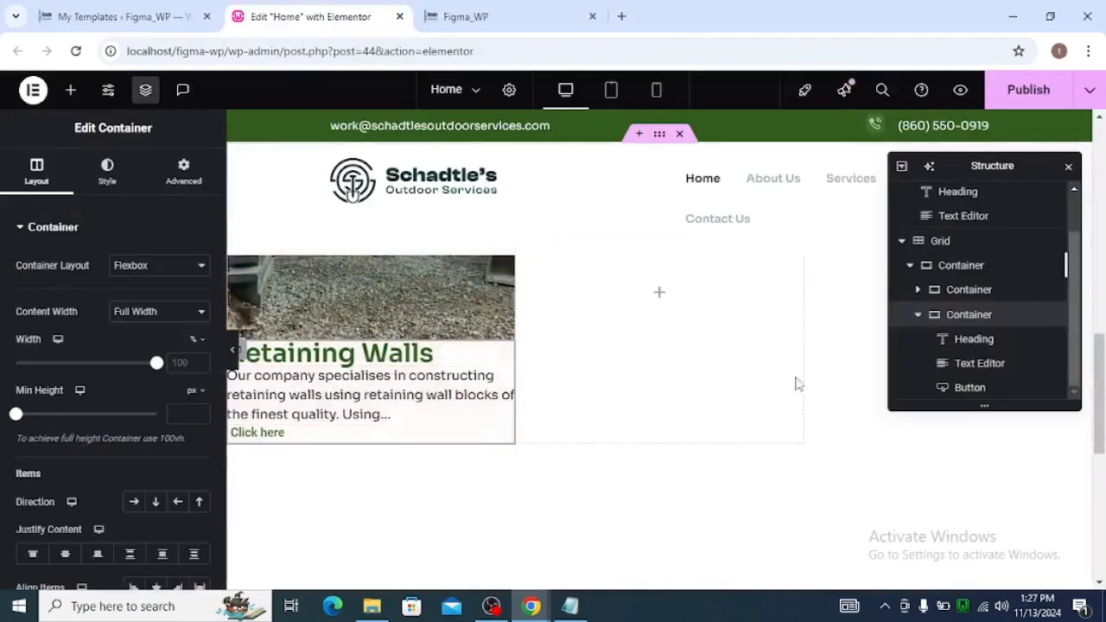
pyautogui.click(918, 321)
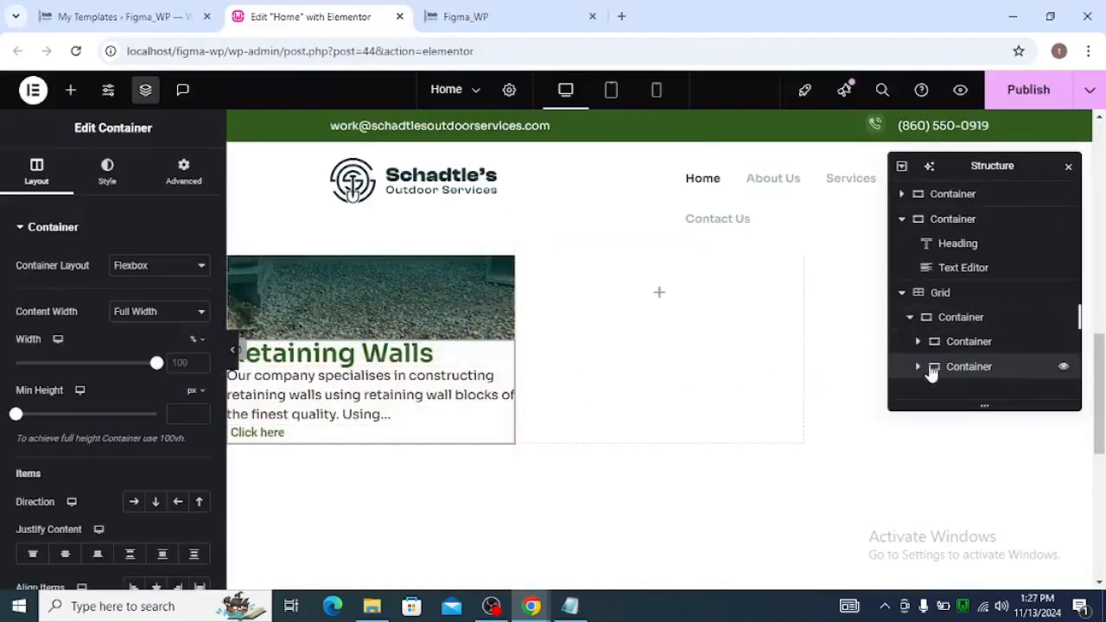
pyautogui.scroll(-3, 107, 329)
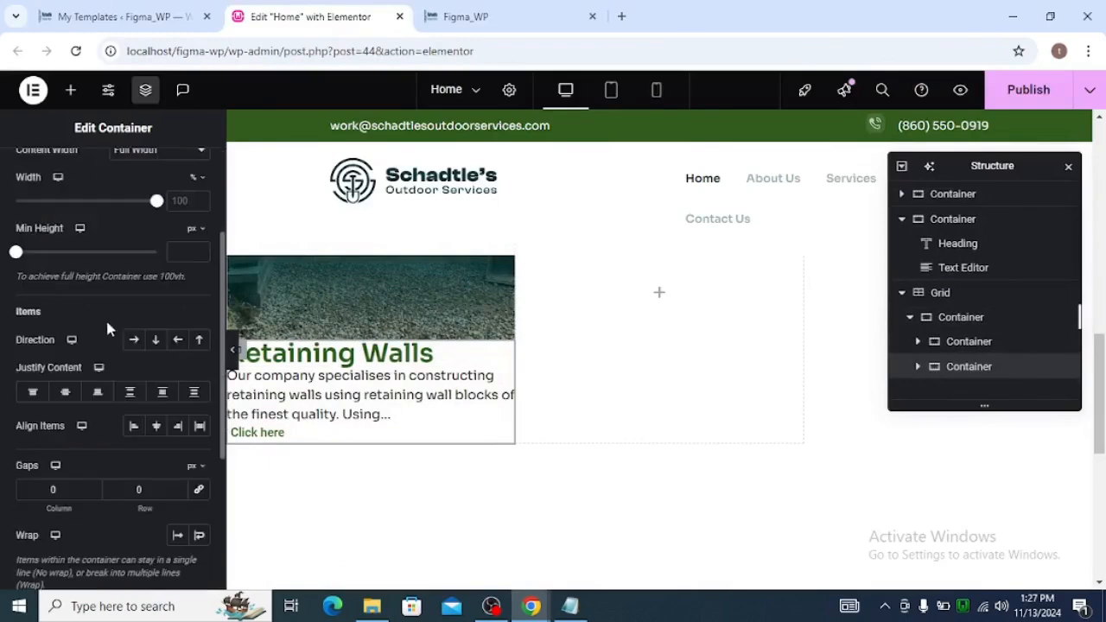
pyautogui.click(158, 341)
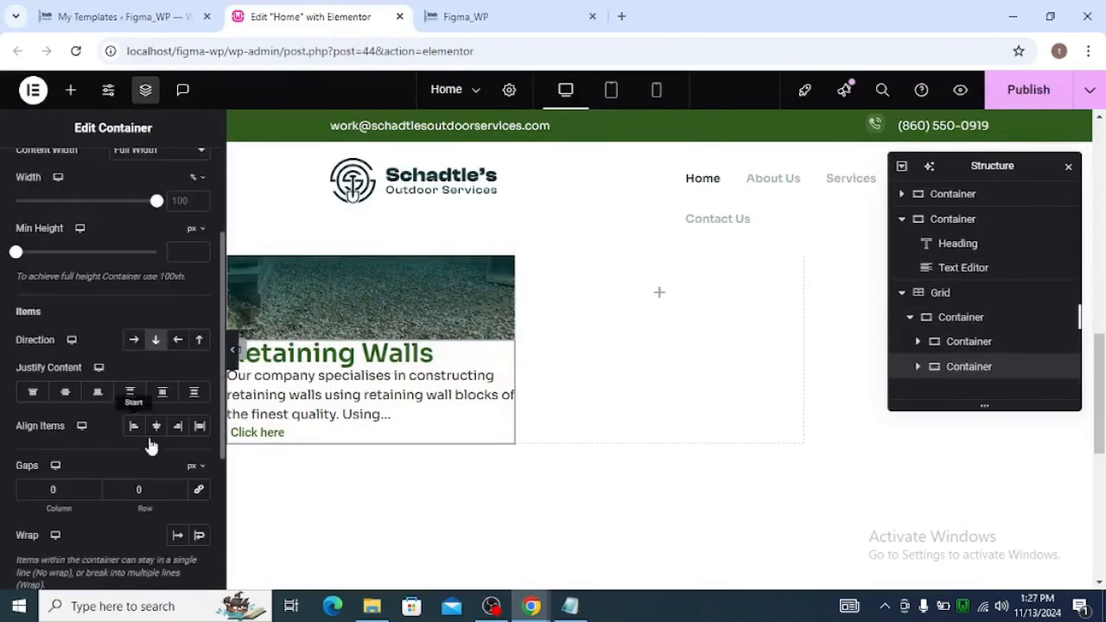
pyautogui.click(165, 493)
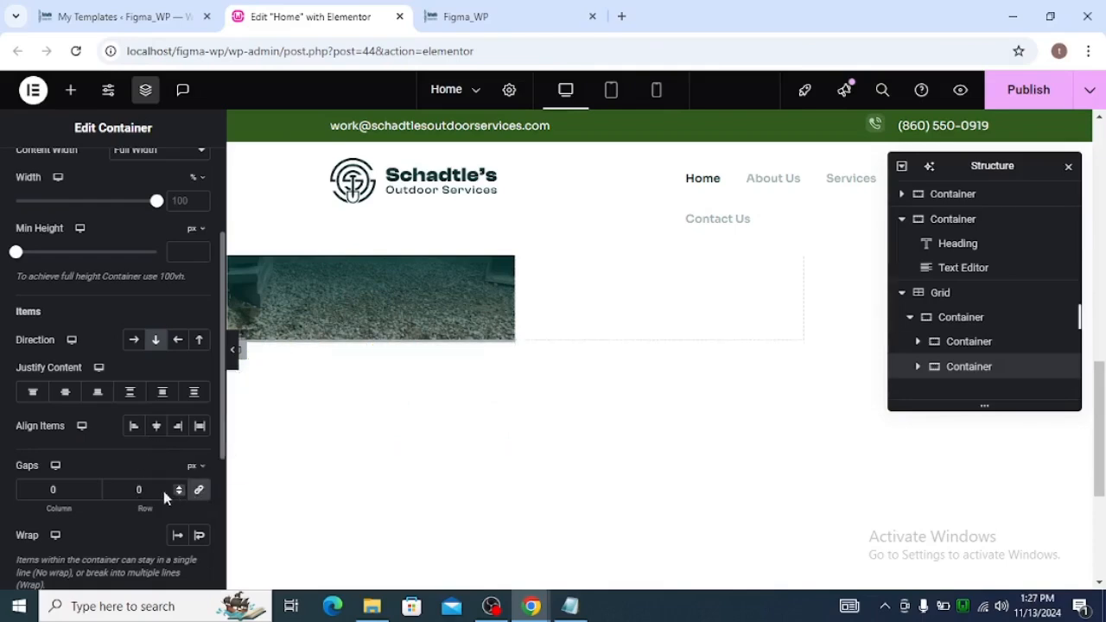
pyautogui.write('16')
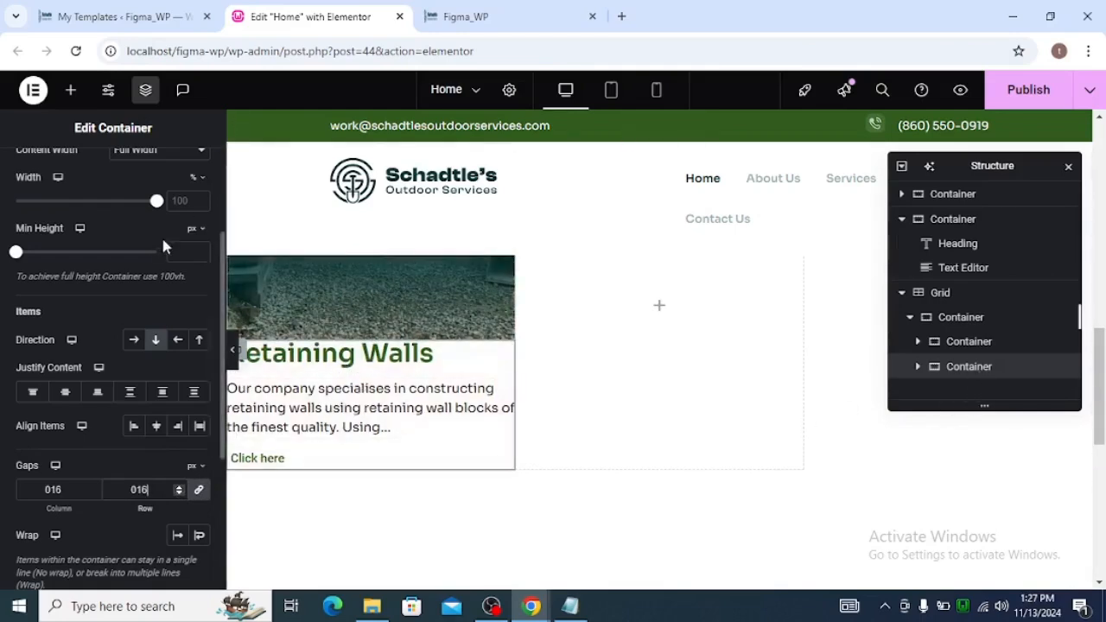
# Step: Set the text container's padding to 24 px on all sides
pyautogui.scroll(2, 161, 234)
pyautogui.click(182, 173)
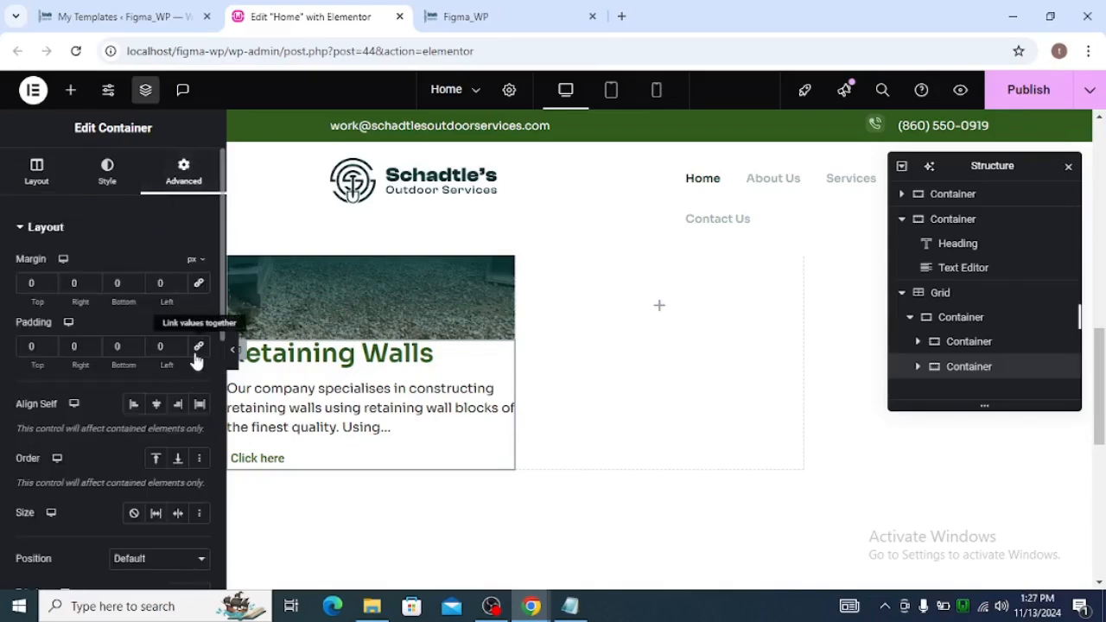
pyautogui.click(83, 346)
pyautogui.write('24')
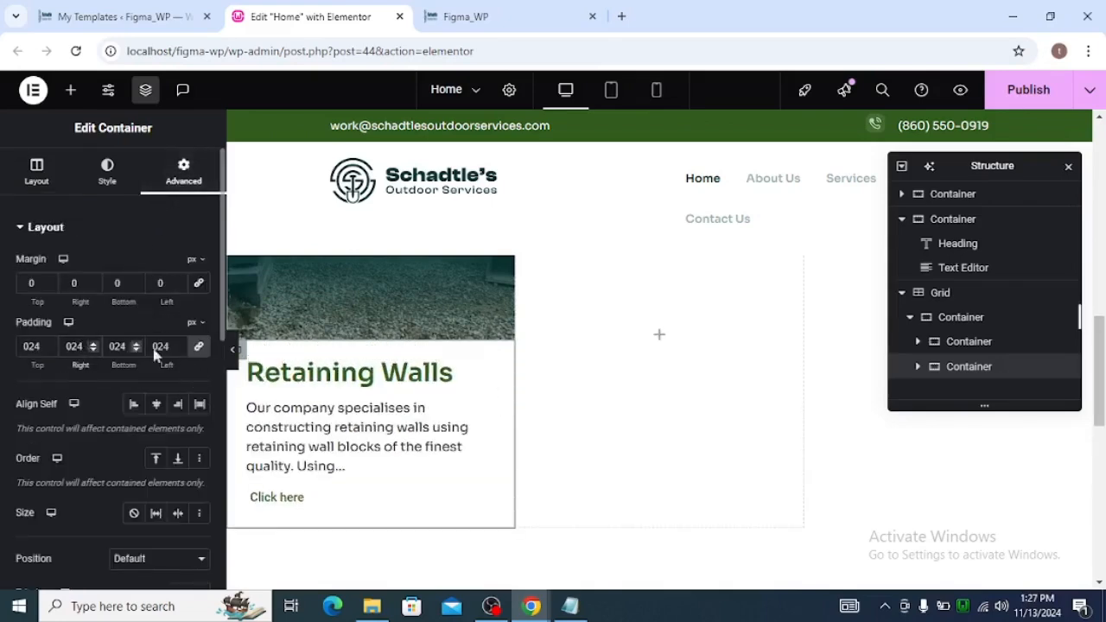
# Step: Preview the Retaining Walls card at full page width, examining its image, text spacing and hover appearance, and return to the editing view
pyautogui.click(232, 349)
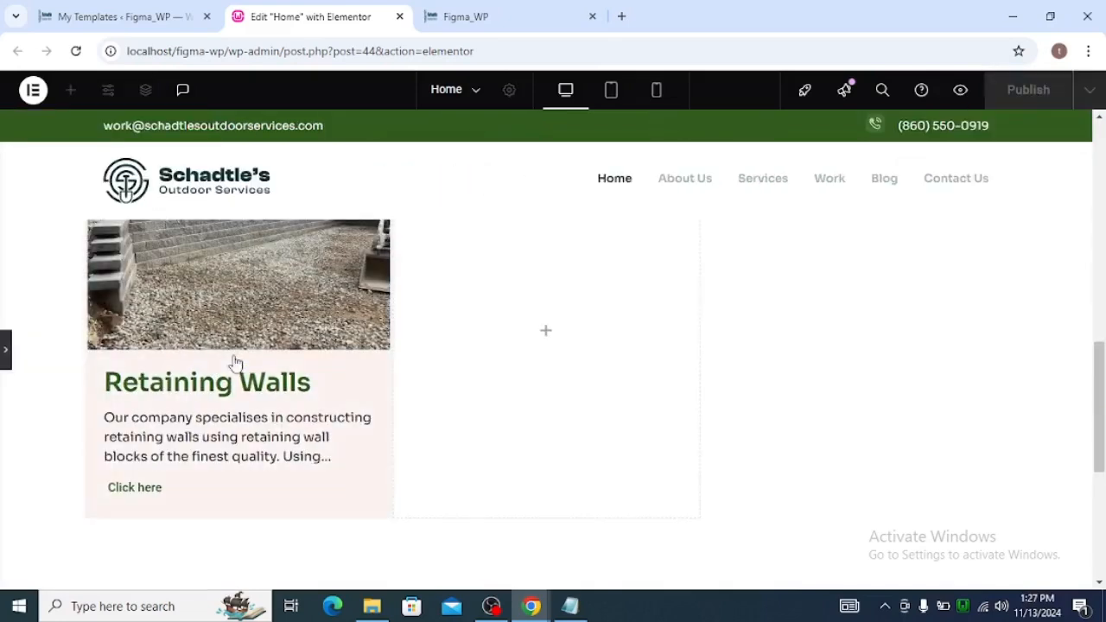
pyautogui.scroll(2, 73, 413)
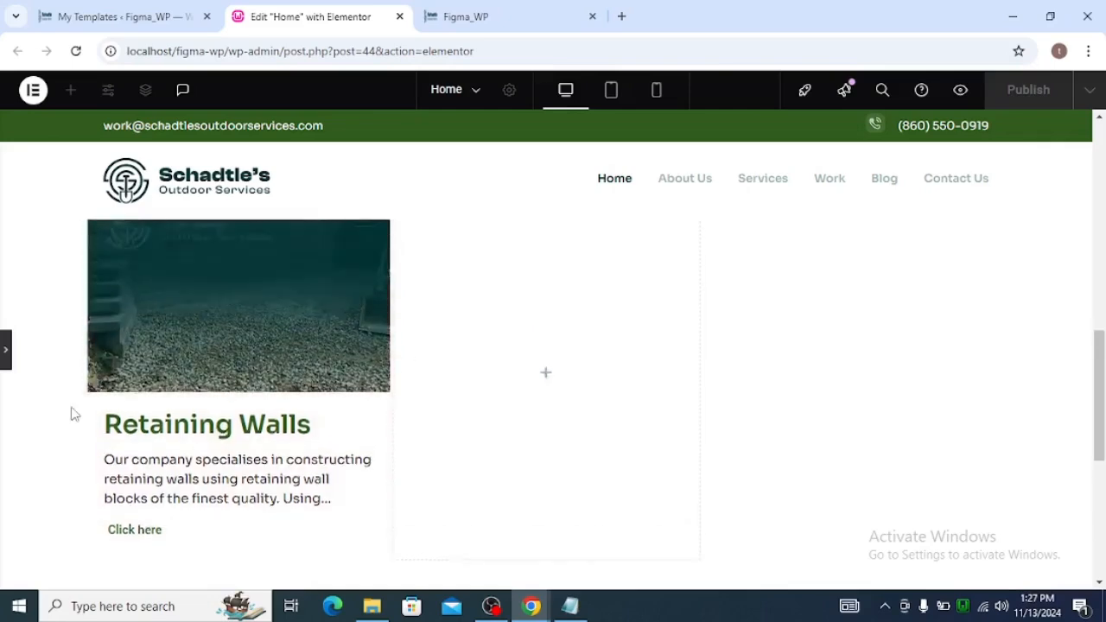
pyautogui.scroll(-1, 161, 403)
pyautogui.scroll(-1, 161, 402)
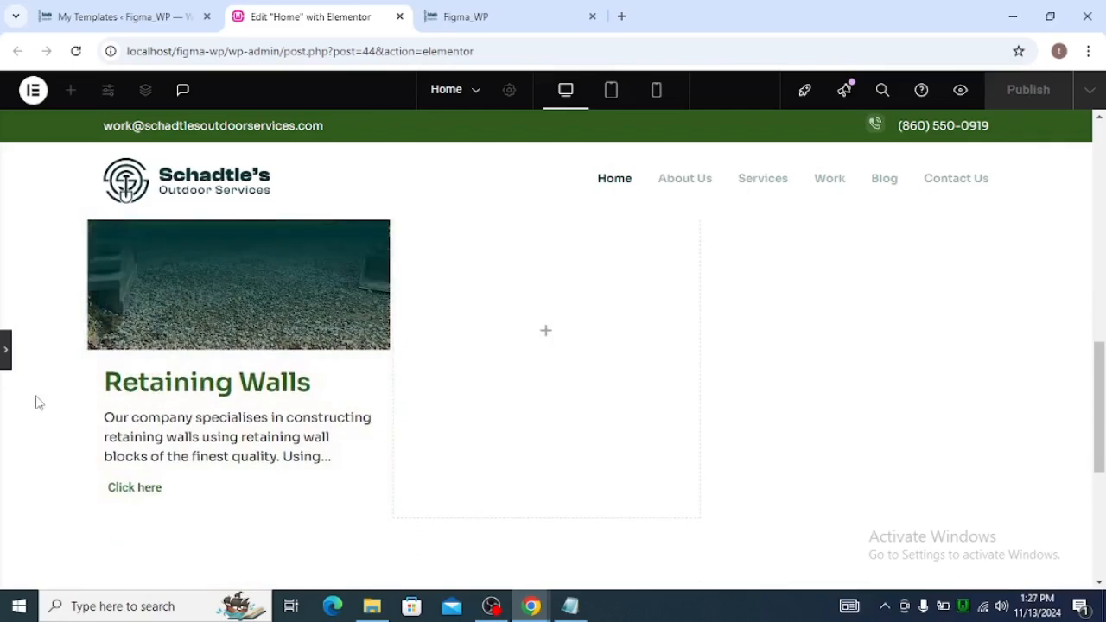
pyautogui.scroll(-1, 184, 387)
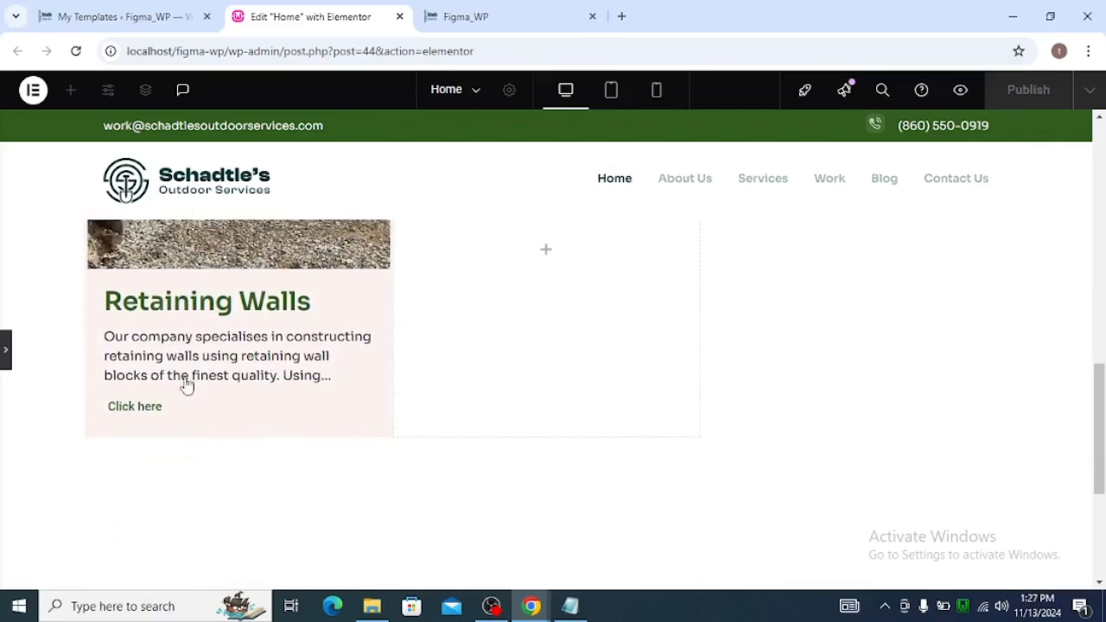
pyautogui.scroll(2, 185, 386)
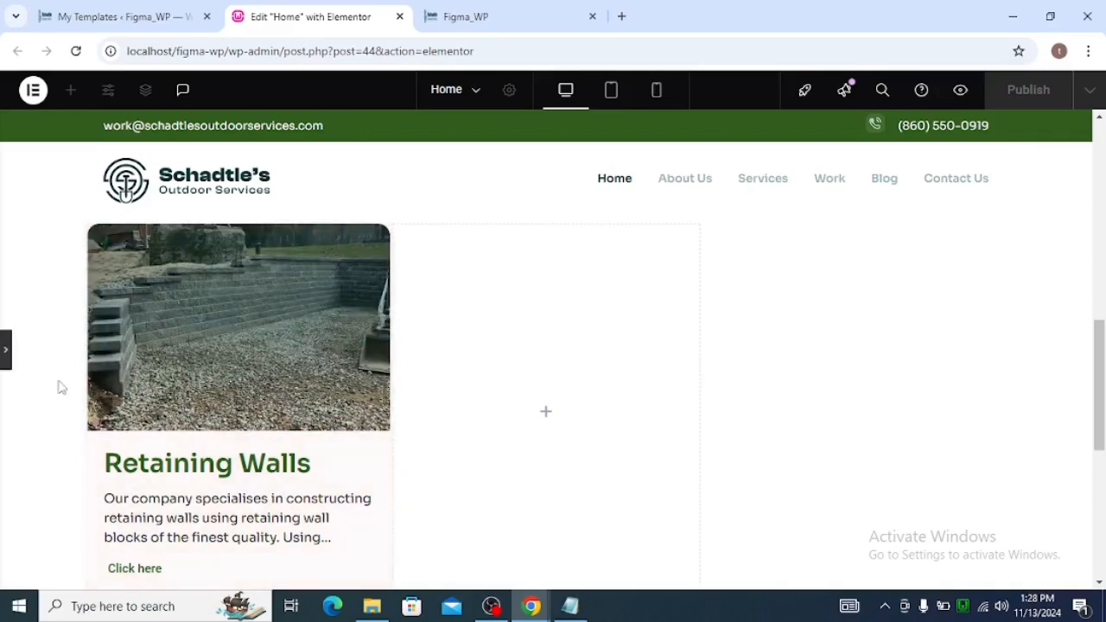
pyautogui.scroll(-2, 224, 400)
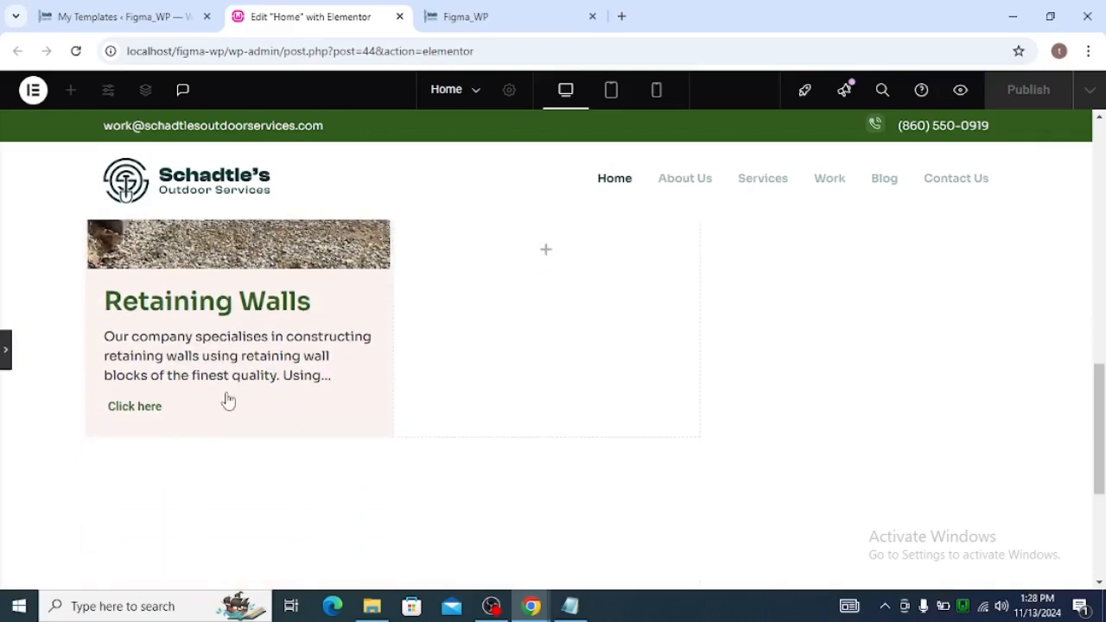
pyautogui.click(4, 361)
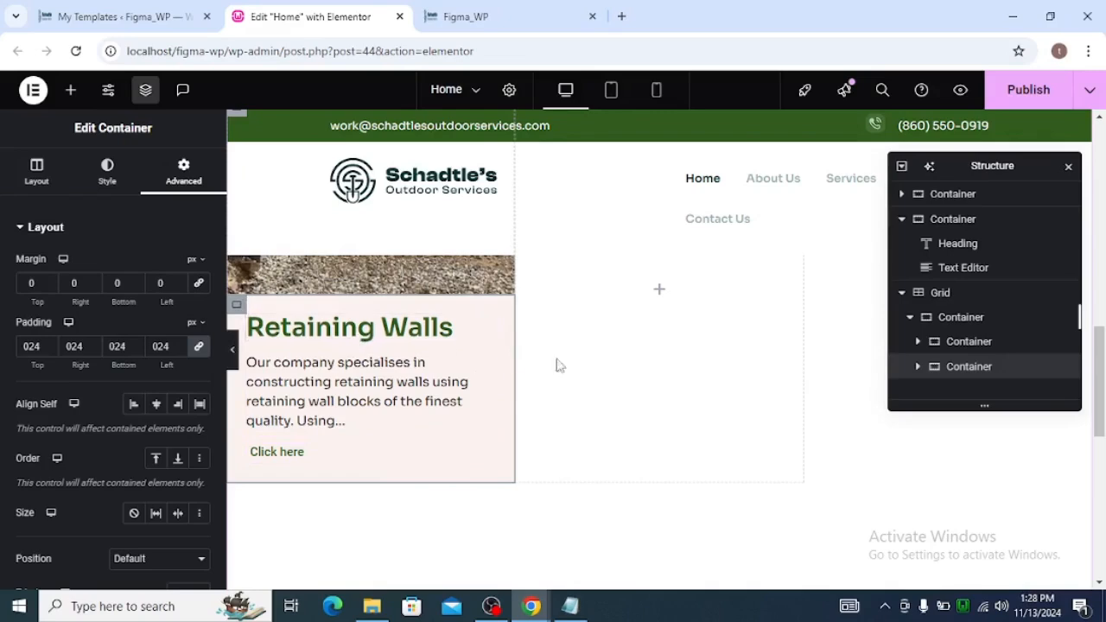
pyautogui.click(492, 606)
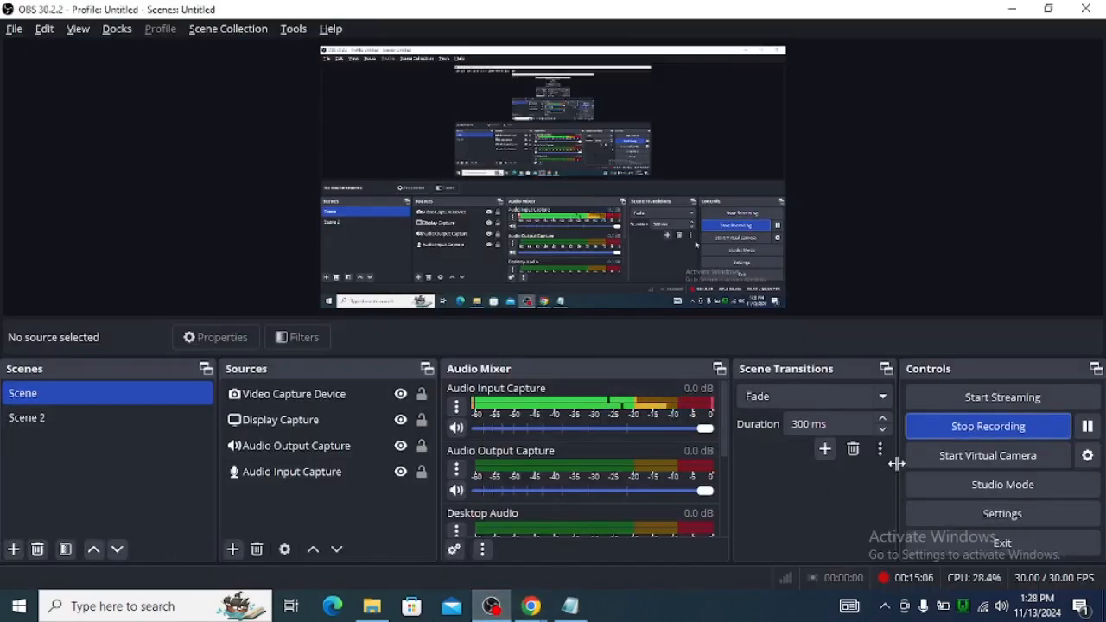
pyautogui.click(1089, 428)
pyautogui.click(1091, 429)
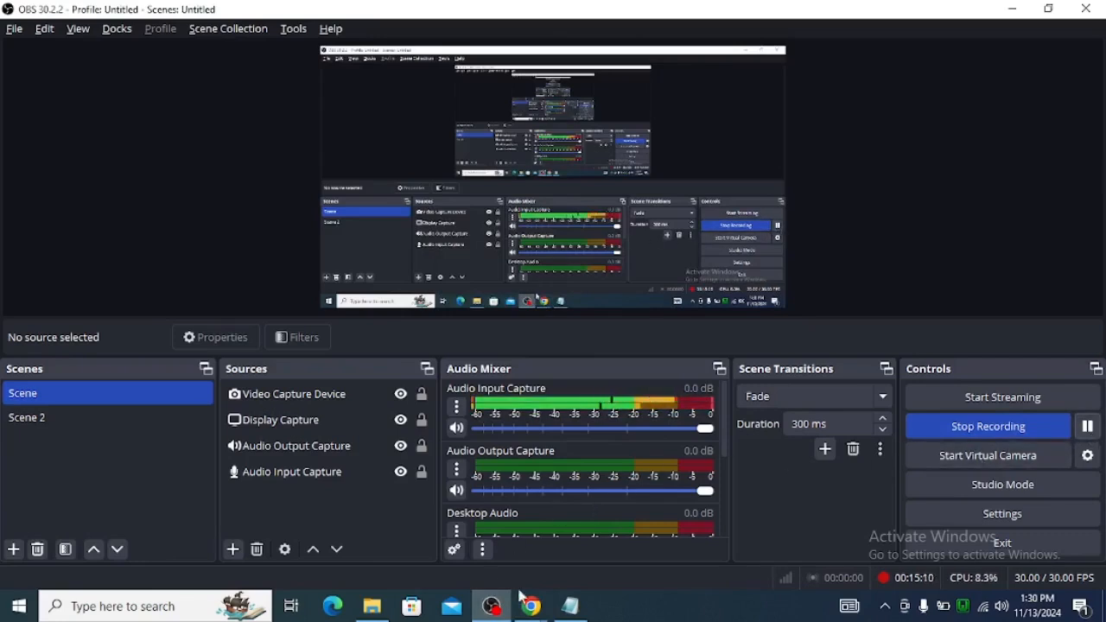
pyautogui.moveTo(536, 608)
pyautogui.click(507, 563)
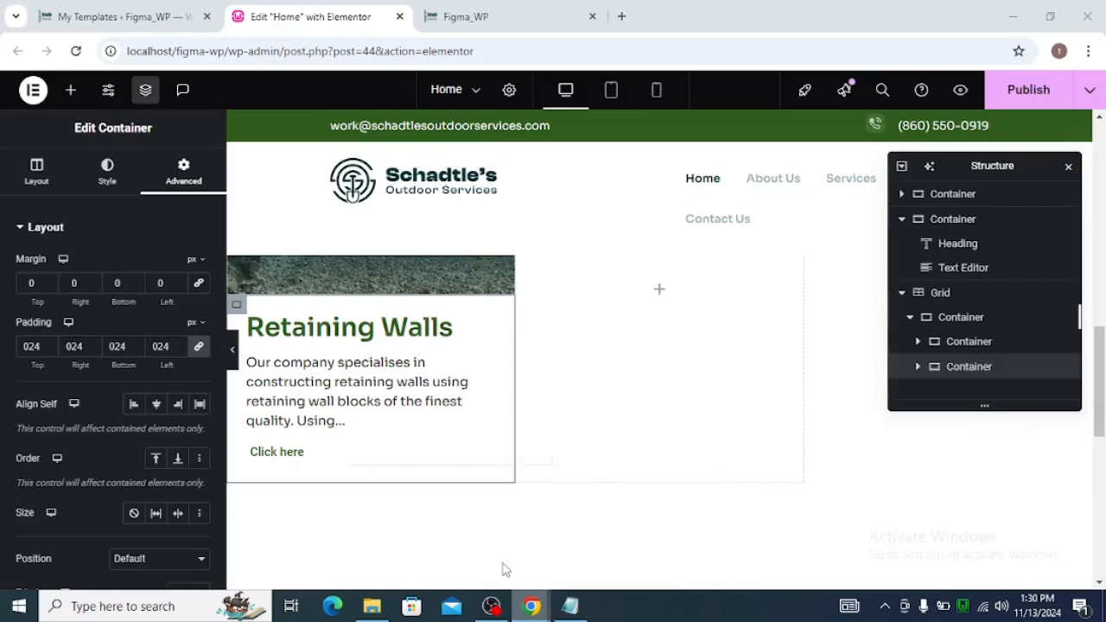
# Step: Give the Retaining Walls card's outer container a solid 1 px border on all sides in color #0033341A
pyautogui.click(949, 320)
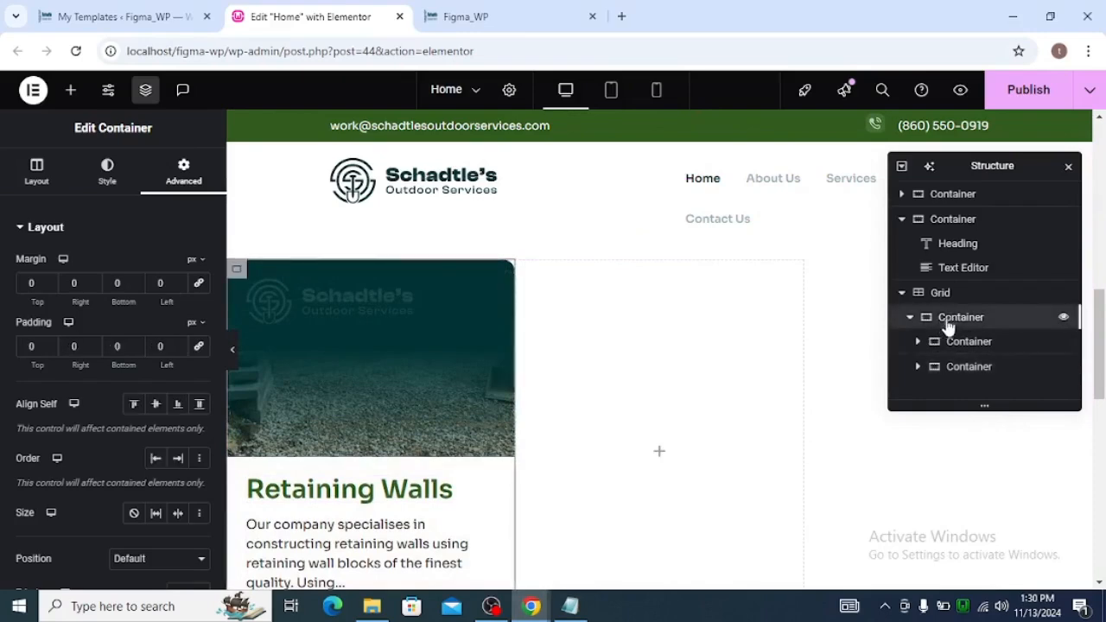
pyautogui.scroll(-2, 407, 312)
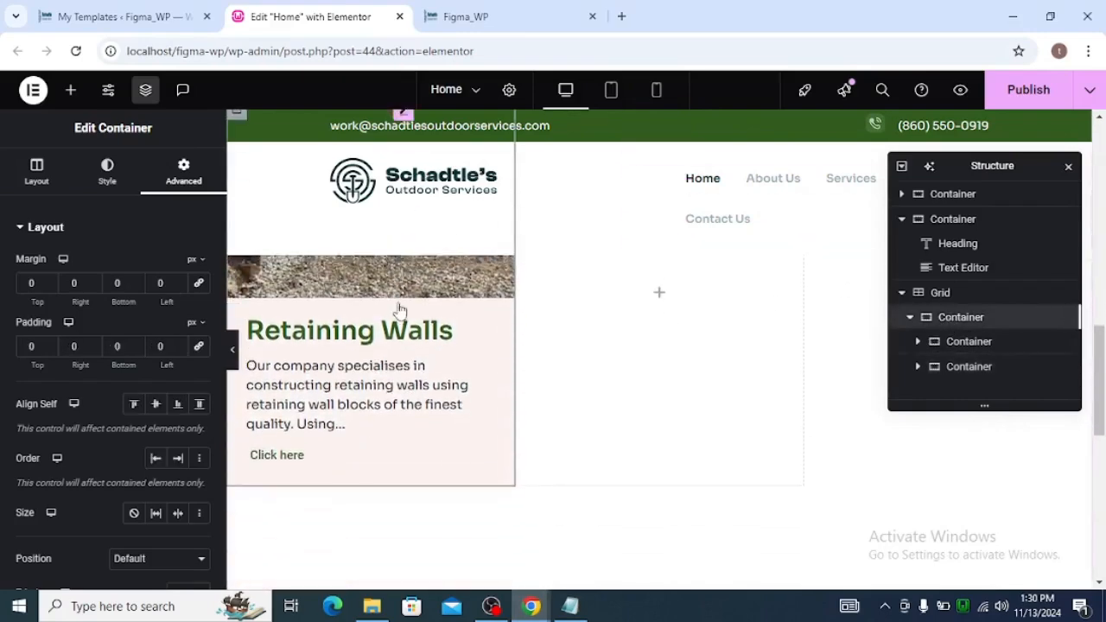
pyautogui.click(118, 183)
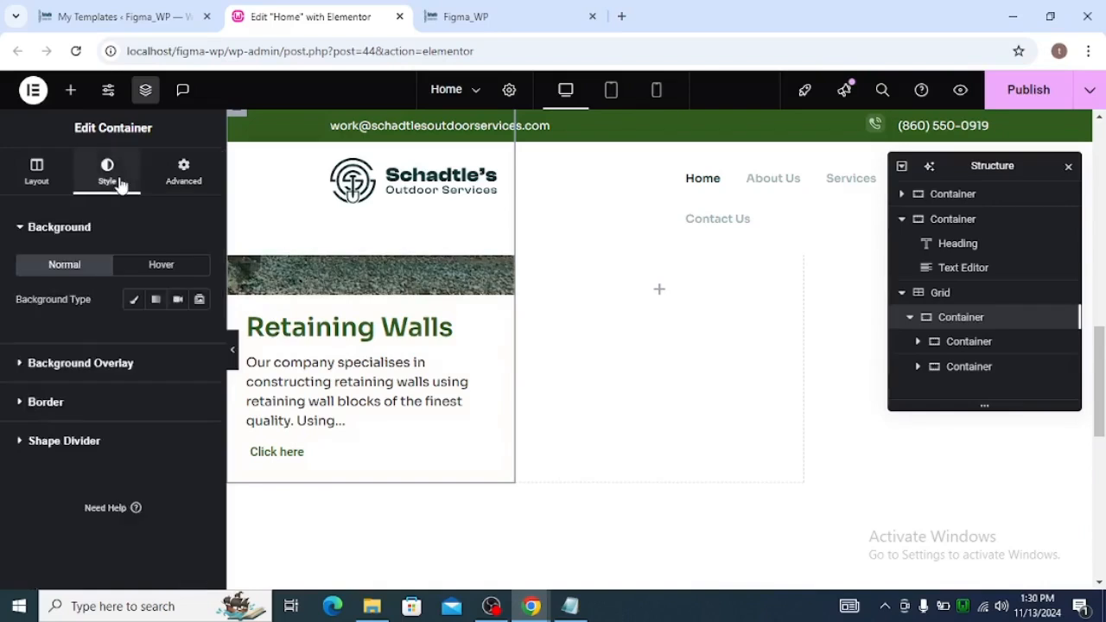
pyautogui.click(43, 402)
pyautogui.click(141, 386)
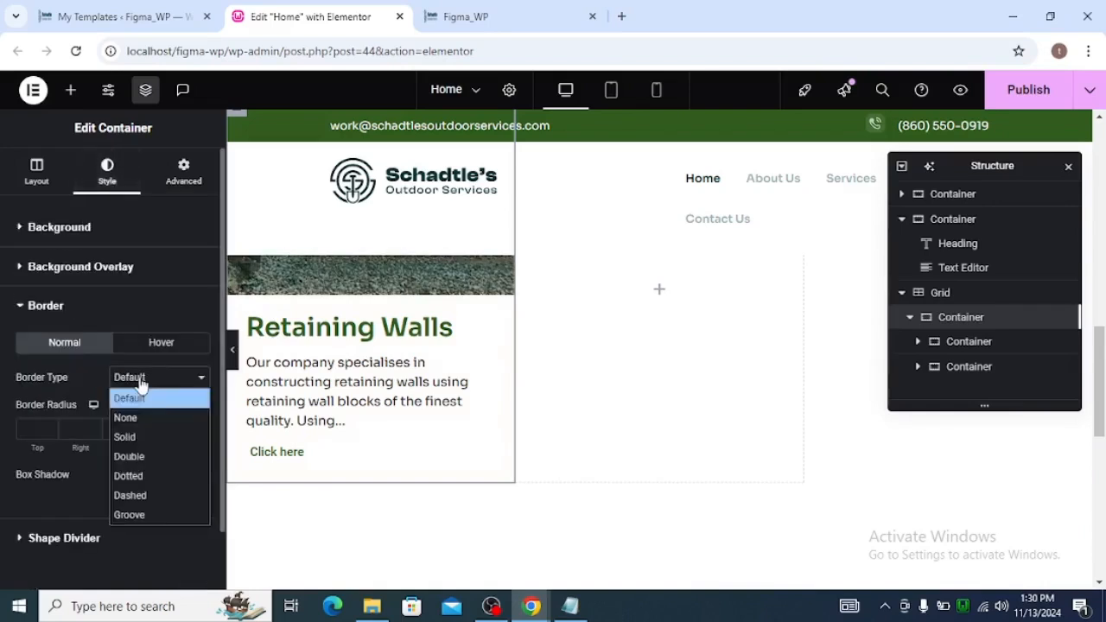
pyautogui.click(134, 436)
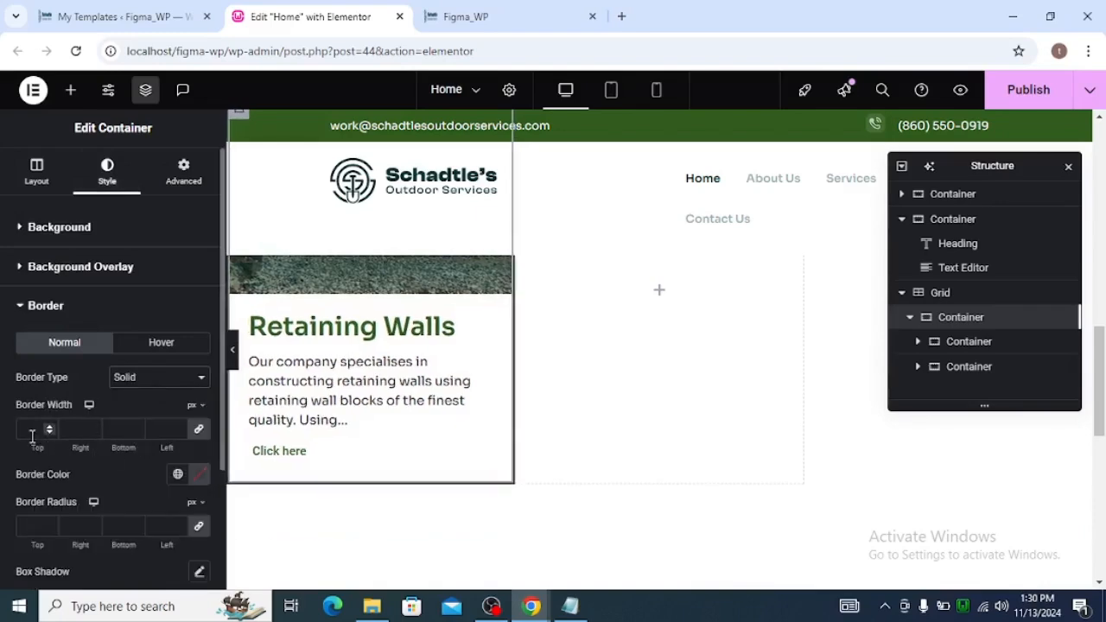
pyautogui.write('1')
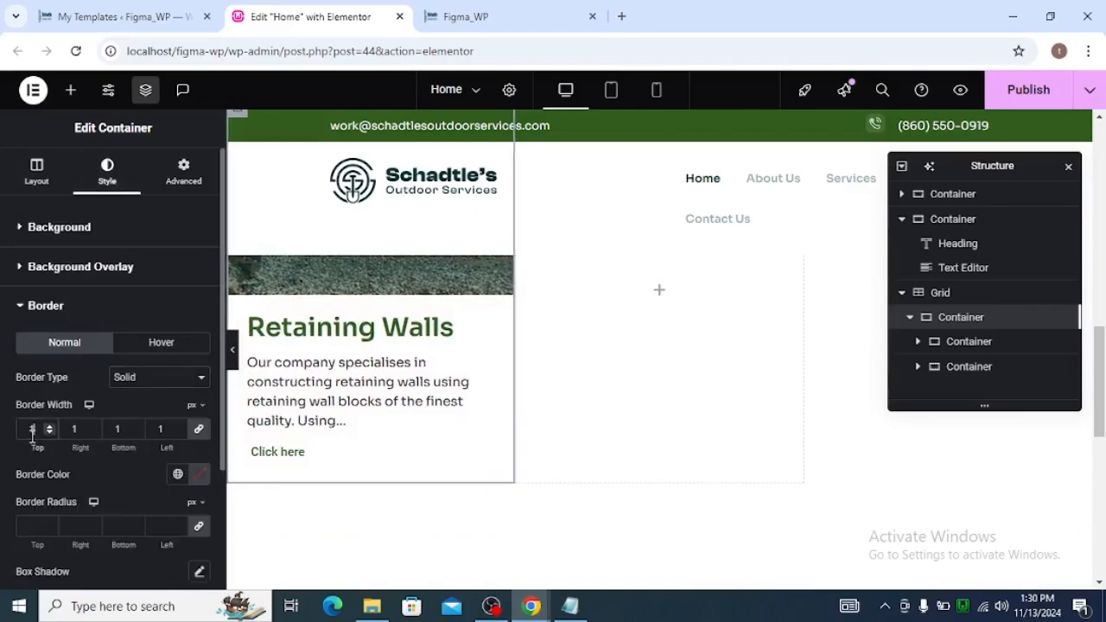
pyautogui.click(175, 477)
pyautogui.click(198, 477)
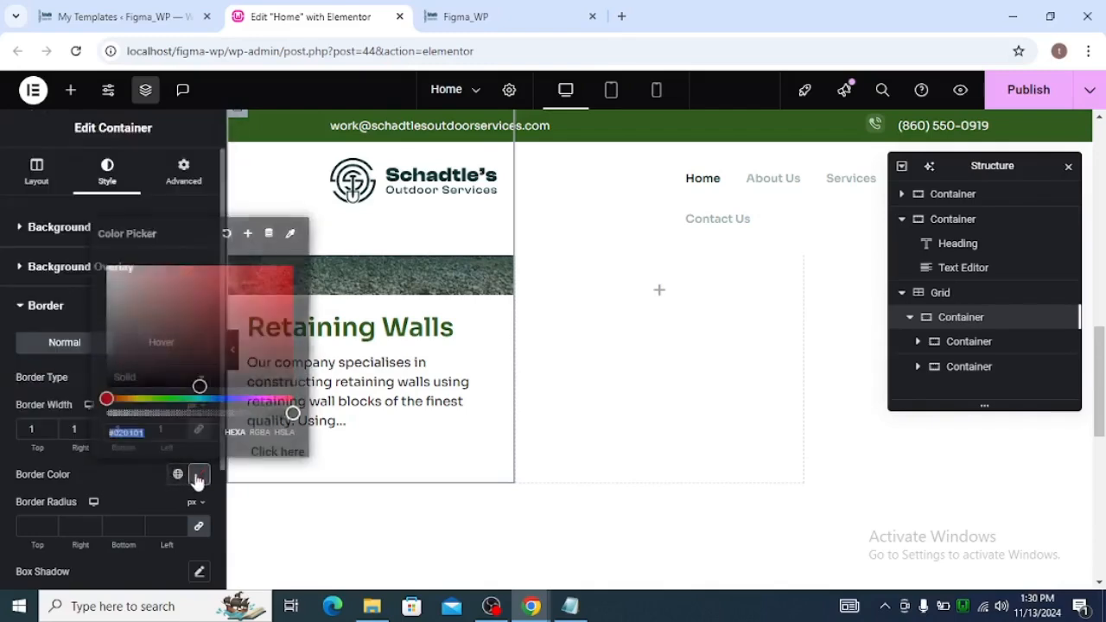
pyautogui.write('#0033341A')
pyautogui.click(136, 470)
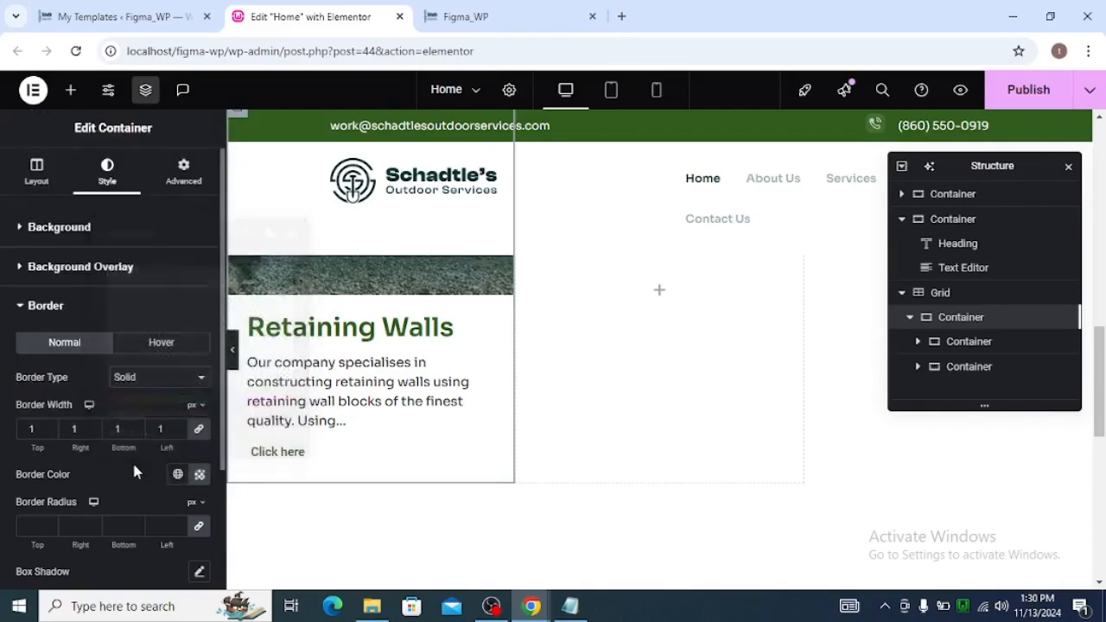
# Step: Set the outer container's border radius to 16 px on all sides and preview the card at full page width
pyautogui.click(44, 523)
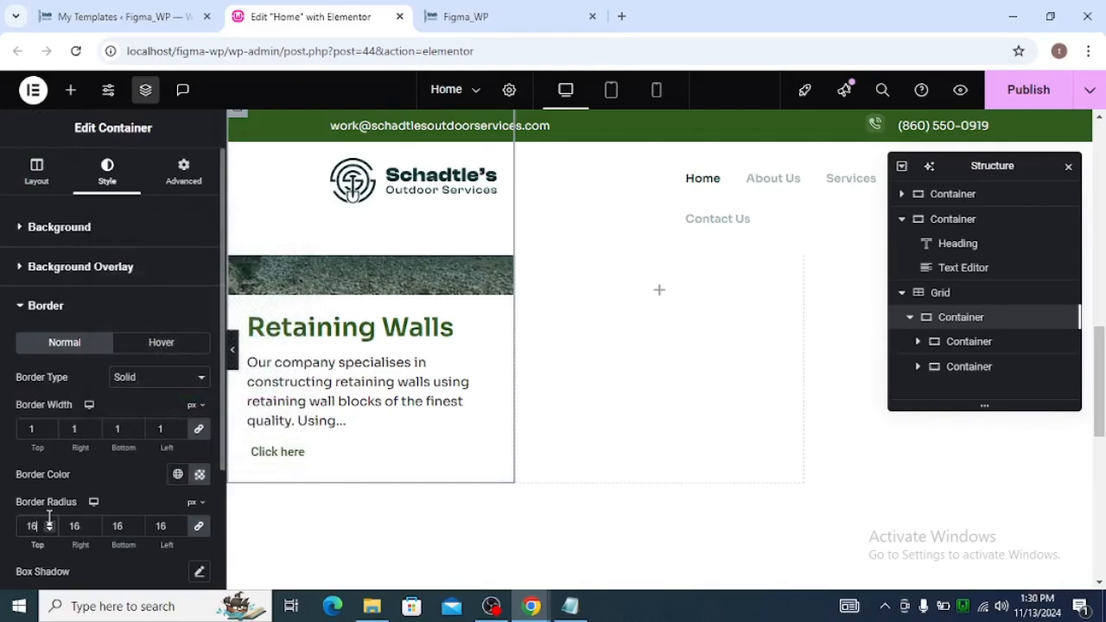
pyautogui.click(234, 361)
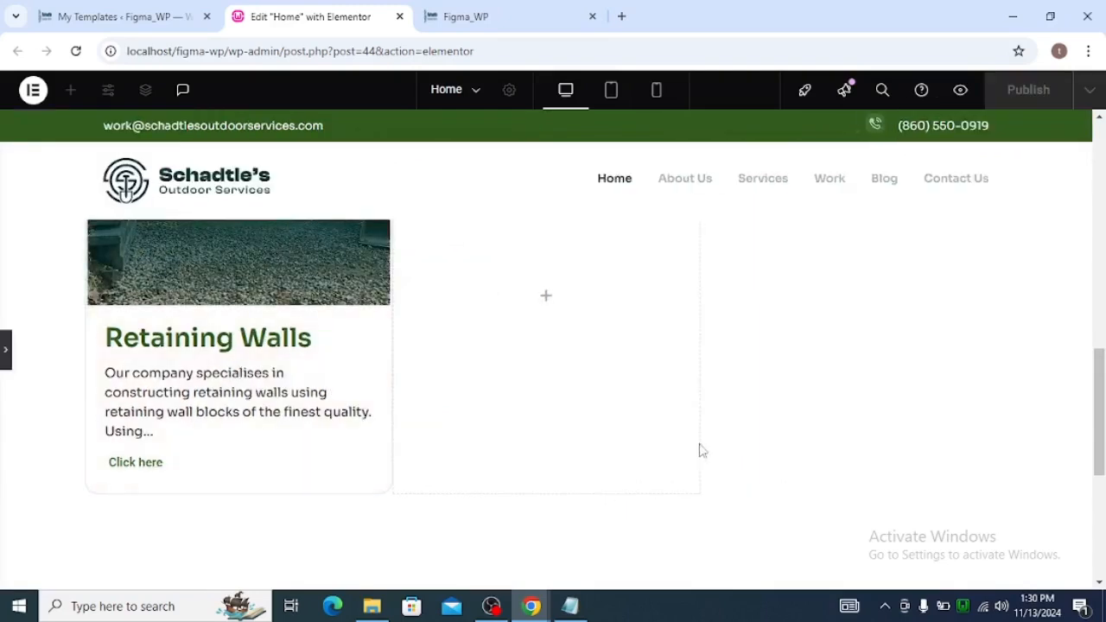
pyautogui.scroll(2, 212, 397)
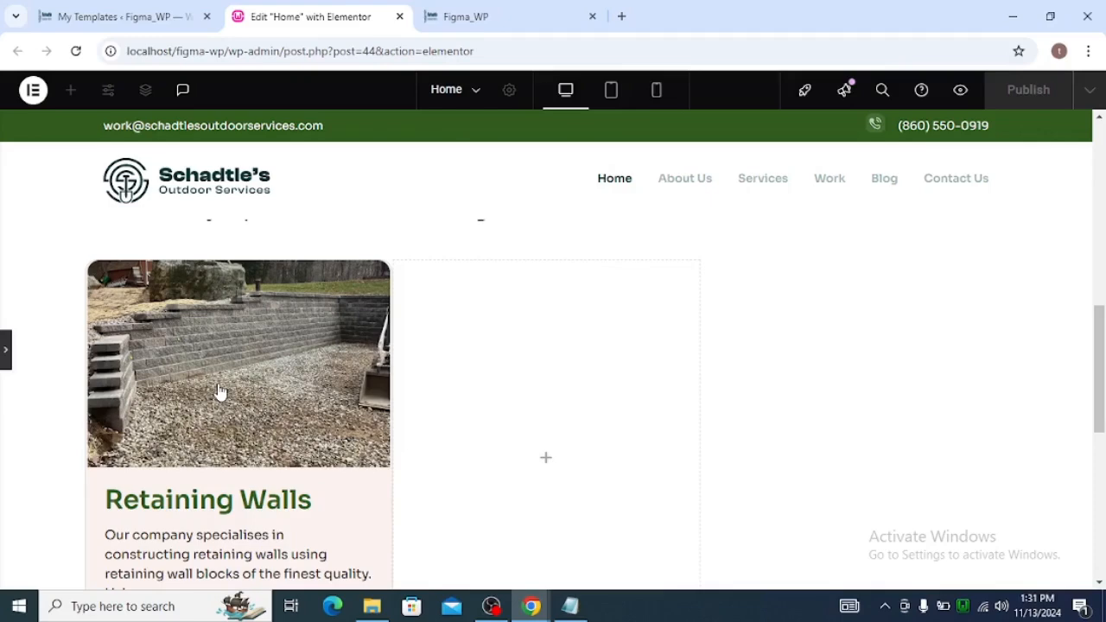
pyautogui.click(5, 349)
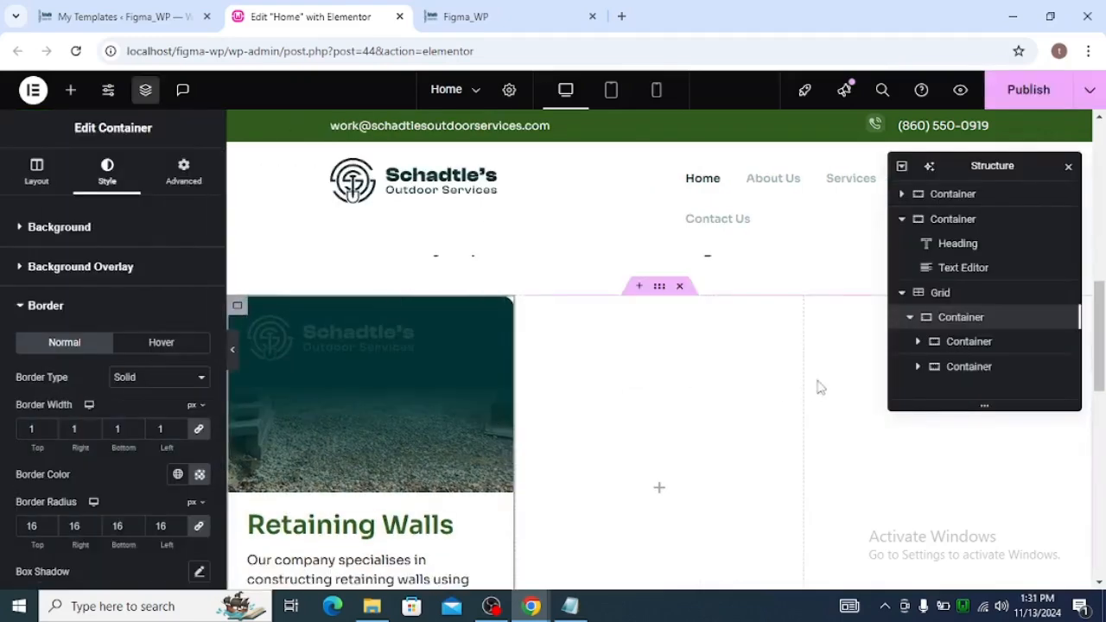
# Step: Set the border radius of the card's image container to 0 px on all sides
pyautogui.click(954, 344)
pyautogui.scroll(-5, 144, 363)
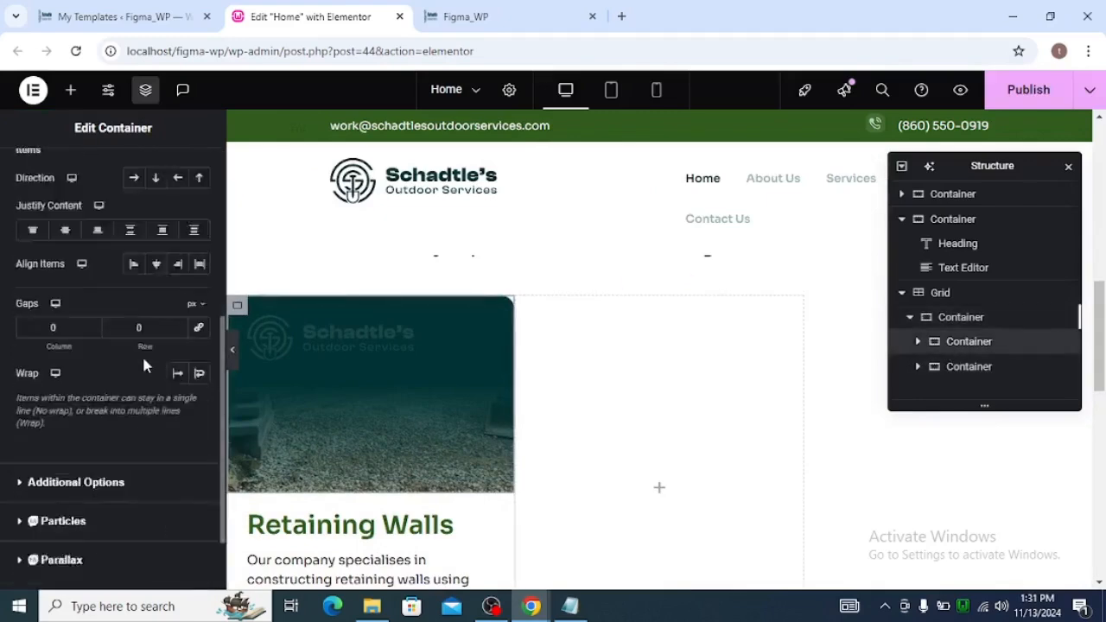
pyautogui.scroll(3, 143, 363)
pyautogui.scroll(3, 143, 364)
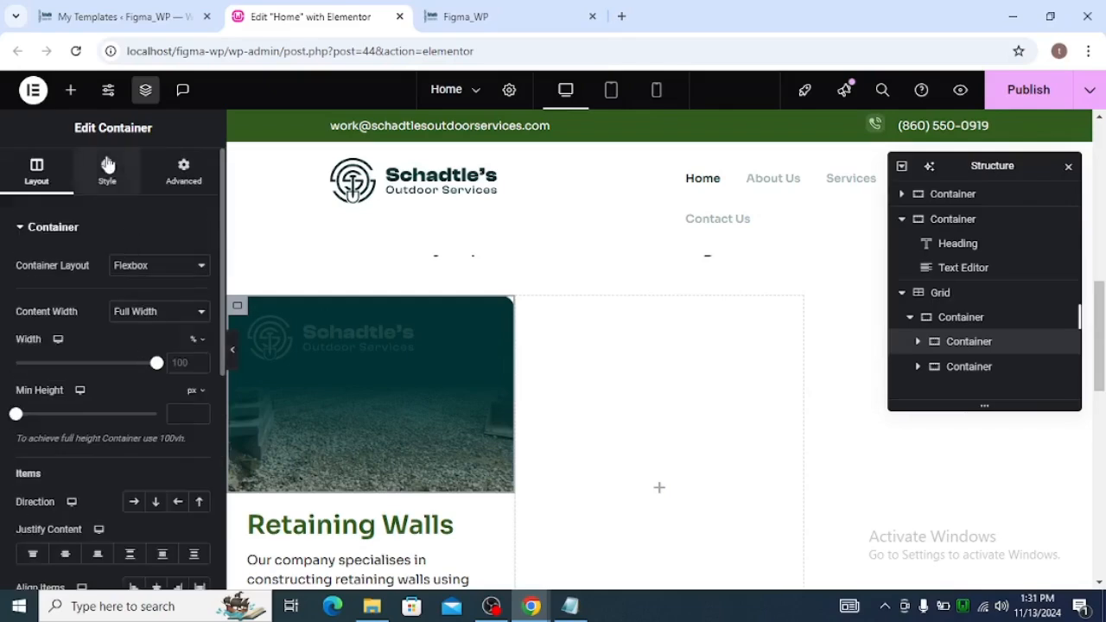
pyautogui.click(107, 166)
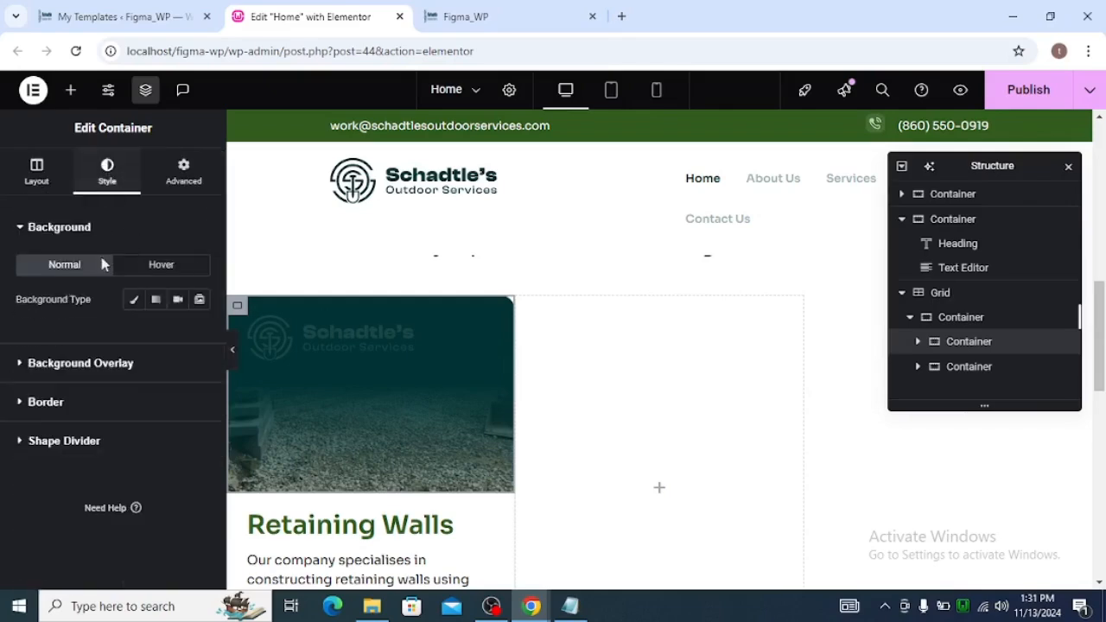
pyautogui.click(39, 403)
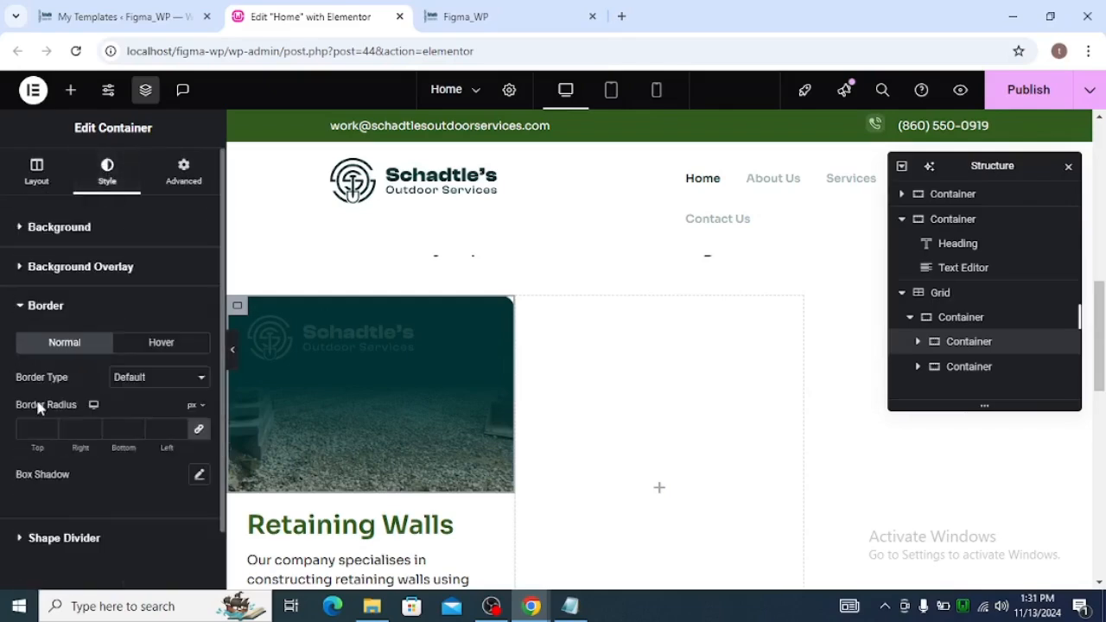
pyautogui.click(199, 431)
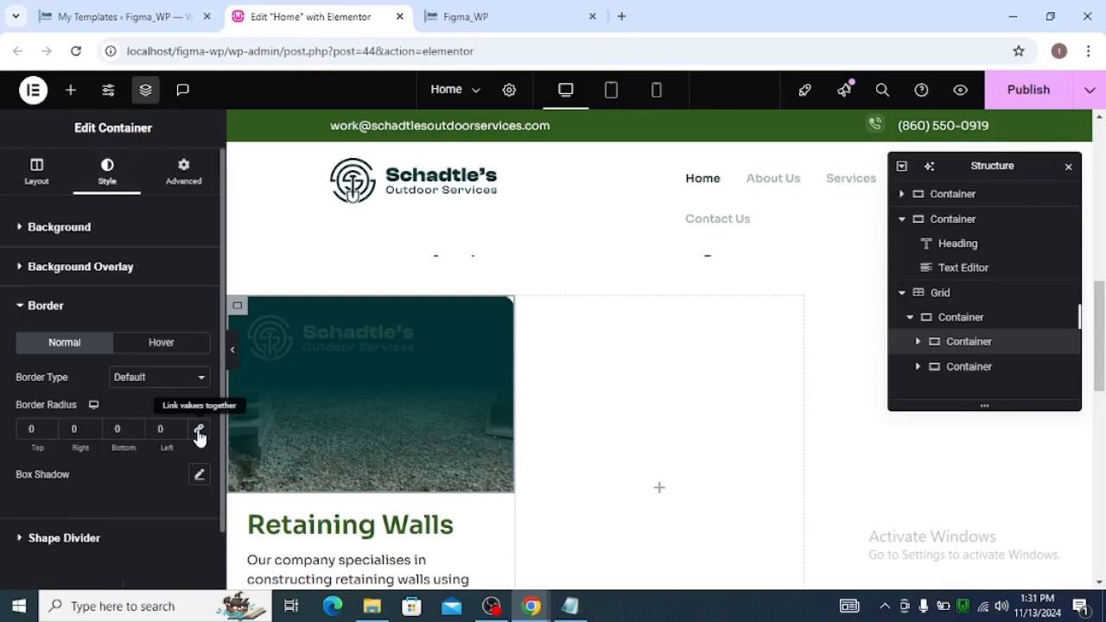
# Step: Preview the card at full page width, examining its image corners and border, and return to the editing view
pyautogui.click(232, 365)
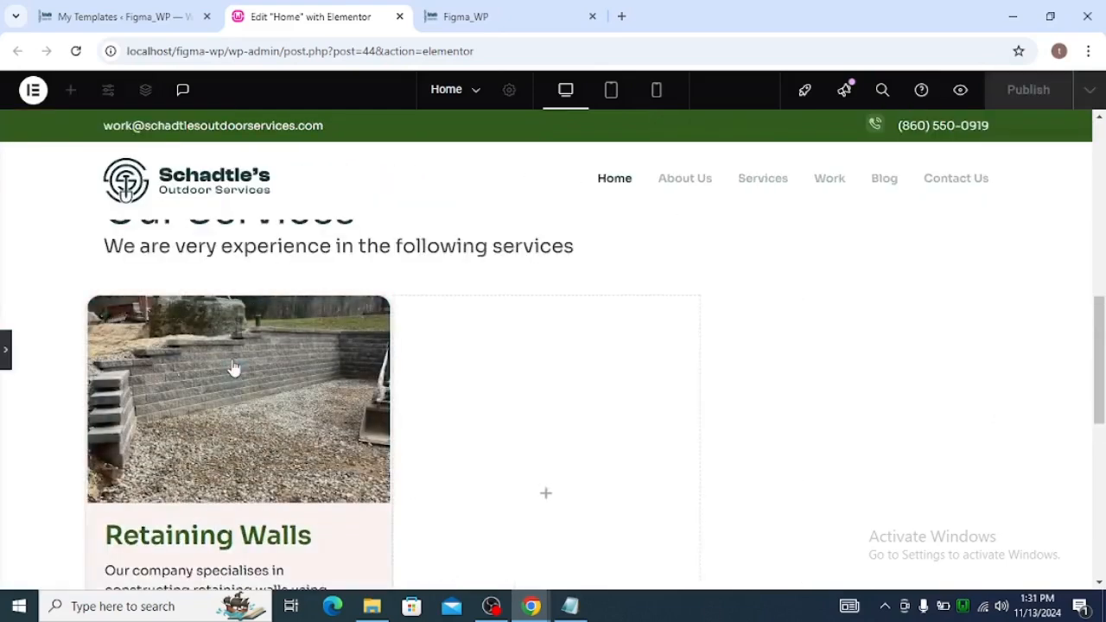
pyautogui.scroll(-1, 301, 344)
pyautogui.scroll(-1, 300, 344)
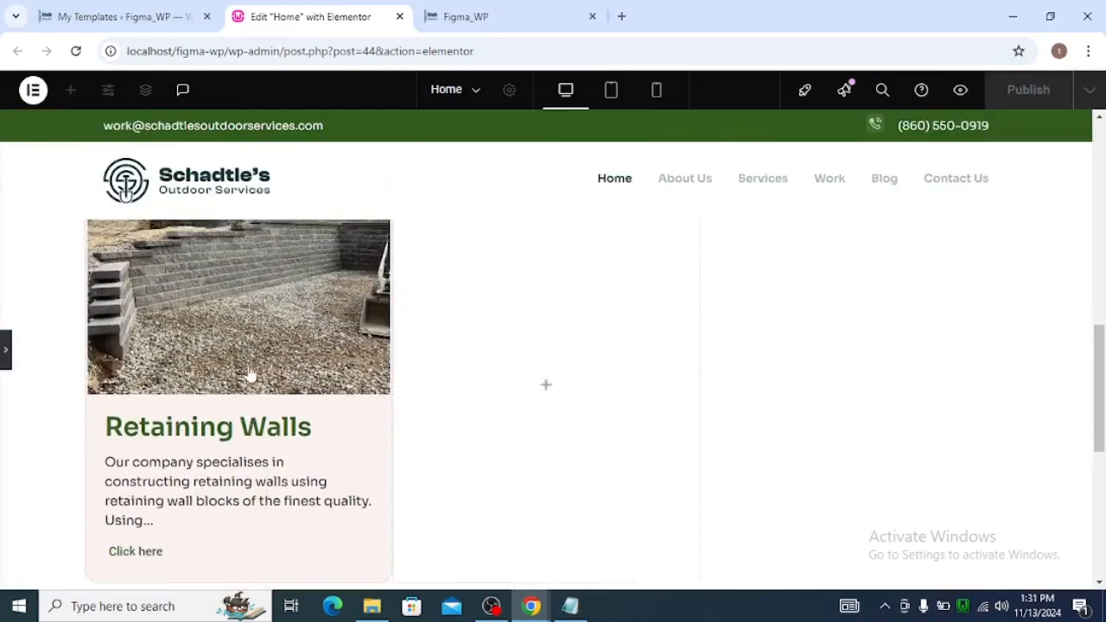
pyautogui.scroll(2, 247, 371)
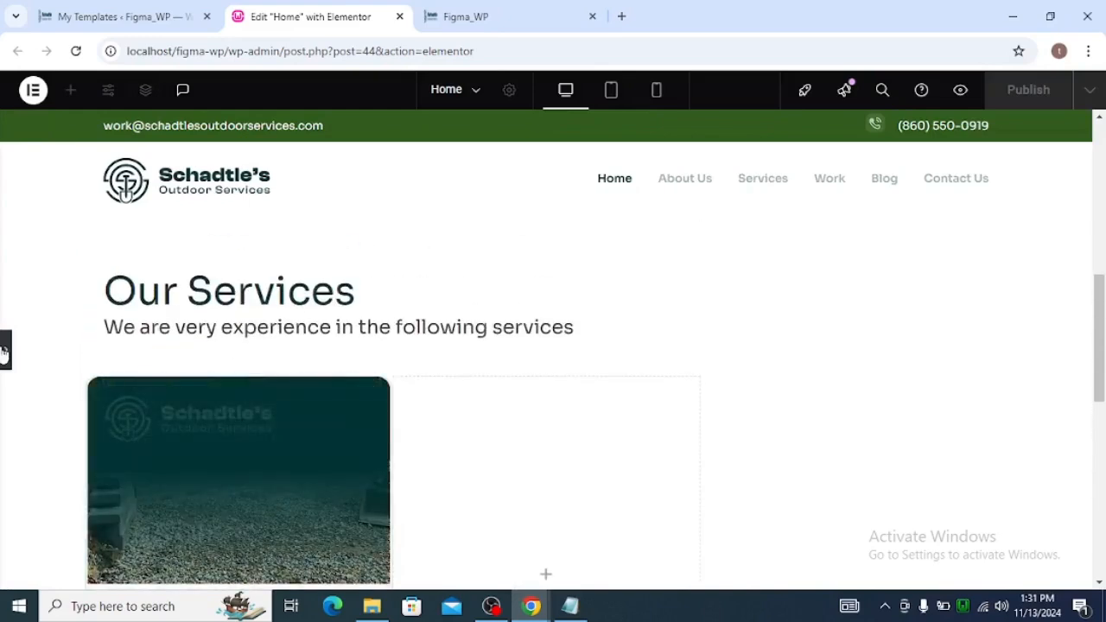
pyautogui.scroll(-2, 137, 350)
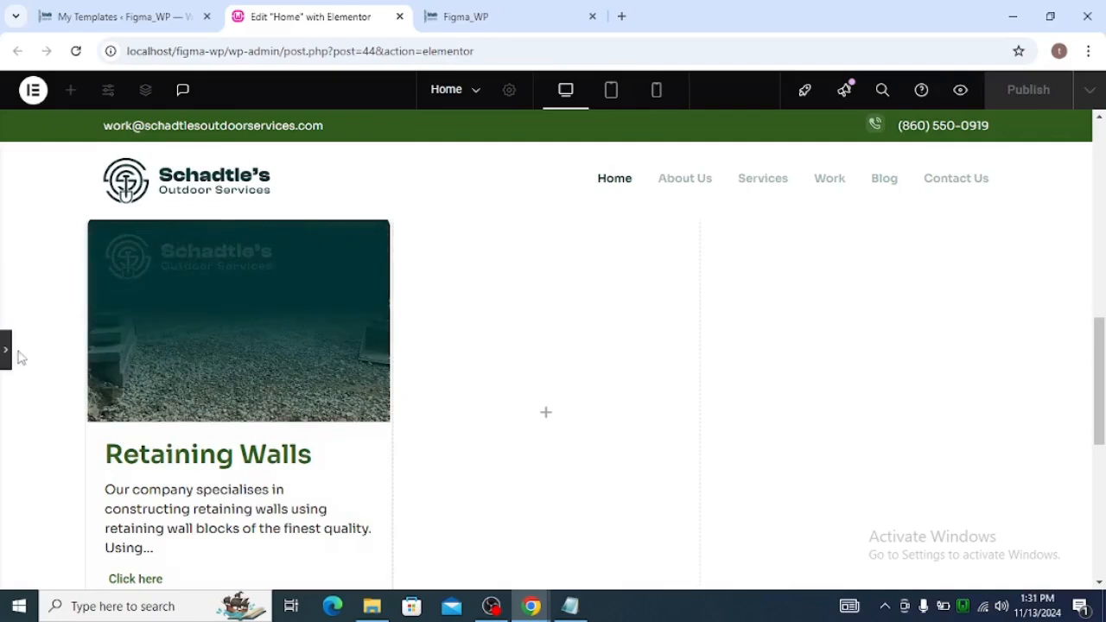
pyautogui.click(9, 356)
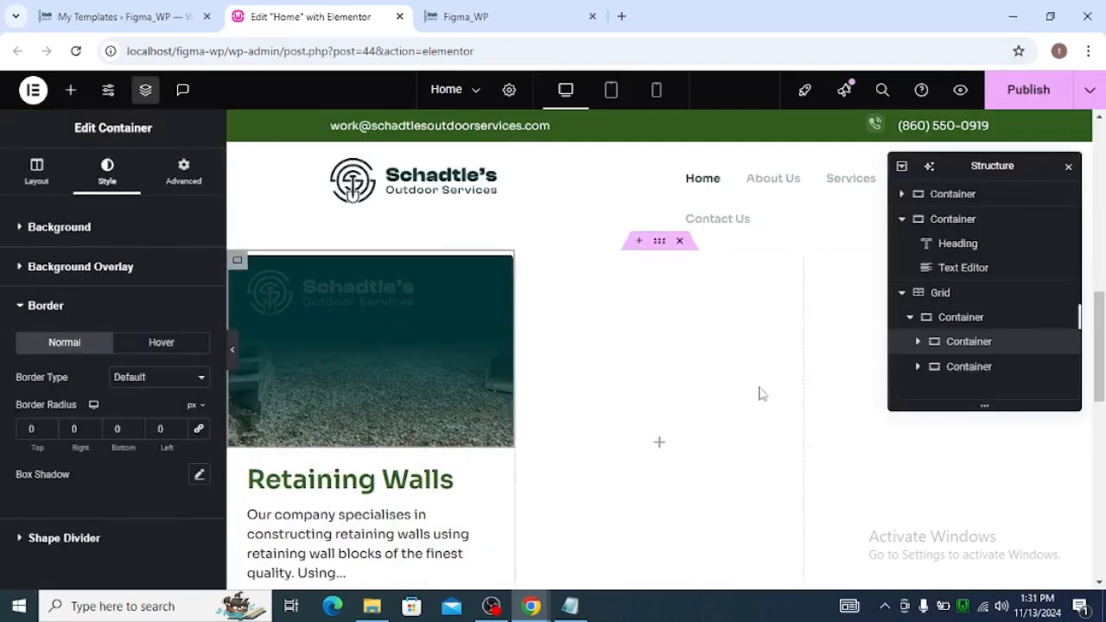
# Step: Check the outer container's border and spacing, the grid's layout, and the image container's margin and padding
pyautogui.click(964, 321)
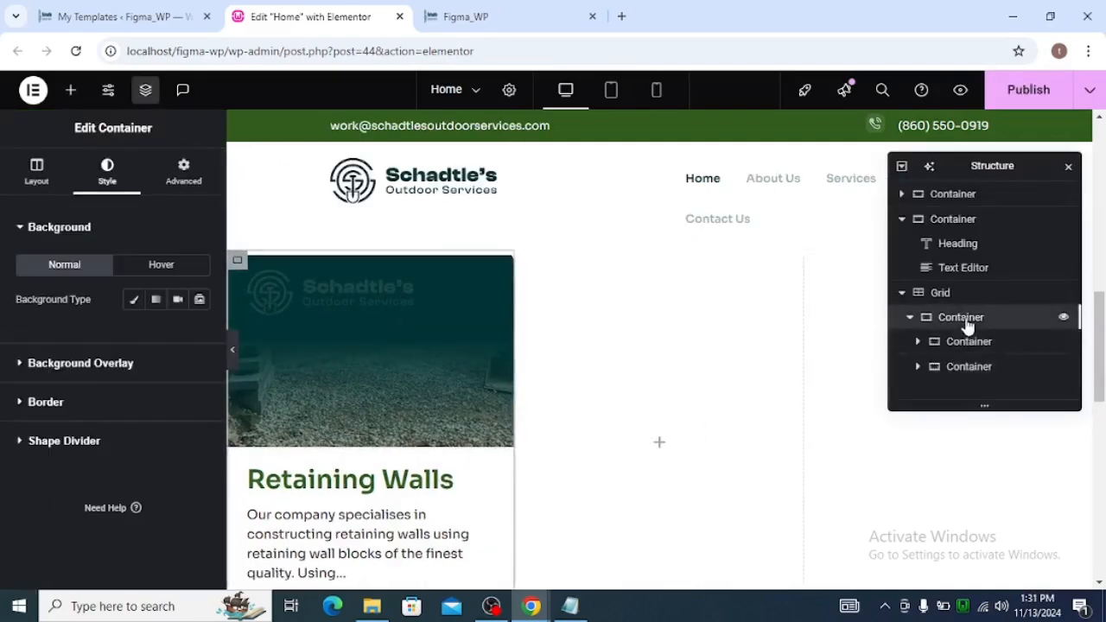
pyautogui.click(49, 402)
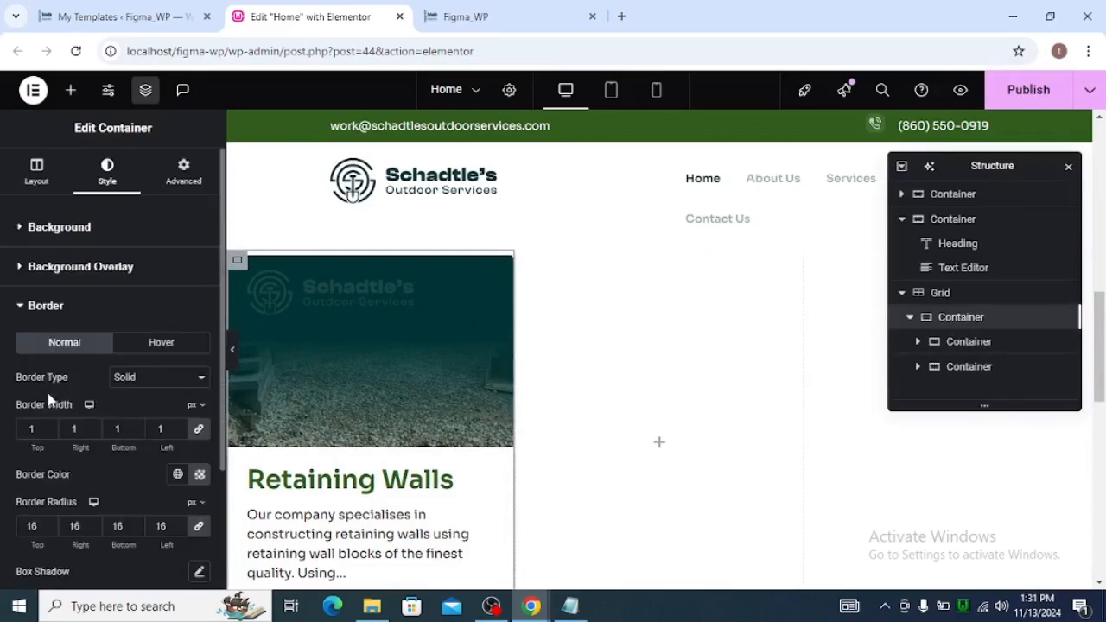
pyautogui.scroll(-2, 47, 390)
pyautogui.scroll(2, 115, 406)
pyautogui.click(183, 192)
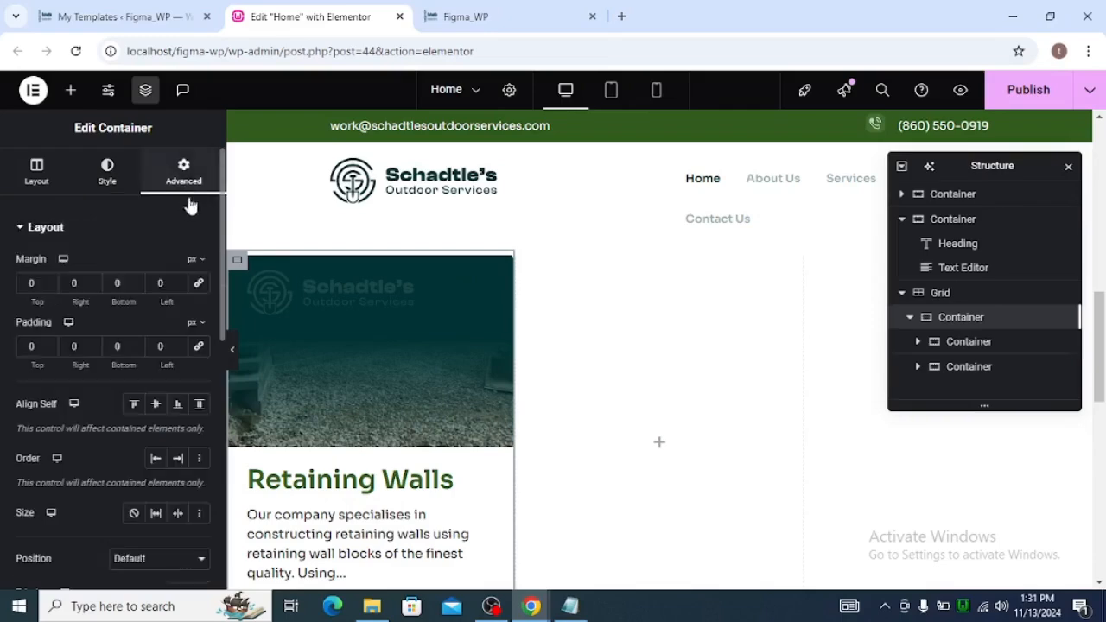
pyautogui.click(992, 302)
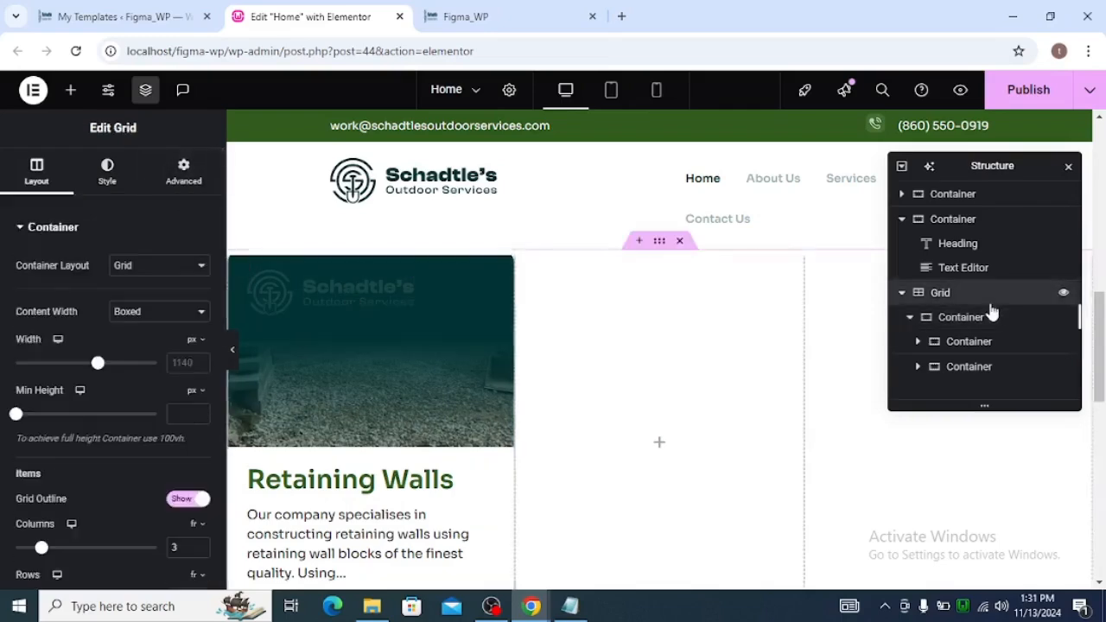
pyautogui.click(955, 348)
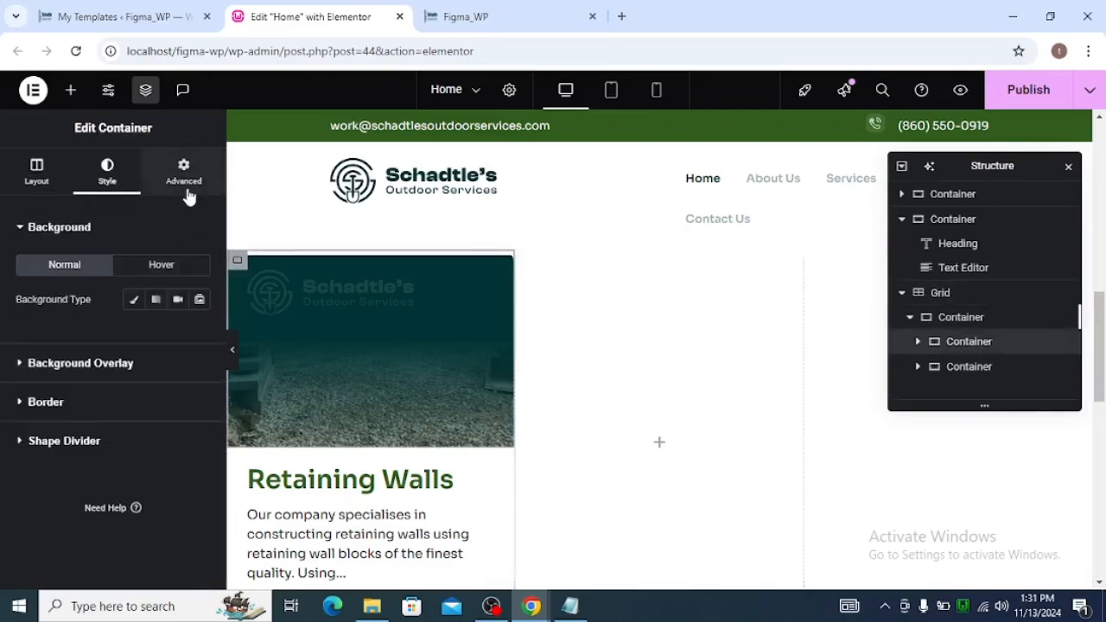
pyautogui.click(185, 182)
# Step: Set the border radius of the card's text container to 0 px on all sides
pyautogui.click(969, 371)
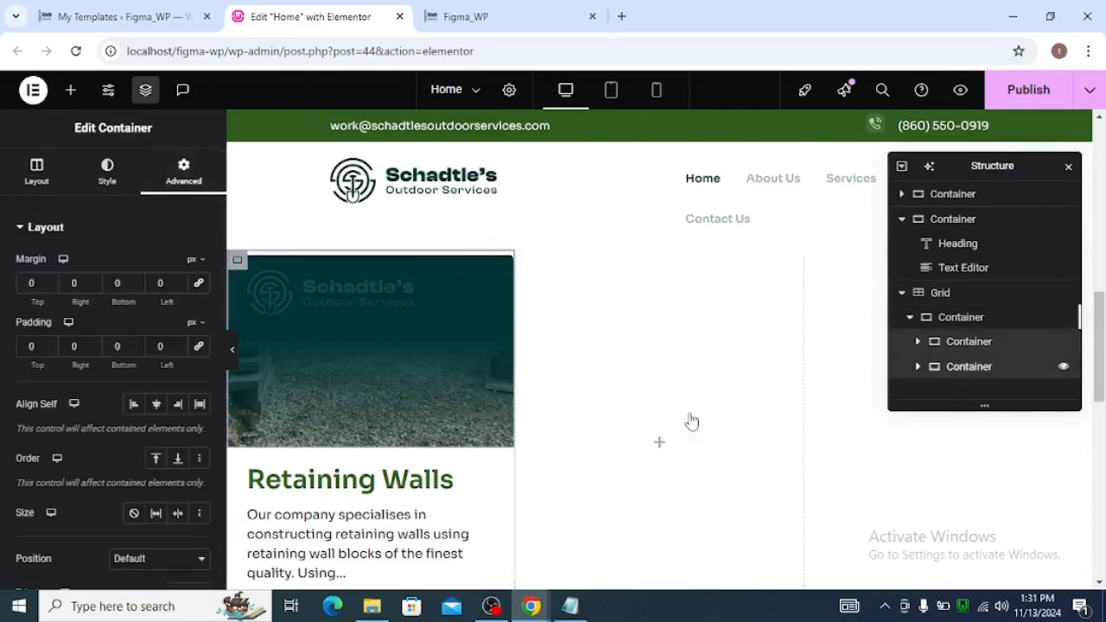
pyautogui.click(126, 181)
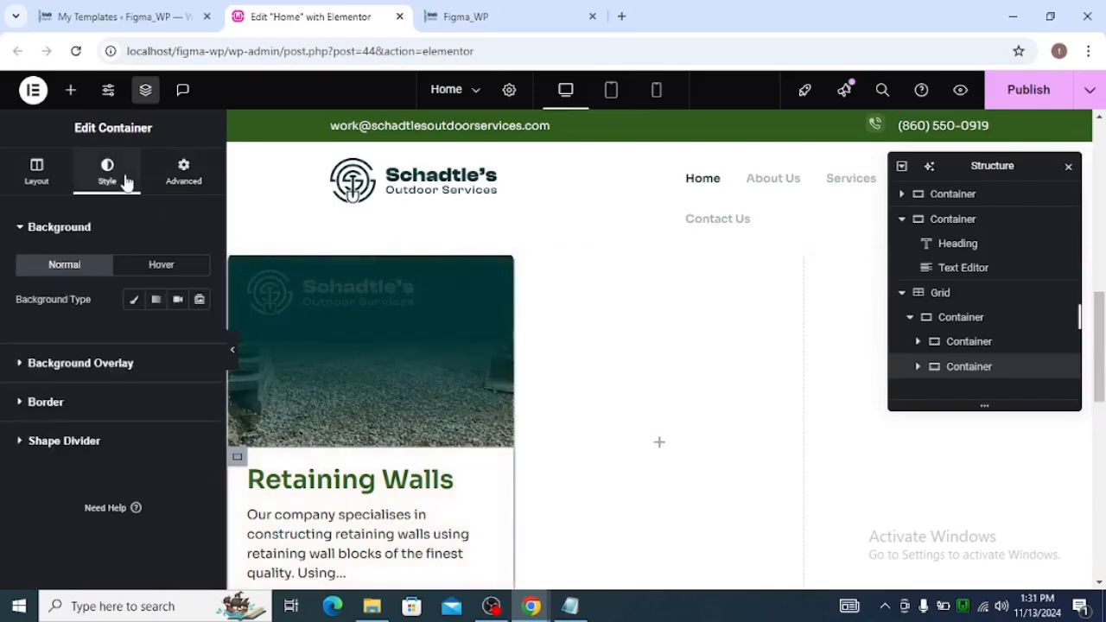
pyautogui.click(90, 403)
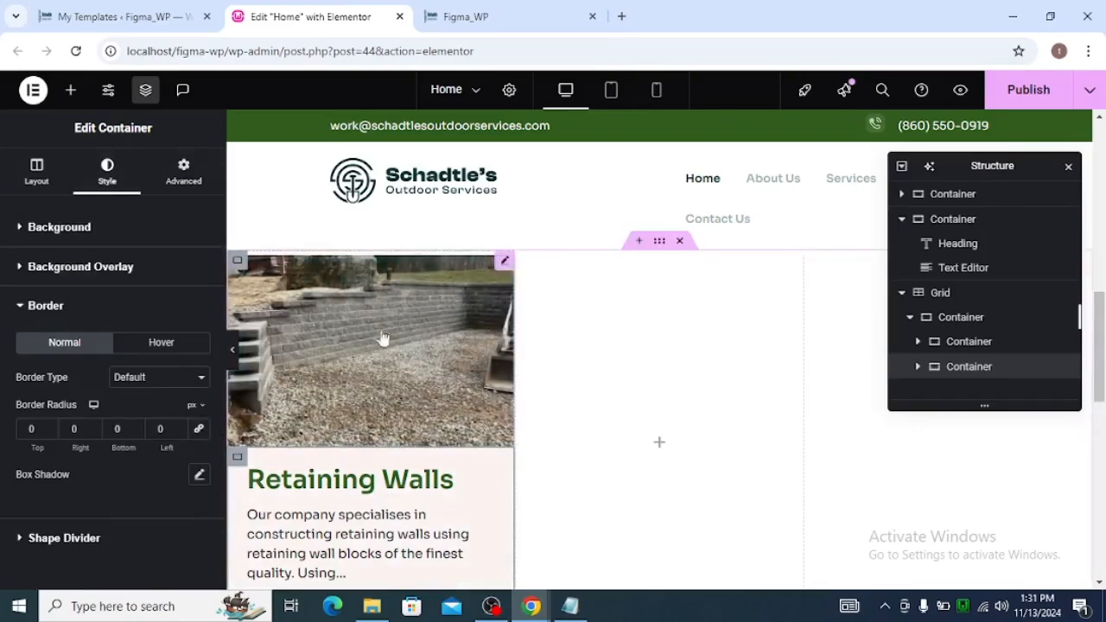
# Step: Preview the card at full page width again, examining the text area's bottom corners and hover background, and return to editing
pyautogui.click(232, 356)
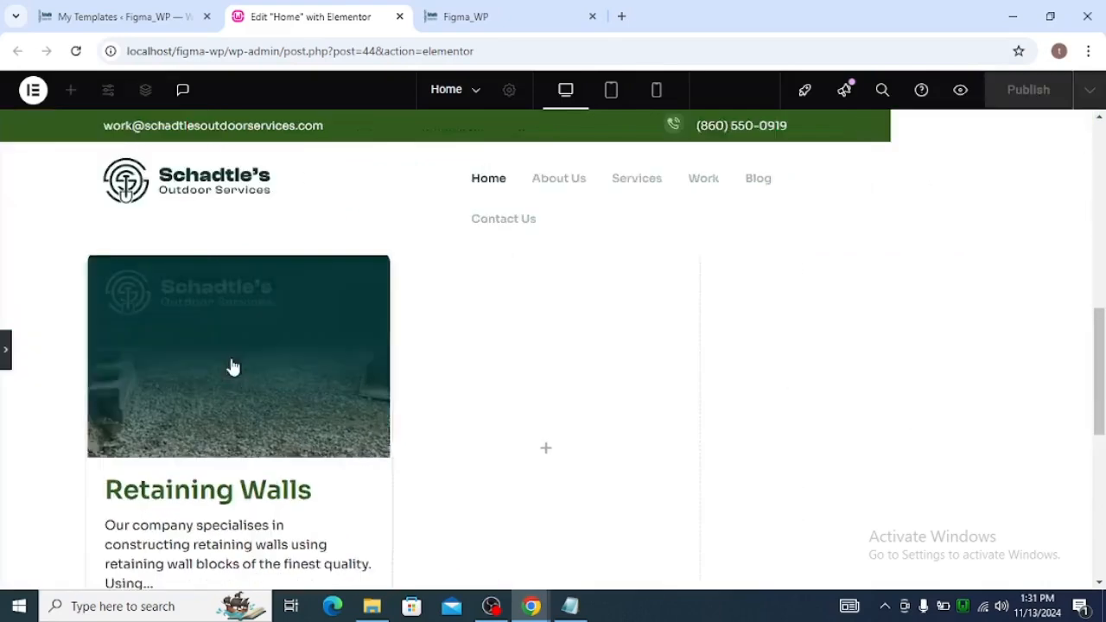
pyautogui.scroll(-2, 389, 338)
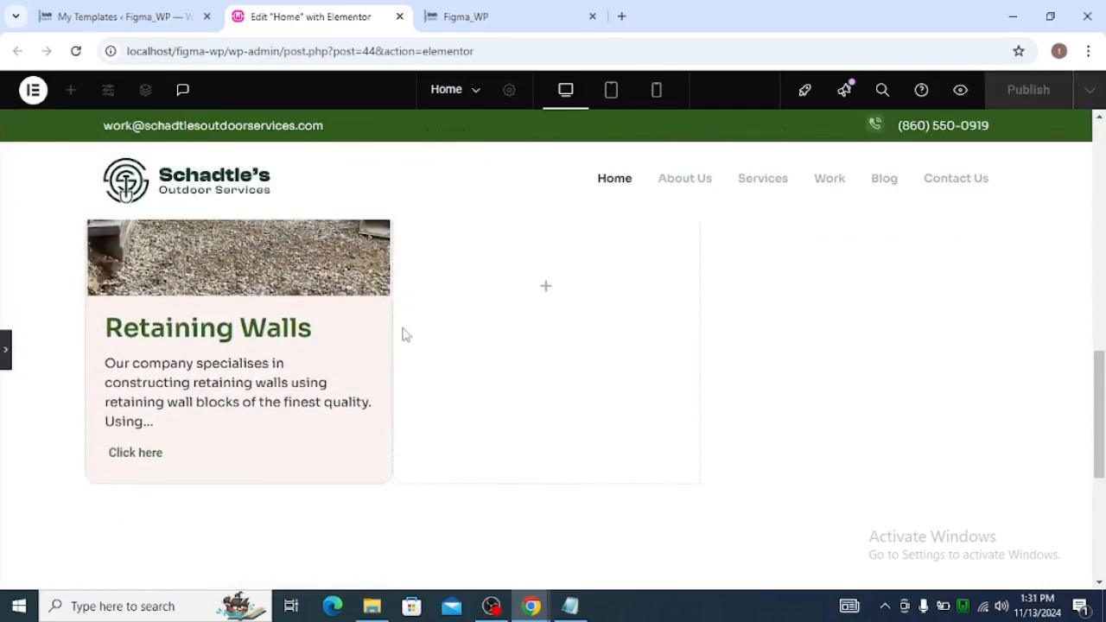
pyautogui.scroll(-1, 388, 383)
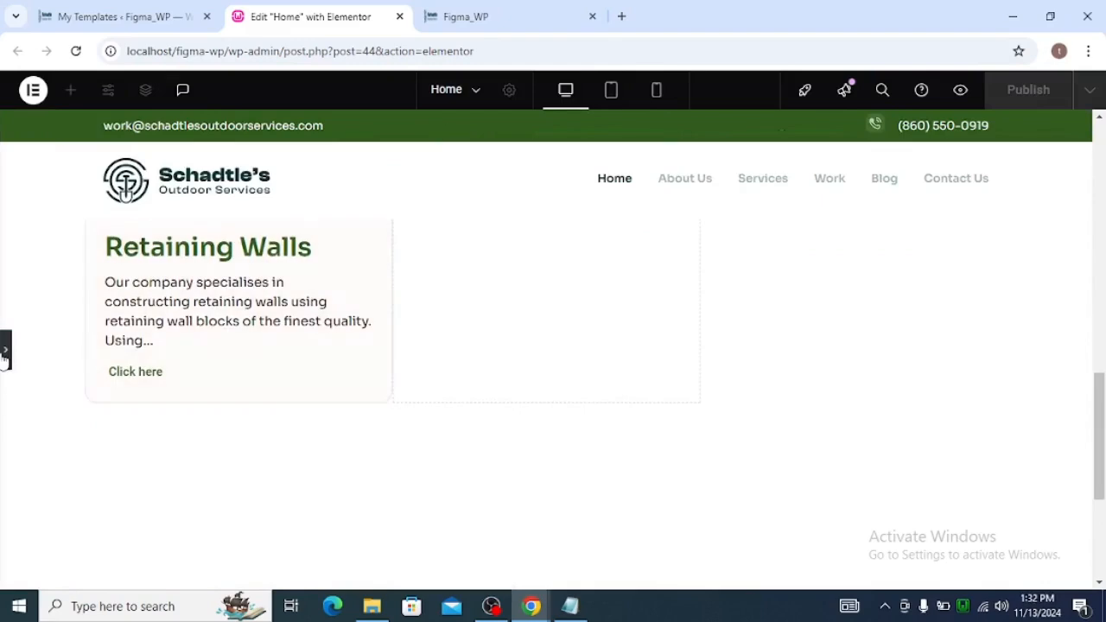
pyautogui.click(91, 367)
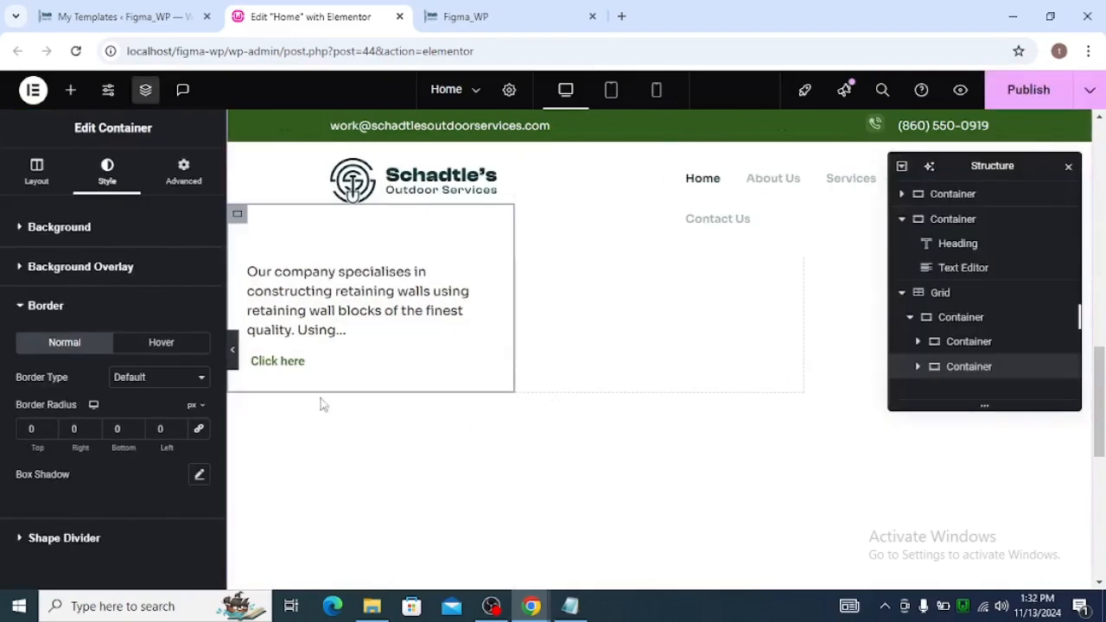
# Step: Switch to the Figma design file and copy the Learn More text from the Retaining Walls card
pyautogui.click(345, 369)
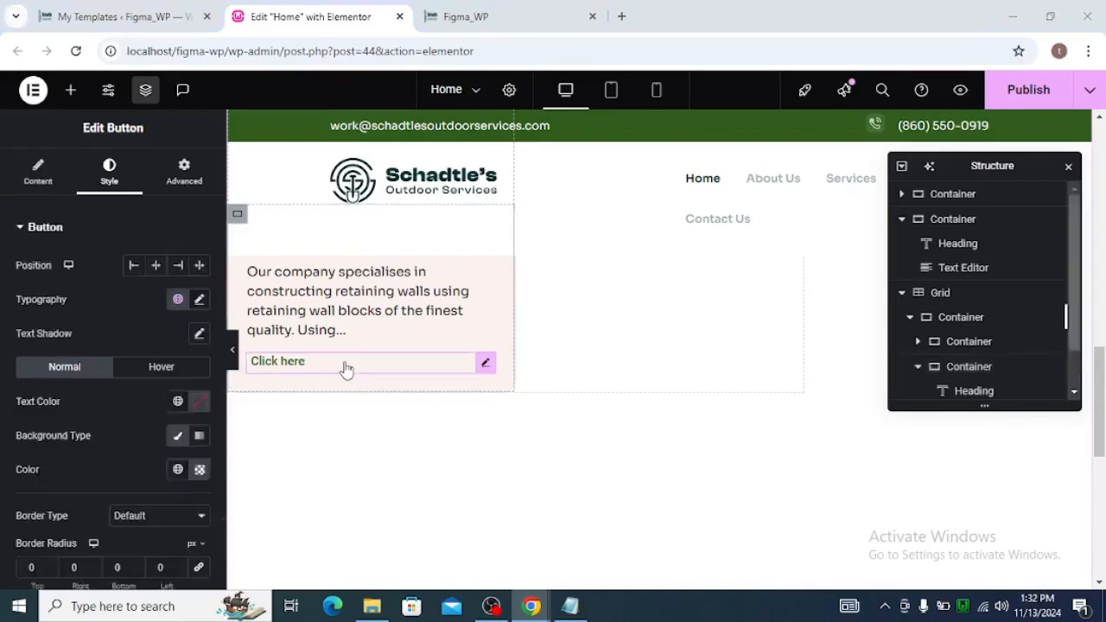
pyautogui.hotkey('alt', 'Tab')
pyautogui.hotkey('alt', 'Tab')
pyautogui.press('Tab')
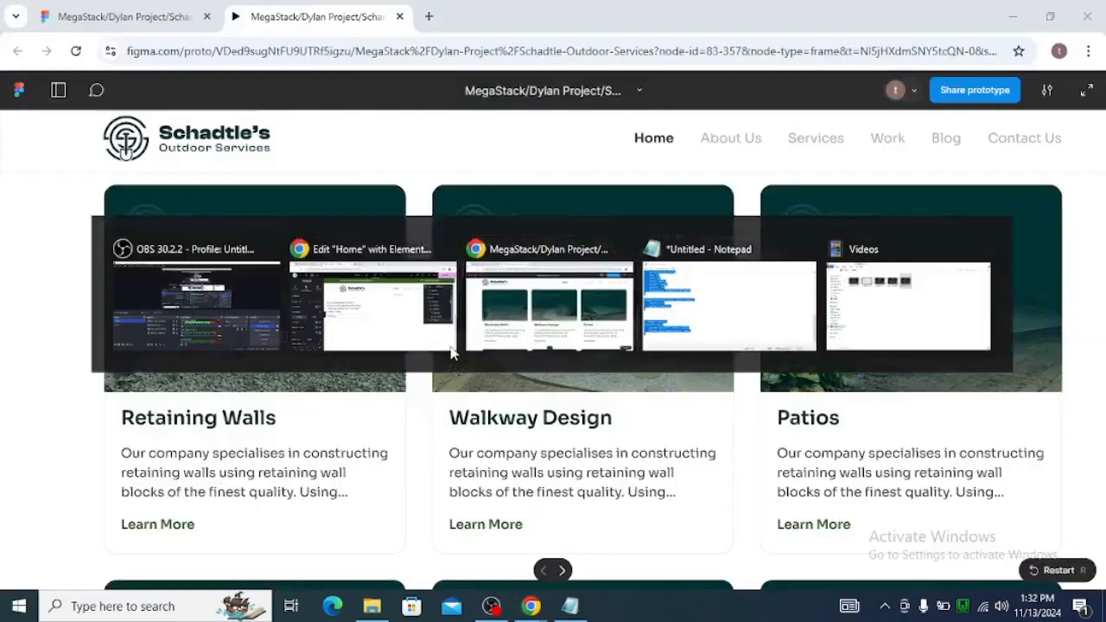
pyautogui.scroll(-2, 257, 448)
pyautogui.click(151, 12)
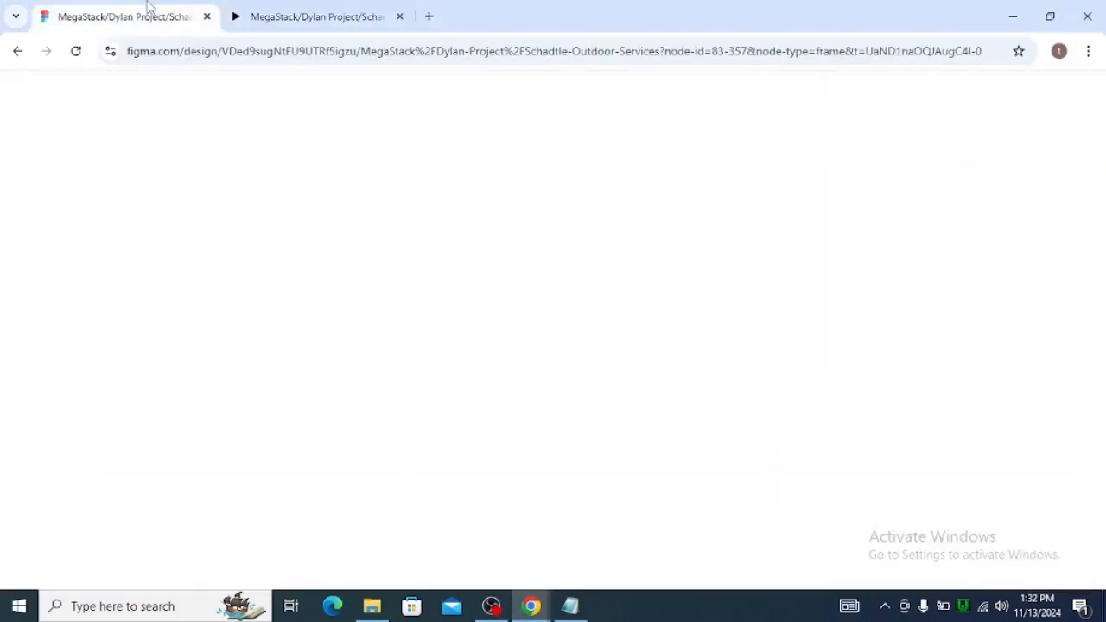
pyautogui.click(261, 408)
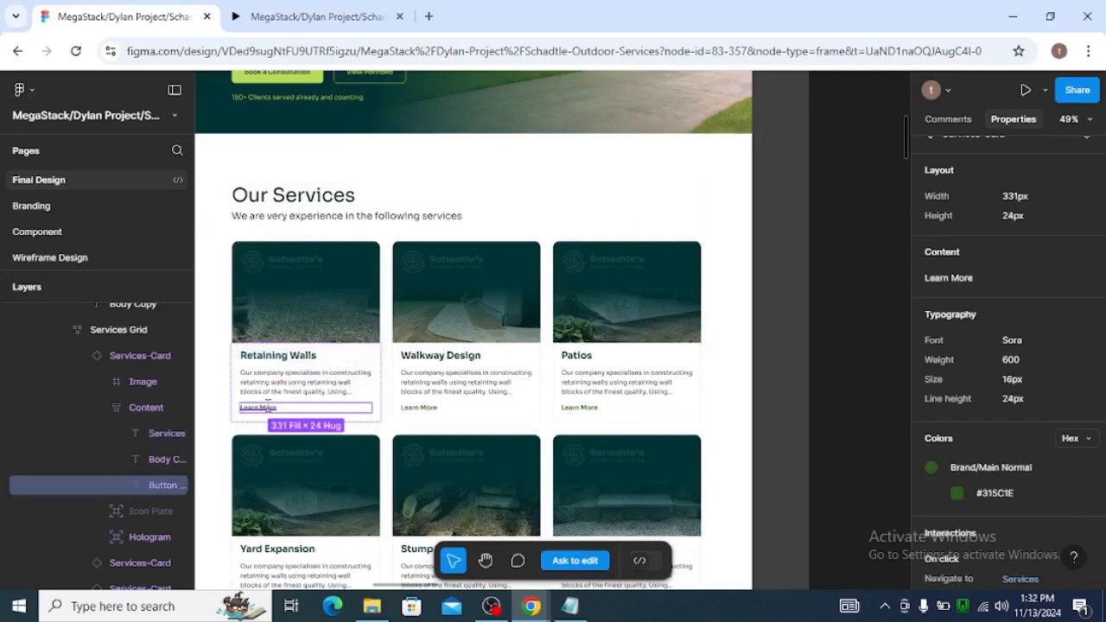
pyautogui.click(971, 281)
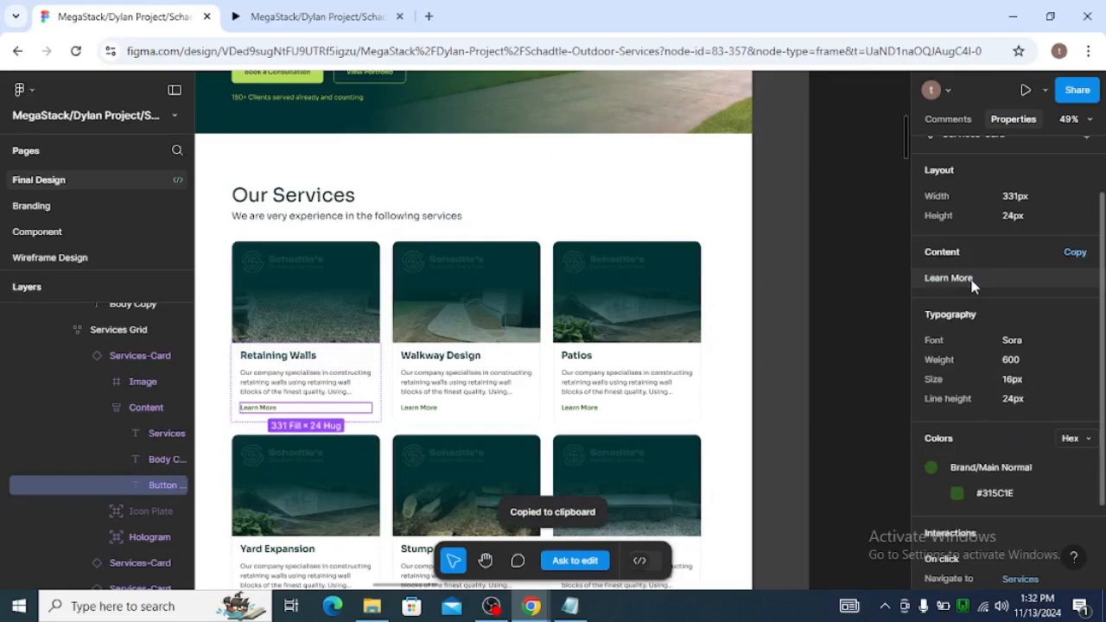
# Step: Switch back to Elementor and replace the Retaining Walls card's button text with Learn More
pyautogui.hotkey('alt', 'Tab')
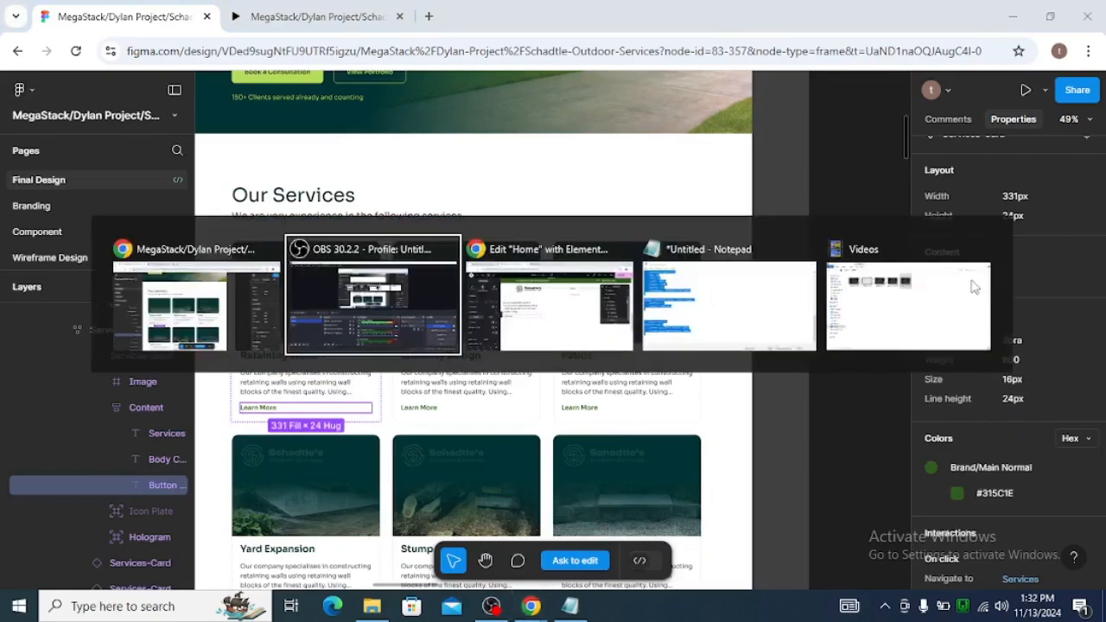
pyautogui.hotkey('alt', 'Tab')
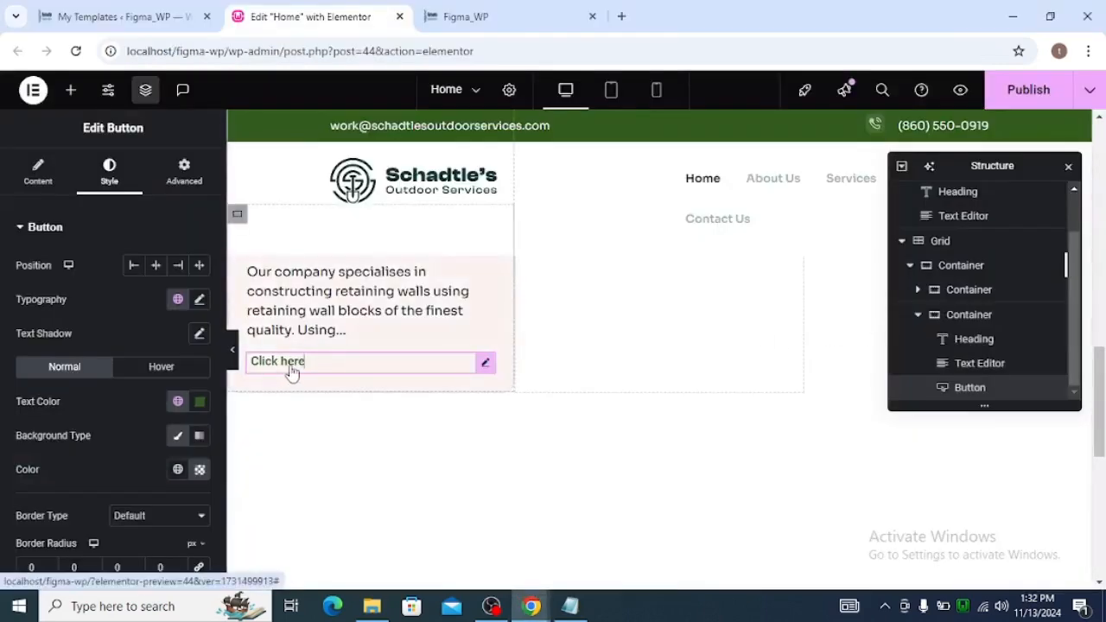
pyautogui.click(38, 173)
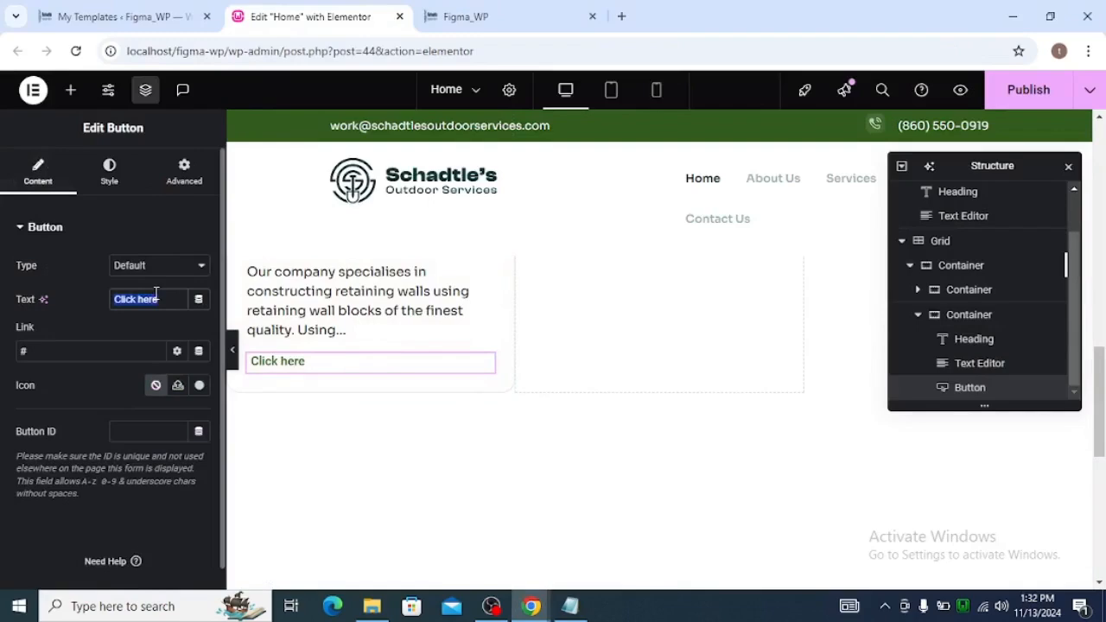
# Step: Set the Learn More button's typography to weight 600 (Semi Bold) and size 16 px
pyautogui.click(110, 172)
pyautogui.scroll(-1, 169, 381)
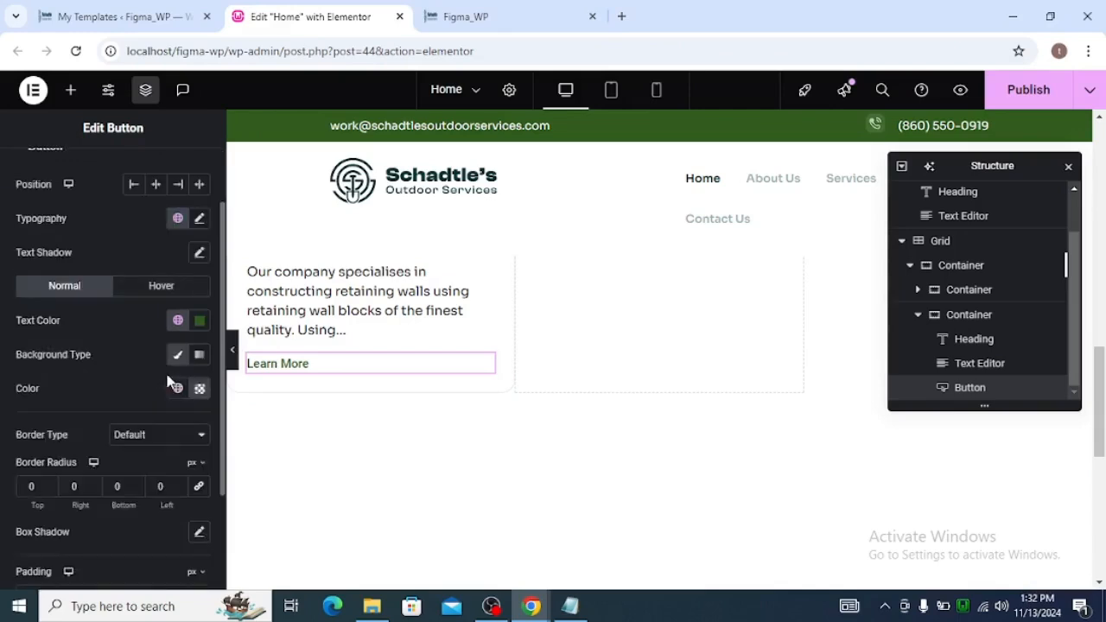
pyautogui.scroll(1, 169, 379)
pyautogui.click(198, 300)
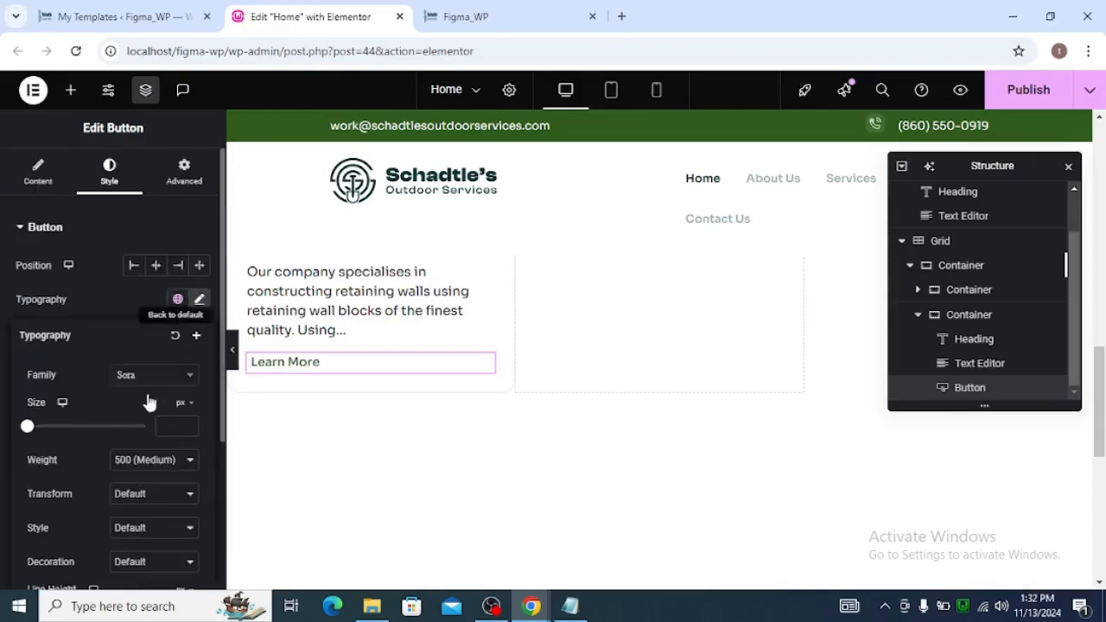
pyautogui.click(167, 460)
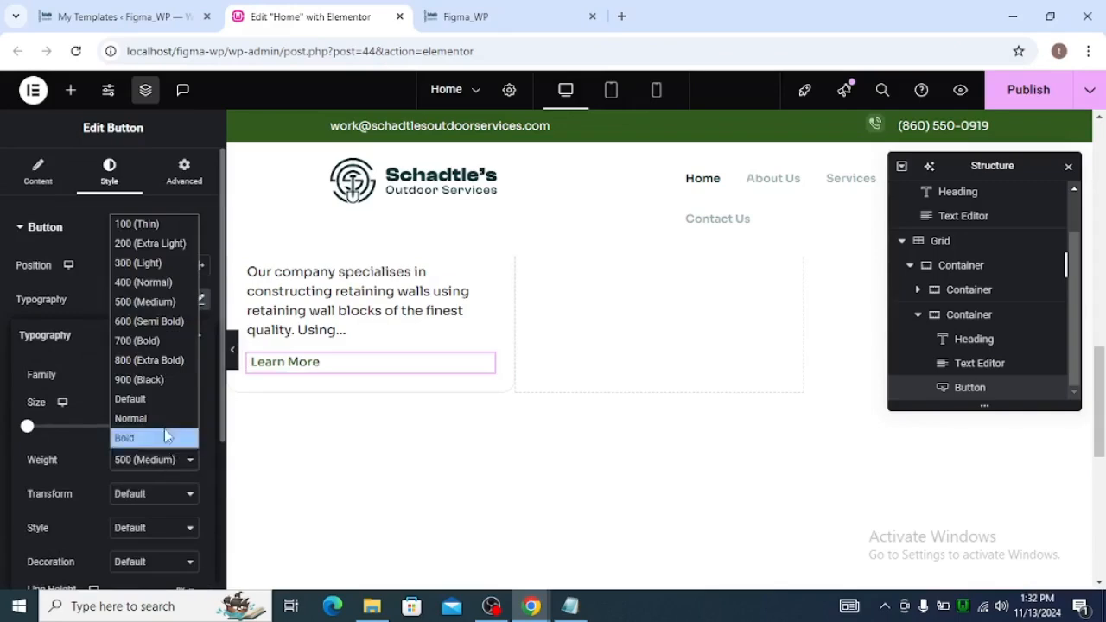
pyautogui.click(161, 322)
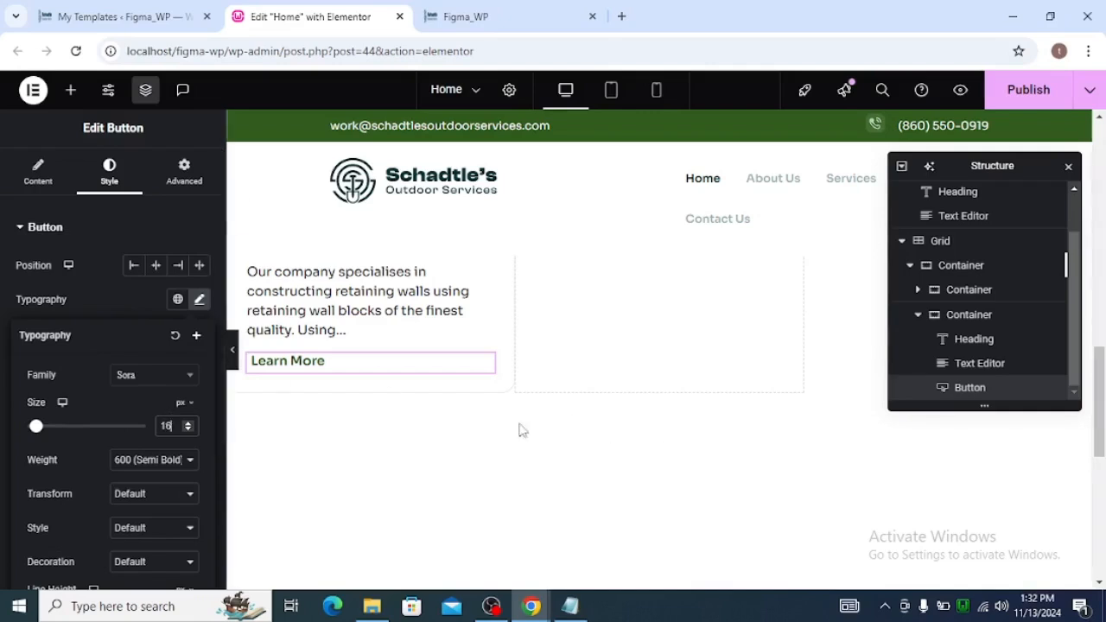
pyautogui.click(484, 370)
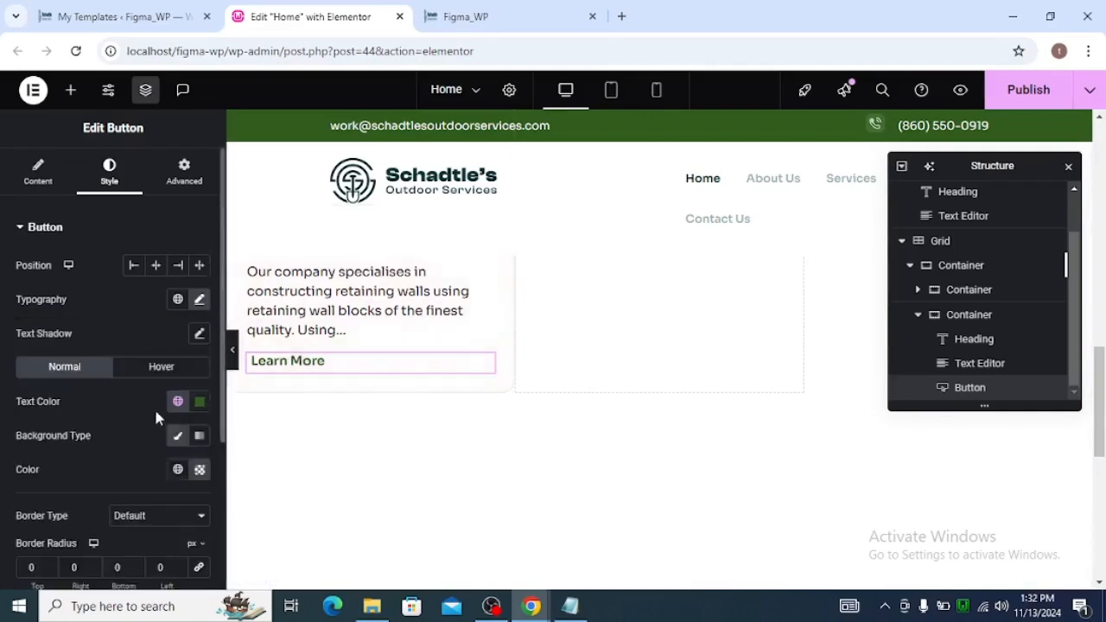
# Step: Preview the card at full page width, examining its updated button and text area, and return to editing
pyautogui.scroll(-3, 156, 407)
pyautogui.click(232, 362)
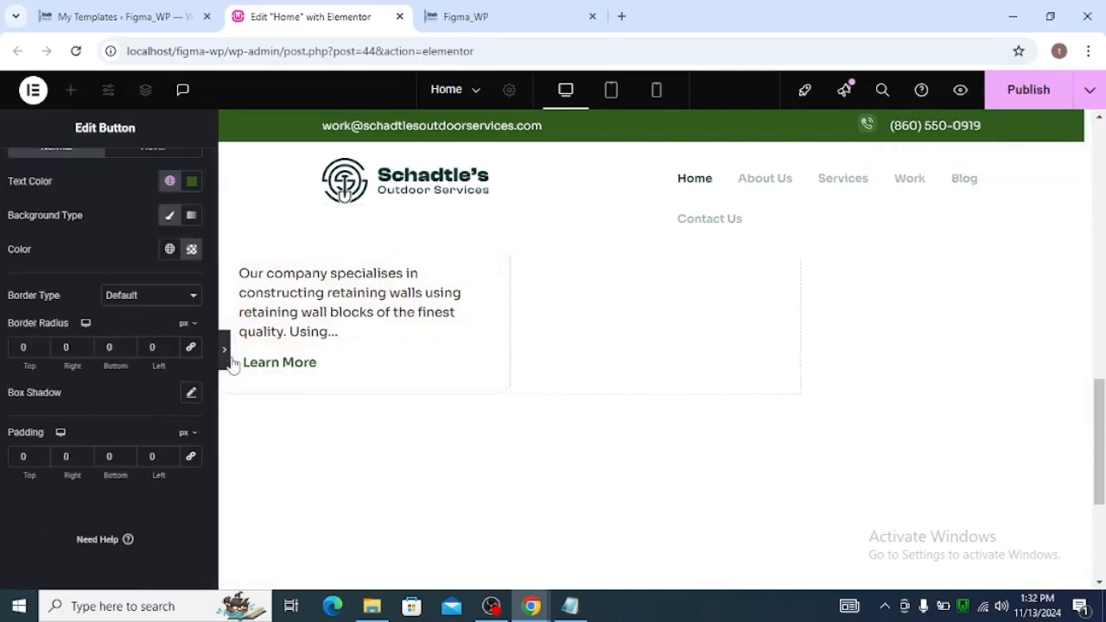
pyautogui.scroll(2, 415, 418)
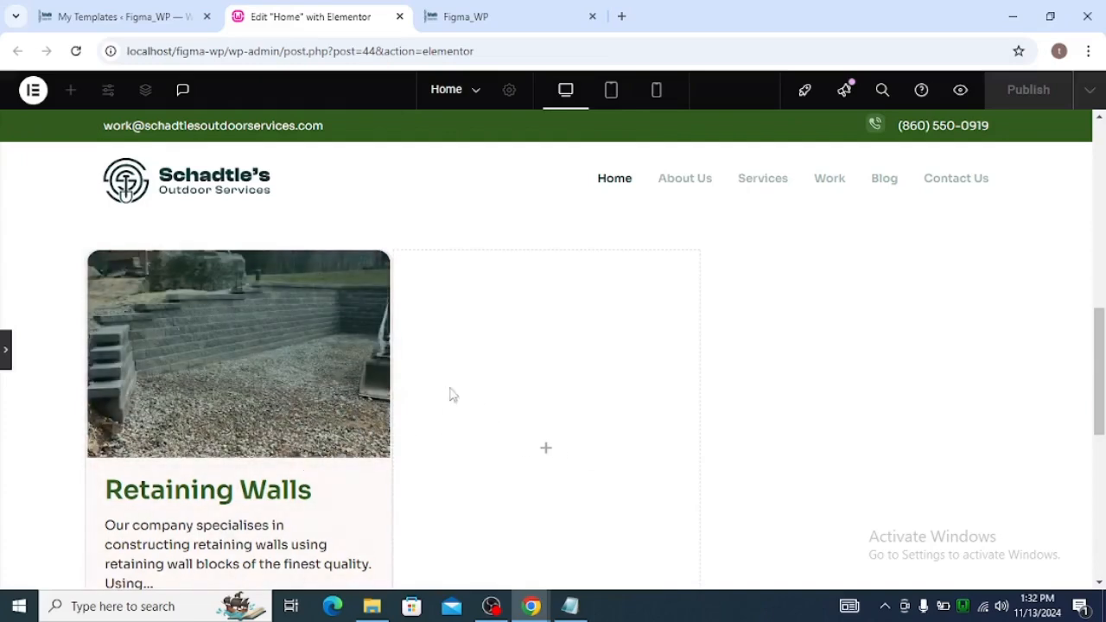
pyautogui.click(7, 353)
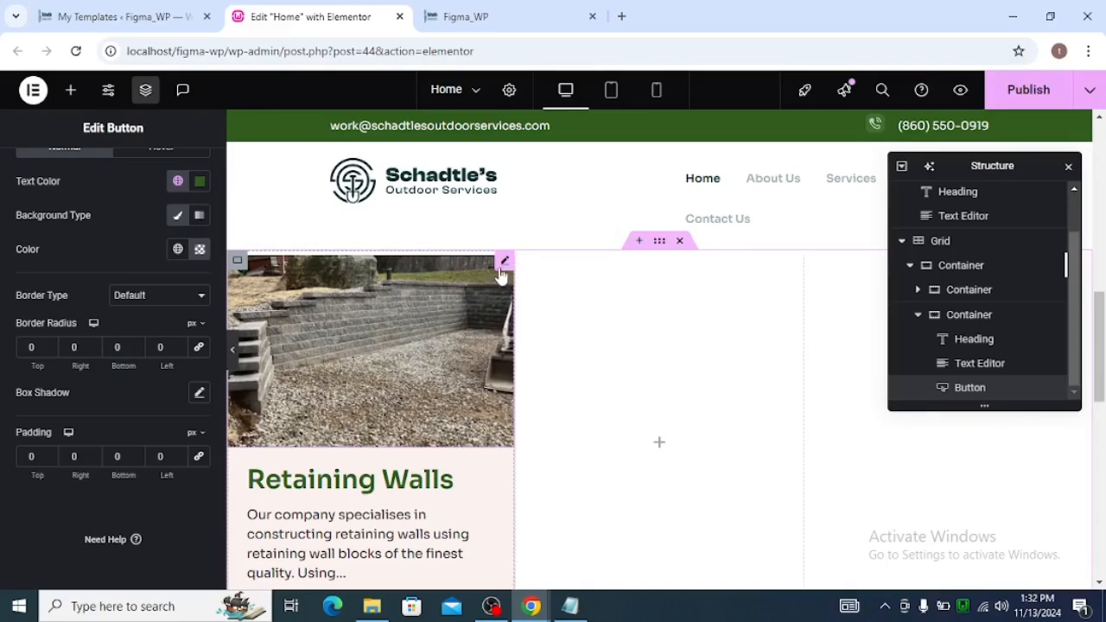
# Step: Inspect the three stacked images in the card's image container by selecting each one in turn
pyautogui.click(501, 273)
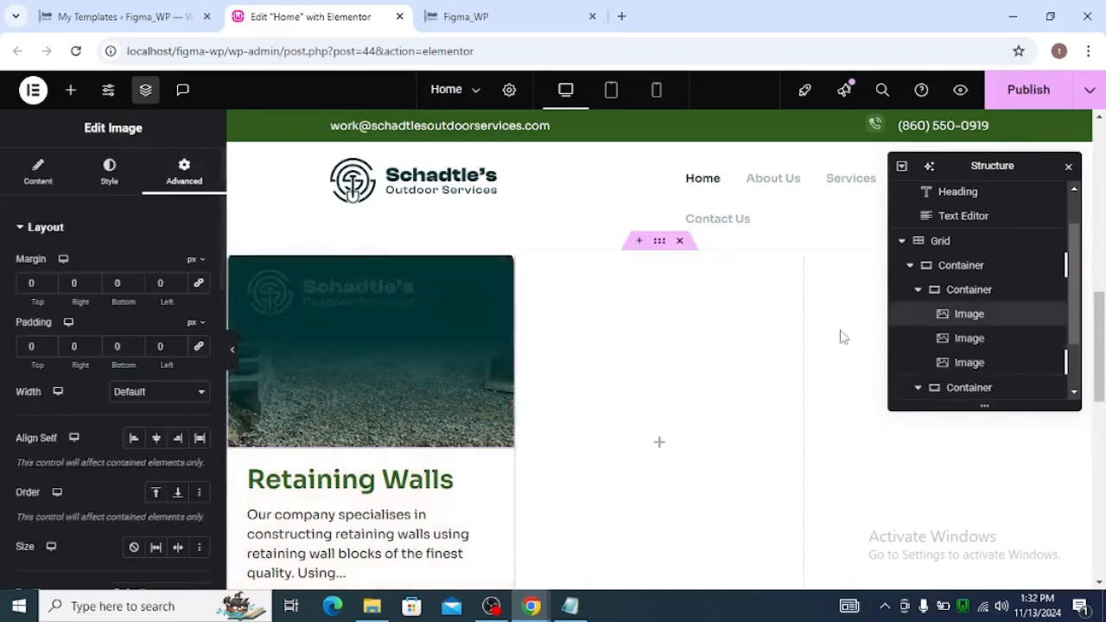
pyautogui.click(941, 347)
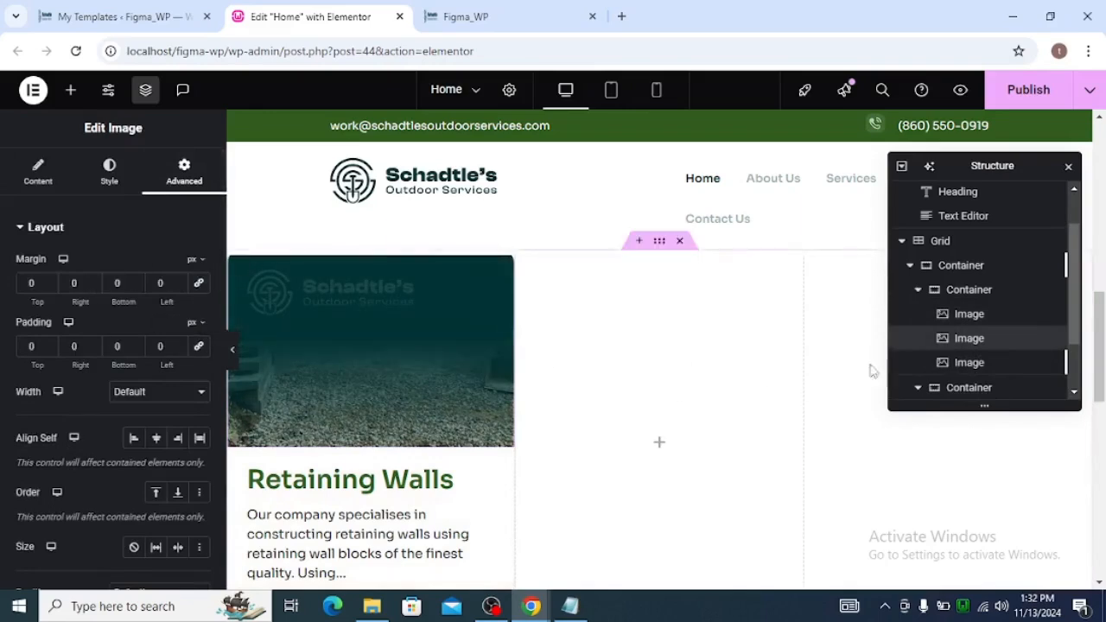
pyautogui.click(938, 364)
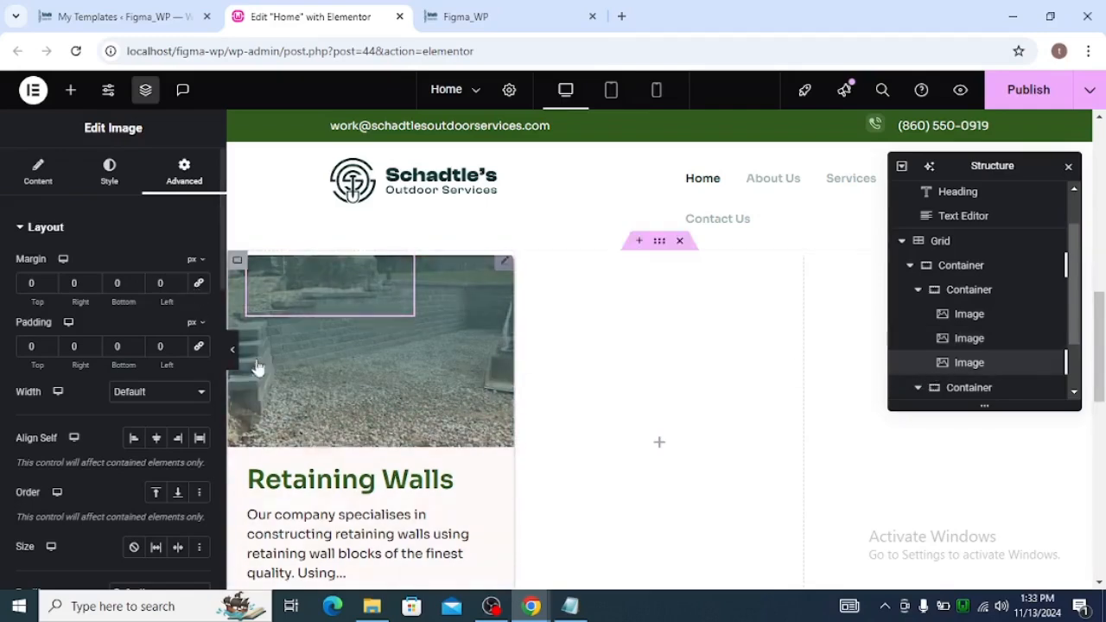
# Step: Preview the whole card at full page width, examining its hover image, background and bottom edge, and return to editing
pyautogui.click(232, 353)
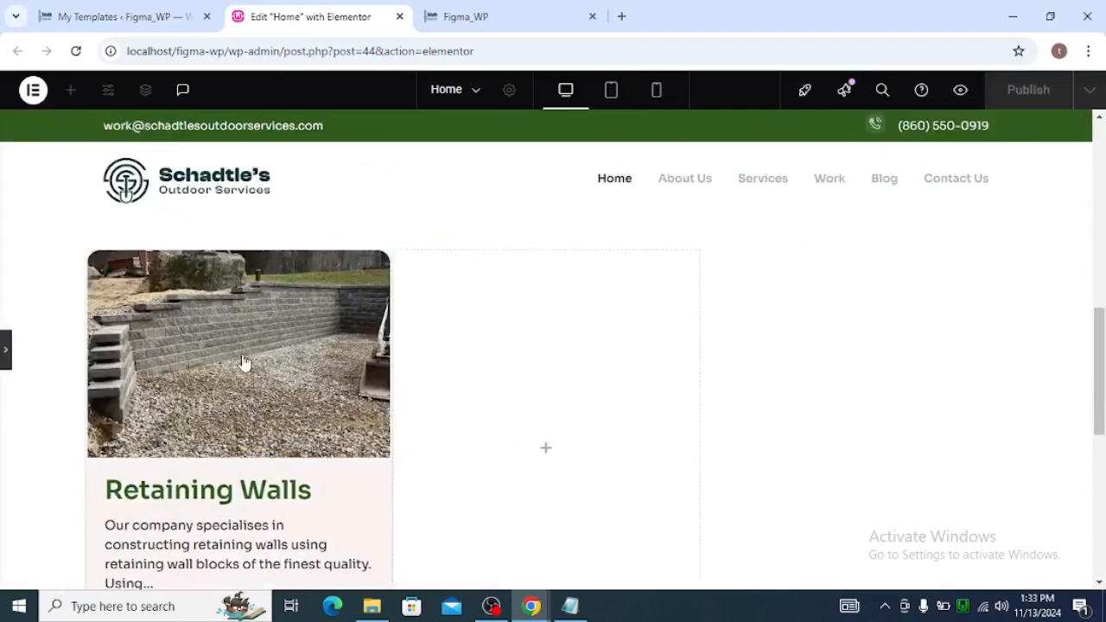
pyautogui.scroll(-4, 366, 388)
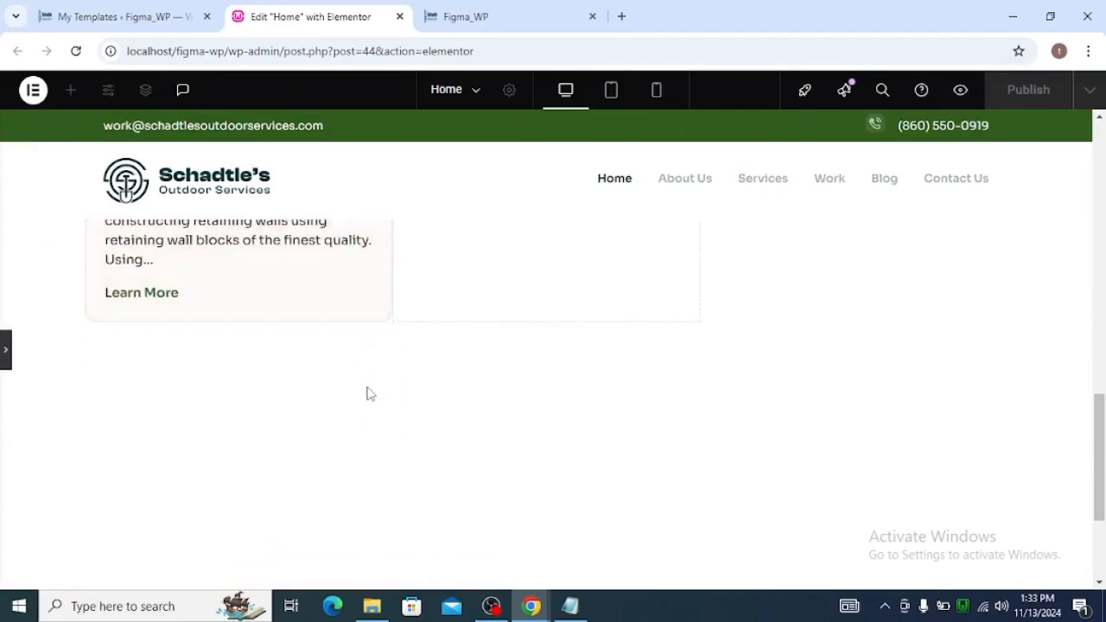
pyautogui.scroll(1, 355, 397)
pyautogui.scroll(1, 344, 401)
pyautogui.scroll(2, 7, 352)
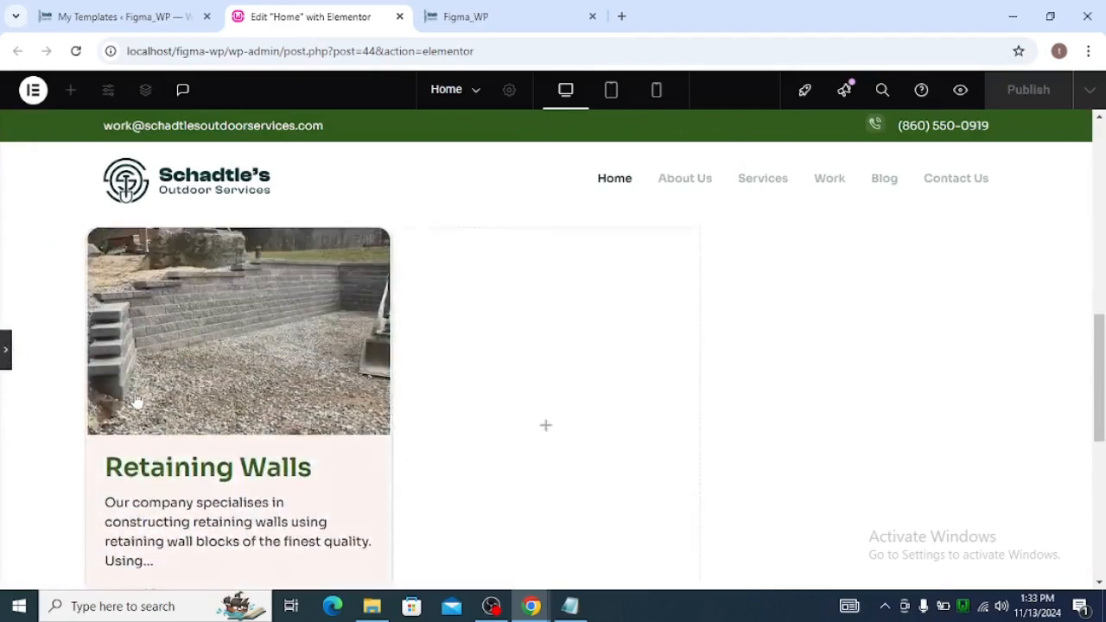
pyautogui.click(5, 352)
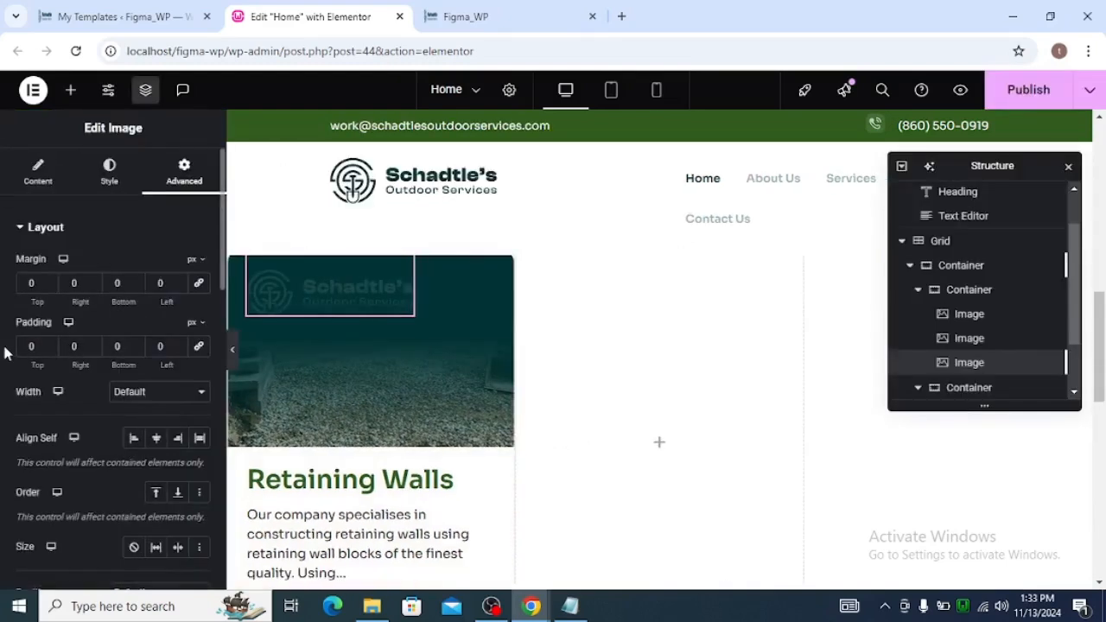
# Step: Review the custom CSS of the card's outer container, checking the hover background, image transition and image radius rules
pyautogui.click(956, 327)
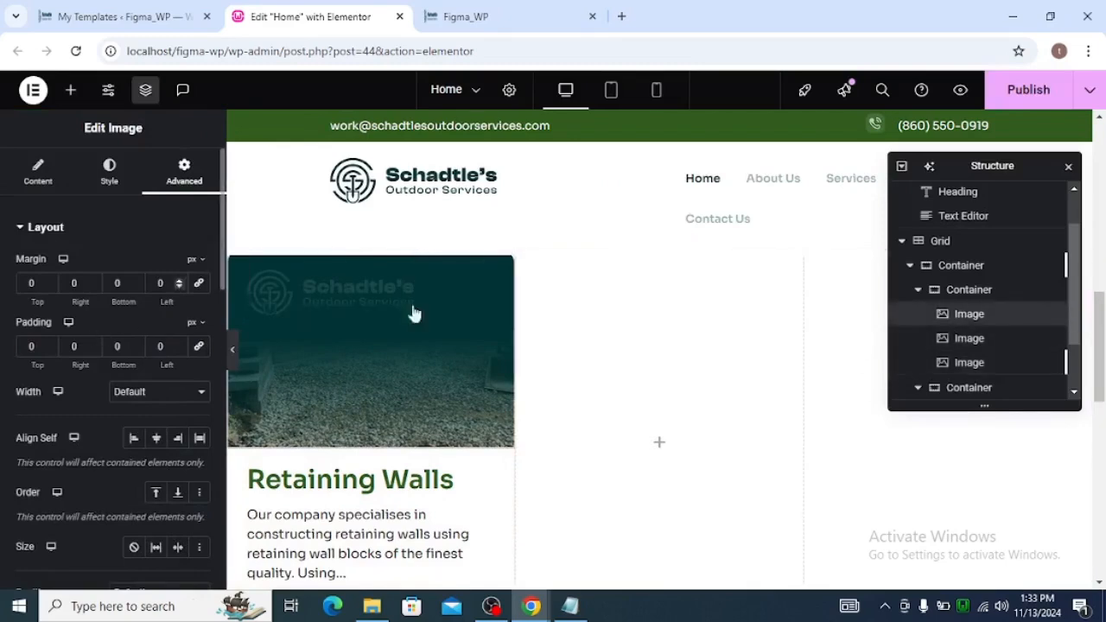
pyautogui.click(955, 290)
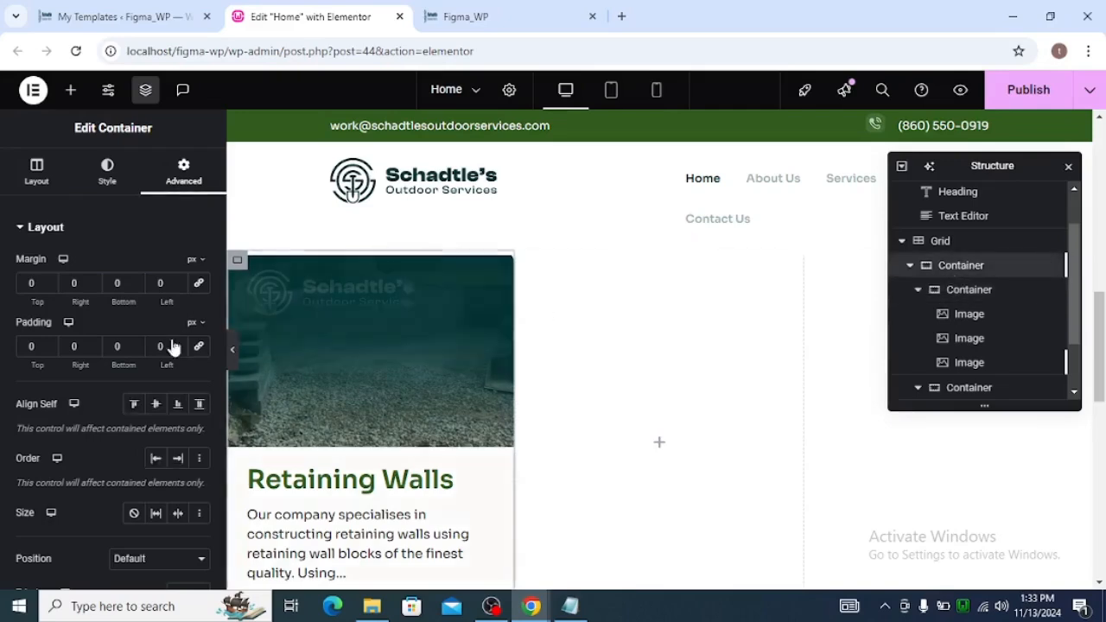
pyautogui.scroll(-7, 112, 346)
pyautogui.click(68, 472)
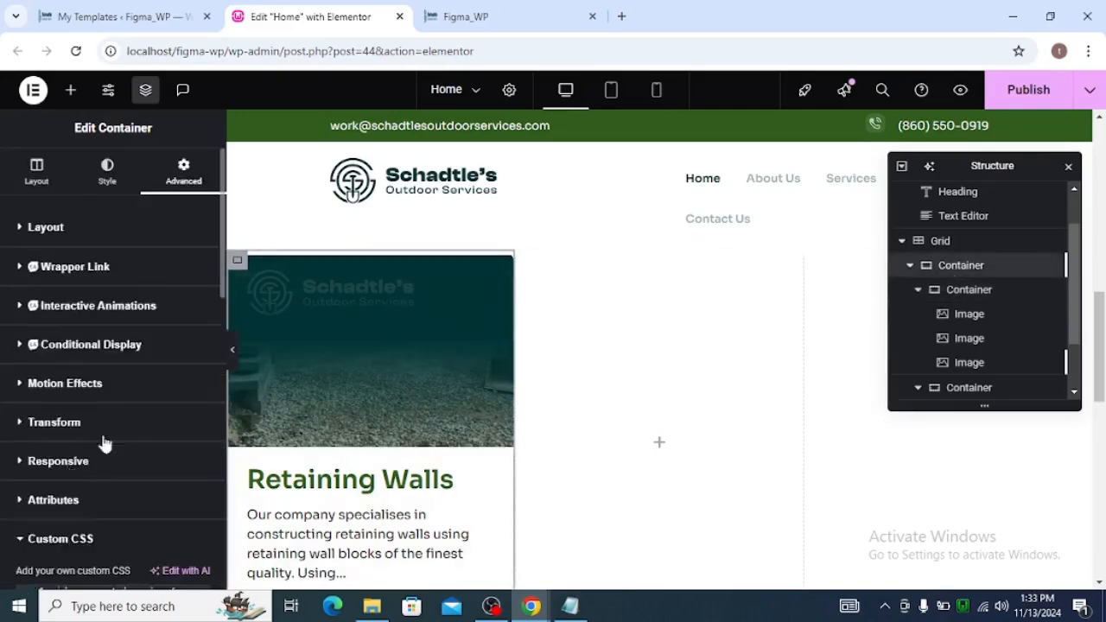
pyautogui.scroll(-10, 113, 432)
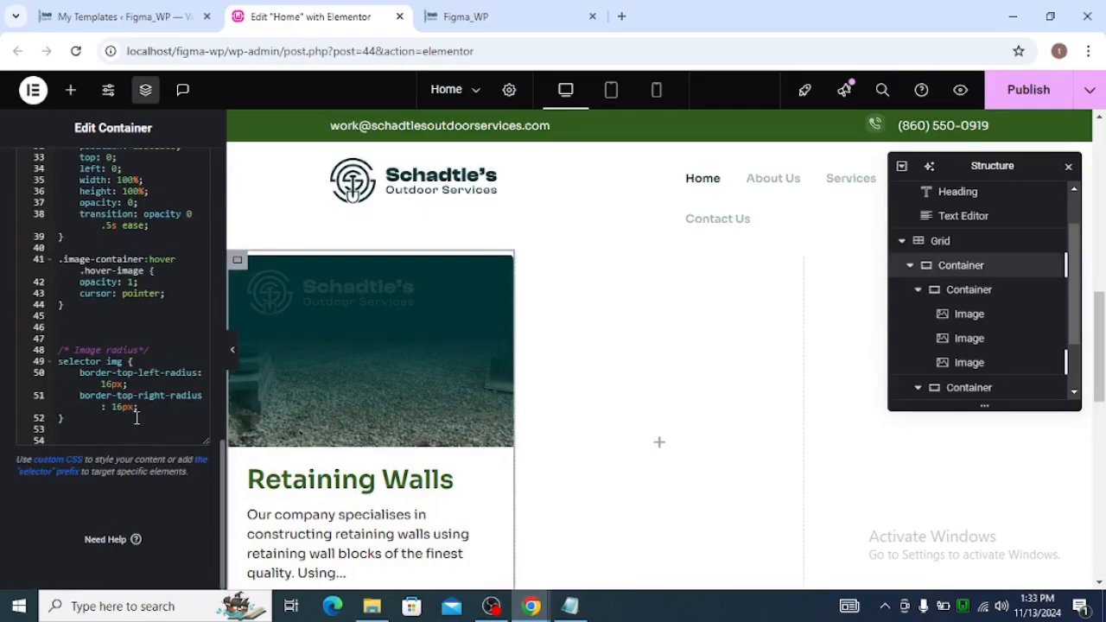
pyautogui.scroll(10, 136, 418)
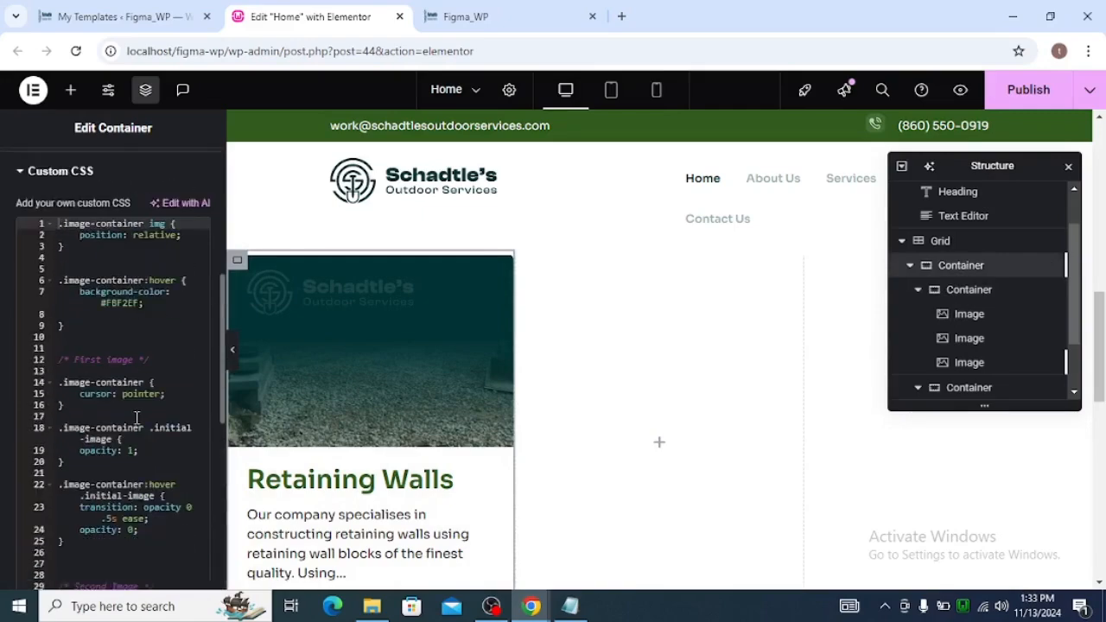
pyautogui.scroll(2, 136, 418)
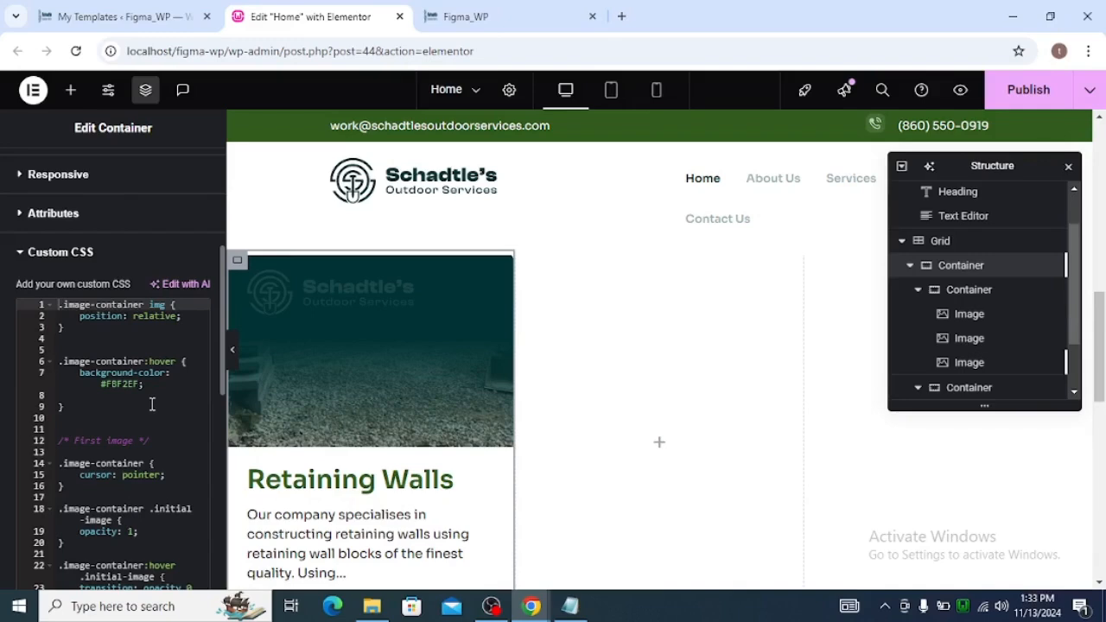
pyautogui.scroll(-10, 151, 405)
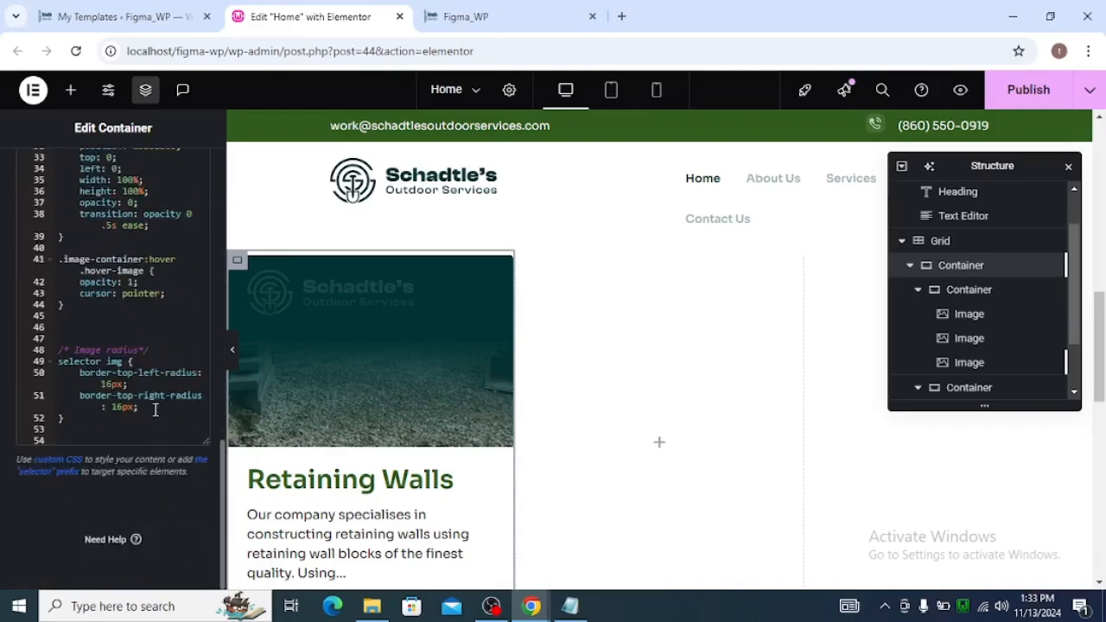
pyautogui.scroll(6, 156, 410)
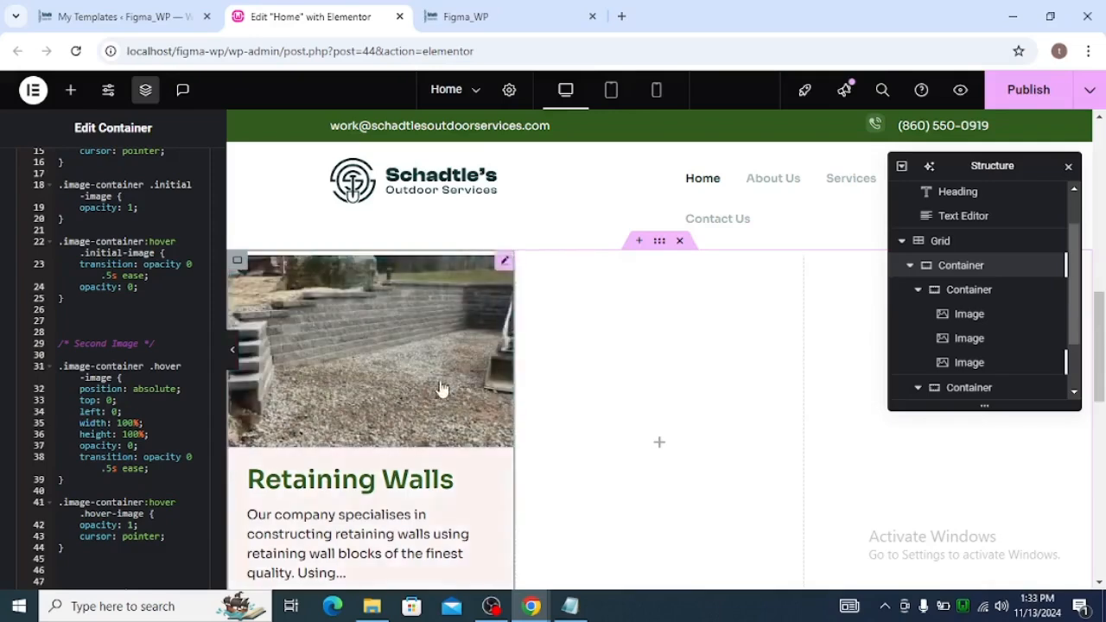
pyautogui.scroll(-2, 446, 389)
pyautogui.scroll(2, 448, 388)
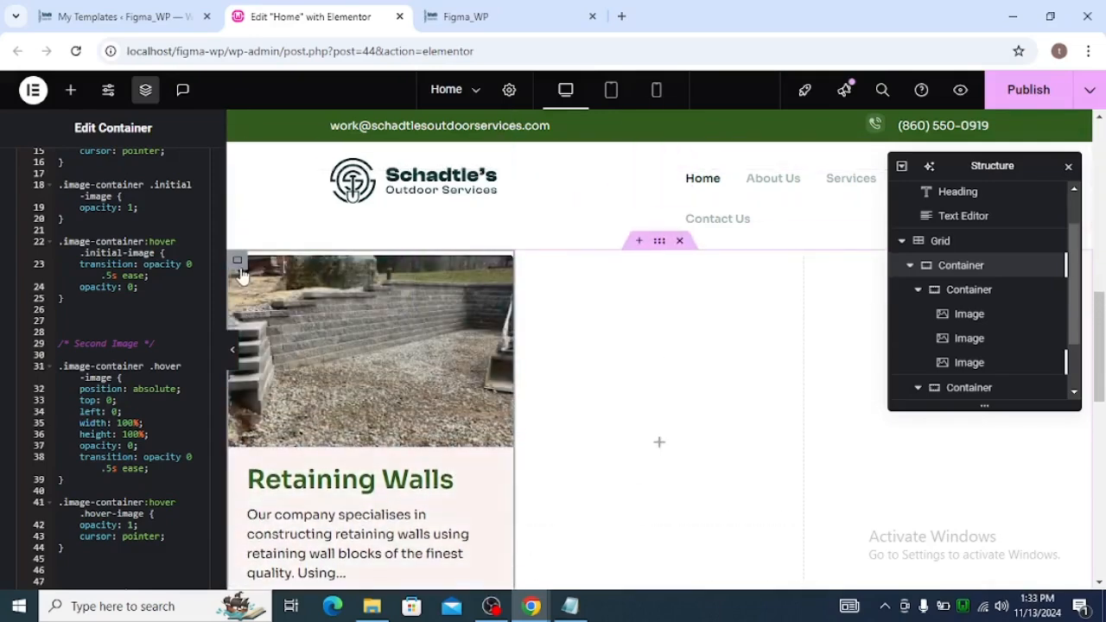
# Step: Collapse the card's inner image and text containers in the page structure
pyautogui.rightClick(239, 273)
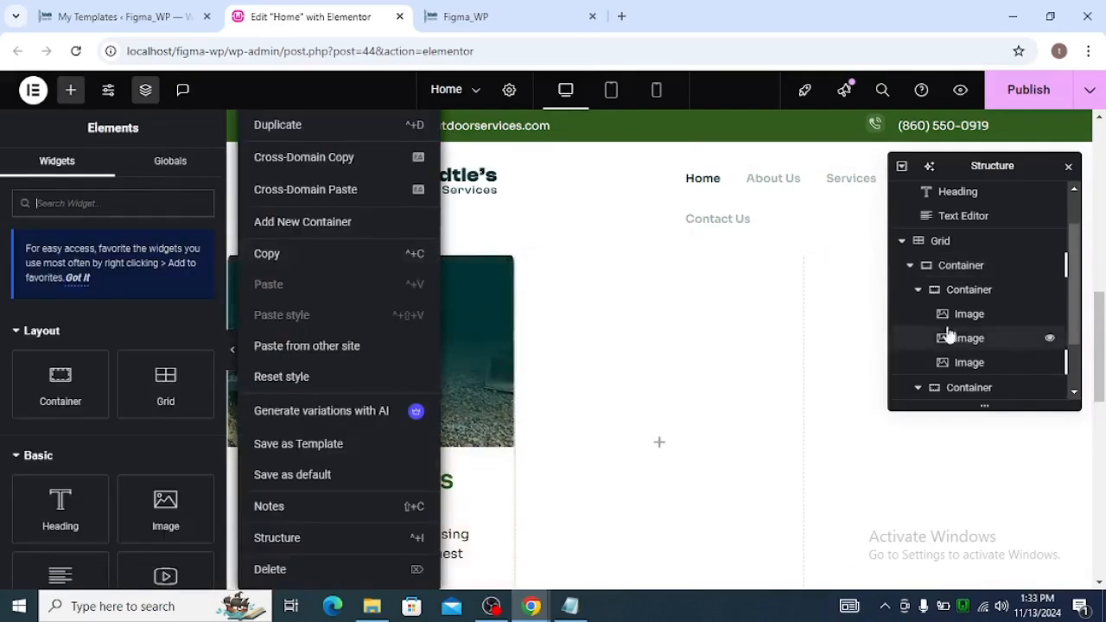
pyautogui.click(920, 292)
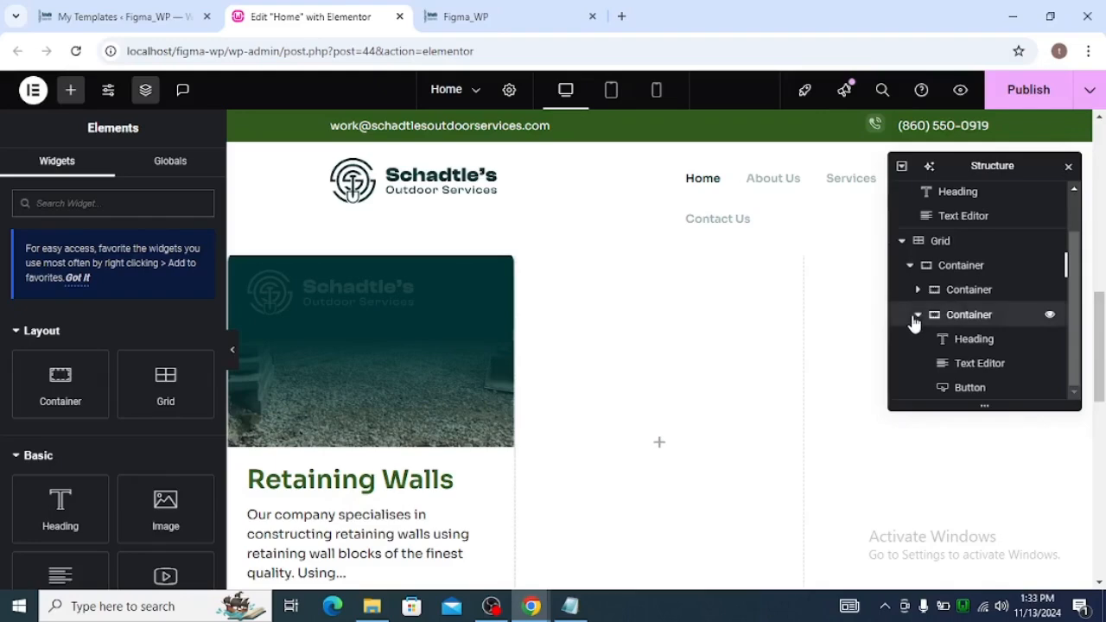
pyautogui.click(919, 316)
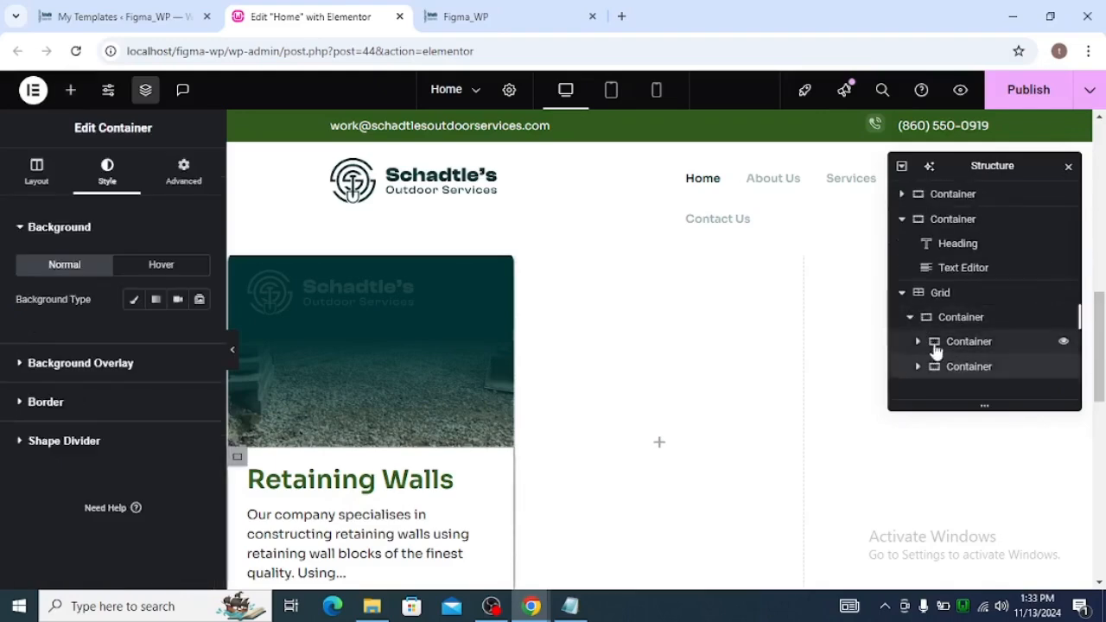
# Step: Duplicate the Retaining Walls card container five times so cards fill all six cells of the services grid
pyautogui.click(925, 322)
pyautogui.rightClick(939, 320)
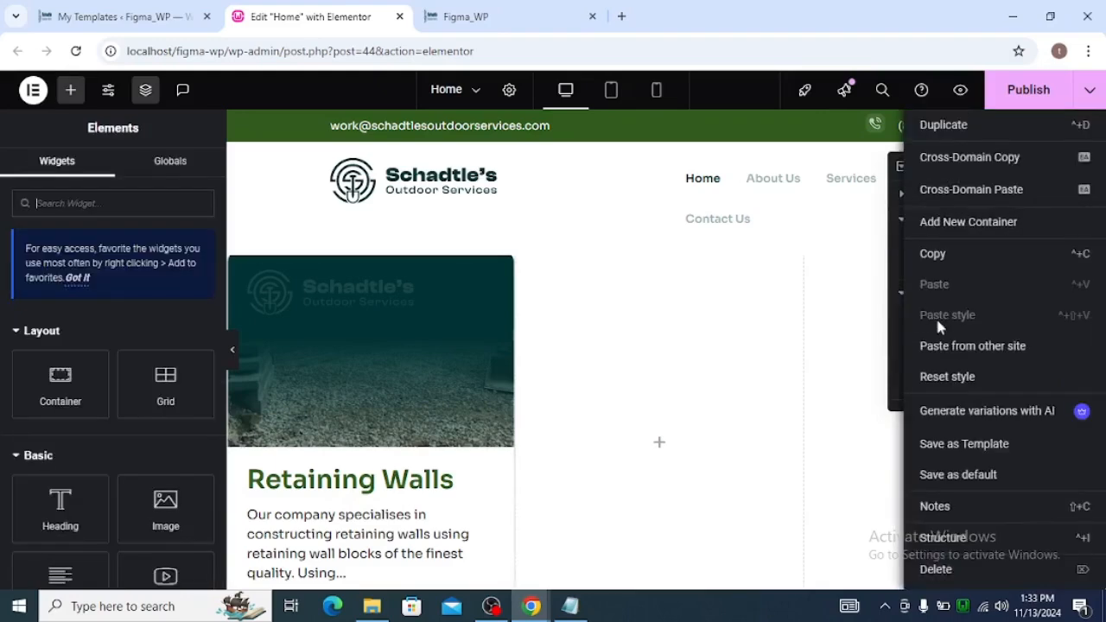
pyautogui.click(942, 127)
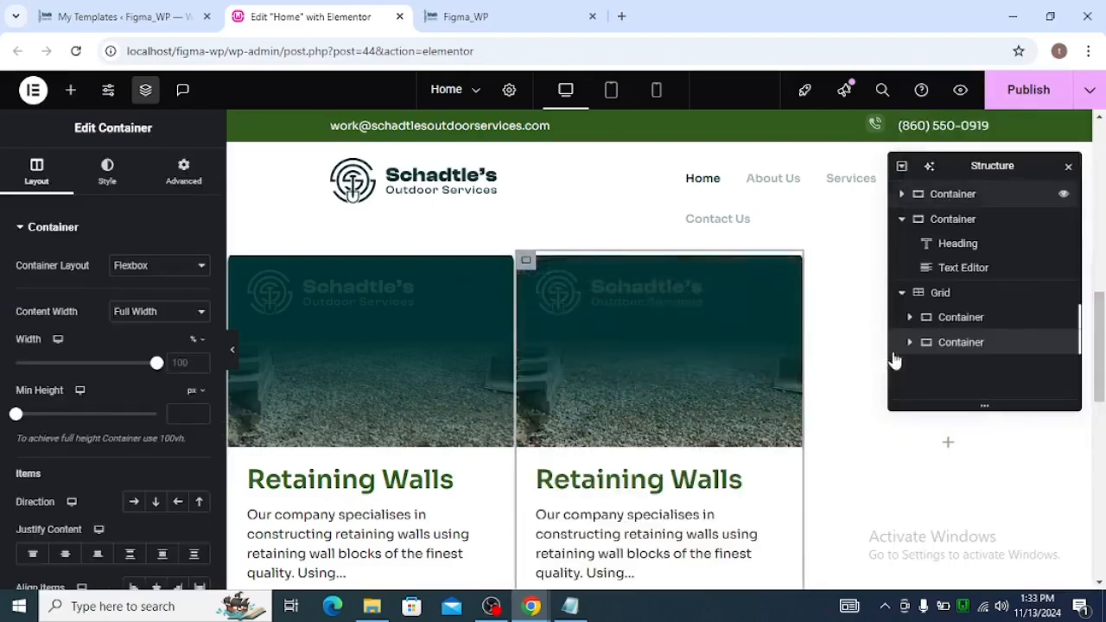
pyautogui.rightClick(940, 348)
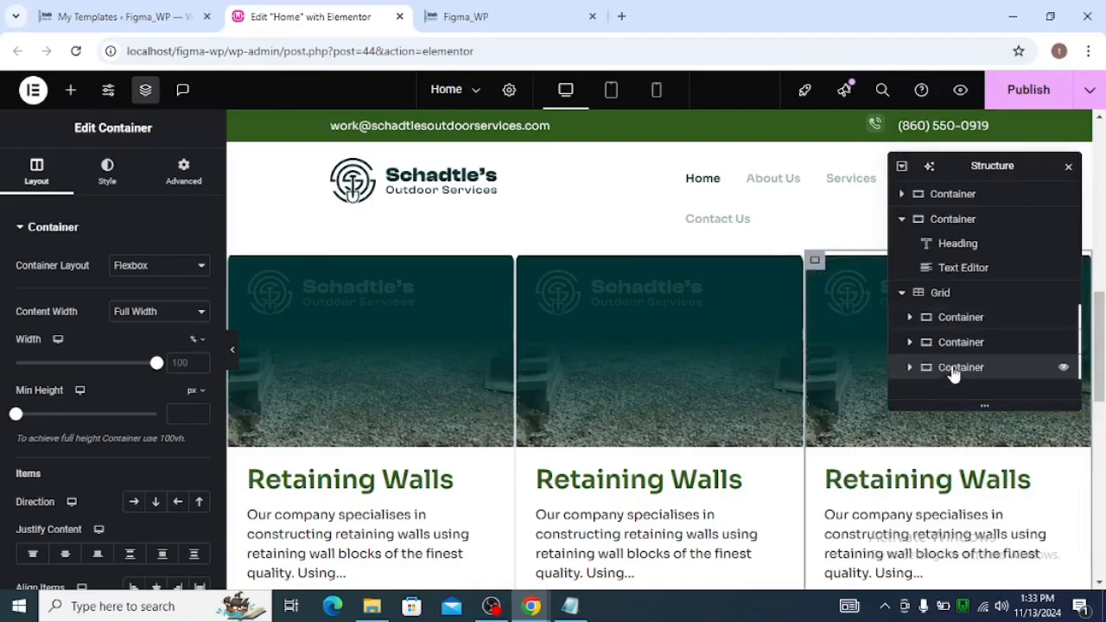
pyautogui.rightClick(952, 370)
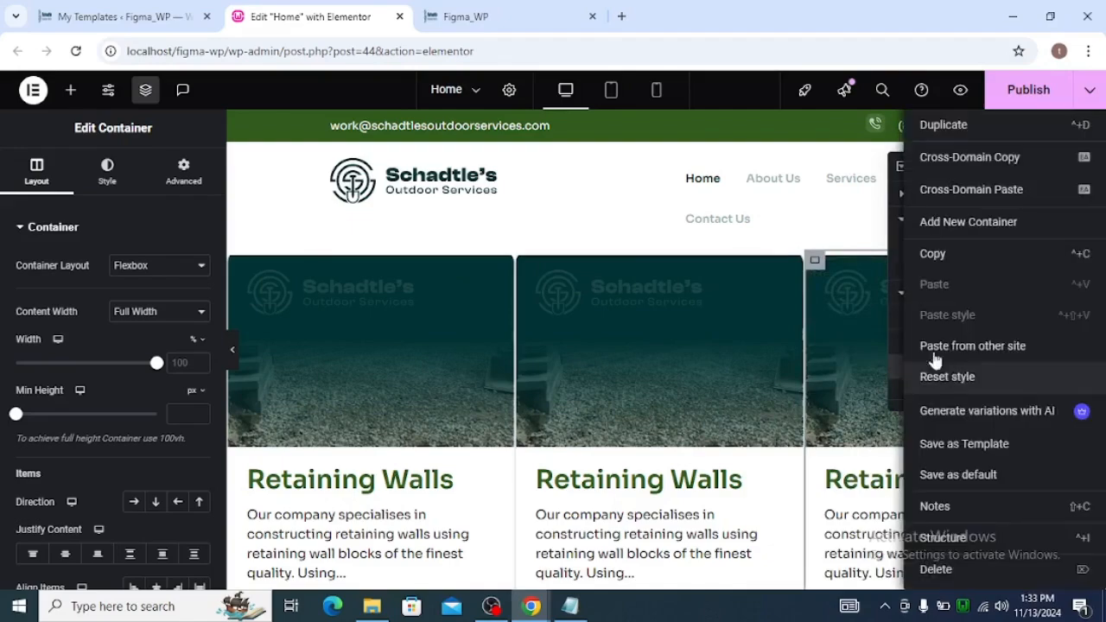
pyautogui.click(943, 128)
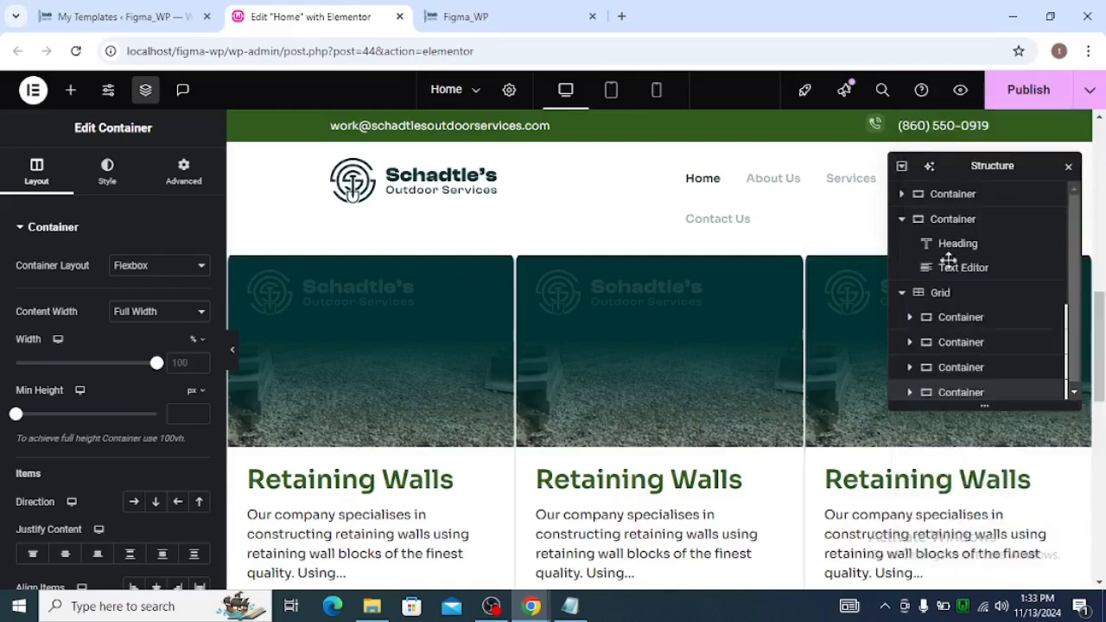
pyautogui.rightClick(947, 396)
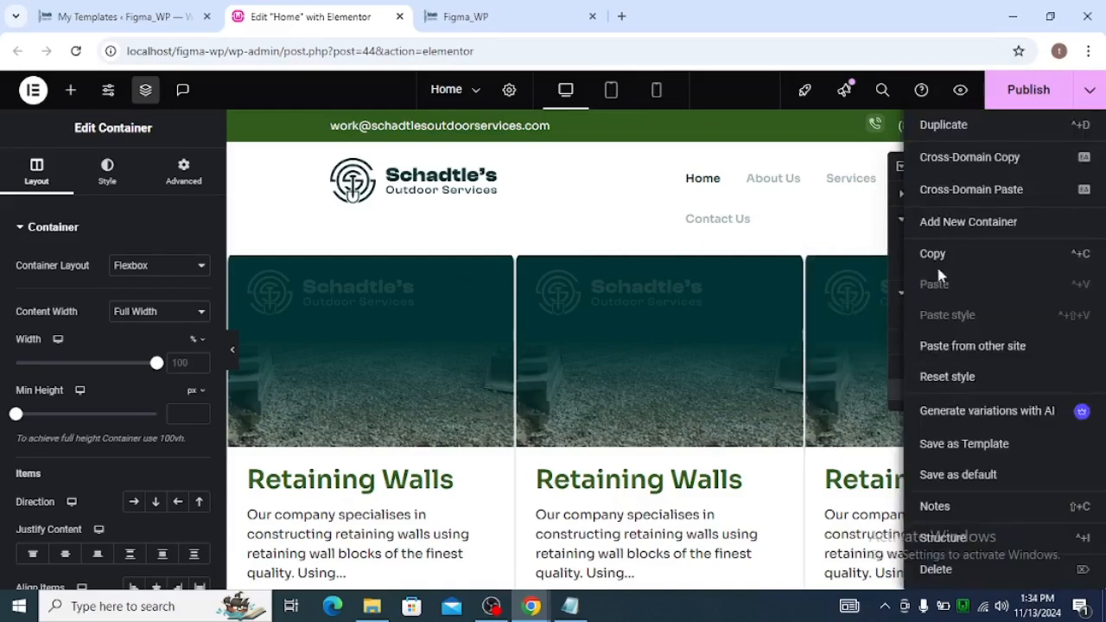
pyautogui.click(925, 138)
pyautogui.scroll(-1, 950, 320)
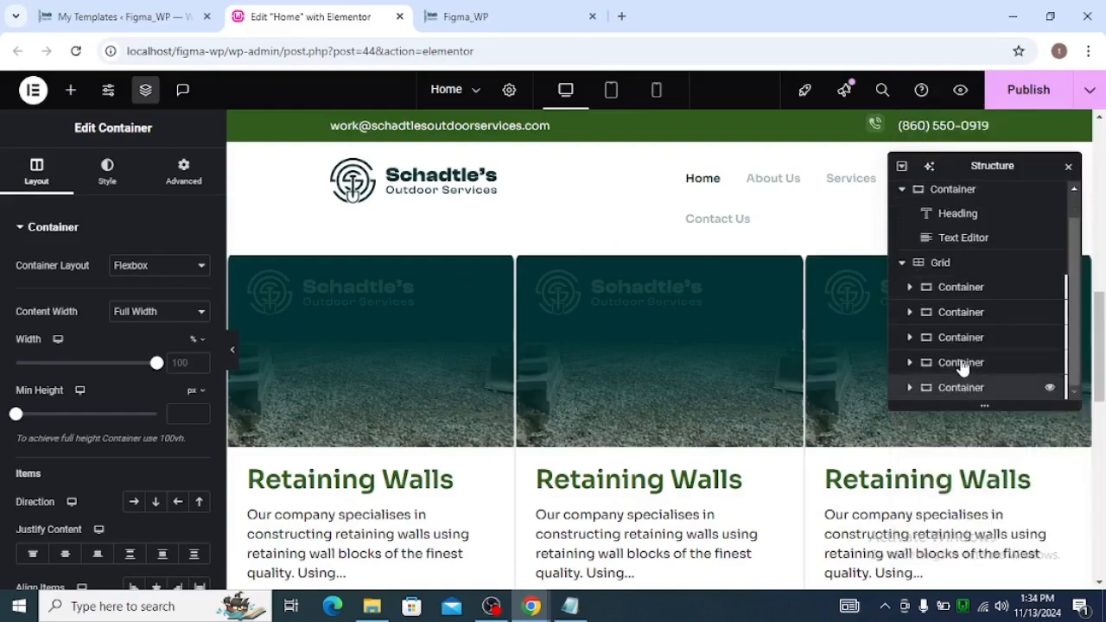
pyautogui.rightClick(962, 364)
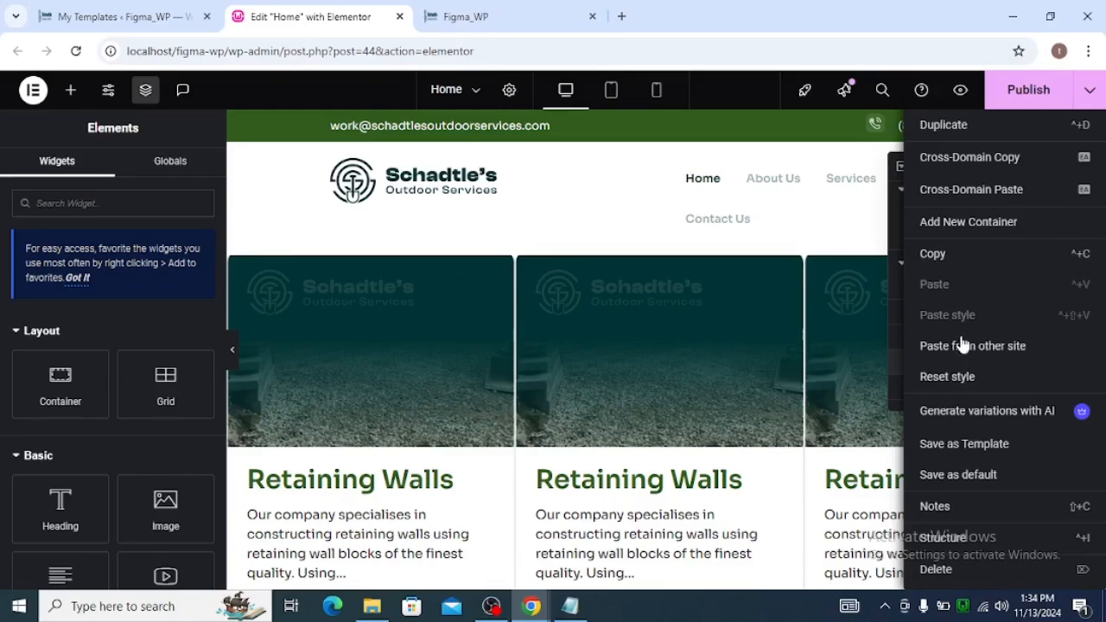
pyautogui.click(942, 128)
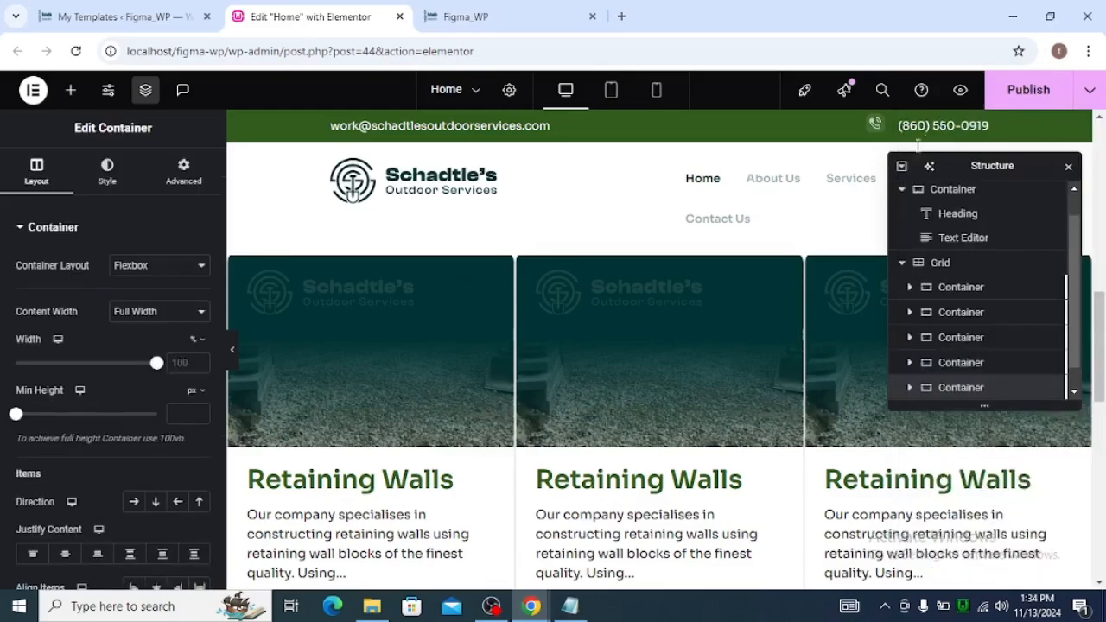
# Step: Set the services grid's column and row gaps to 26 px
pyautogui.click(964, 263)
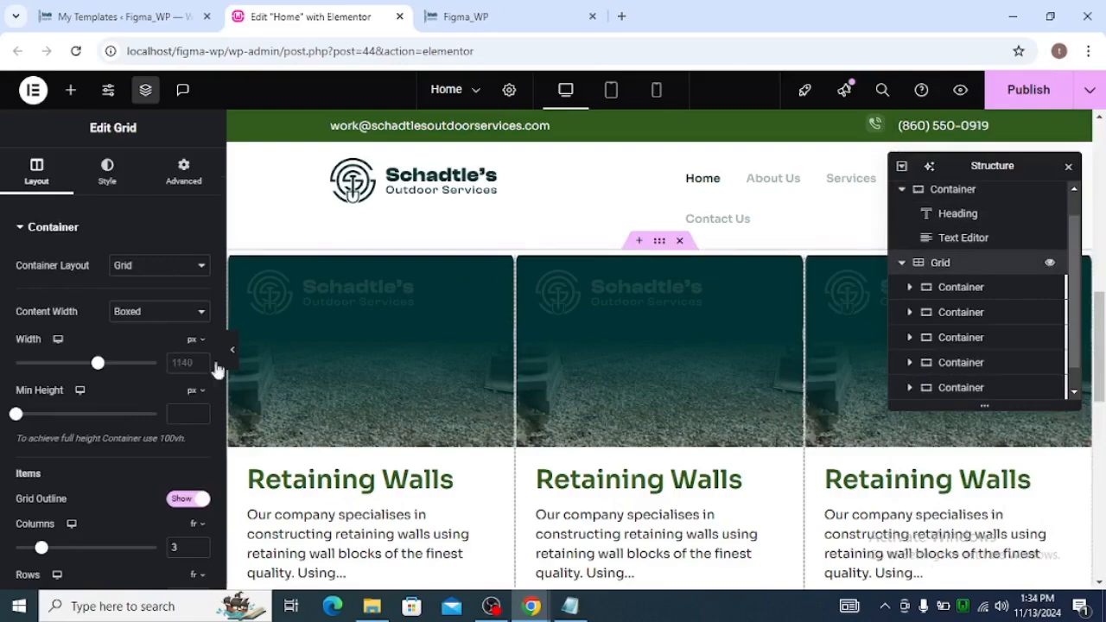
pyautogui.scroll(-3, 138, 456)
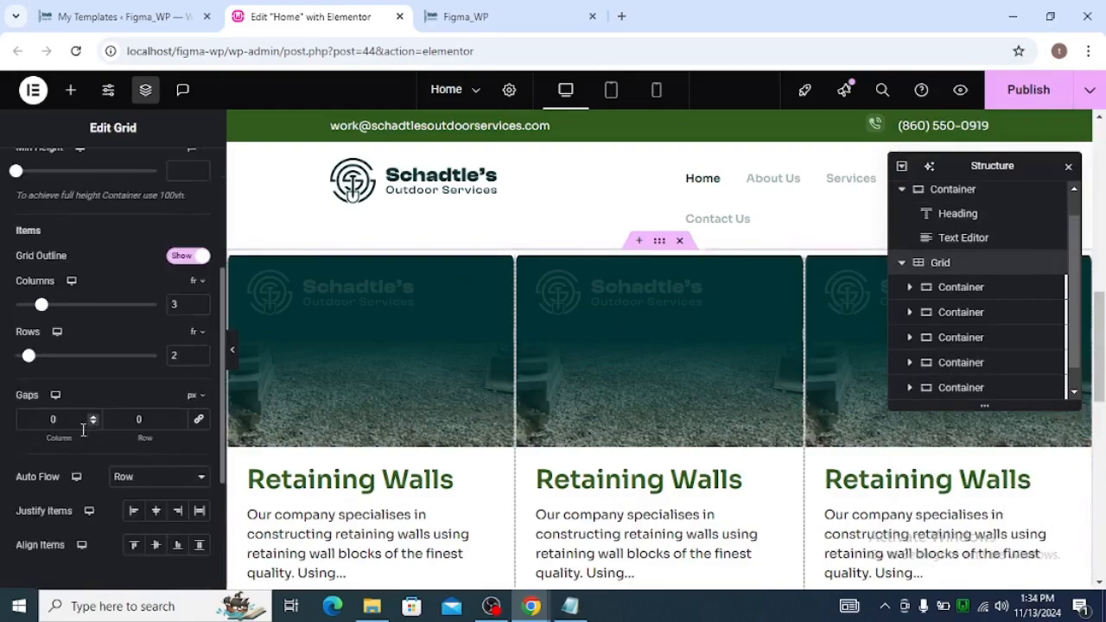
pyautogui.scroll(1, 89, 422)
pyautogui.scroll(-2, 129, 419)
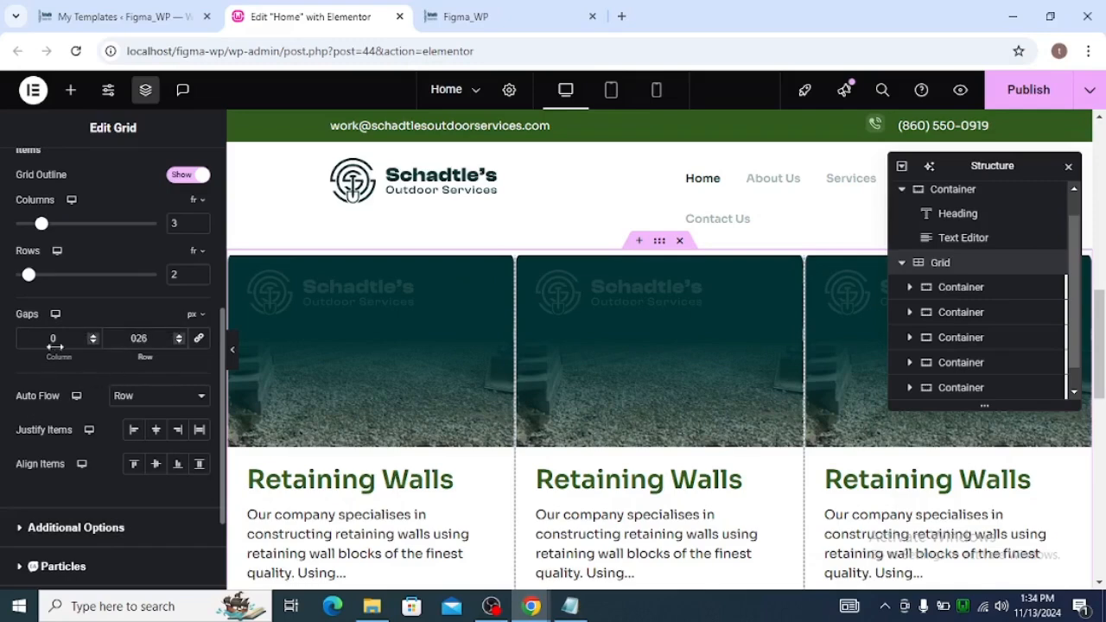
pyautogui.write('26')
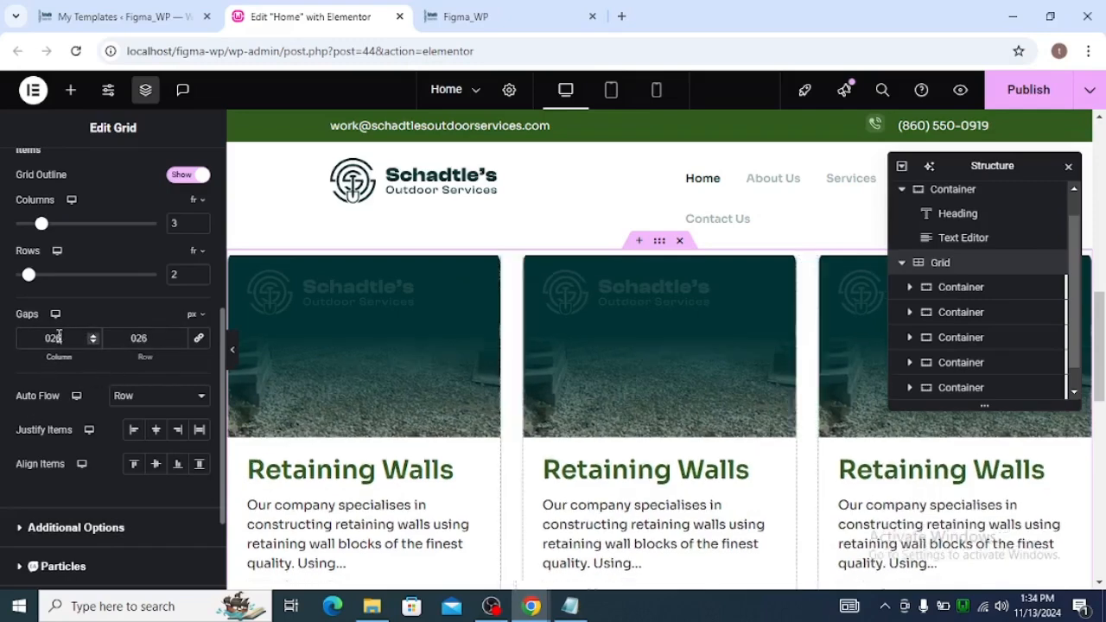
# Step: Preview the services grid at full page width, examining card spacing and hover effects in both rows, and return to editing
pyautogui.click(233, 361)
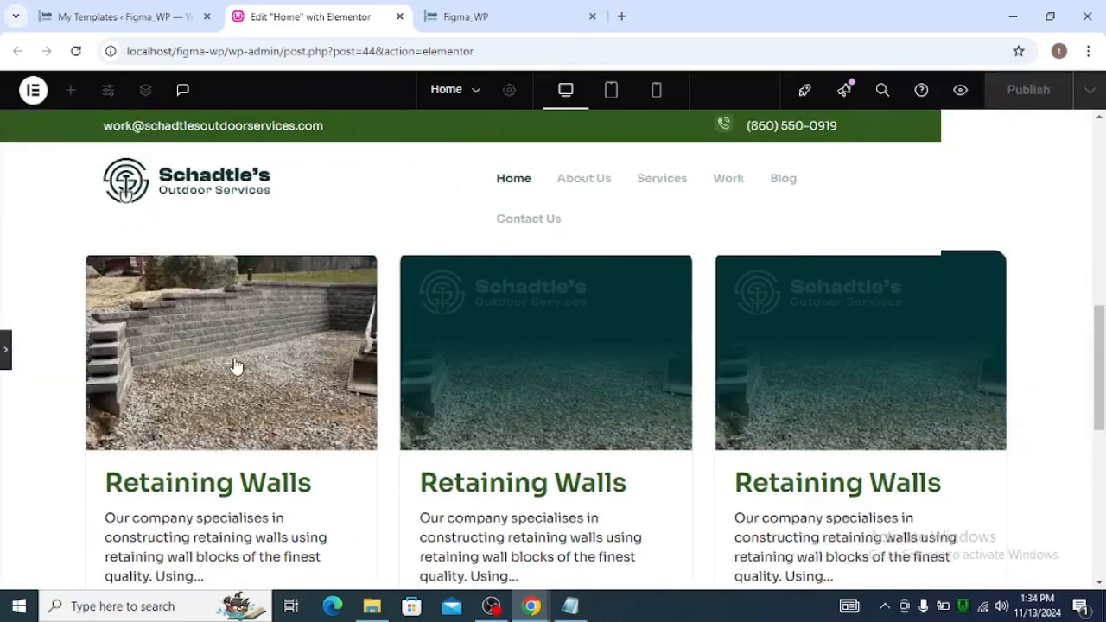
pyautogui.scroll(-2, 441, 367)
pyautogui.scroll(-1, 553, 381)
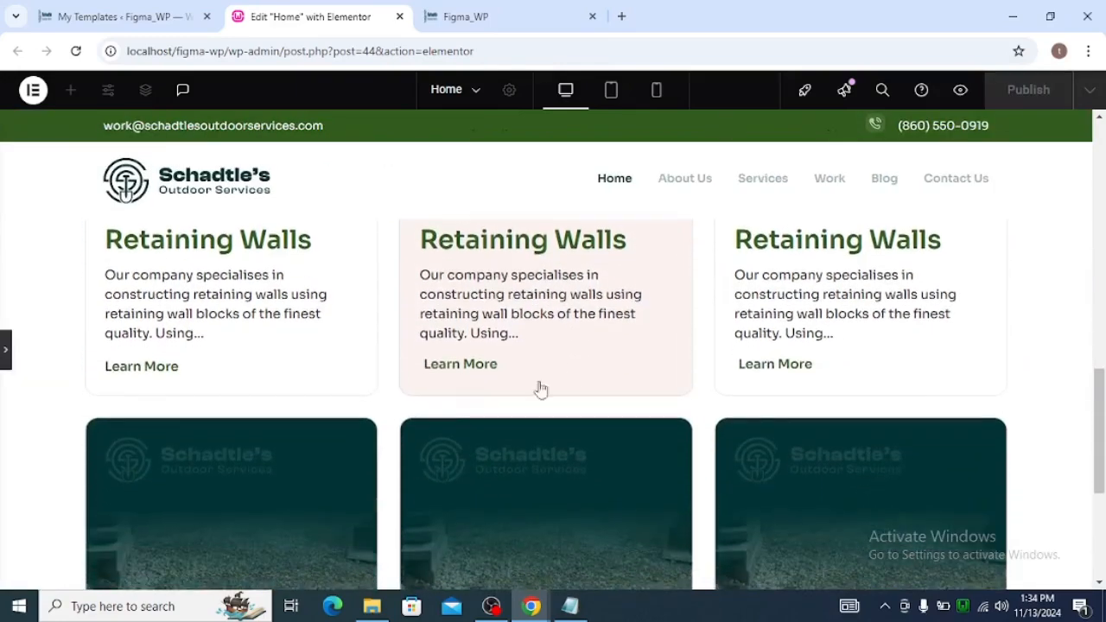
pyautogui.scroll(4, 441, 405)
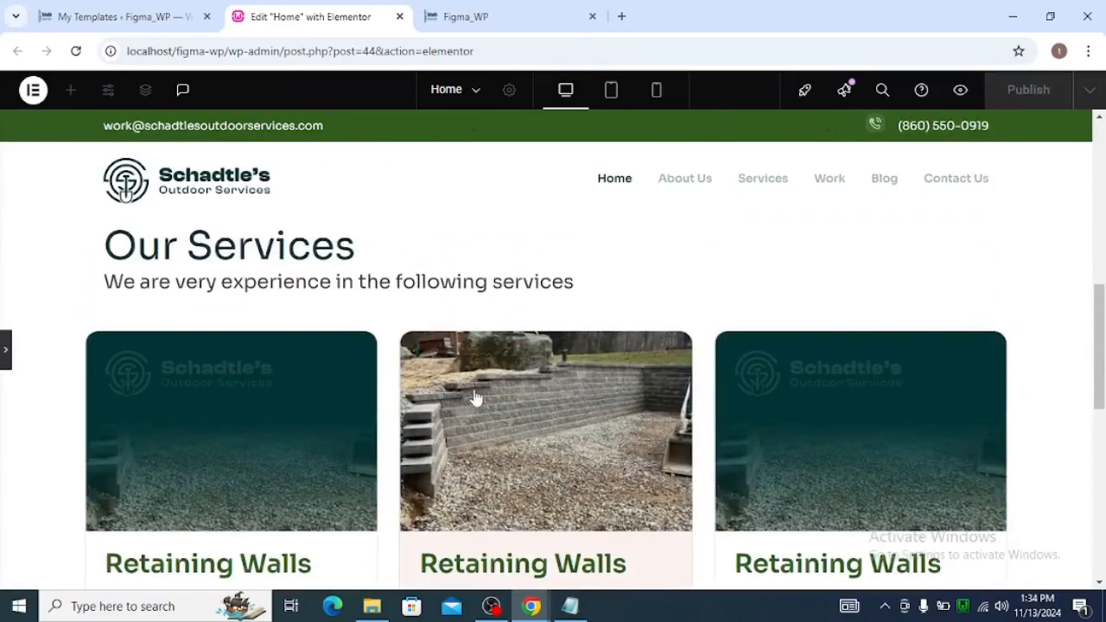
pyautogui.scroll(-7, 717, 393)
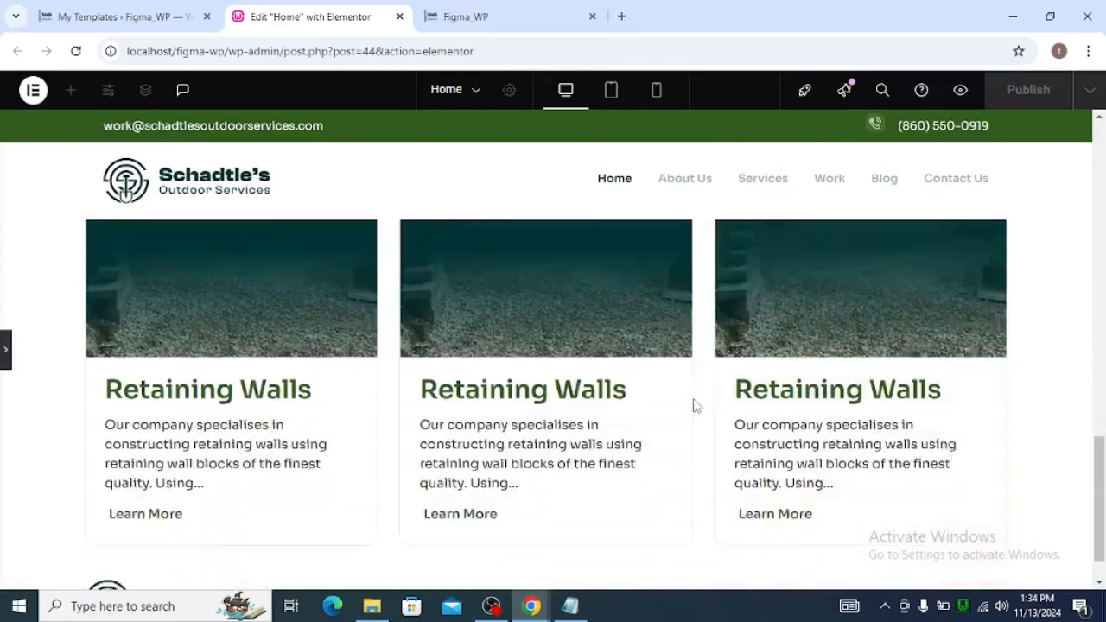
pyautogui.scroll(-3, 696, 406)
pyautogui.scroll(2, 617, 447)
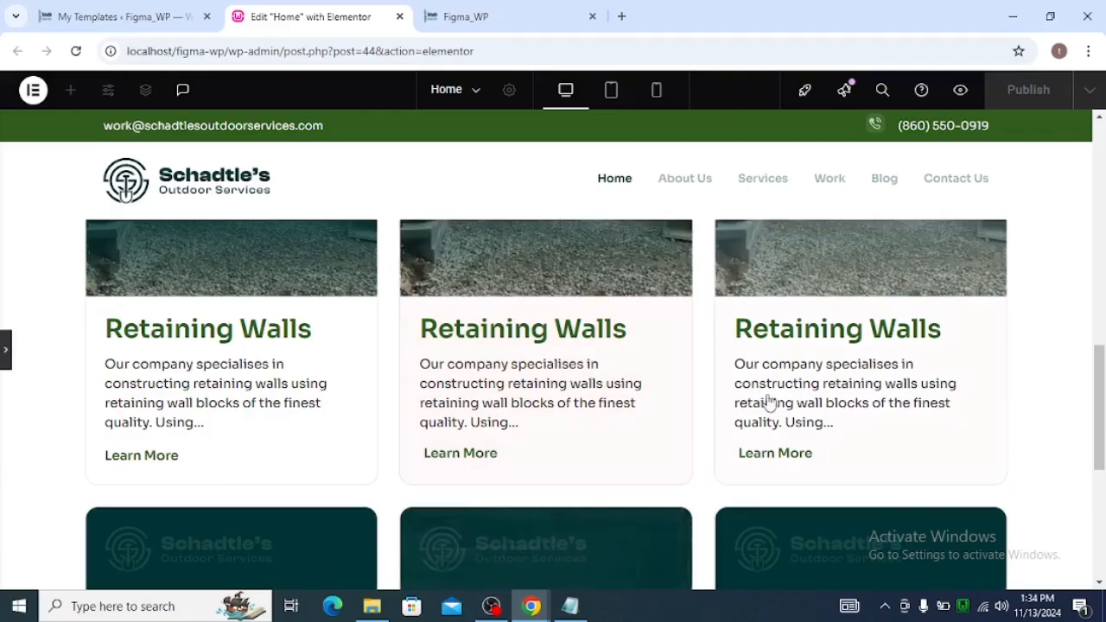
pyautogui.scroll(-5, 562, 440)
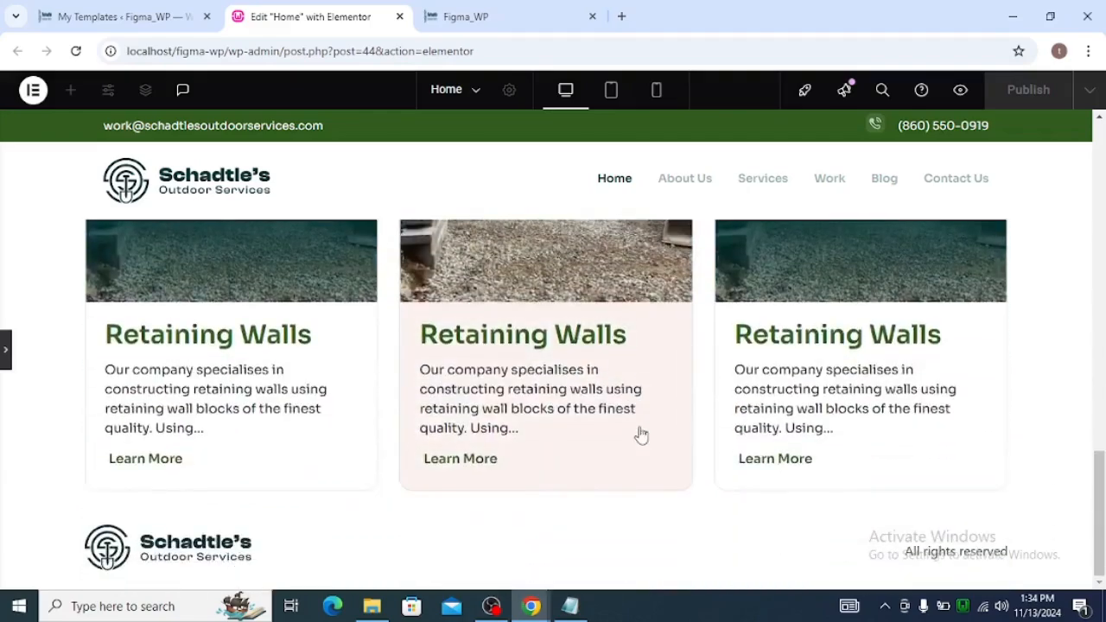
pyautogui.scroll(3, 644, 439)
pyautogui.scroll(-2, 769, 452)
pyautogui.scroll(-1, 706, 457)
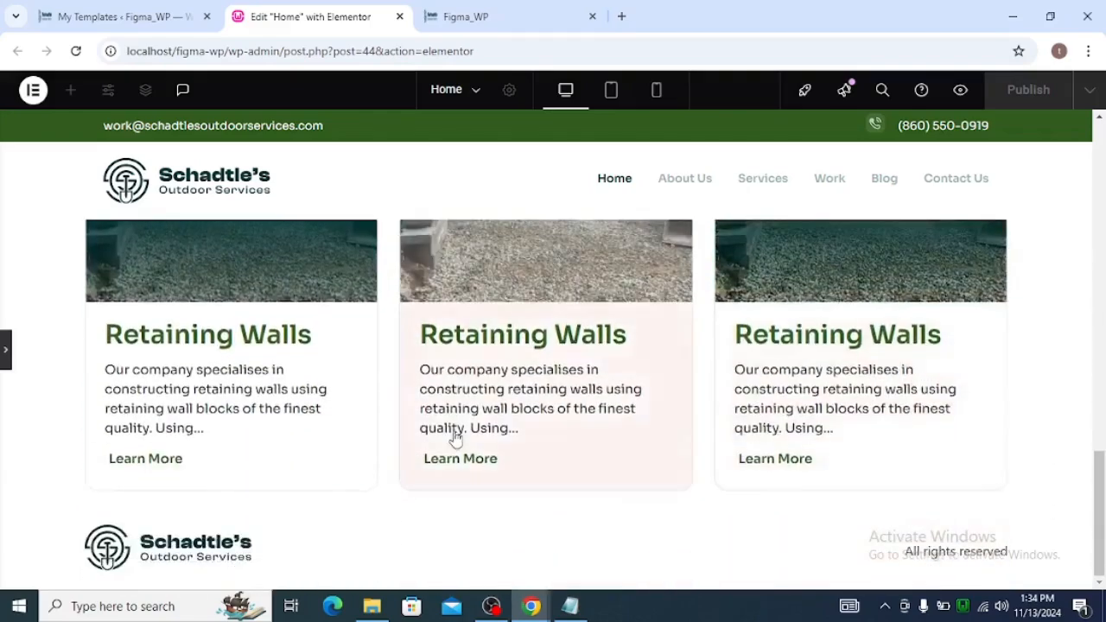
pyautogui.scroll(9, 457, 432)
pyautogui.scroll(-3, 460, 427)
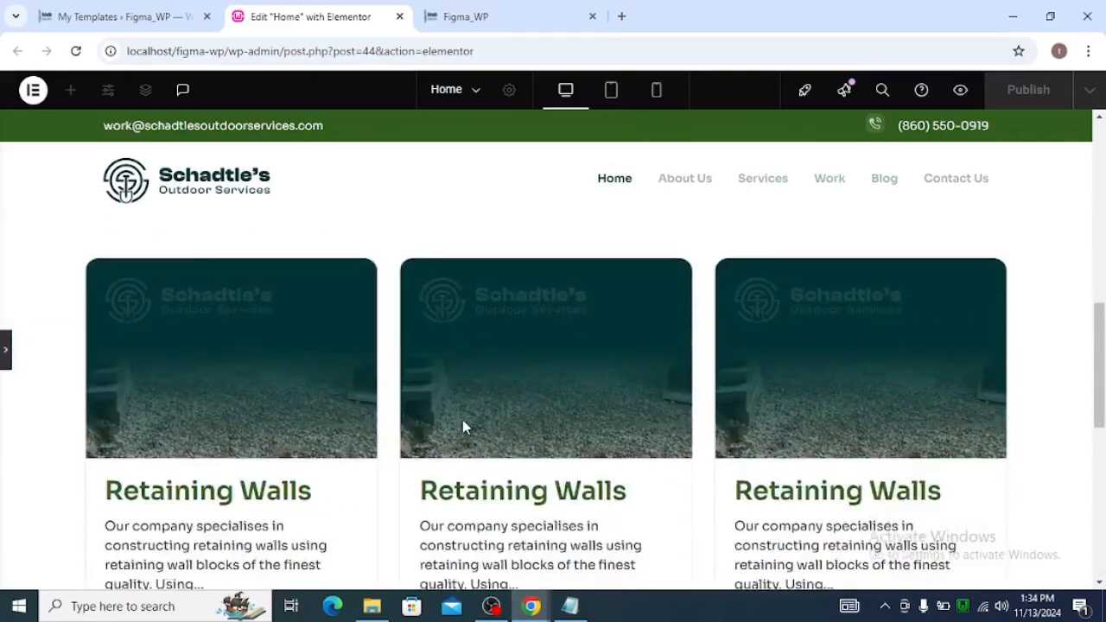
pyautogui.scroll(7, 463, 427)
pyautogui.scroll(-5, 473, 427)
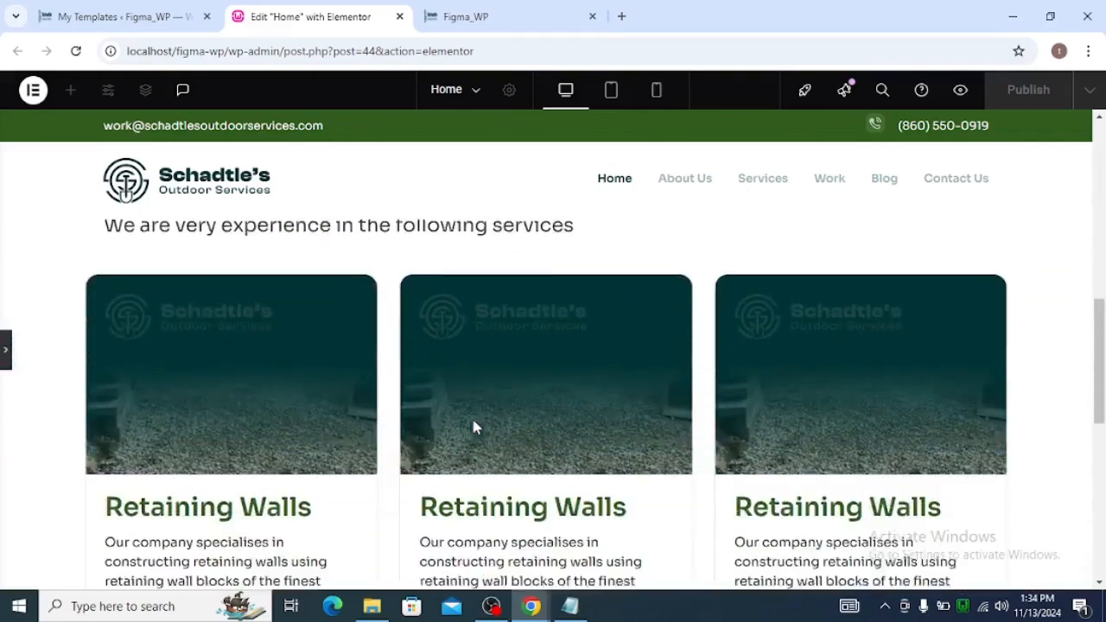
pyautogui.scroll(-1, 473, 427)
pyautogui.click(6, 364)
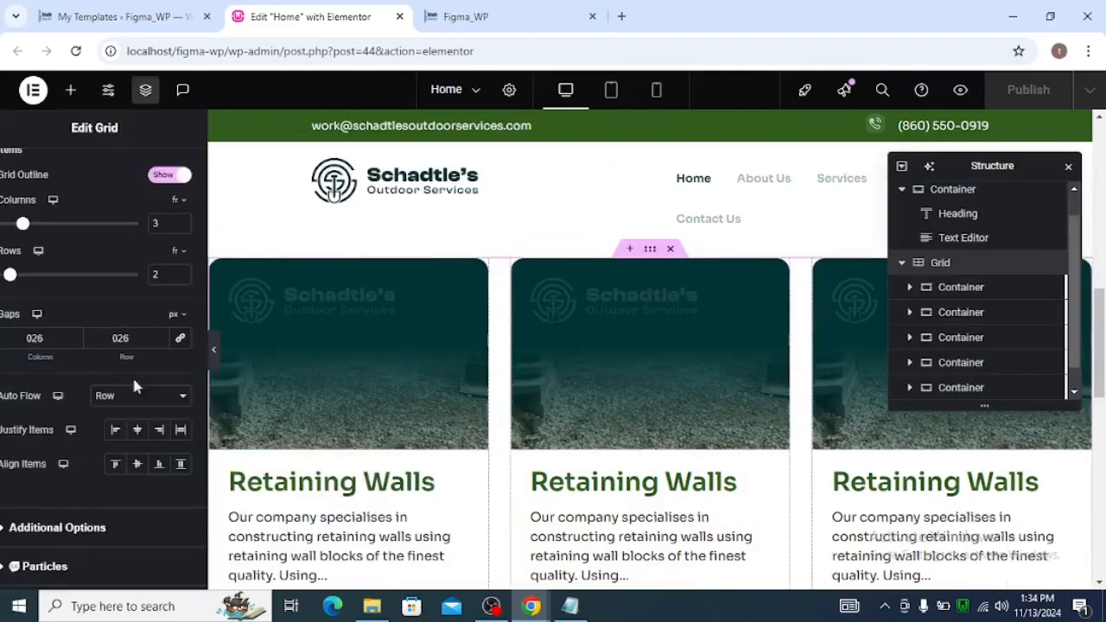
# Step: Copy the Walkway Design title from the Figma design and use it as the heading of the first row's second card
pyautogui.scroll(-2, 608, 442)
pyautogui.hotkey('alt', 'Tab')
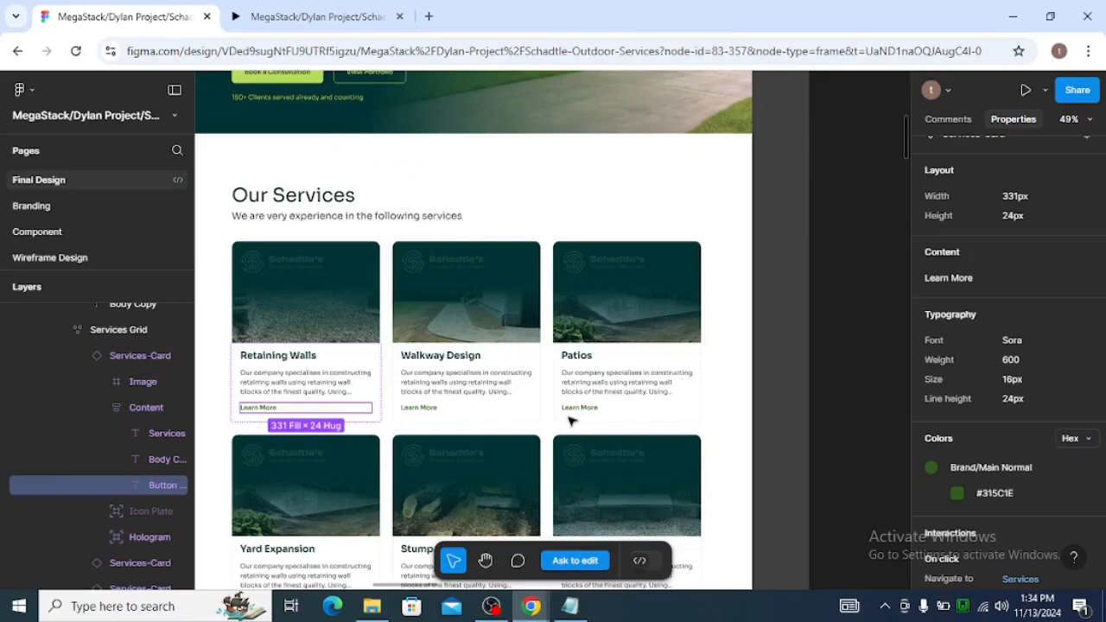
pyautogui.click(449, 355)
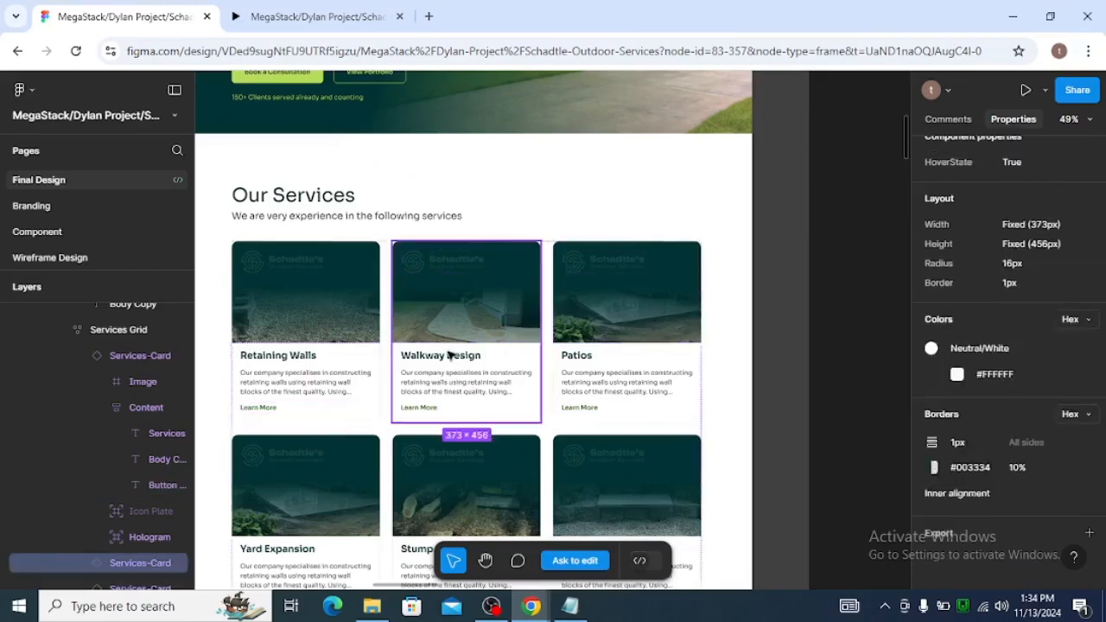
pyautogui.click(448, 355)
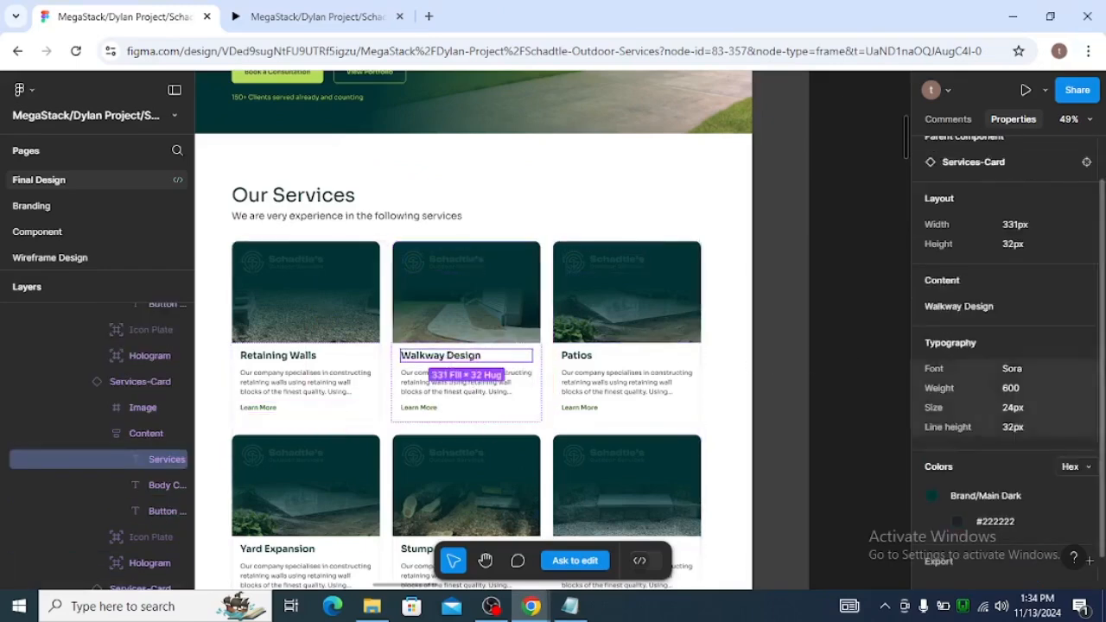
pyautogui.click(1009, 309)
pyautogui.hotkey('alt', 'Tab')
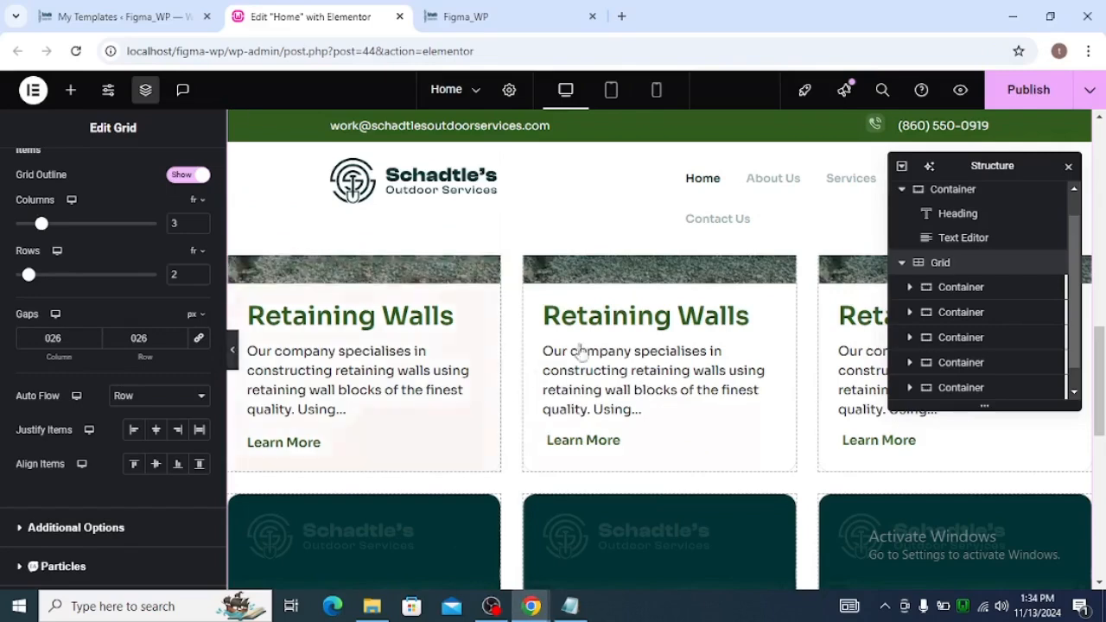
pyautogui.click(600, 316)
pyautogui.tripleClick(74, 285)
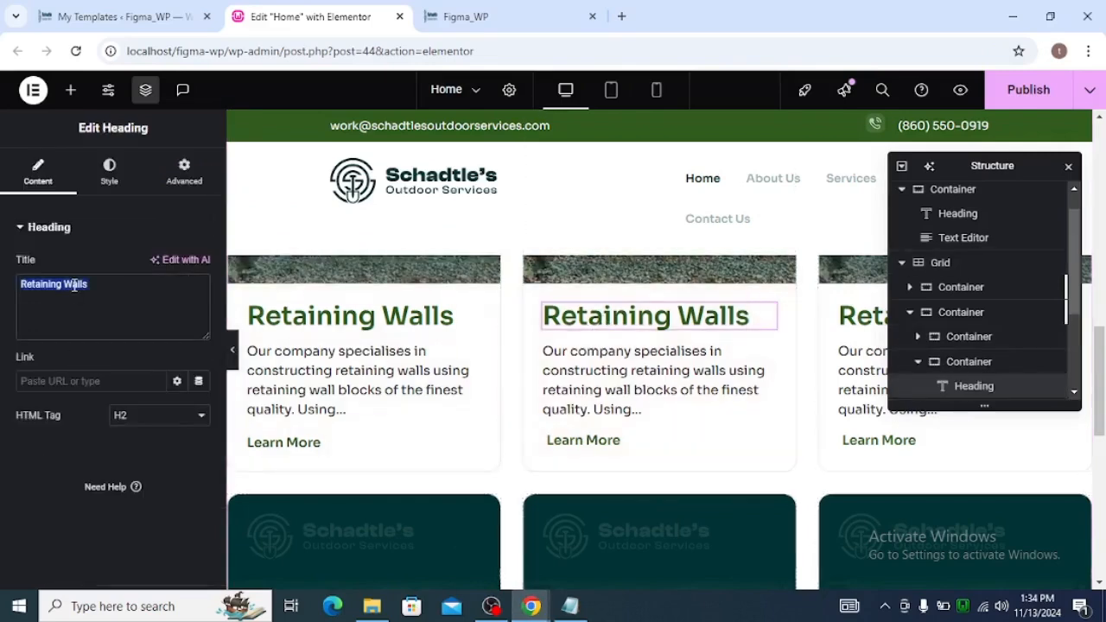
pyautogui.hotkey('ctrl', 'v')
# Step: Copy the Patios title from the Figma design and use it as the heading of the first row's third card
pyautogui.hotkey('alt', 'Tab')
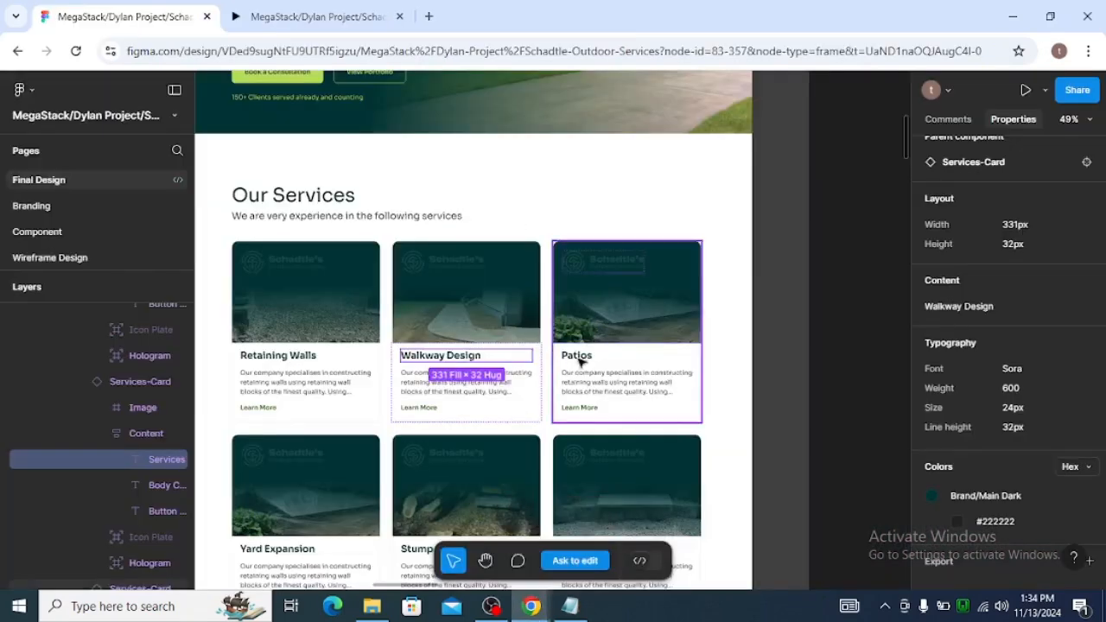
pyautogui.click(577, 358)
pyautogui.click(578, 357)
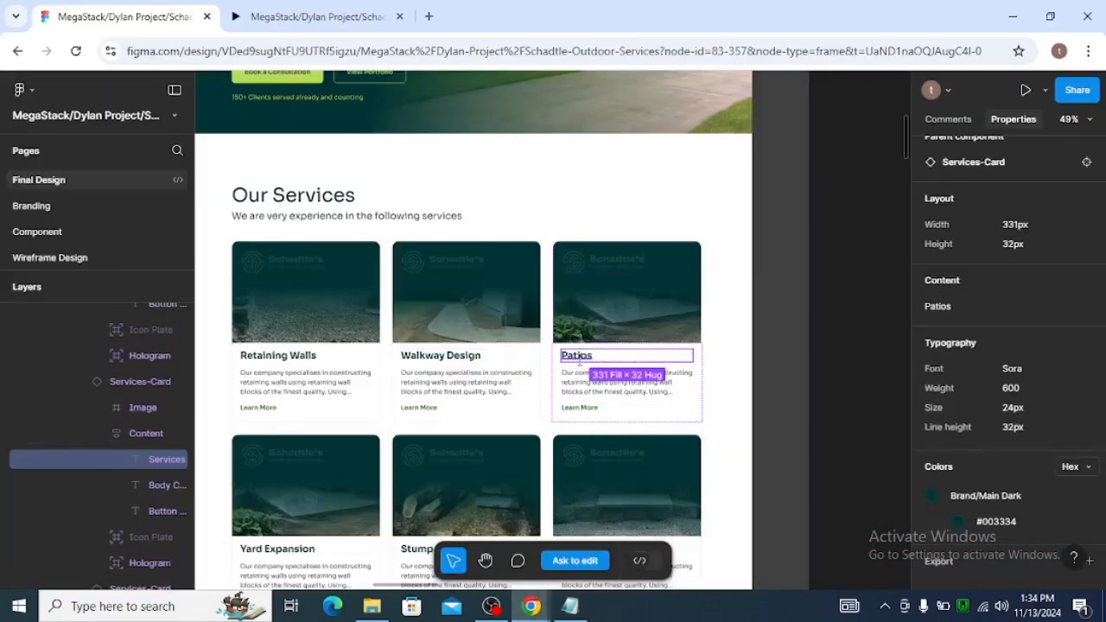
pyautogui.click(966, 314)
pyautogui.hotkey('alt', 'Tab')
pyautogui.click(845, 318)
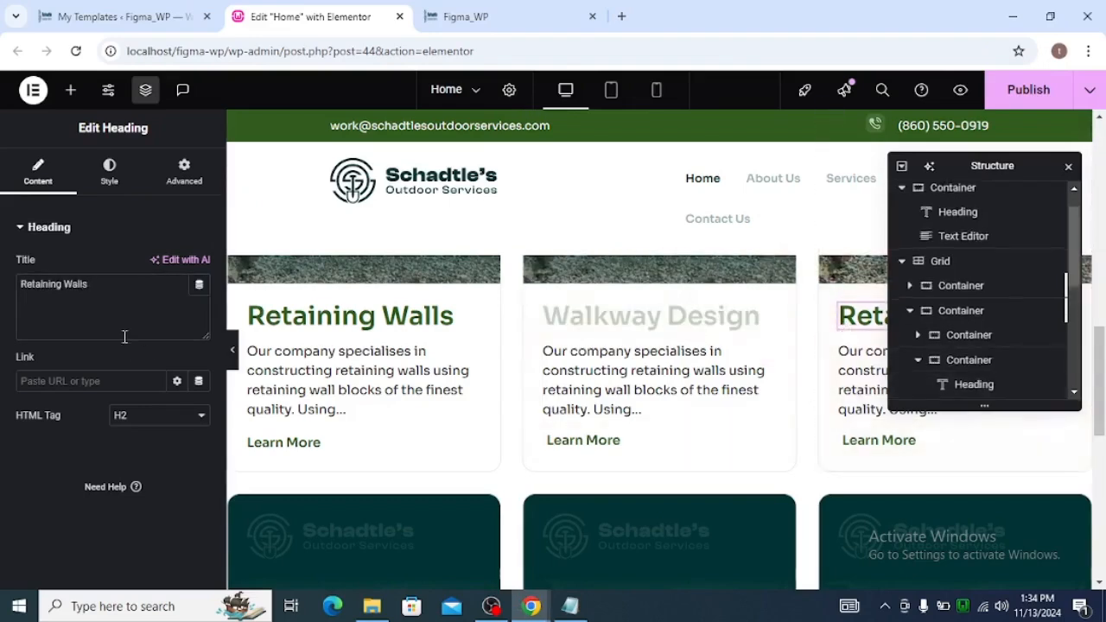
pyautogui.hotkey('ctrl', 'a')
pyautogui.hotkey('ctrl', 'v')
# Step: Switch to the Figma design and copy the Yard Expansion title text from the second row's first card
pyautogui.hotkey('alt', 'Tab')
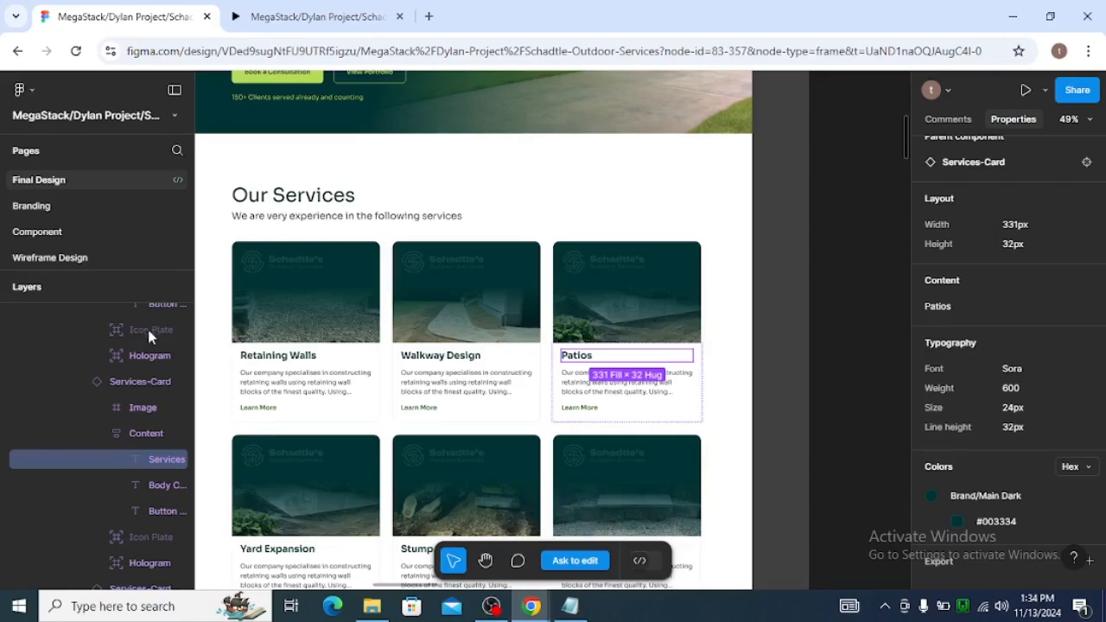
pyautogui.scroll(-1, 149, 337)
pyautogui.scroll(-2, 344, 356)
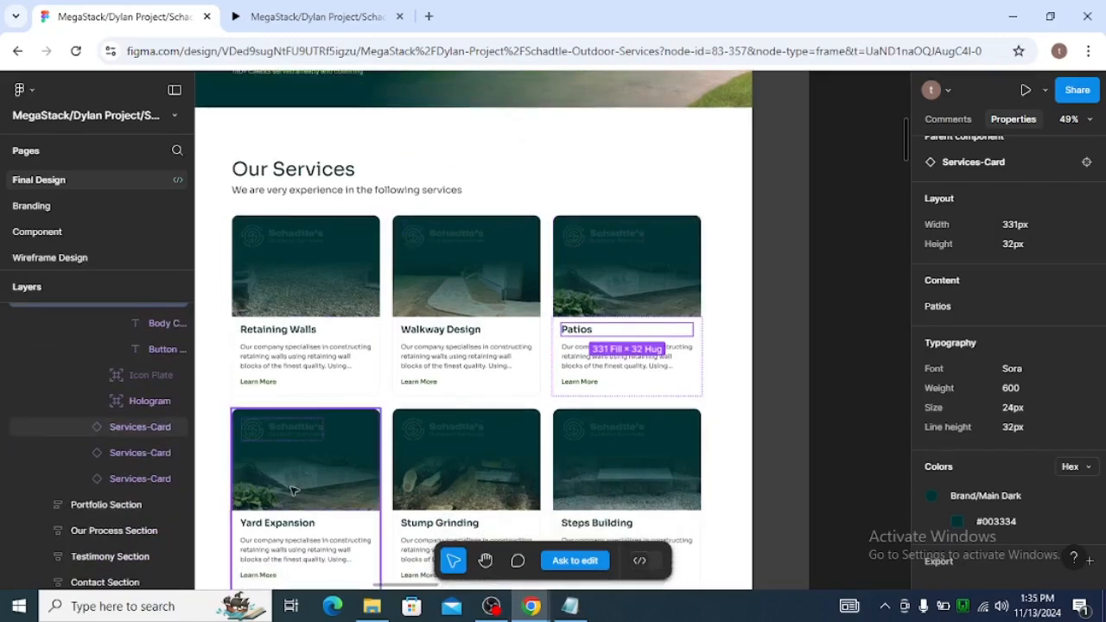
pyautogui.click(296, 531)
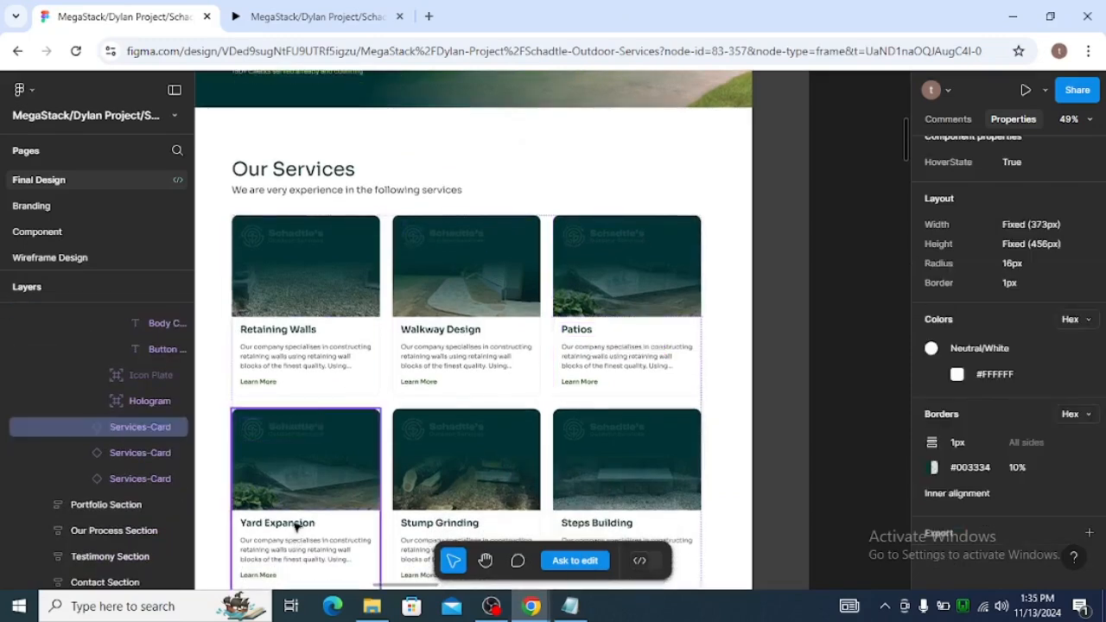
pyautogui.doubleClick(296, 528)
pyautogui.doubleClick(296, 527)
pyautogui.click(958, 307)
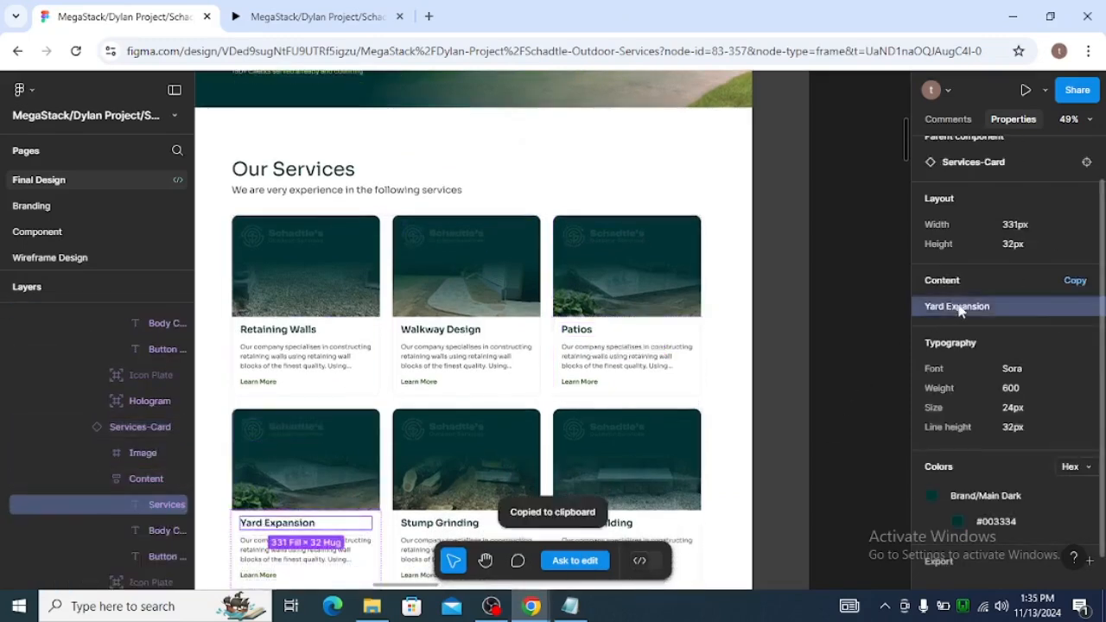
# Step: Switch back to the Elementor page and set the heading of the second row's first card to the copied Yard Expansion title
pyautogui.hotkey('alt', 'Tab')
pyautogui.scroll(-4, 397, 407)
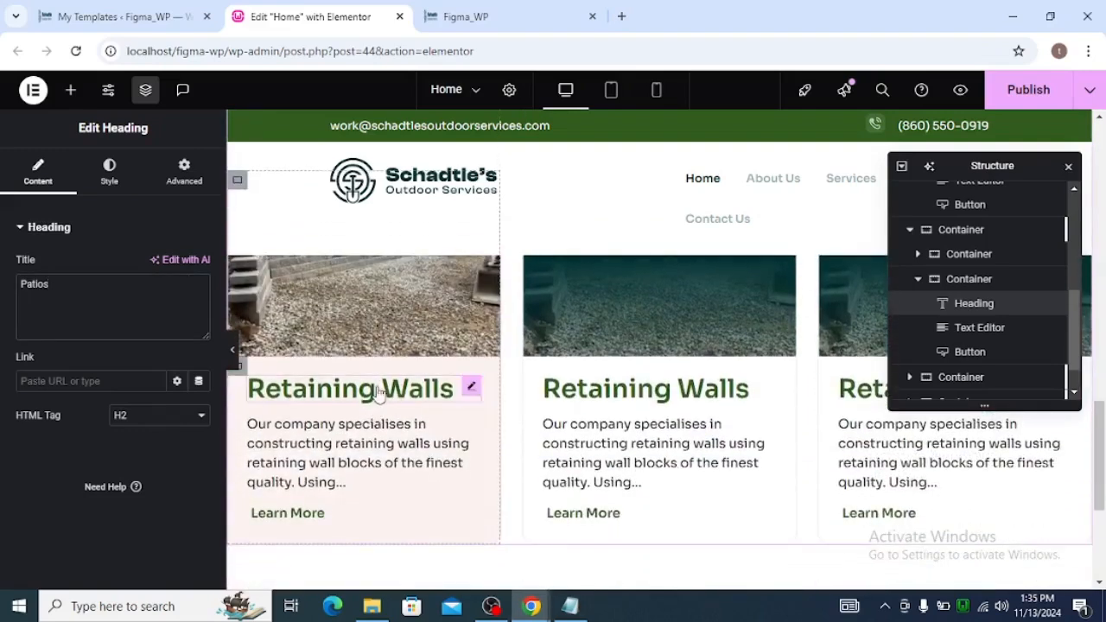
pyautogui.click(378, 393)
pyautogui.click(129, 316)
pyautogui.hotkey('ctrl', 'a')
pyautogui.hotkey('ctrl', 'v')
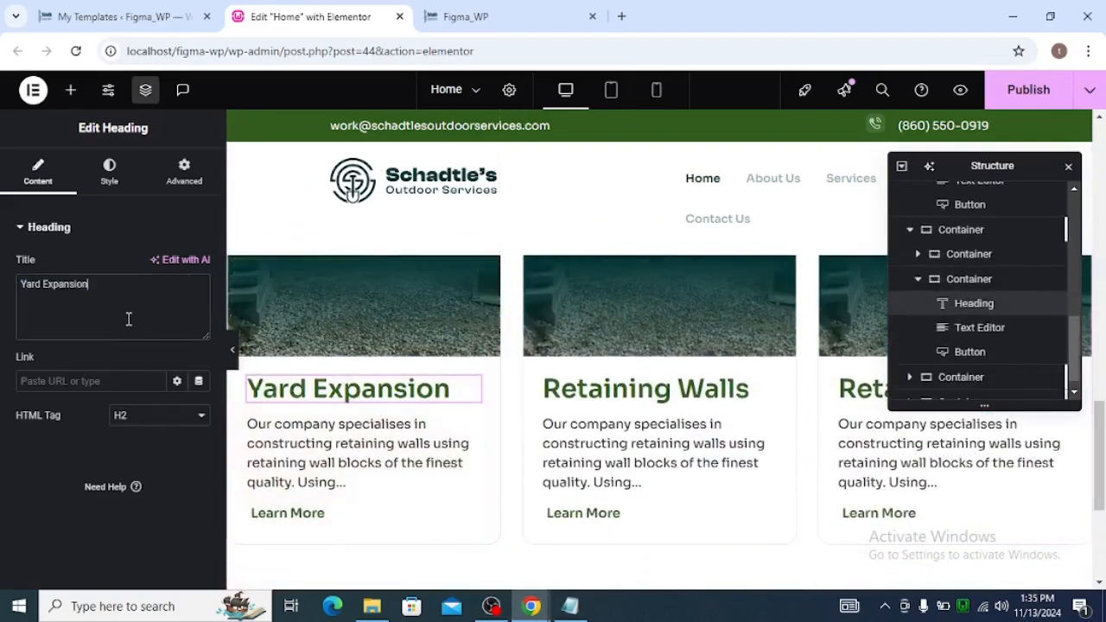
# Step: Copy the Stump Grinding title from the Figma design and use it as the heading of the second row's second card
pyautogui.hotkey('alt', 'Tab')
pyautogui.scroll(-2, 471, 461)
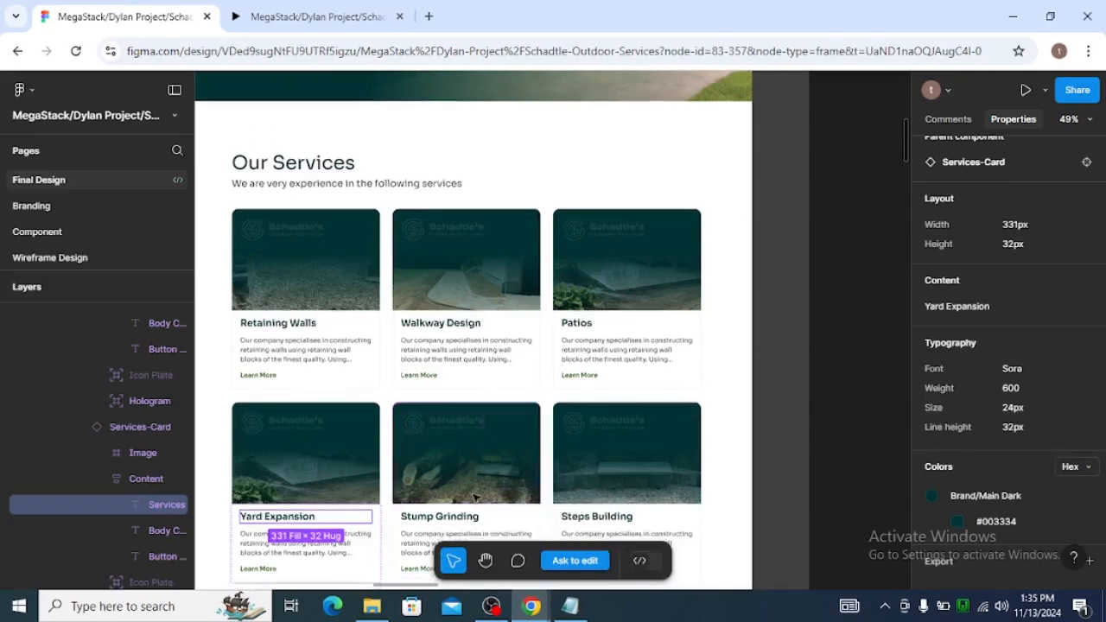
pyautogui.click(456, 503)
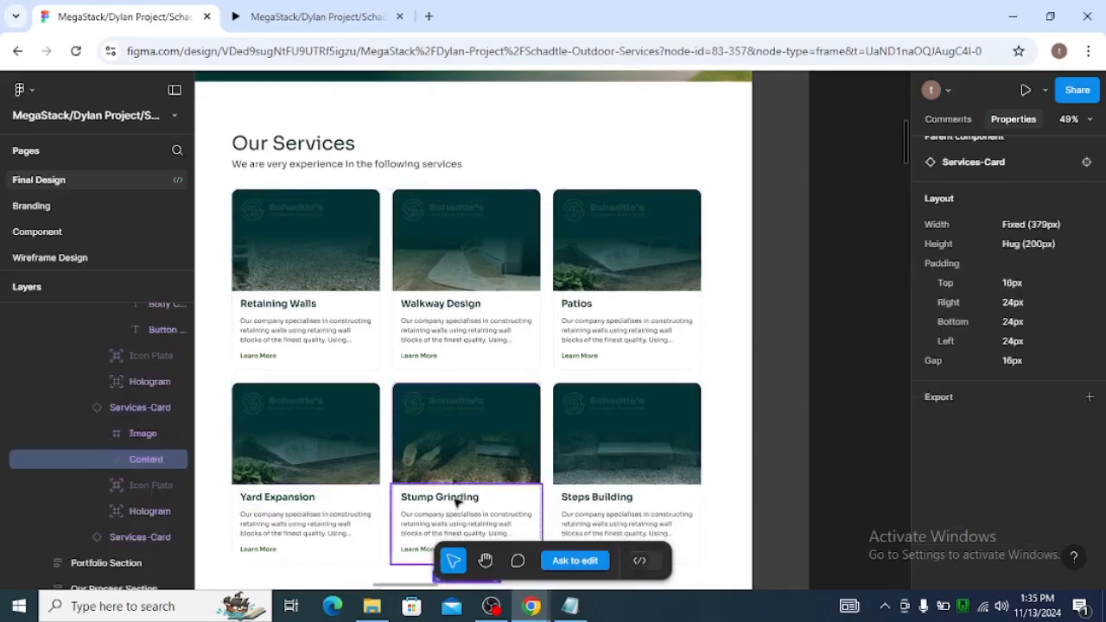
pyautogui.click(456, 502)
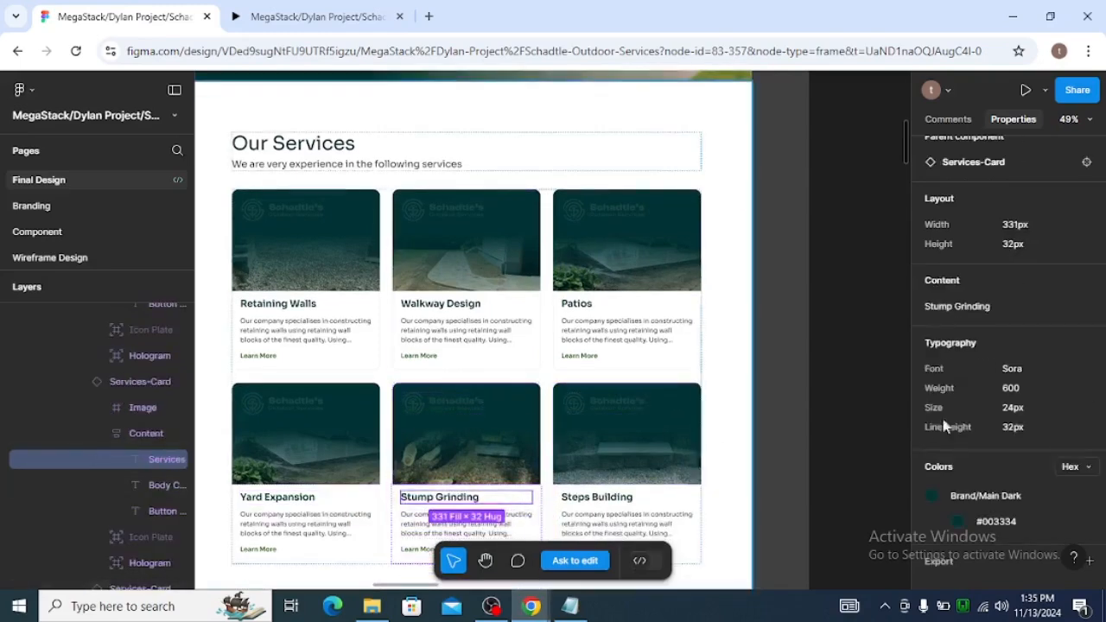
pyautogui.click(972, 307)
pyautogui.hotkey('alt', 'Tab')
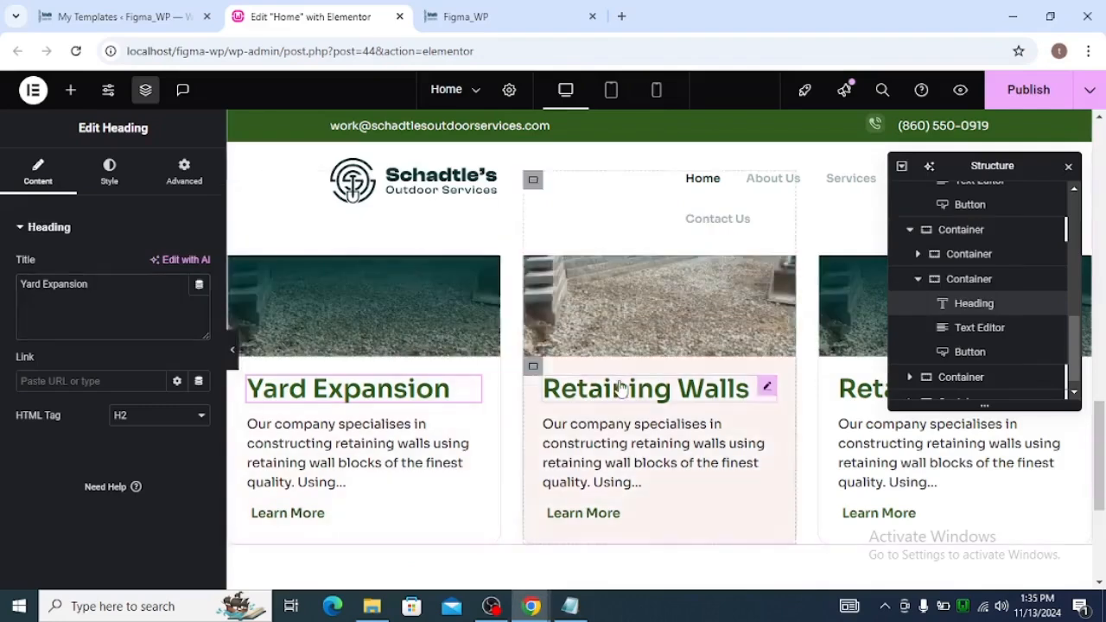
pyautogui.click(605, 390)
pyautogui.click(76, 232)
pyautogui.click(35, 232)
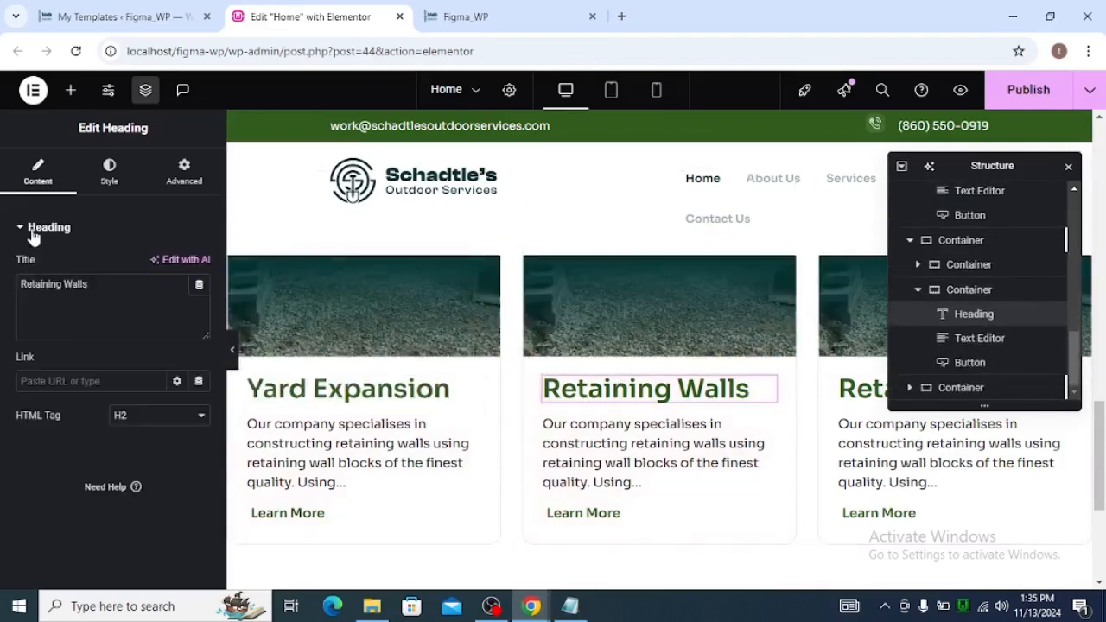
pyautogui.hotkey('ctrl', 'v')
# Step: Copy the Steps Building title from the Figma design into the heading of the second row's third card and publish the page
pyautogui.hotkey('alt', 'Tab')
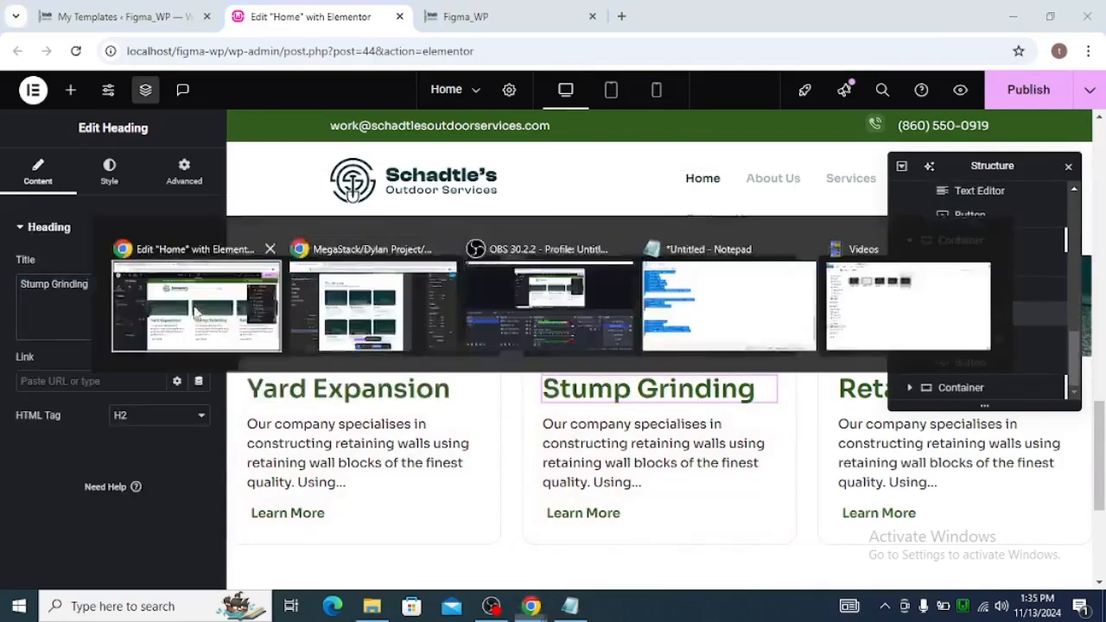
pyautogui.scroll(-1, 608, 426)
pyautogui.click(628, 488)
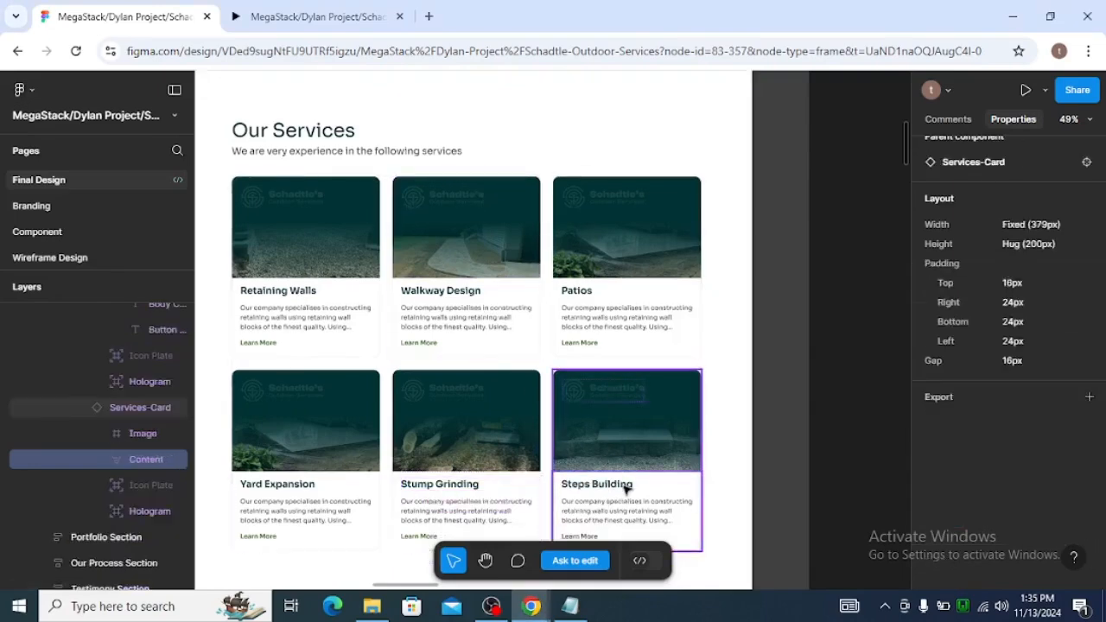
pyautogui.click(624, 486)
pyautogui.click(971, 315)
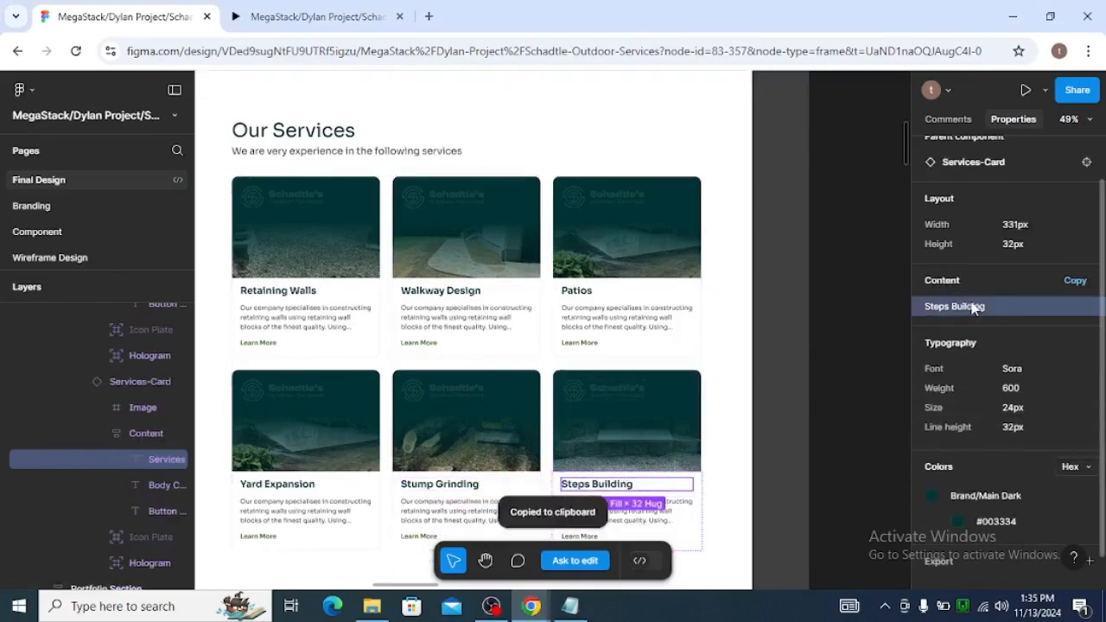
pyautogui.hotkey('alt', 'Tab')
pyautogui.click(856, 395)
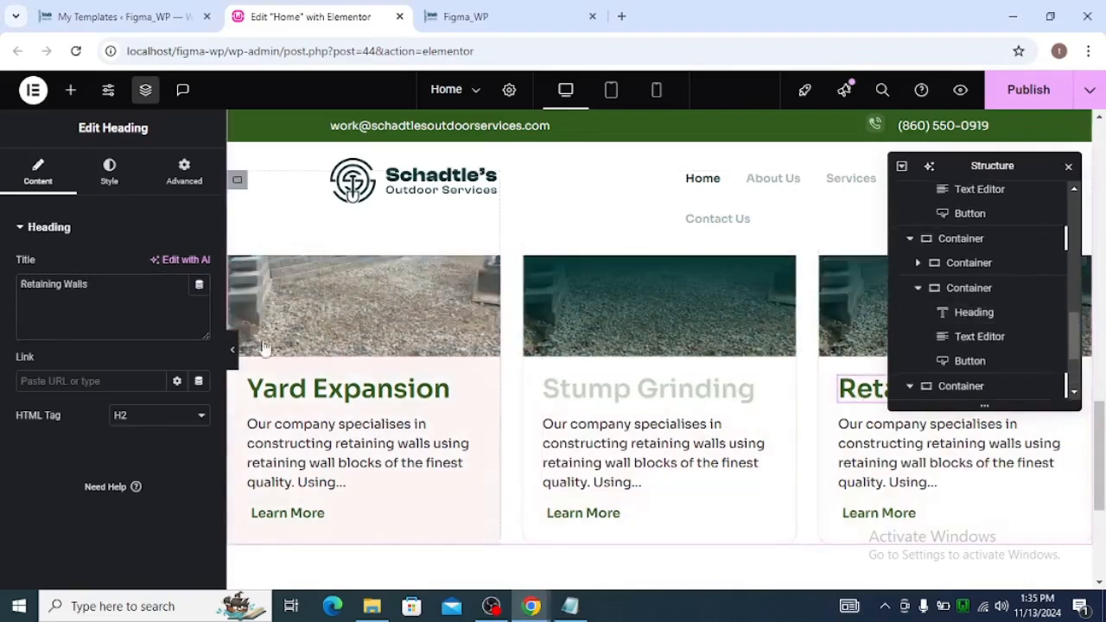
pyautogui.click(182, 292)
pyautogui.hotkey('ctrl', 'v')
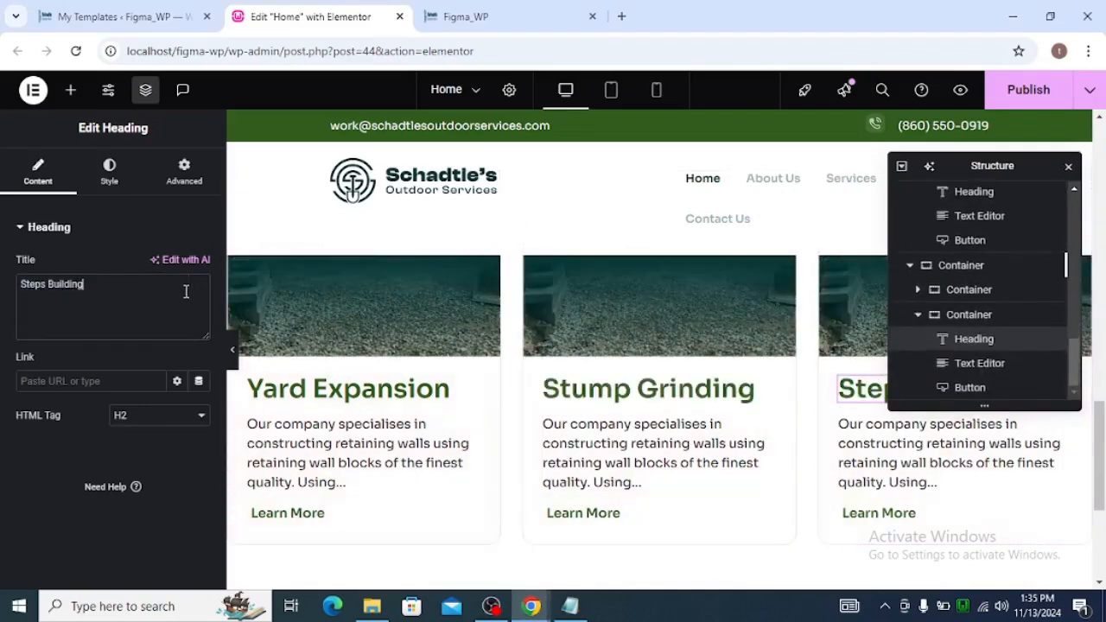
pyautogui.scroll(-2, 526, 271)
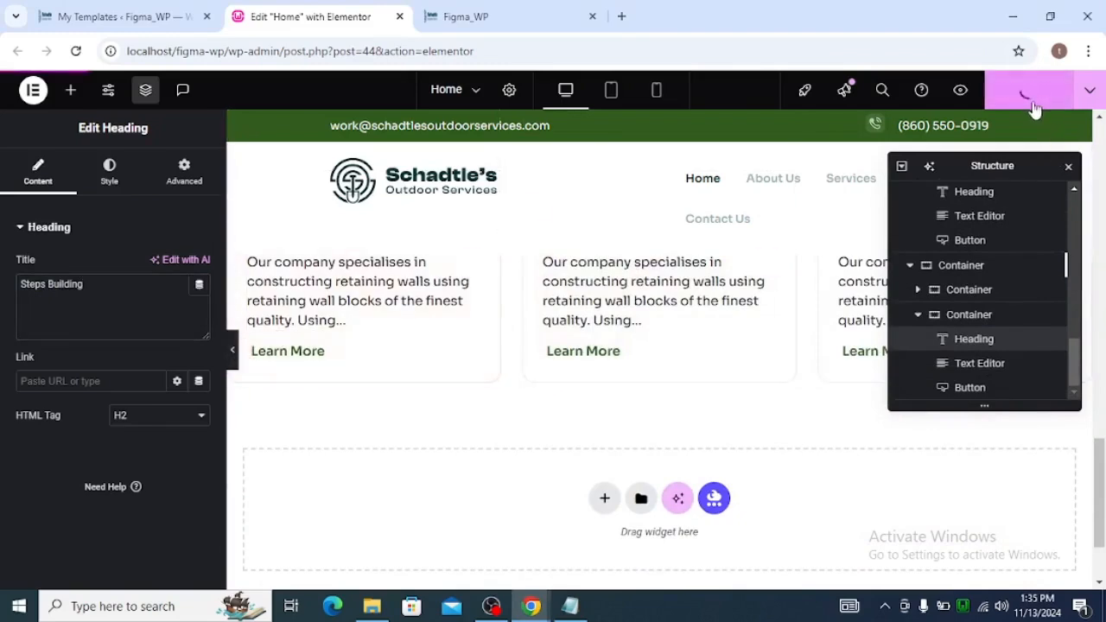
# Step: In the tablet view, set the services grid to 2 columns and 2 rows
pyautogui.click(613, 89)
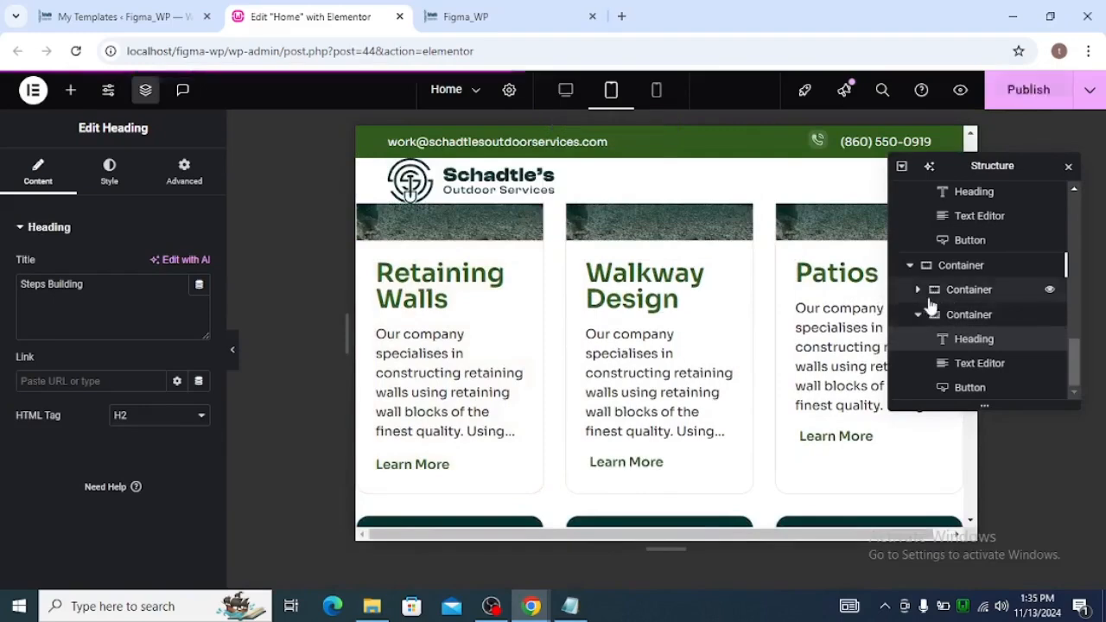
pyautogui.scroll(-1, 932, 299)
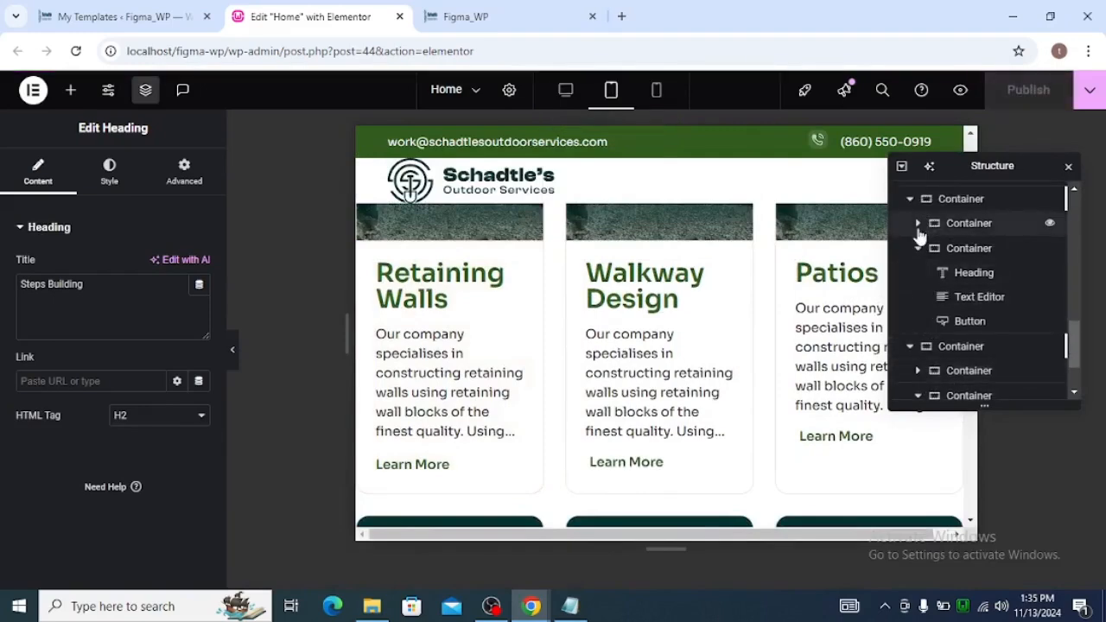
pyautogui.scroll(1, 920, 242)
pyautogui.scroll(1, 926, 346)
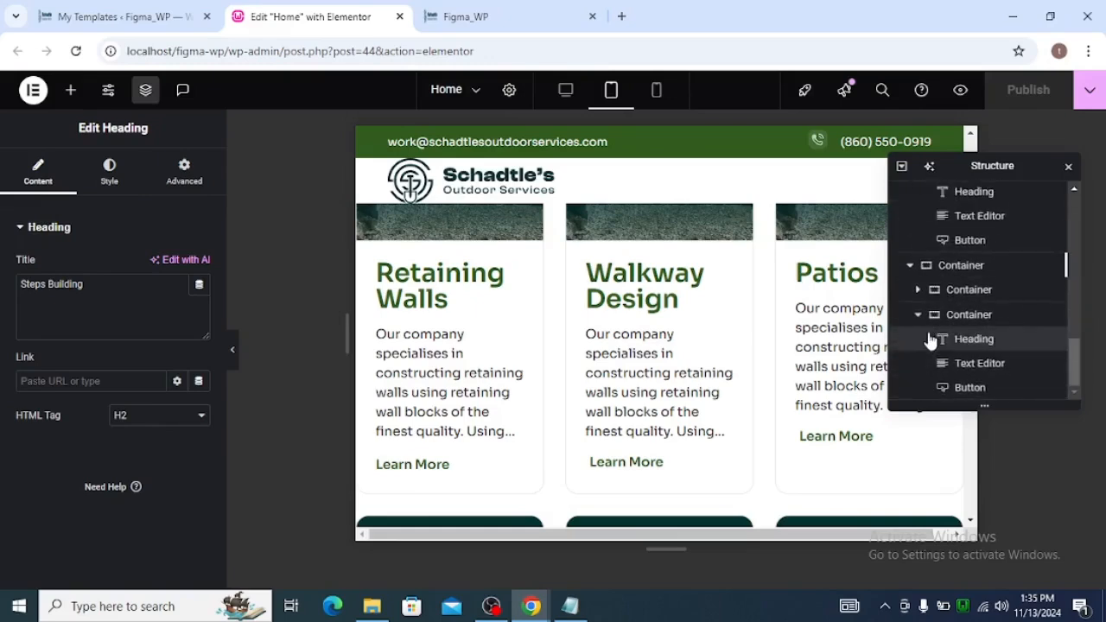
pyautogui.scroll(-1, 932, 339)
pyautogui.scroll(3, 932, 328)
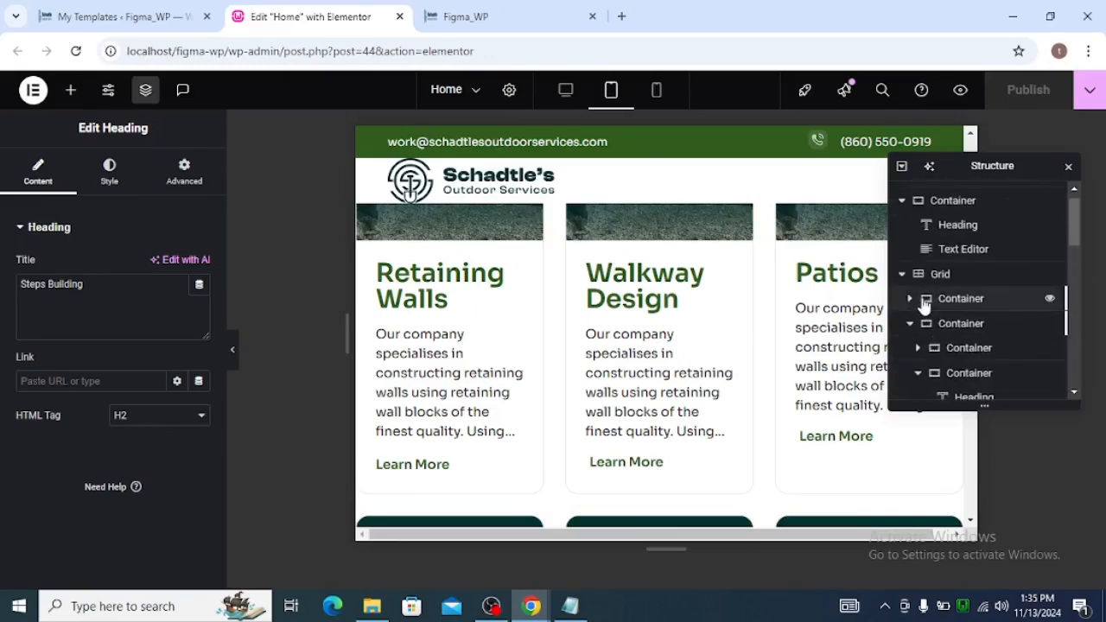
pyautogui.click(910, 322)
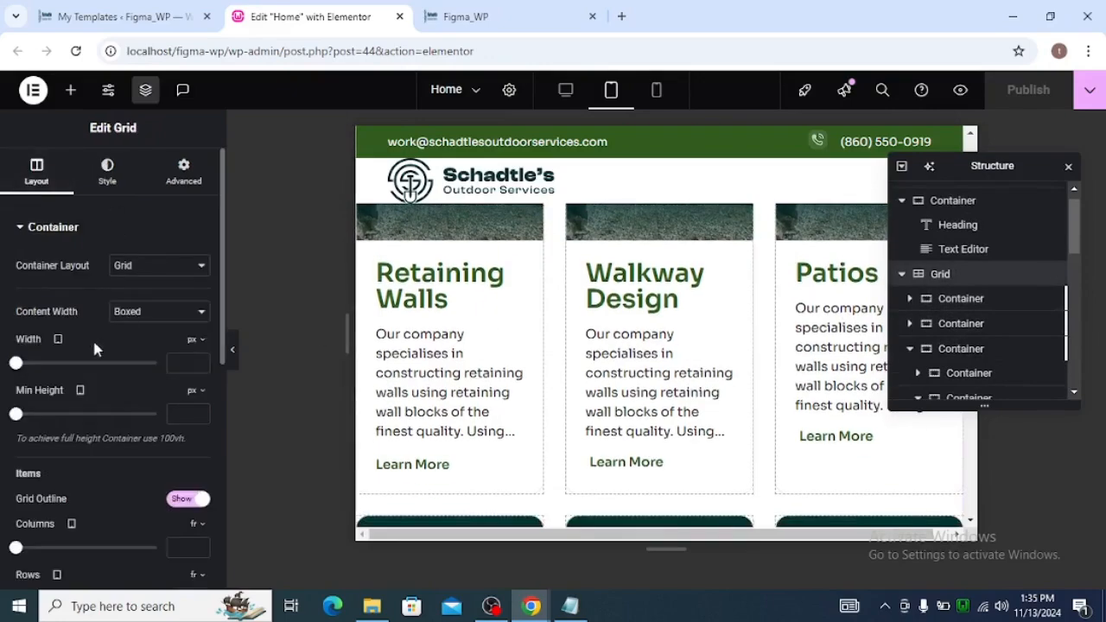
pyautogui.scroll(-5, 124, 338)
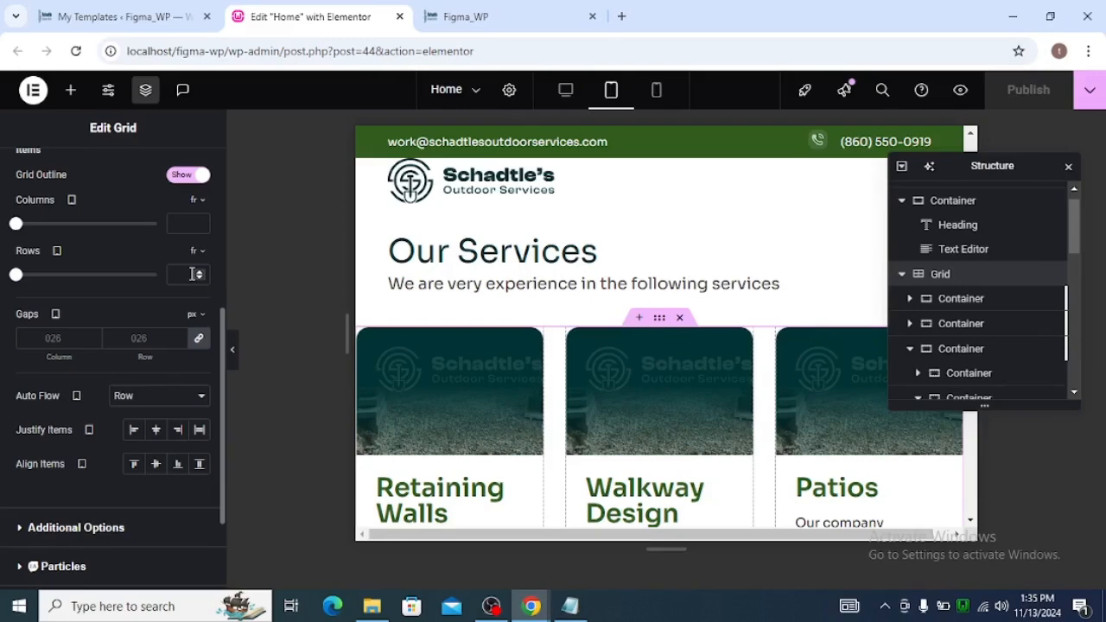
pyautogui.click(191, 274)
pyautogui.write('2')
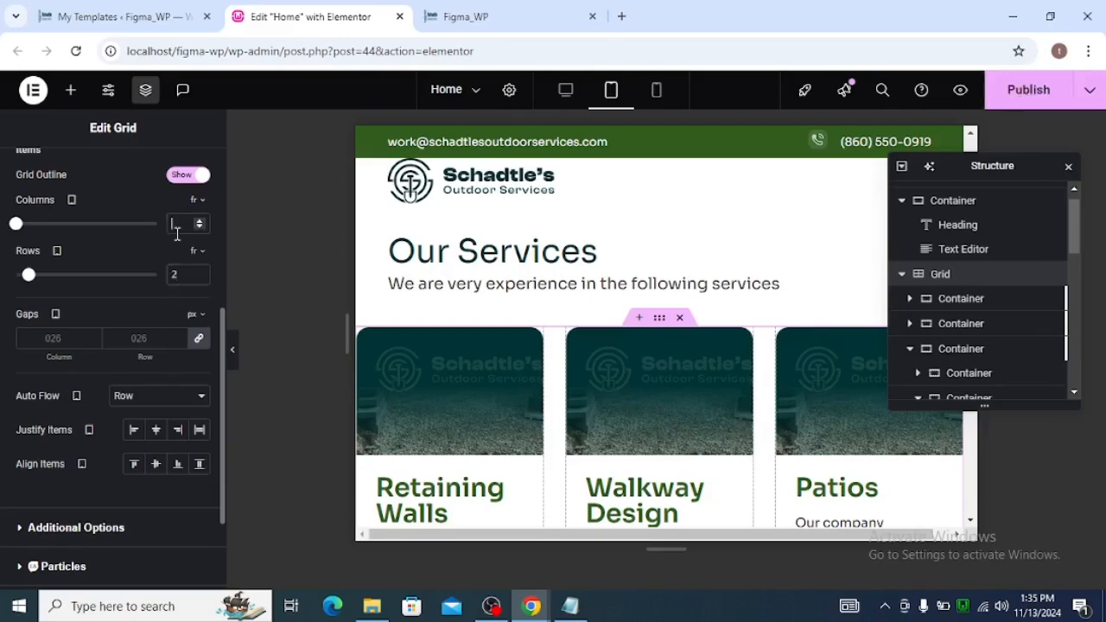
pyautogui.write('2')
pyautogui.scroll(5, 164, 260)
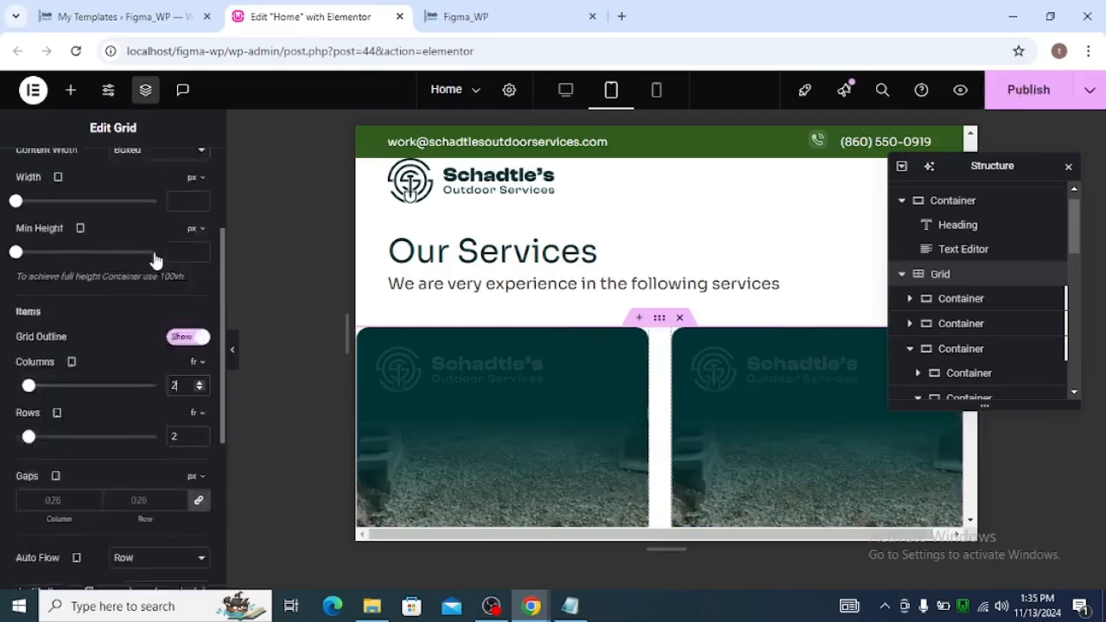
# Step: Unlink the services grid's tablet padding values and set the right and left padding to 40 px, then check the card layout
pyautogui.click(184, 172)
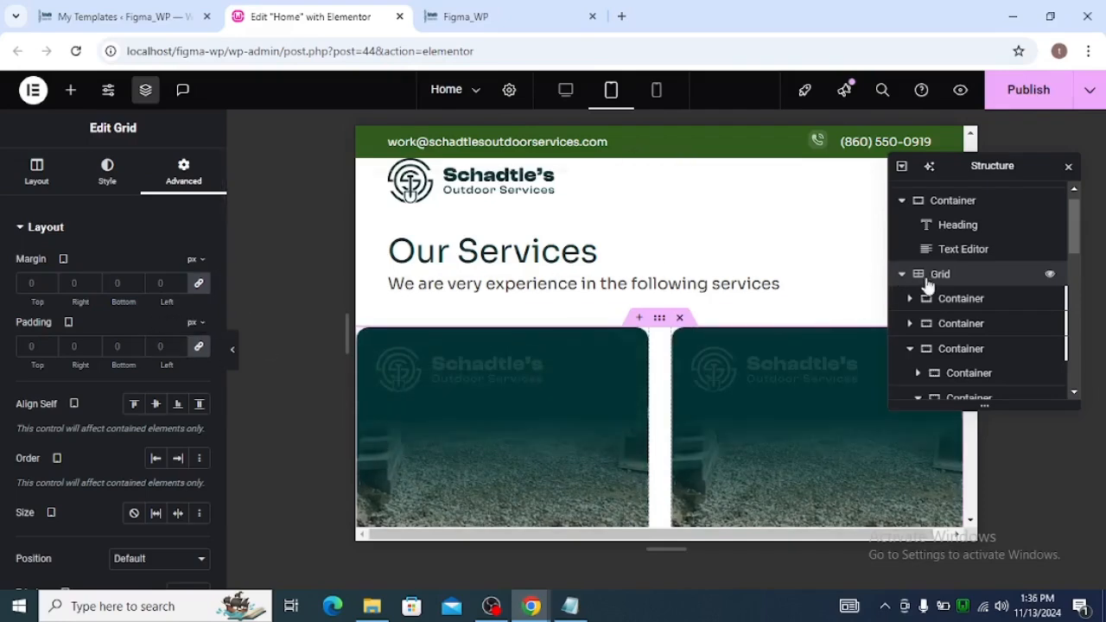
pyautogui.click(196, 349)
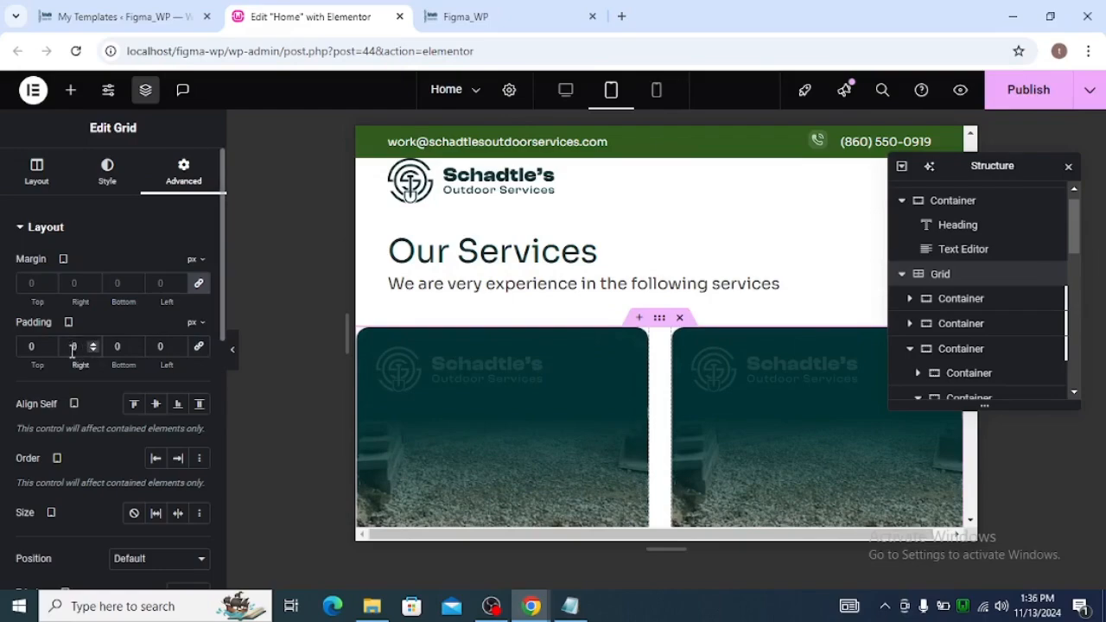
pyautogui.write('40')
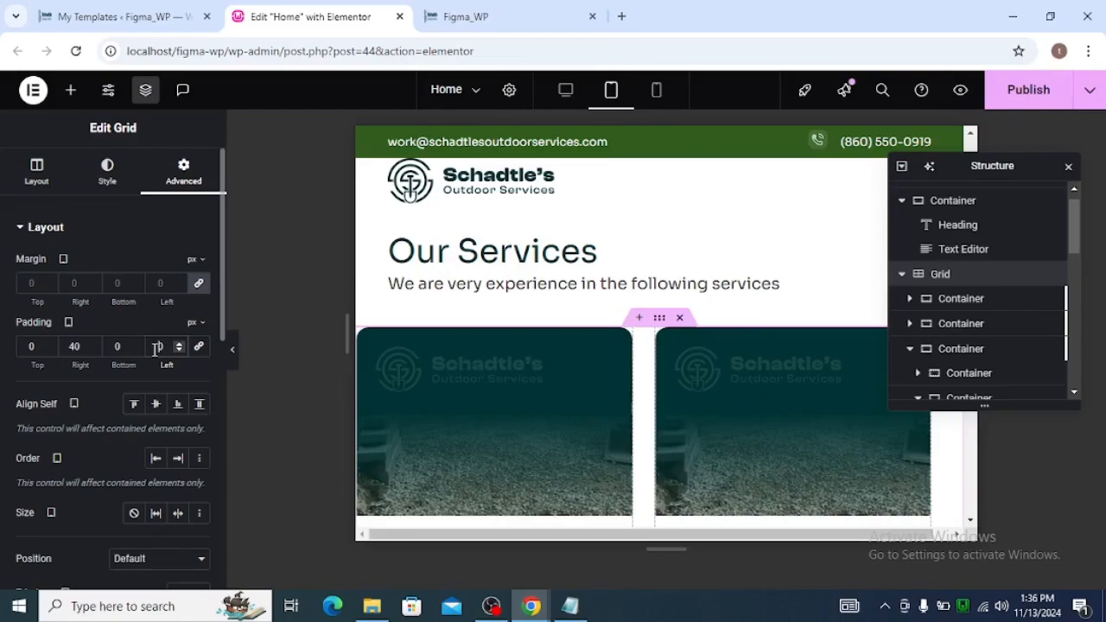
pyautogui.write('40')
pyautogui.scroll(-5, 637, 348)
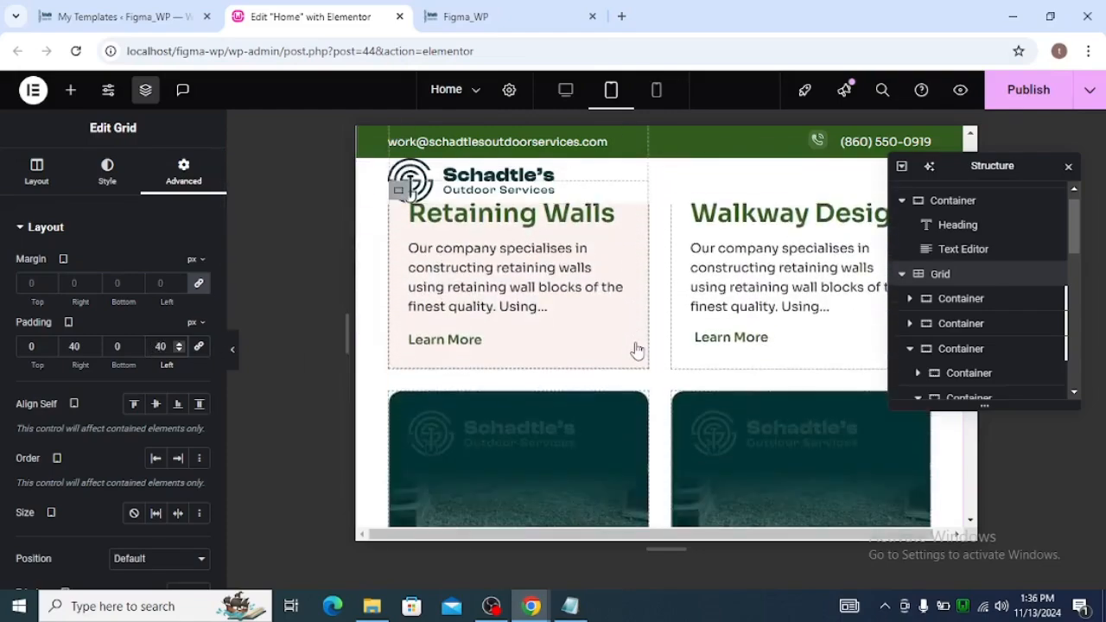
pyautogui.scroll(-2, 636, 350)
pyautogui.scroll(4, 632, 341)
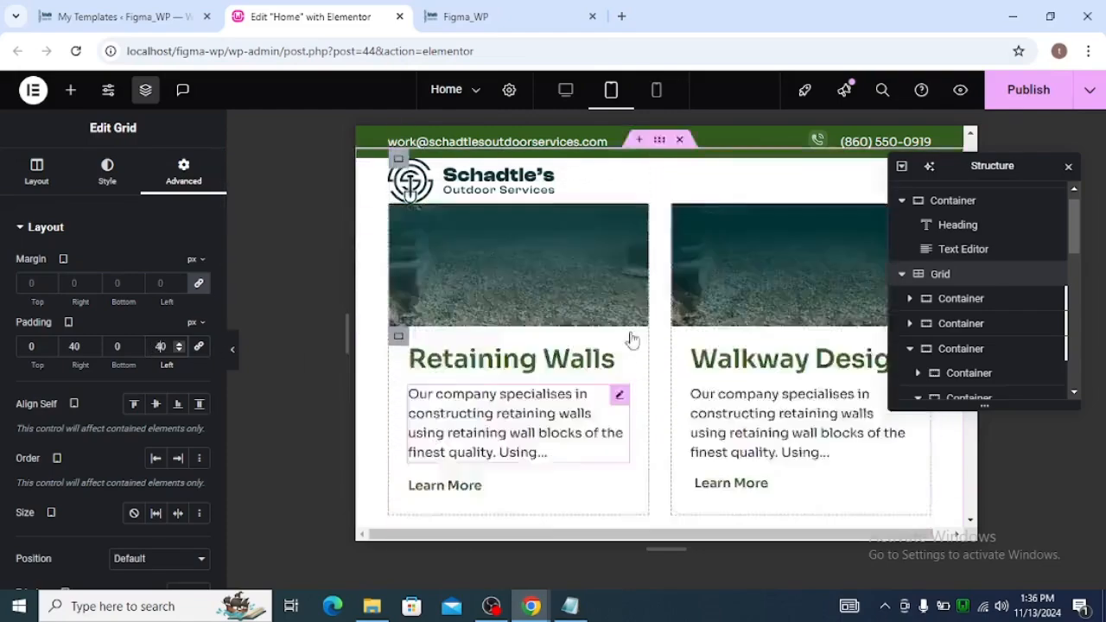
pyautogui.scroll(10, 632, 339)
# Step: In the mobile view, set the services grid's padding to 20 px on all four sides
pyautogui.click(670, 101)
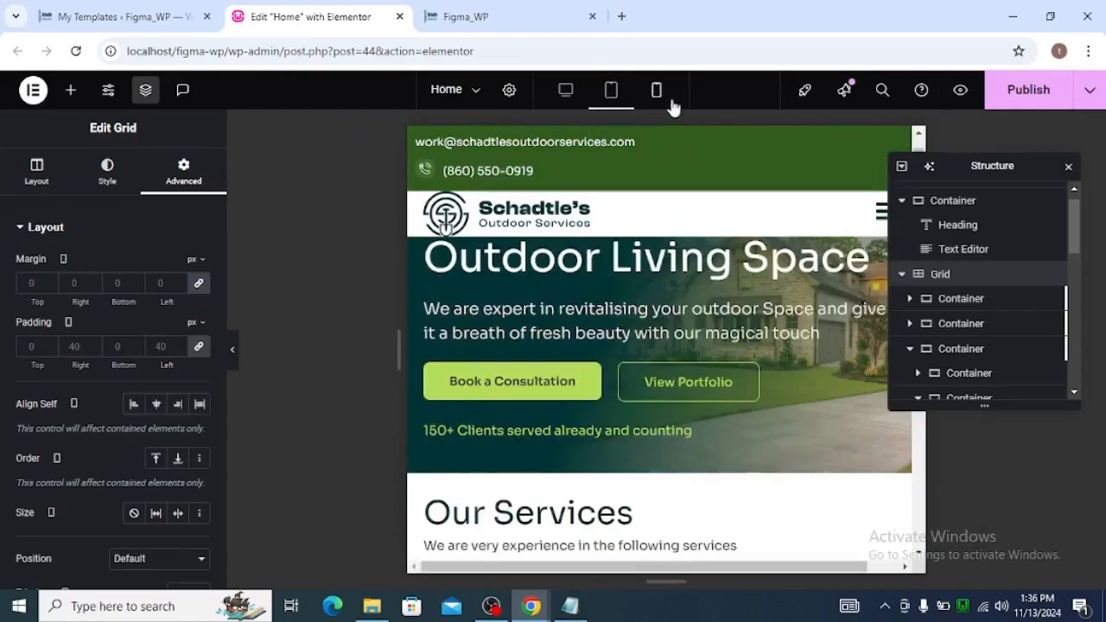
pyautogui.scroll(-6, 704, 343)
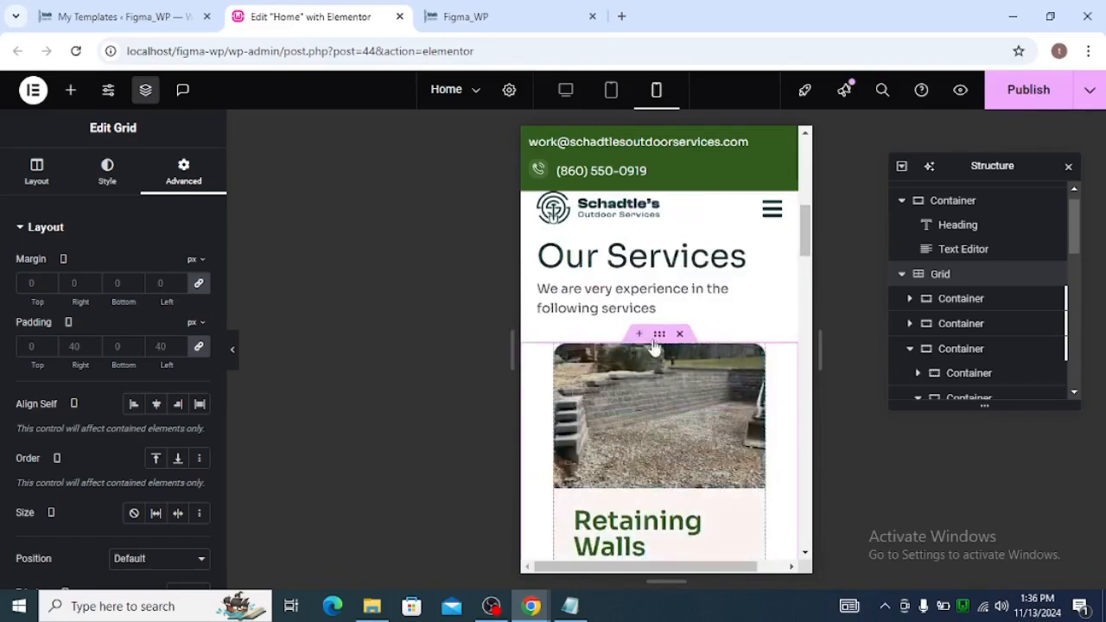
pyautogui.click(197, 346)
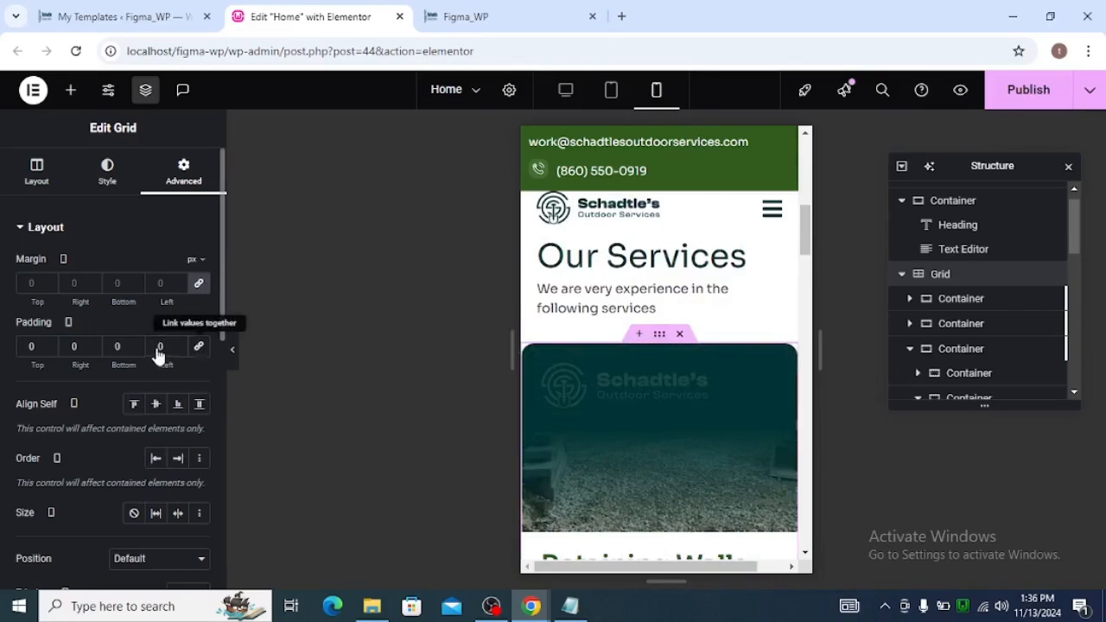
pyautogui.click(199, 349)
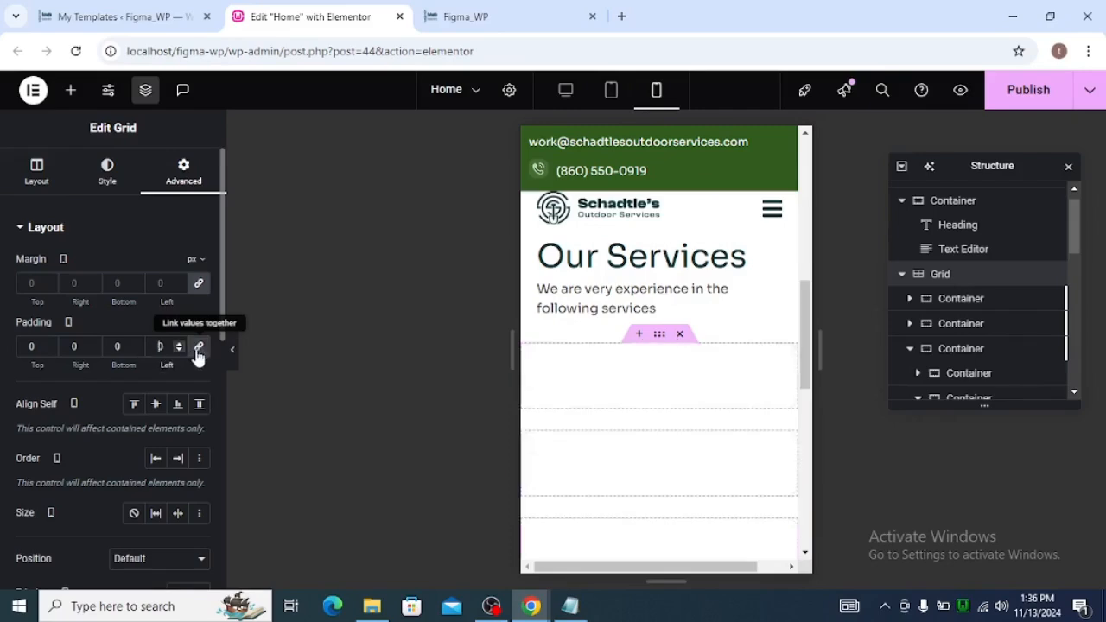
pyautogui.write('20')
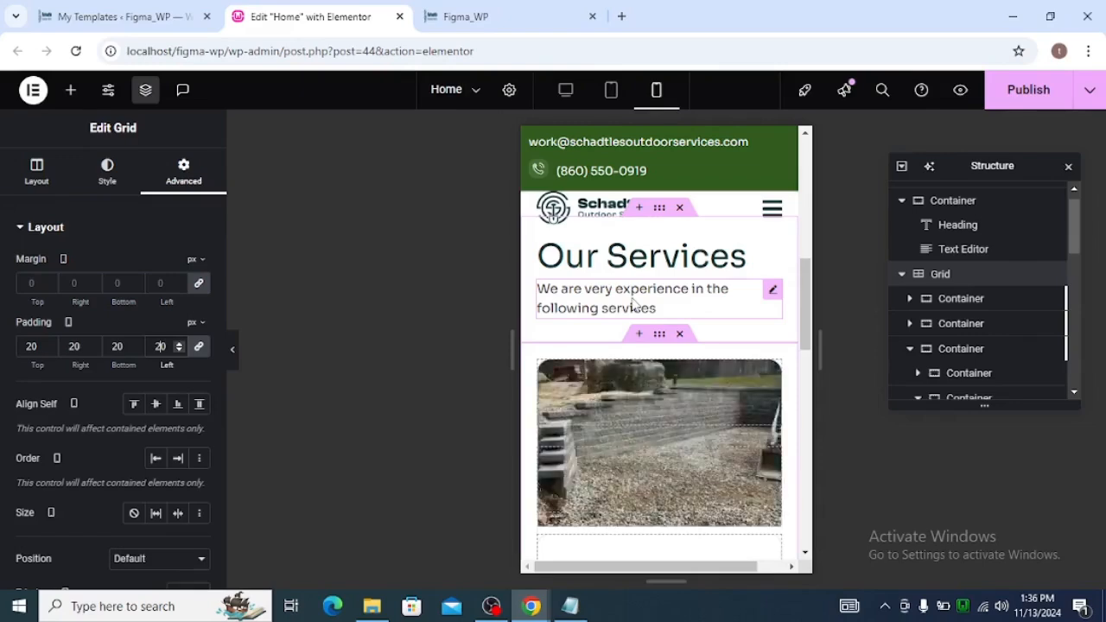
# Step: Examine the layout and spacing of the stacked service cards in the mobile view
pyautogui.scroll(-5, 635, 311)
pyautogui.scroll(3, 637, 321)
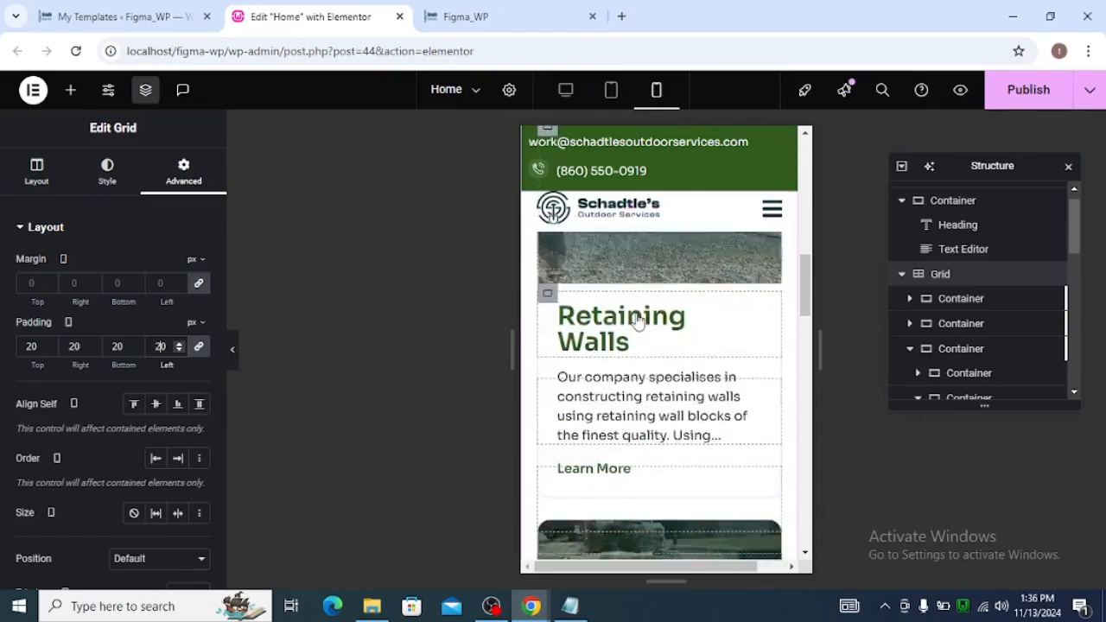
pyautogui.scroll(-6, 637, 322)
pyautogui.scroll(-8, 638, 323)
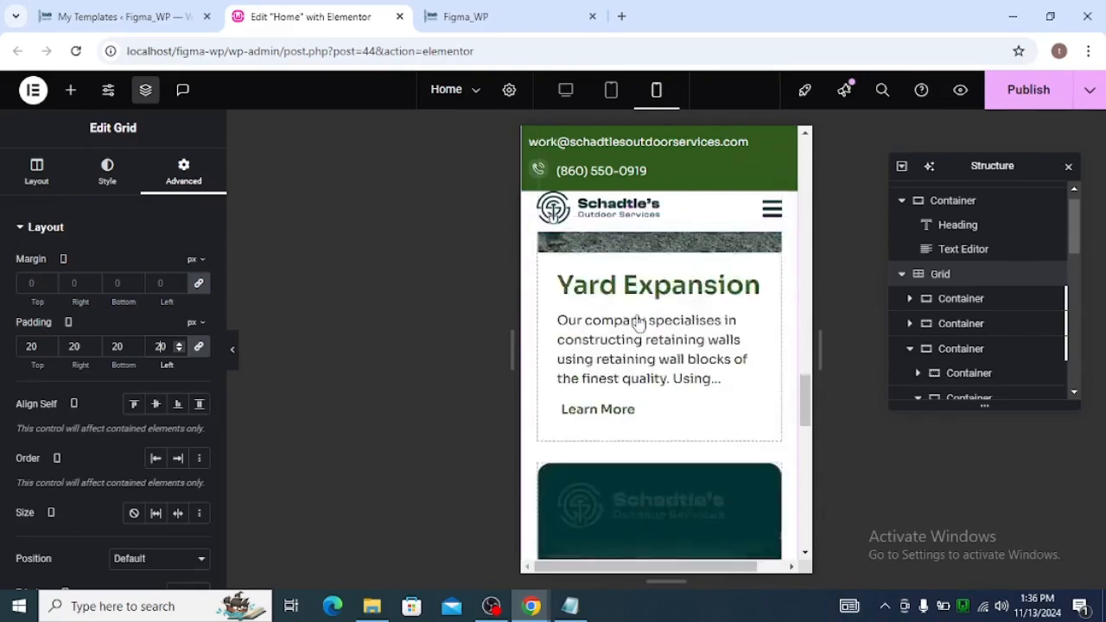
pyautogui.scroll(4, 639, 323)
pyautogui.scroll(5, 639, 323)
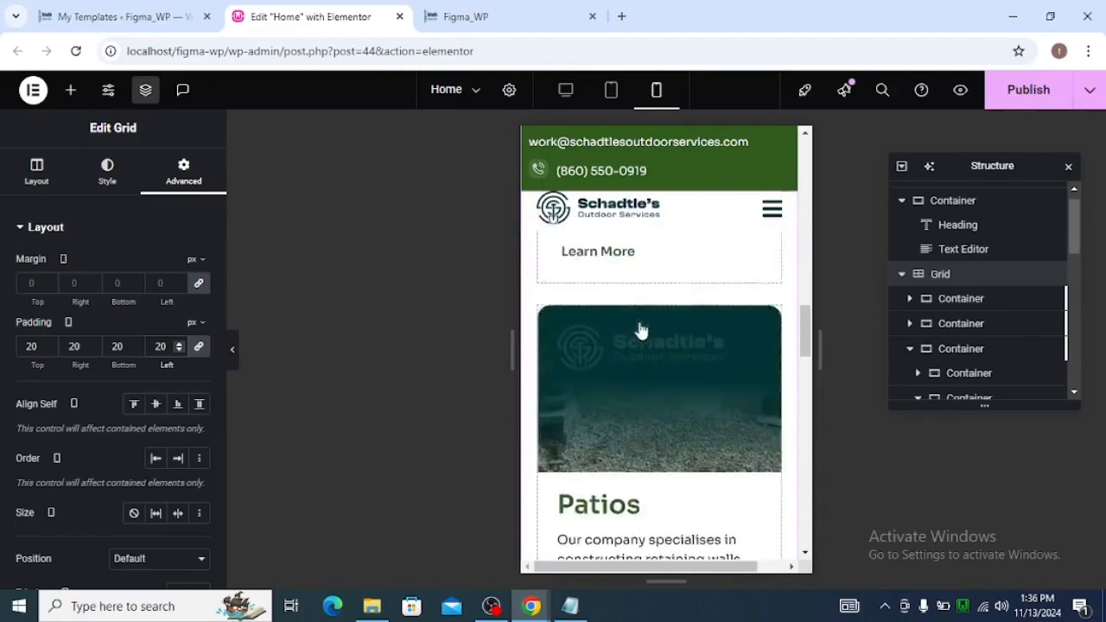
pyautogui.scroll(5, 639, 335)
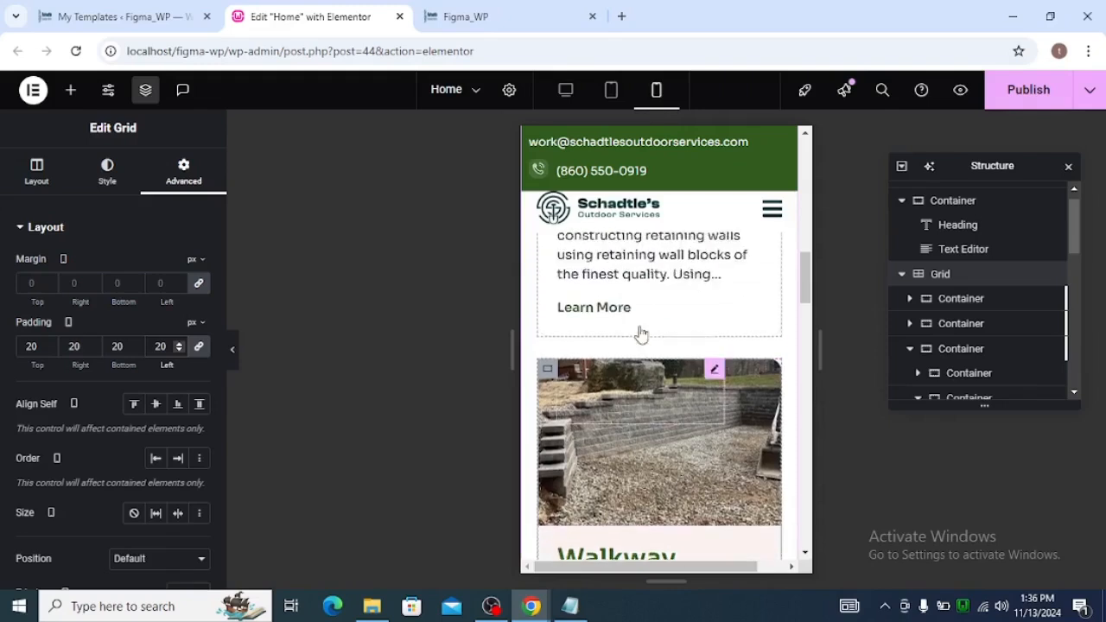
# Step: In the mobile view, set the font size of the Retaining Walls card heading to 20 px
pyautogui.scroll(-2, 640, 339)
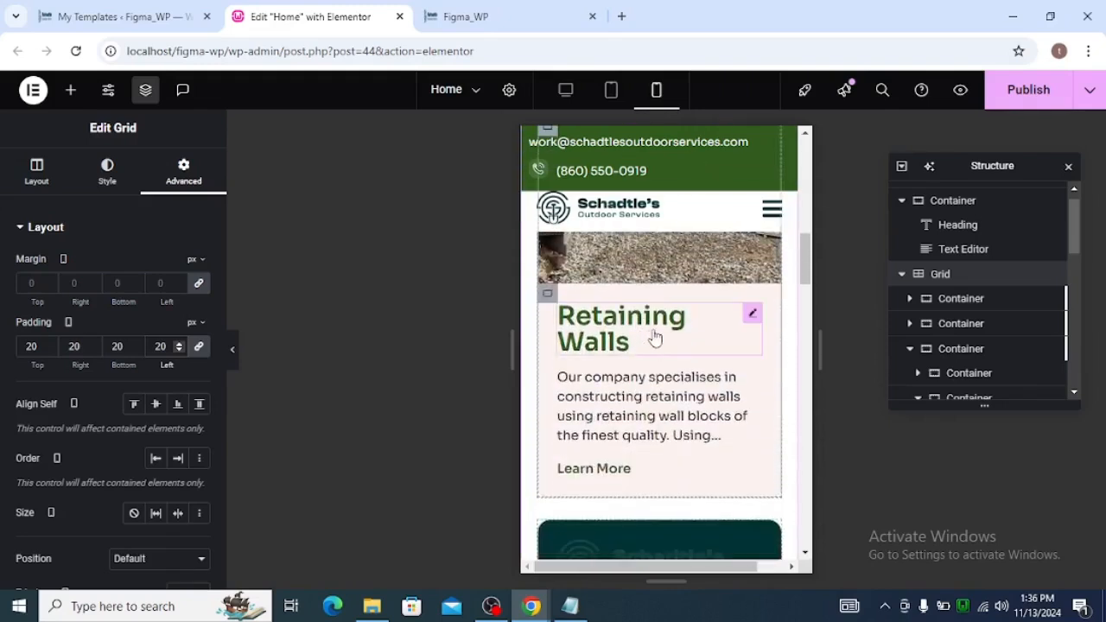
pyautogui.click(665, 331)
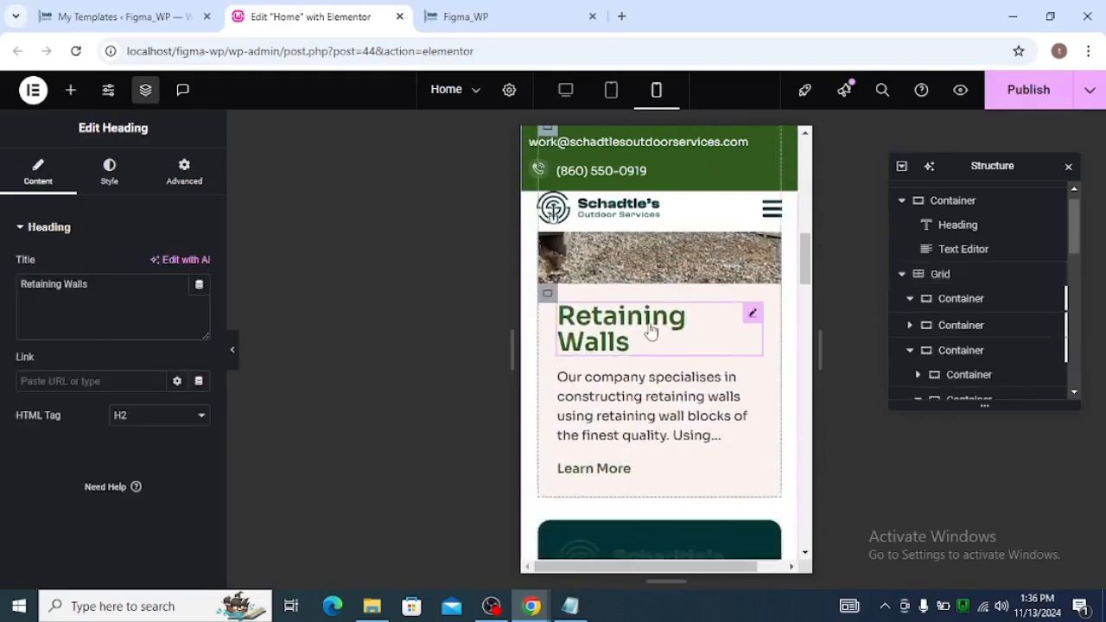
pyautogui.click(110, 187)
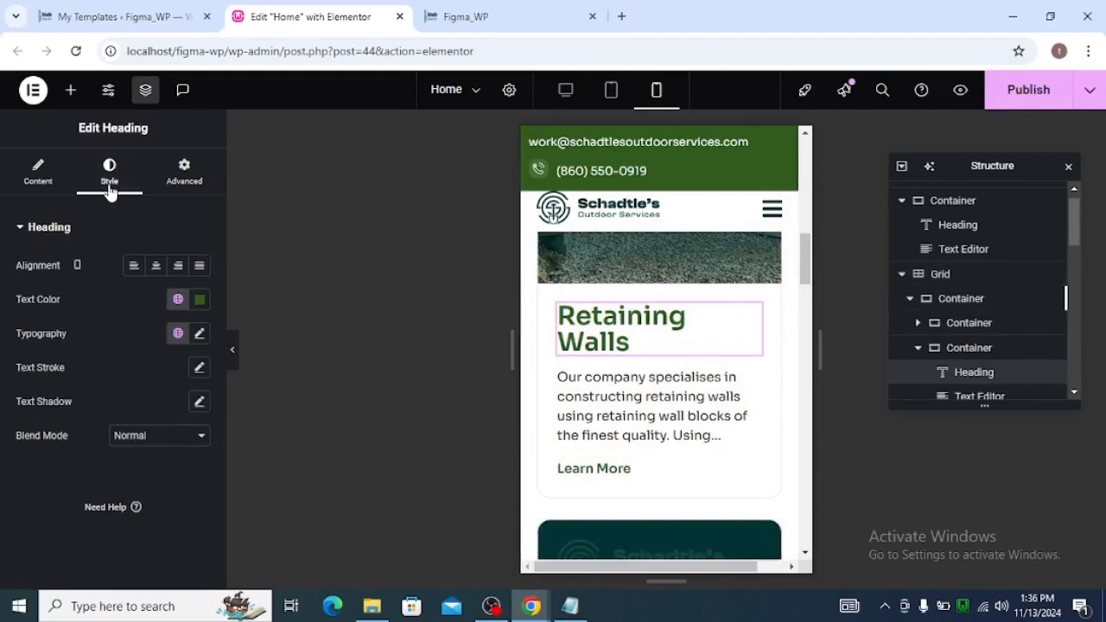
pyautogui.click(200, 336)
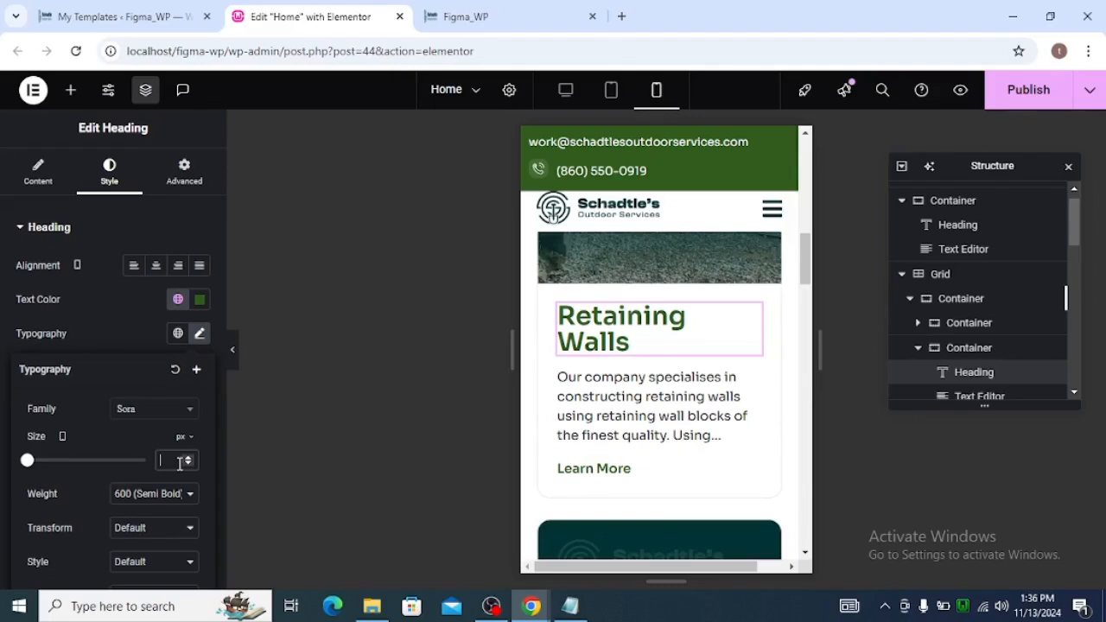
pyautogui.write('1')
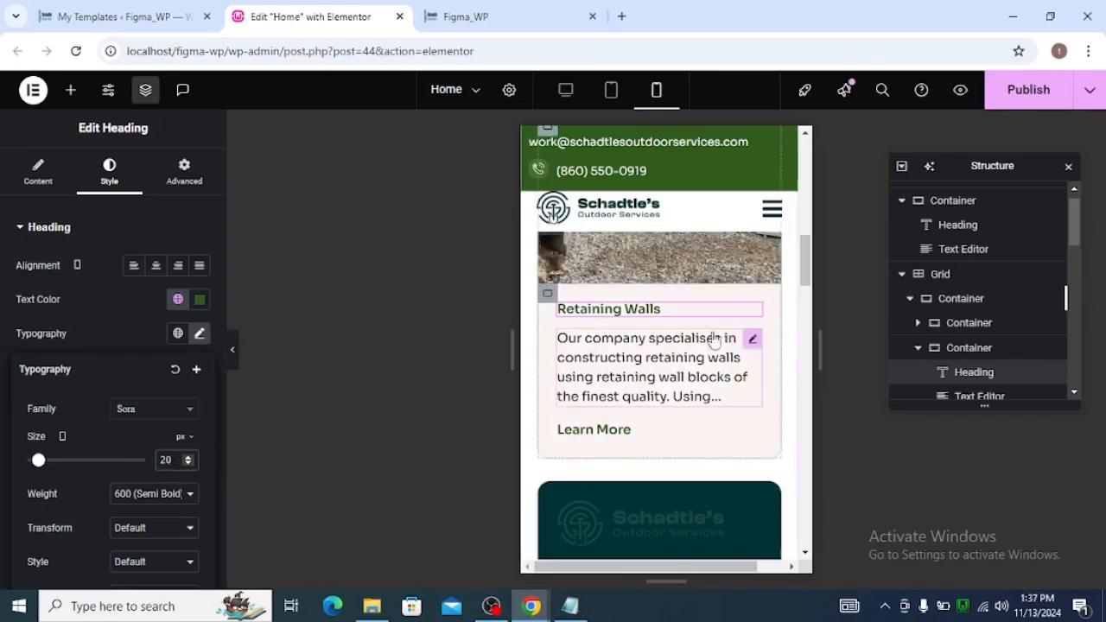
pyautogui.click(688, 414)
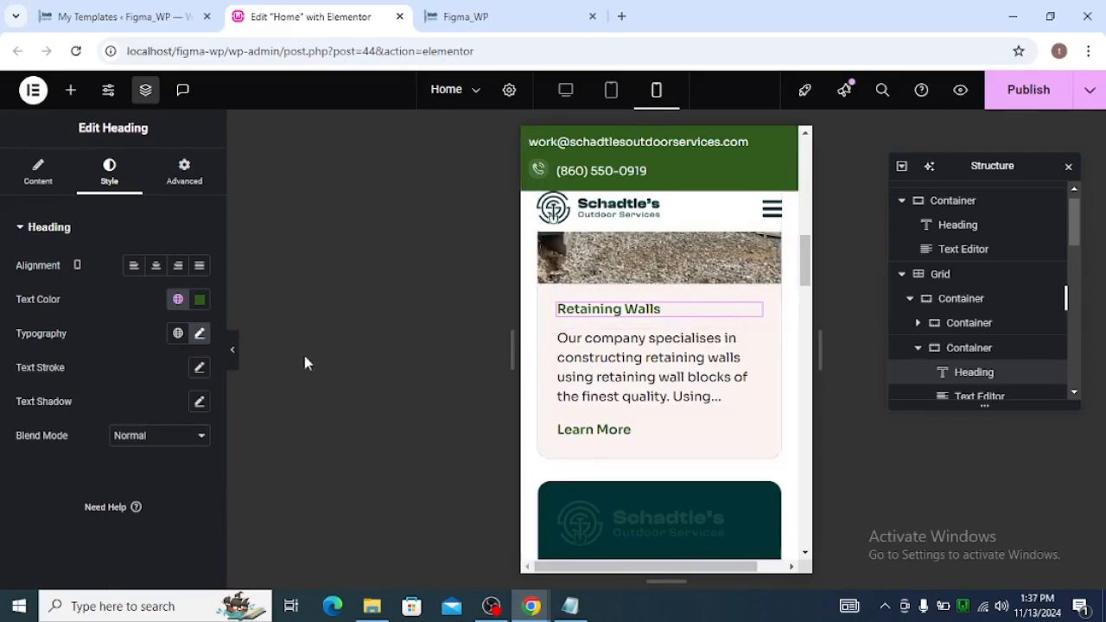
# Step: Try a 25 px mobile font size on the Retaining Walls heading and return it to 20 px
pyautogui.click(198, 335)
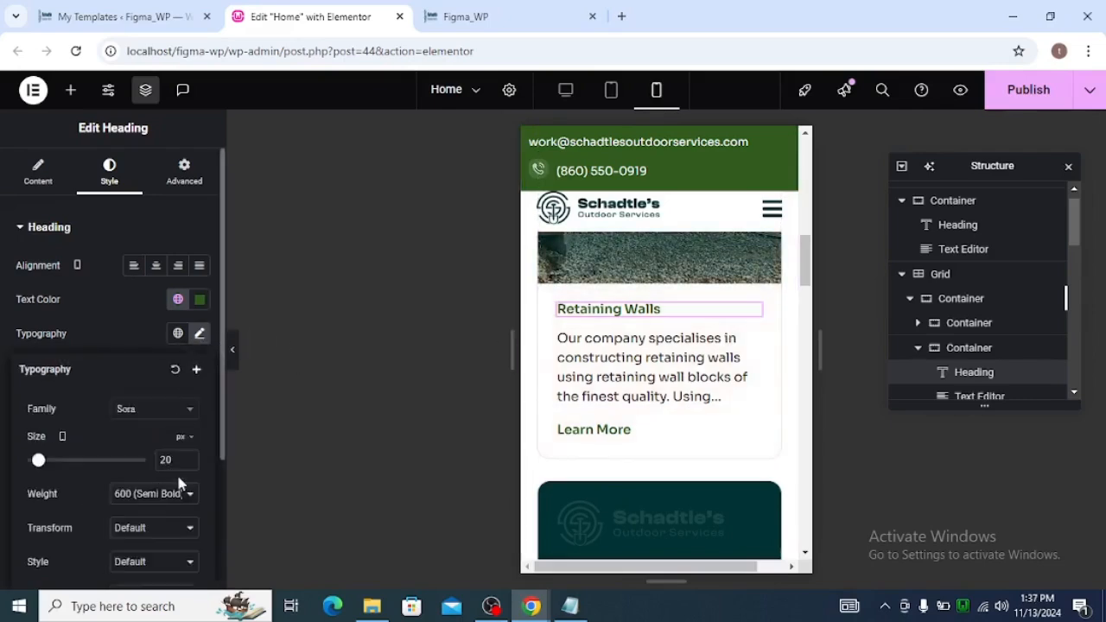
pyautogui.press('BackSpace')
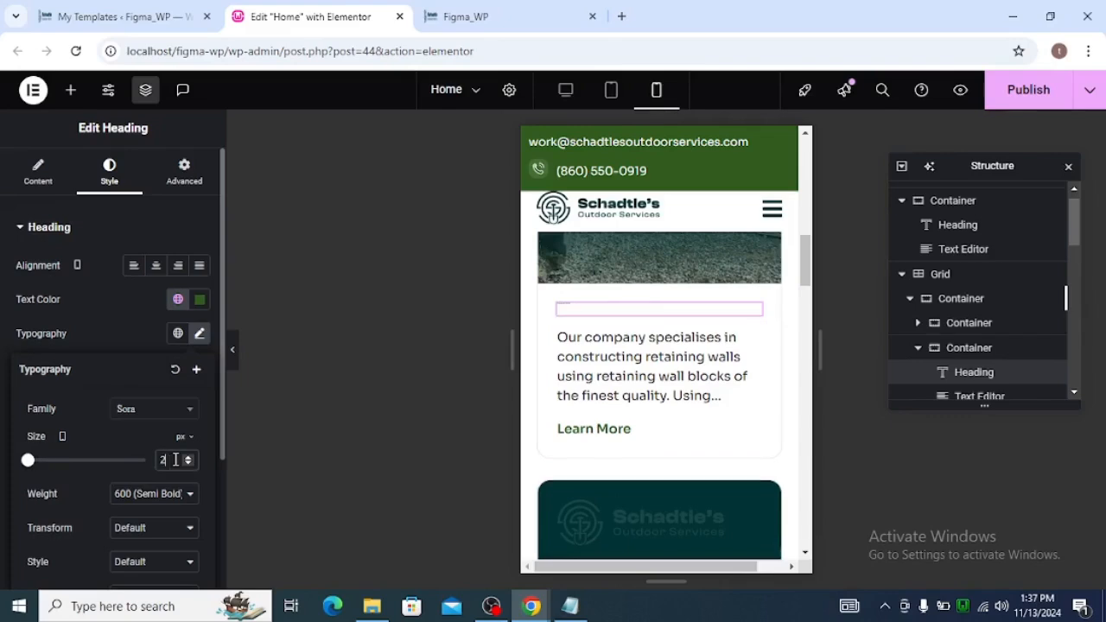
pyautogui.write('5')
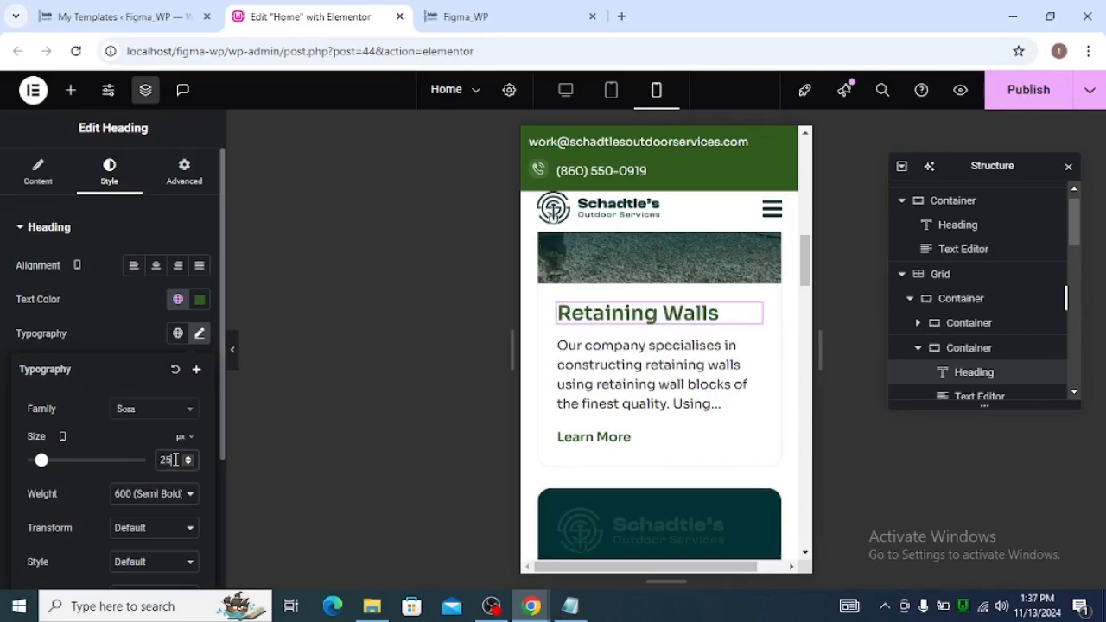
pyautogui.press('BackSpace')
pyautogui.press('BackSpace')
pyautogui.write('20')
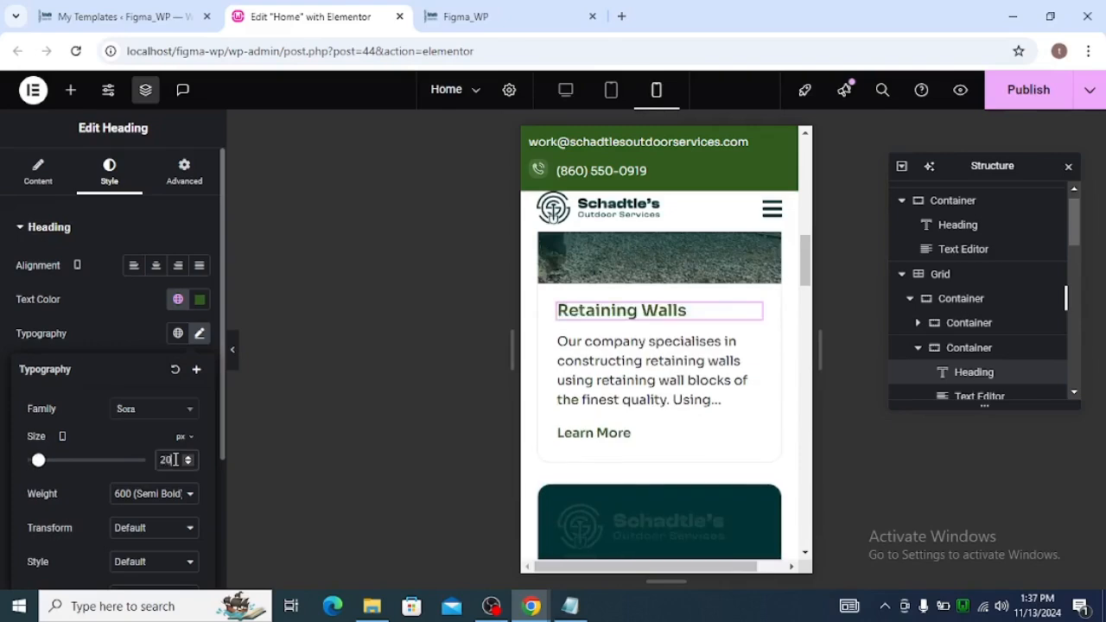
# Step: Copy the Retaining Walls heading and paste its style onto the Walkway Design heading
pyautogui.scroll(5, 643, 369)
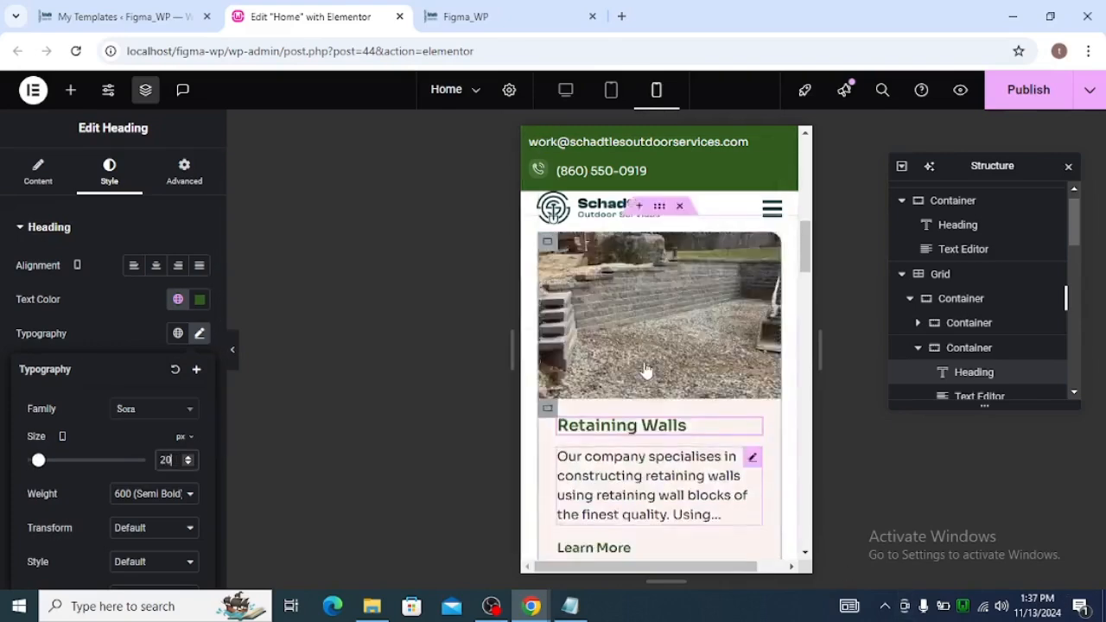
pyautogui.scroll(-5, 645, 362)
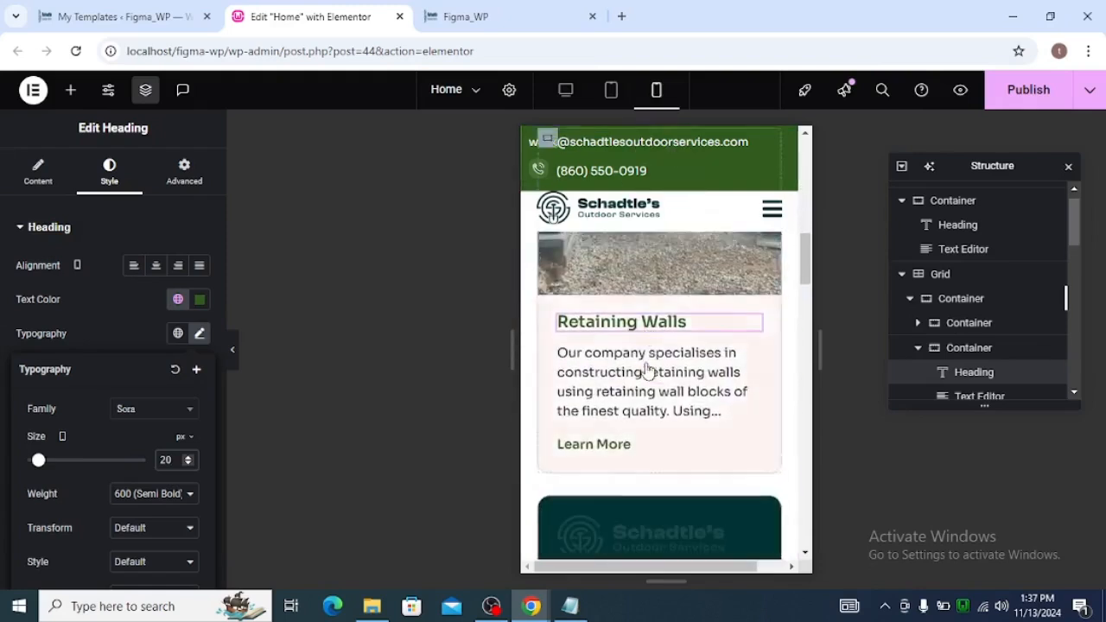
pyautogui.rightClick(689, 316)
pyautogui.click(716, 290)
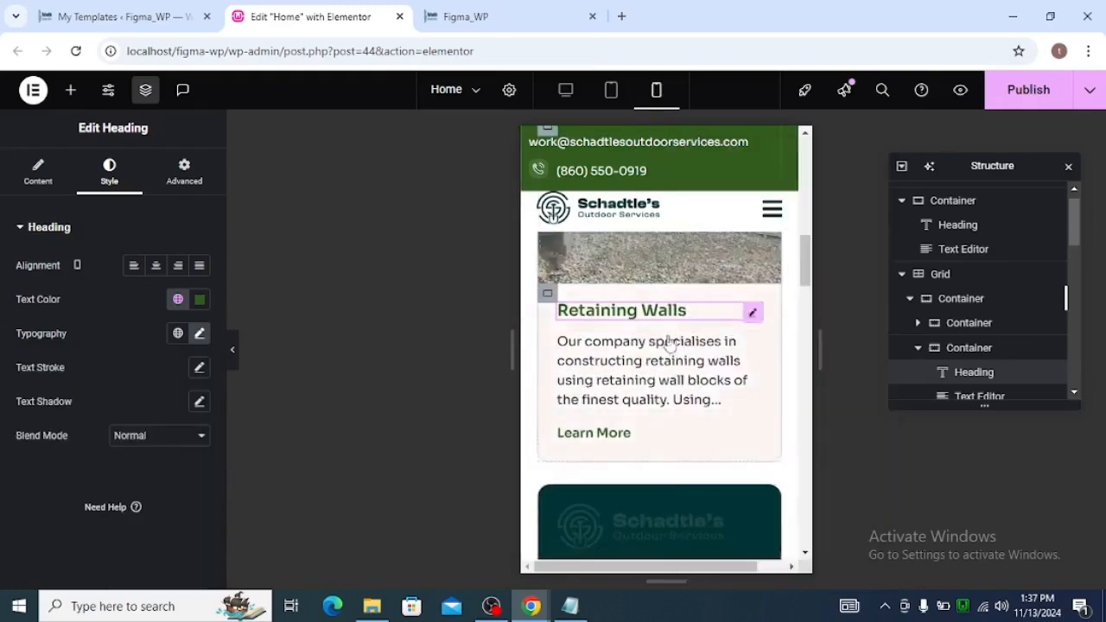
pyautogui.scroll(-4, 666, 363)
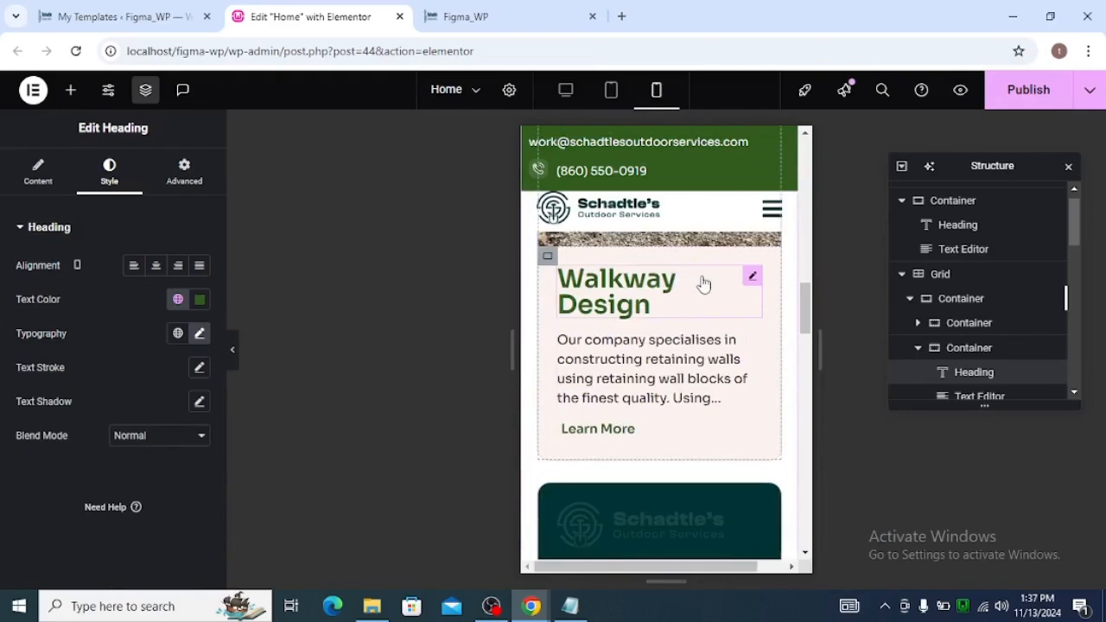
pyautogui.rightClick(704, 284)
pyautogui.click(723, 351)
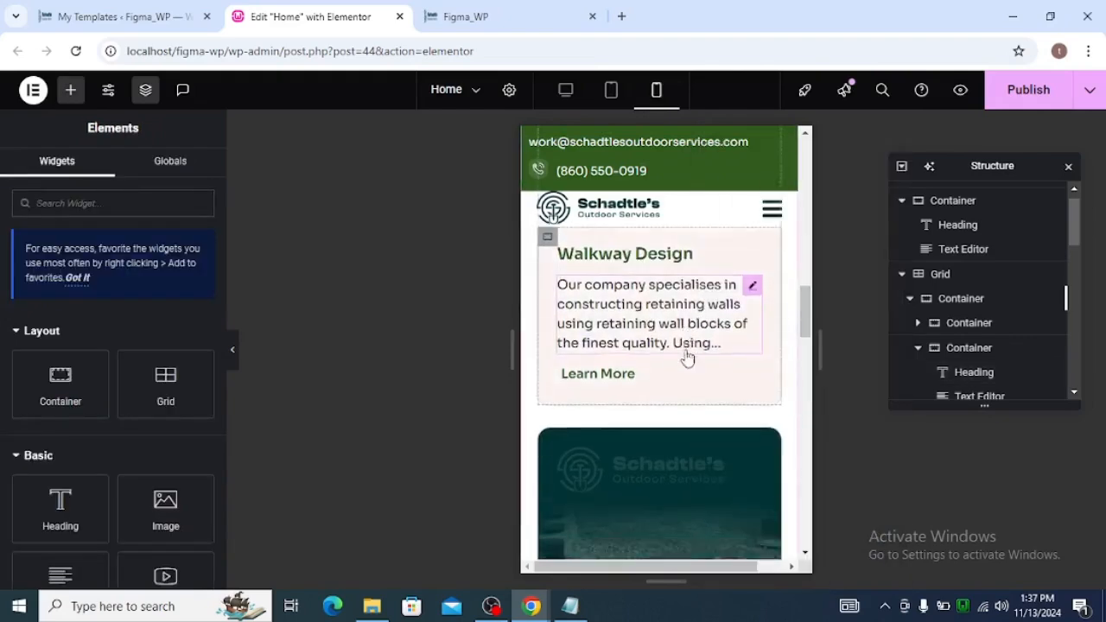
# Step: Paste the copied heading style onto the Patios and Yard Expansion card headings
pyautogui.scroll(-3, 687, 359)
pyautogui.scroll(-2, 717, 415)
pyautogui.rightClick(702, 400)
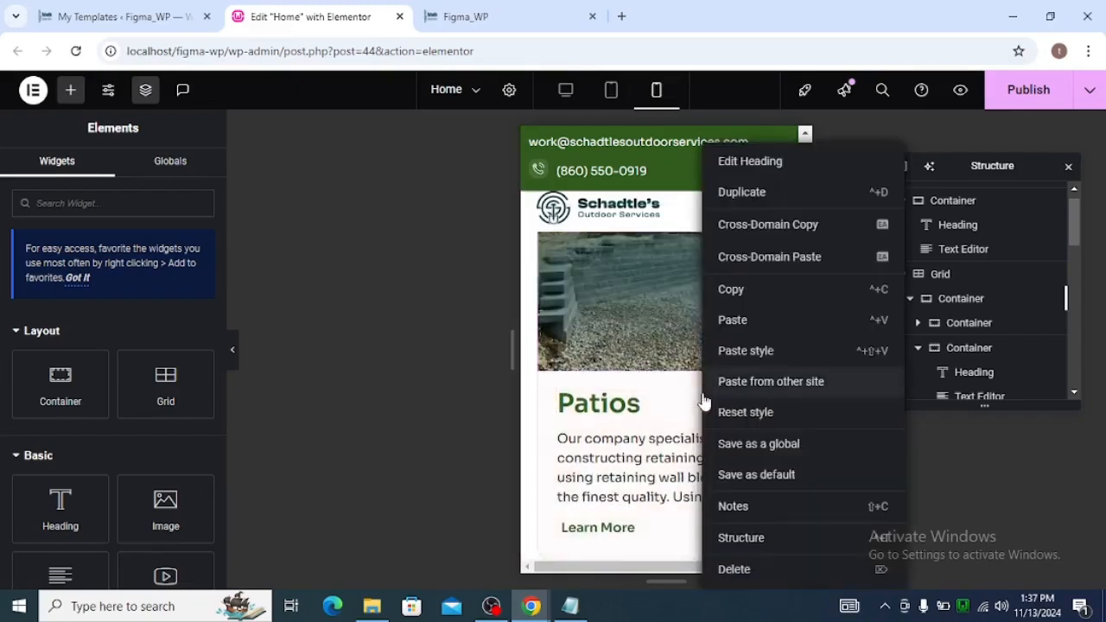
pyautogui.click(745, 351)
pyautogui.scroll(-5, 703, 382)
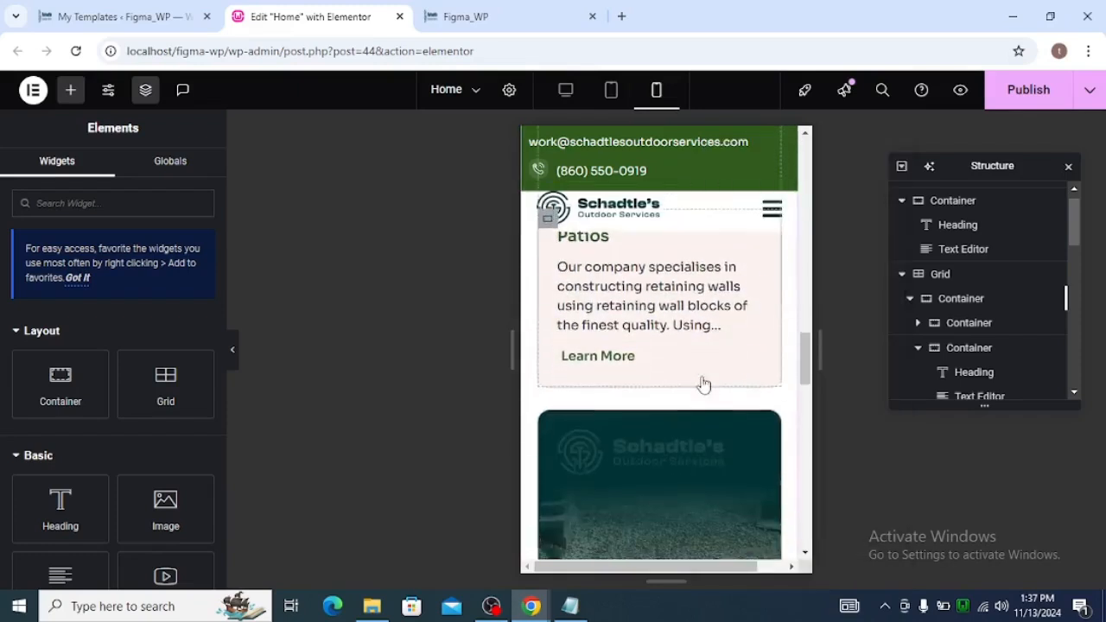
pyautogui.rightClick(691, 367)
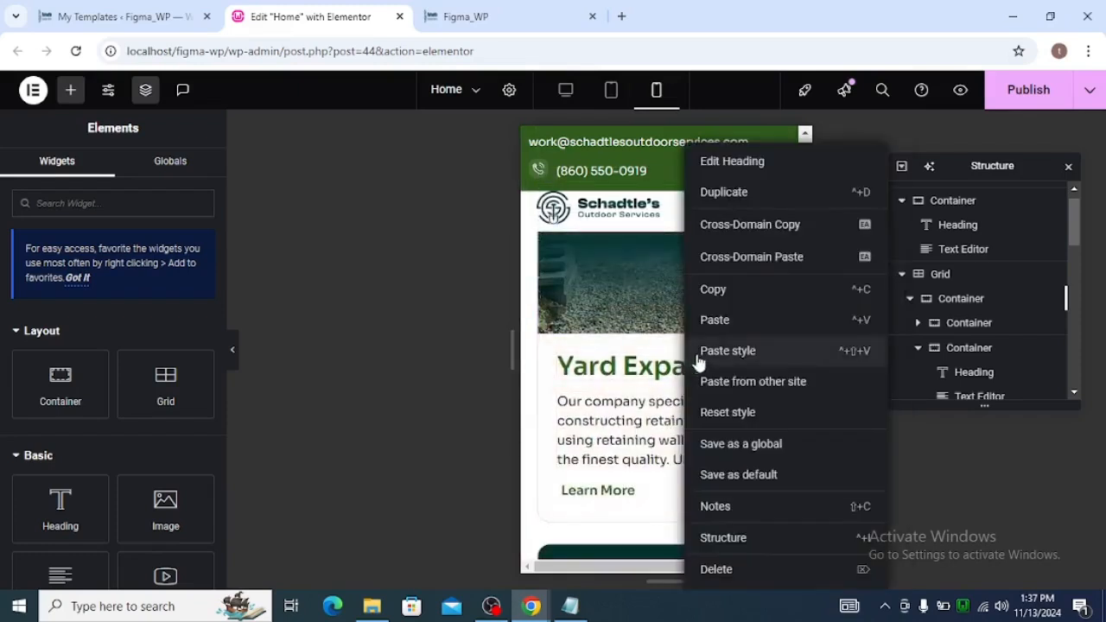
pyautogui.click(716, 352)
# Step: Paste the copied heading style onto the Stump Grinding heading and the sixth service card's heading
pyautogui.scroll(-5, 640, 366)
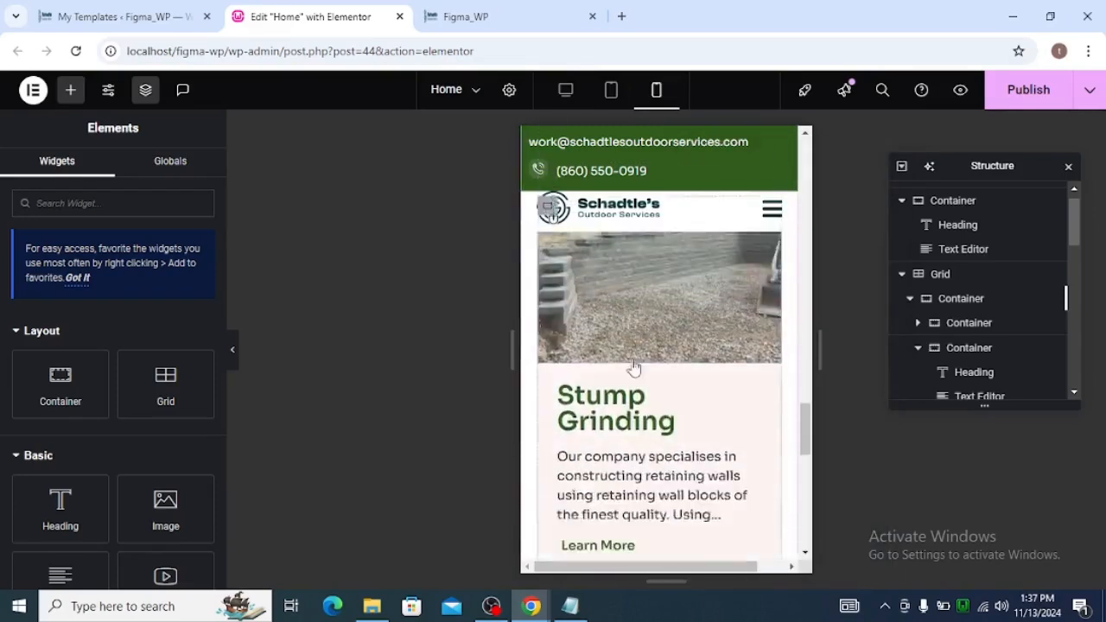
pyautogui.rightClick(648, 350)
pyautogui.click(683, 363)
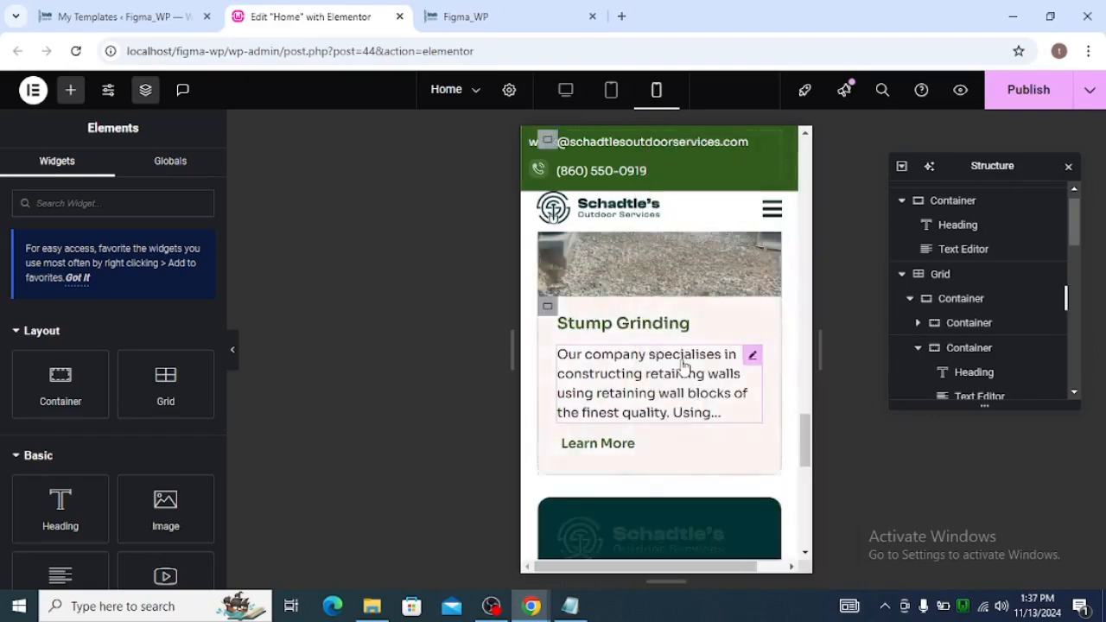
pyautogui.scroll(-5, 682, 367)
pyautogui.rightClick(656, 446)
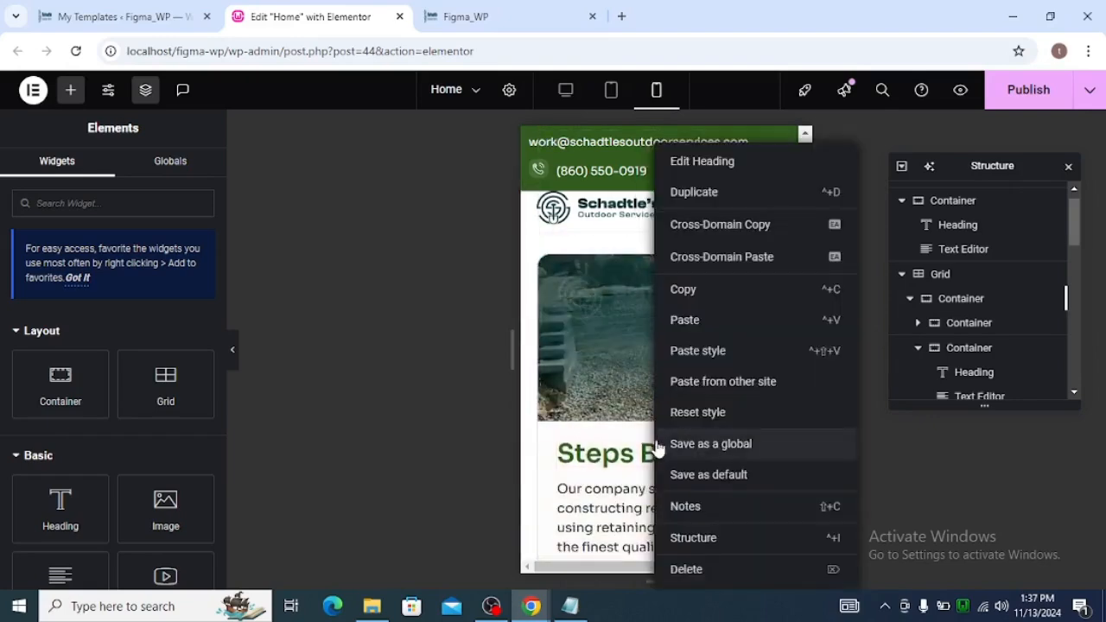
pyautogui.click(694, 368)
# Step: Check the service card headings and layout on the page in the tablet and mobile views
pyautogui.scroll(-10, 688, 368)
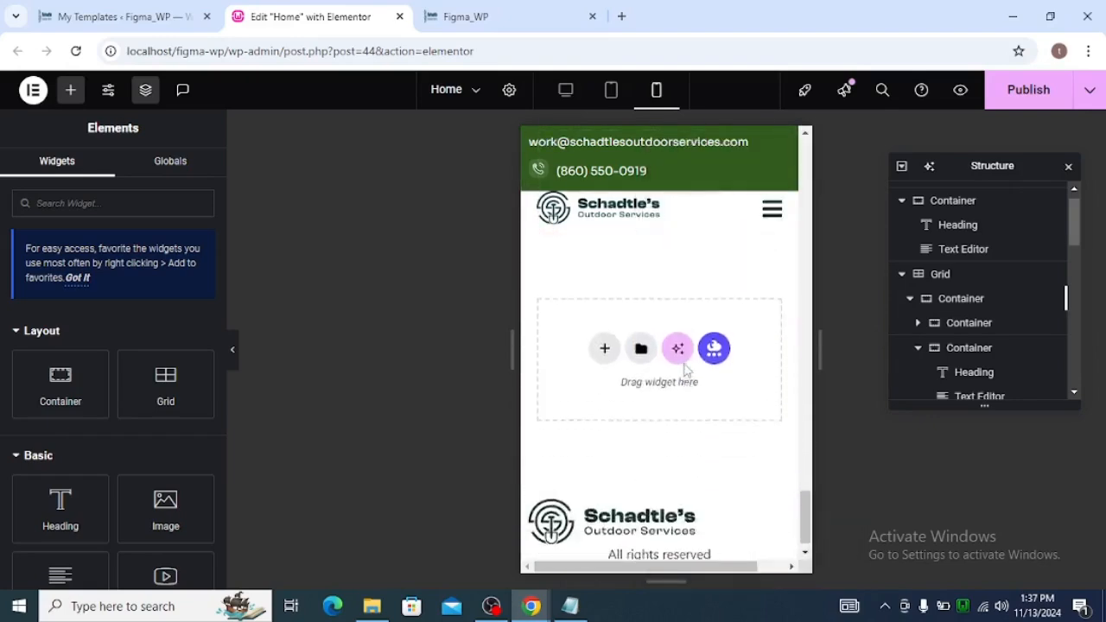
pyautogui.scroll(15, 684, 372)
pyautogui.scroll(10, 684, 373)
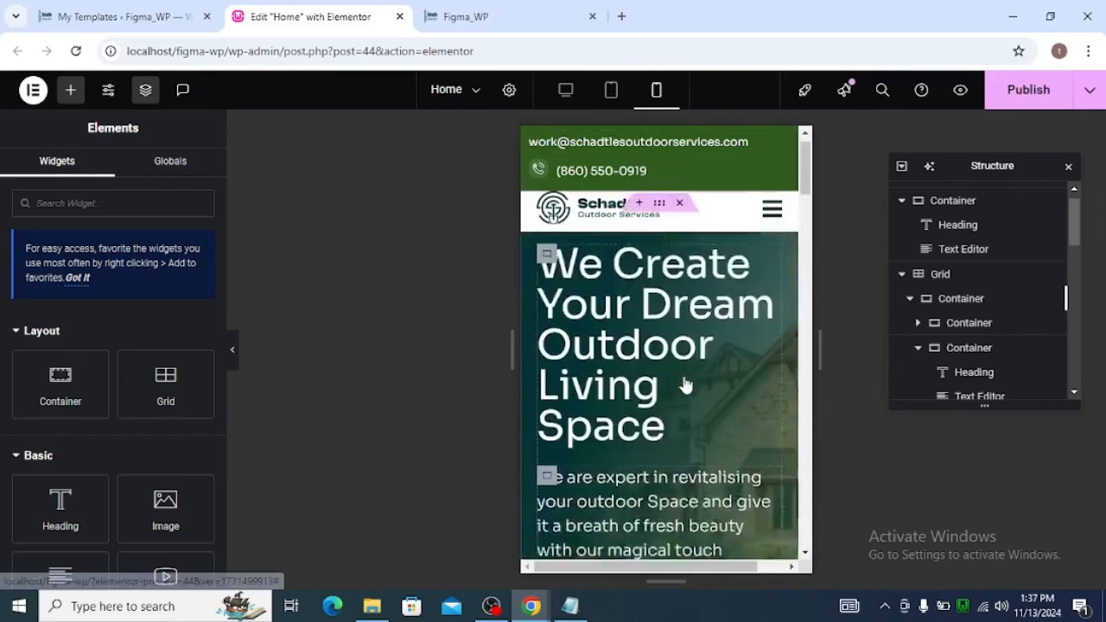
pyautogui.click(565, 93)
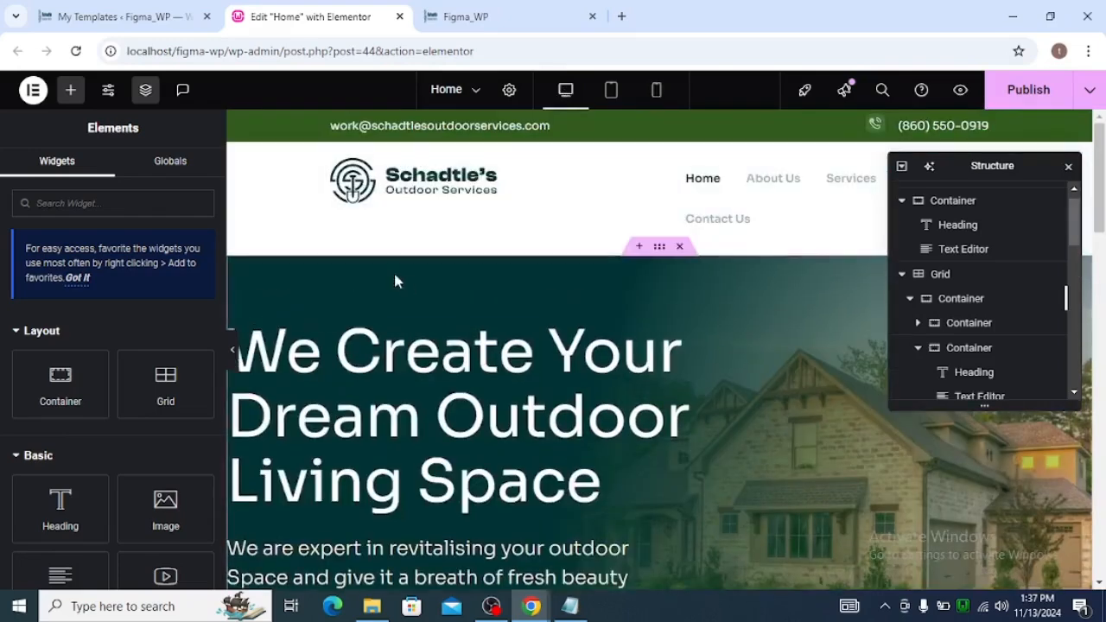
pyautogui.click(605, 97)
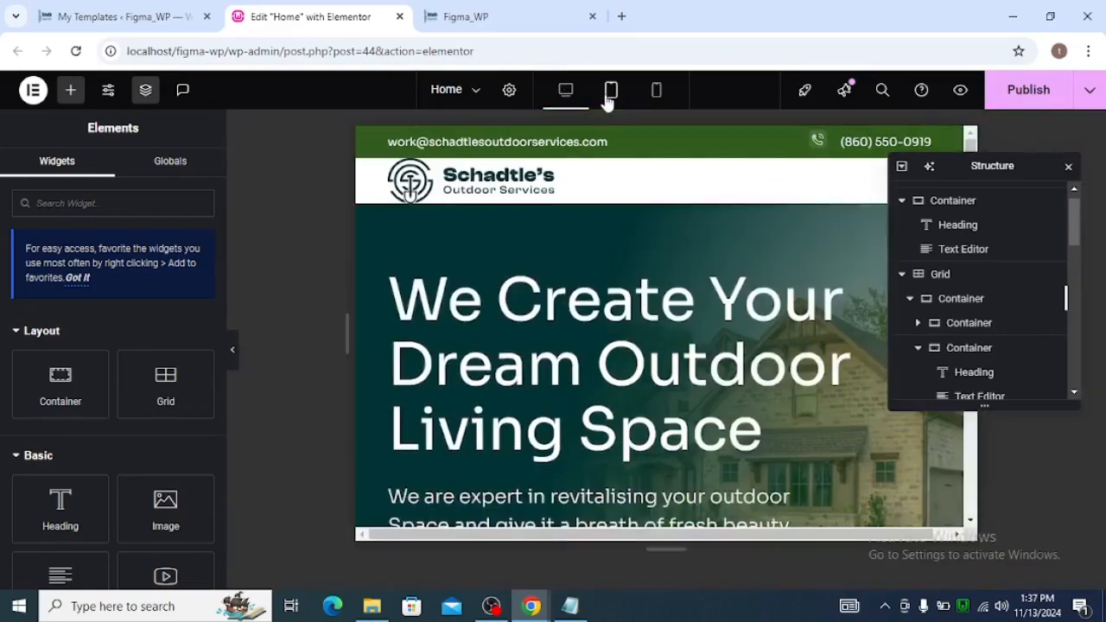
pyautogui.scroll(-10, 666, 333)
pyautogui.scroll(-7, 666, 332)
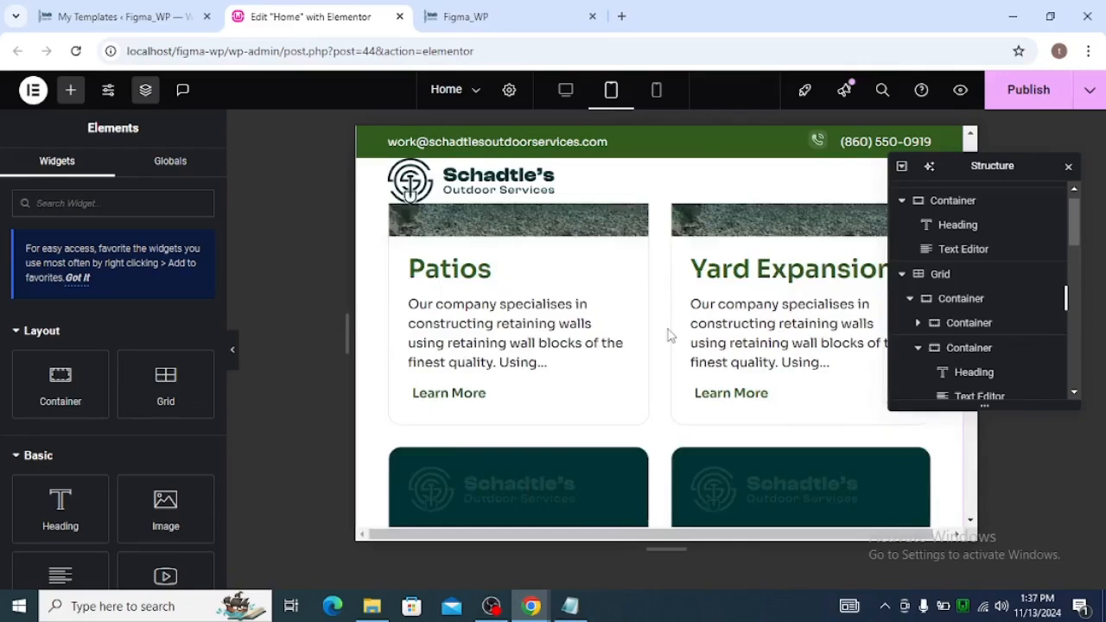
pyautogui.scroll(8, 654, 189)
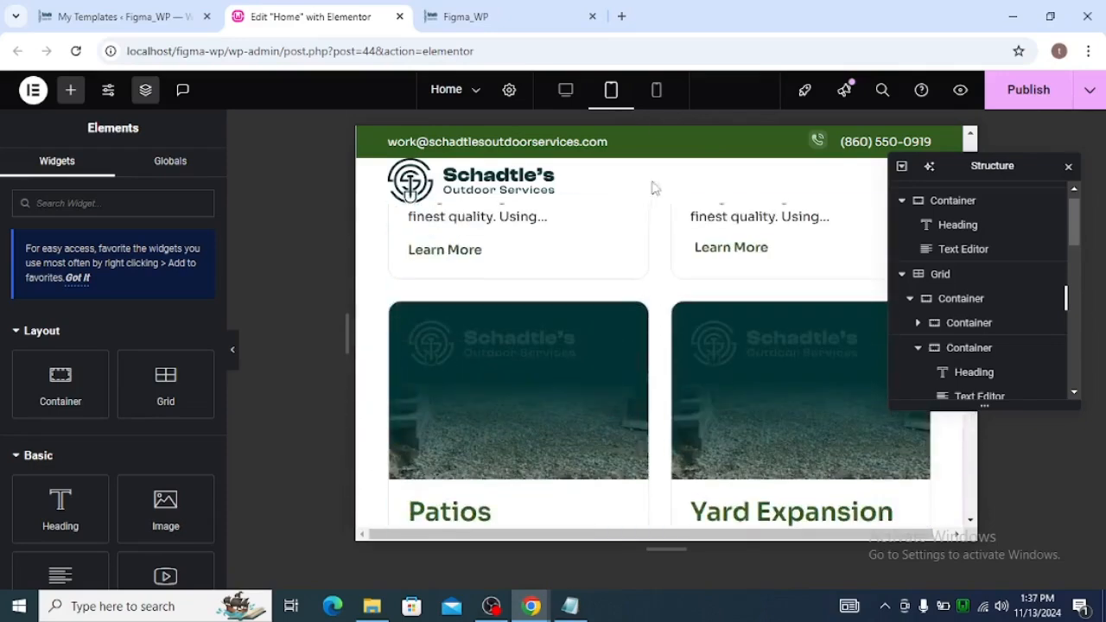
pyautogui.click(657, 95)
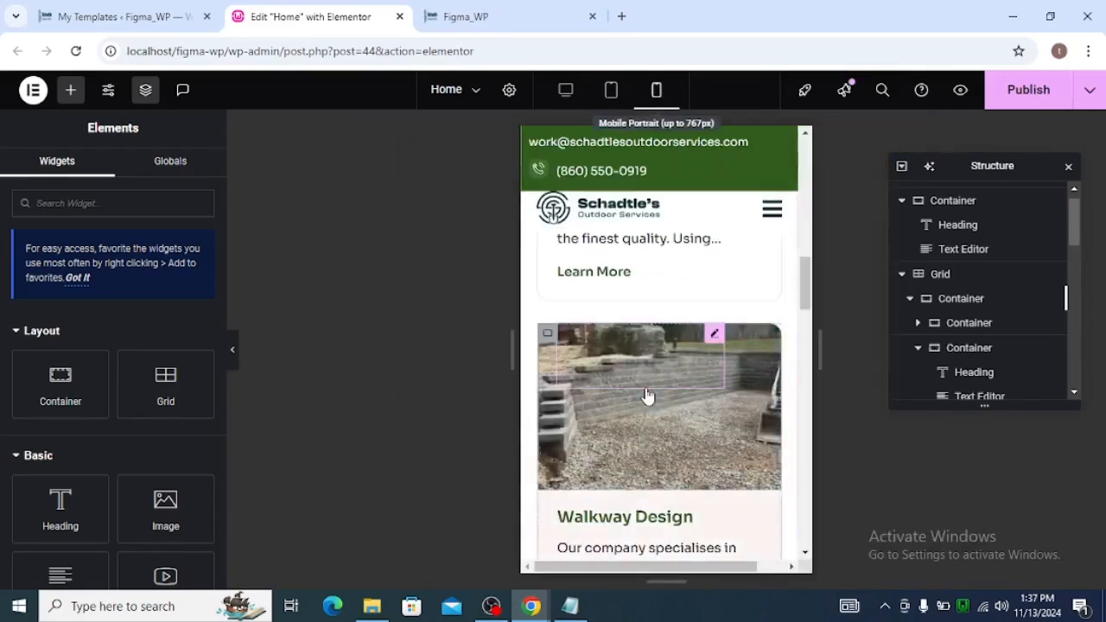
pyautogui.scroll(-8, 659, 395)
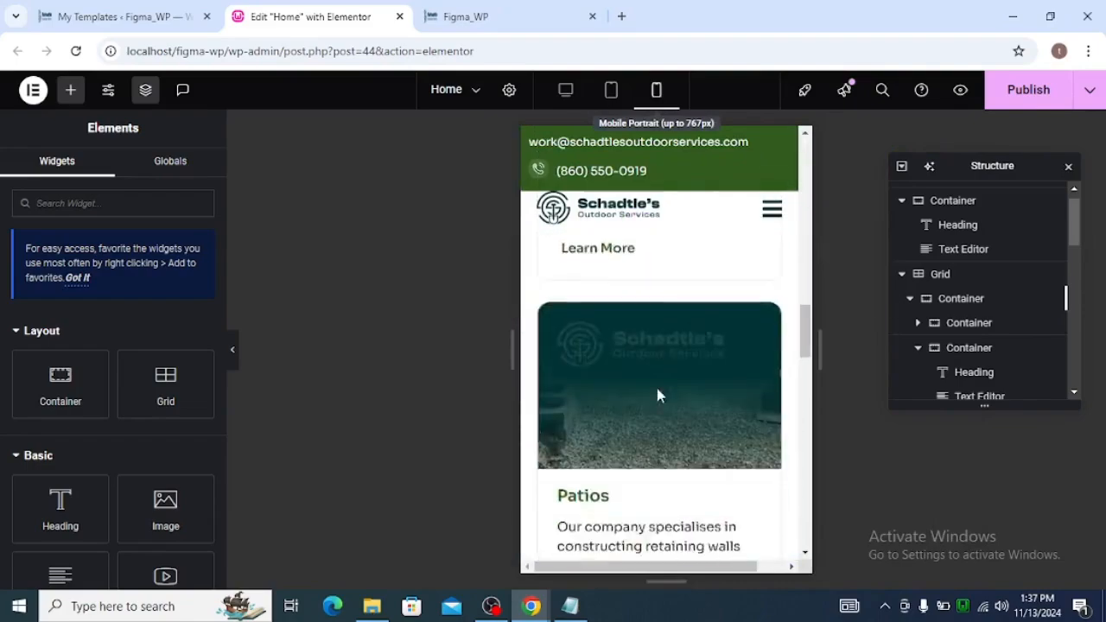
pyautogui.scroll(3, 661, 396)
pyautogui.scroll(8, 661, 396)
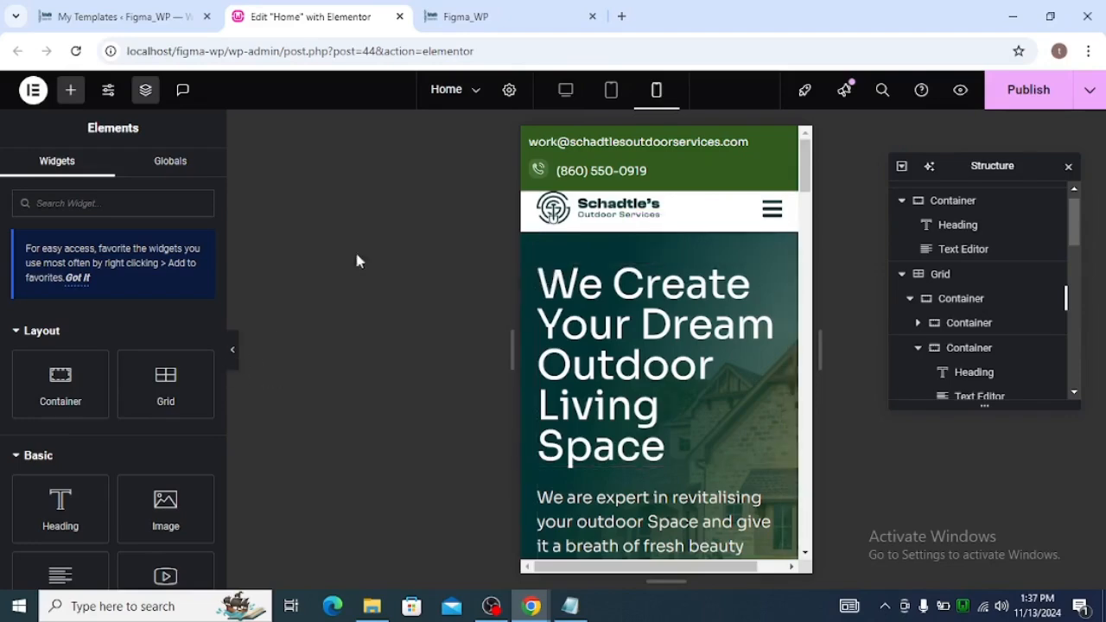
# Step: Return to the desktop view, hide the editing panel, and examine the services section's heading and card grid
pyautogui.click(565, 90)
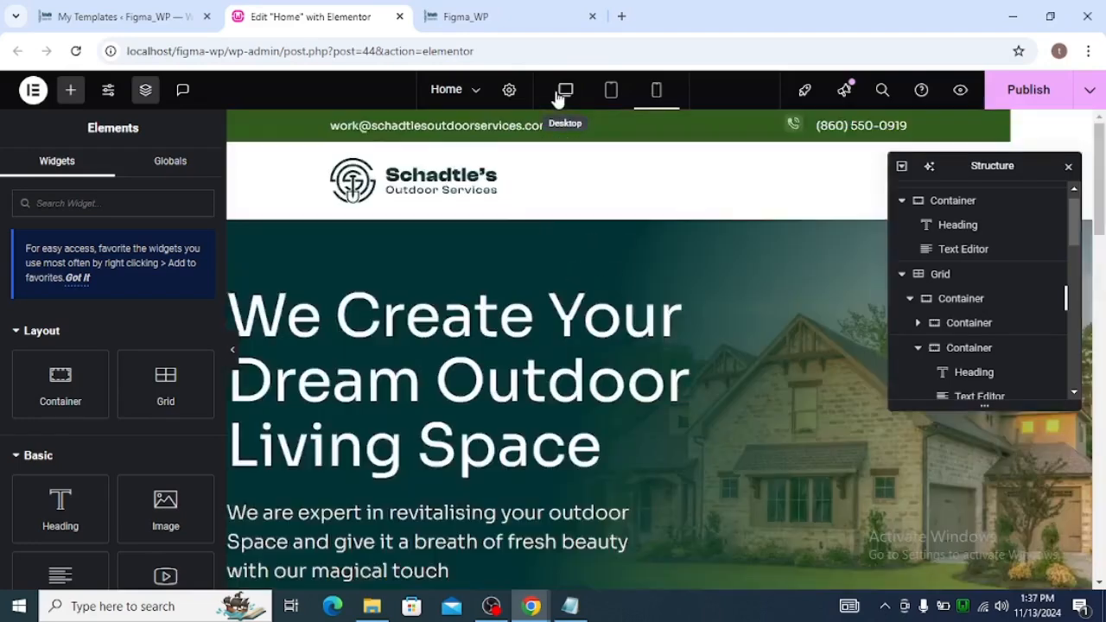
pyautogui.click(232, 361)
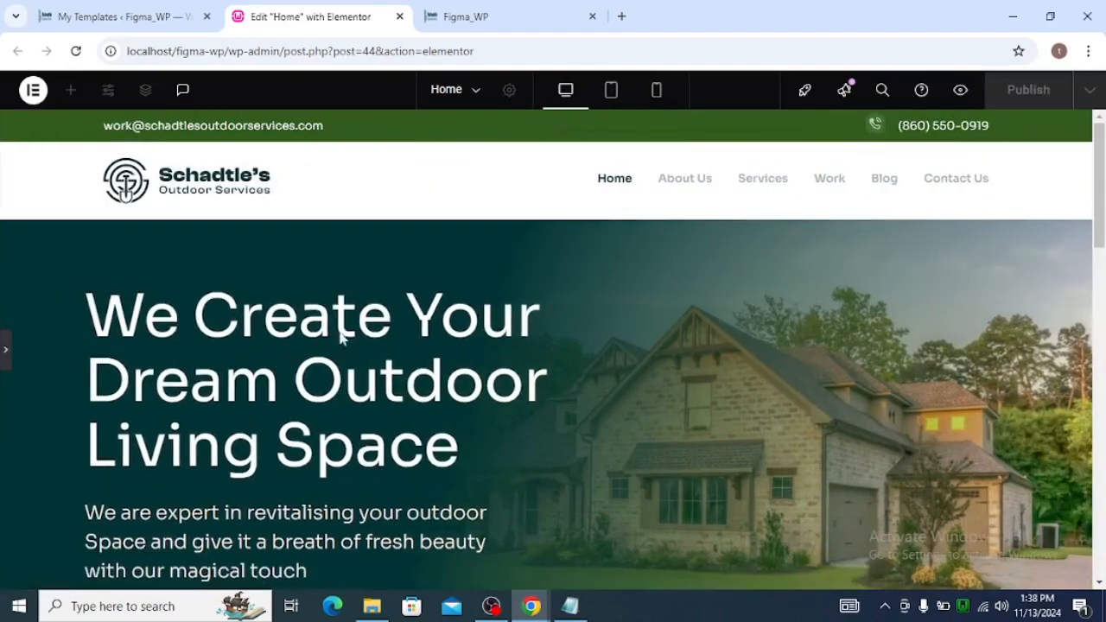
pyautogui.scroll(-5, 553, 318)
pyautogui.scroll(-5, 557, 329)
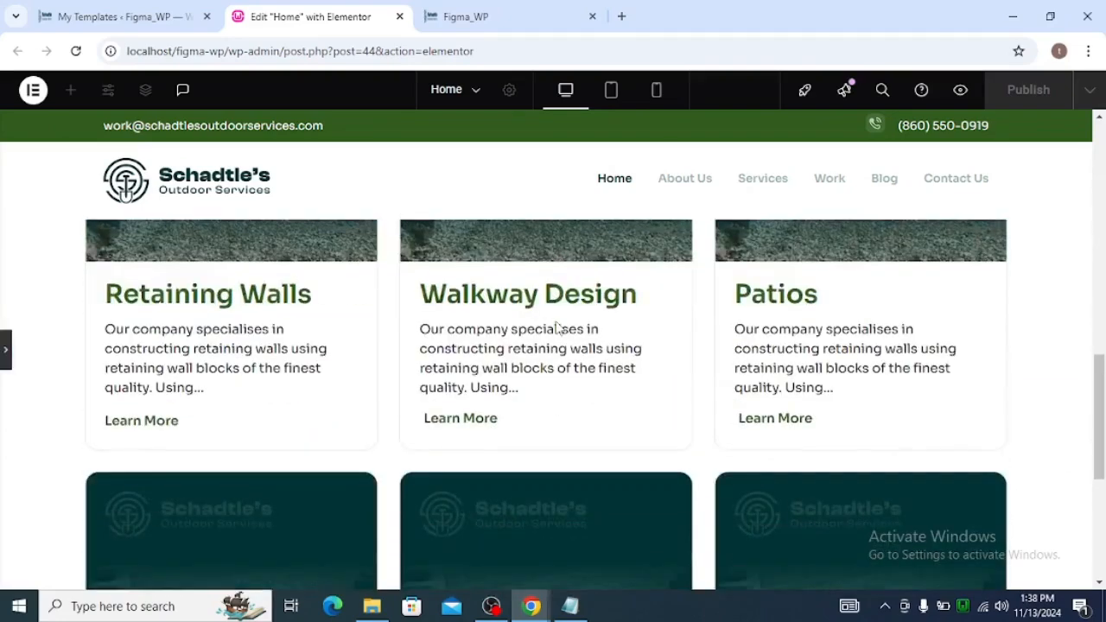
pyautogui.scroll(2, 403, 380)
pyautogui.scroll(4, 400, 391)
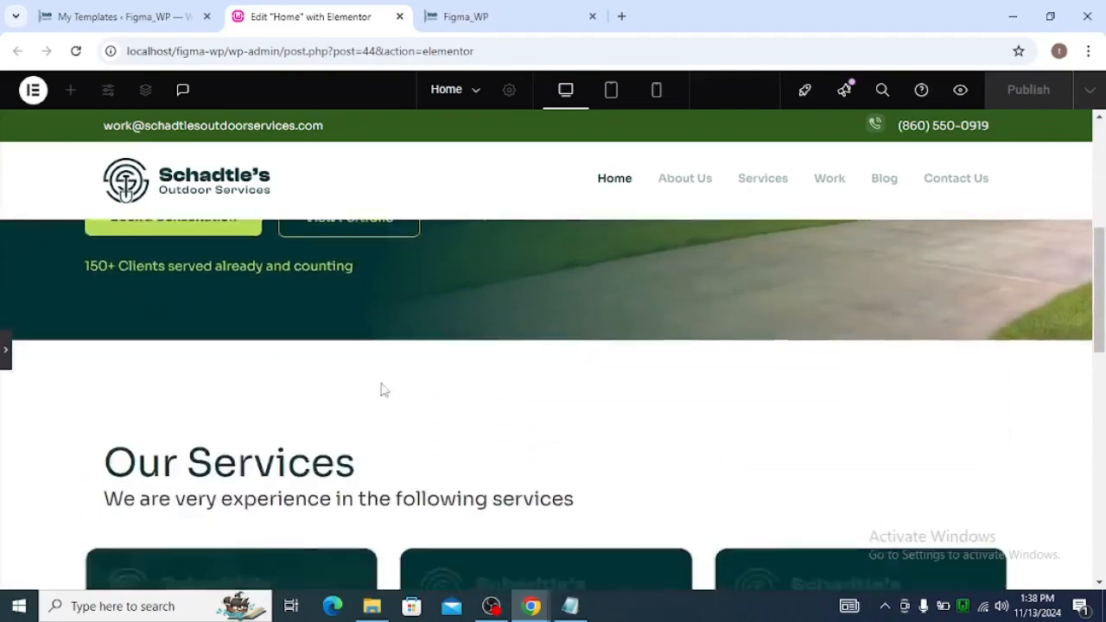
pyautogui.scroll(-3, 382, 388)
pyautogui.scroll(-3, 458, 389)
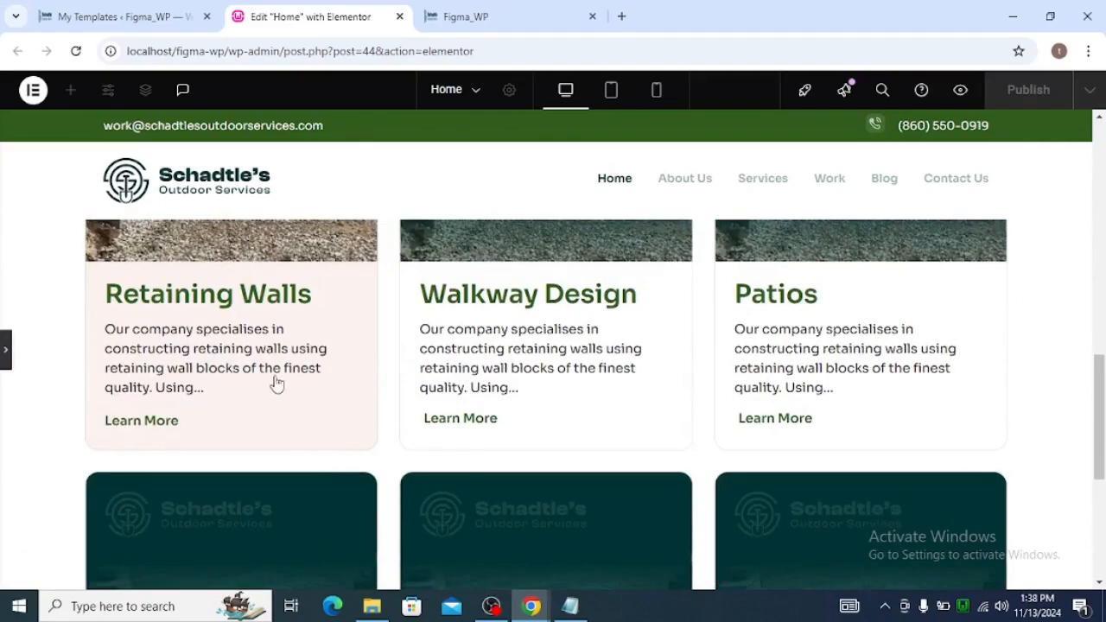
# Step: Review both rows of service cards and their hover effects in the desktop view, return to the page start, and show the editing panel again
pyautogui.scroll(-2, 562, 411)
pyautogui.scroll(-3, 584, 418)
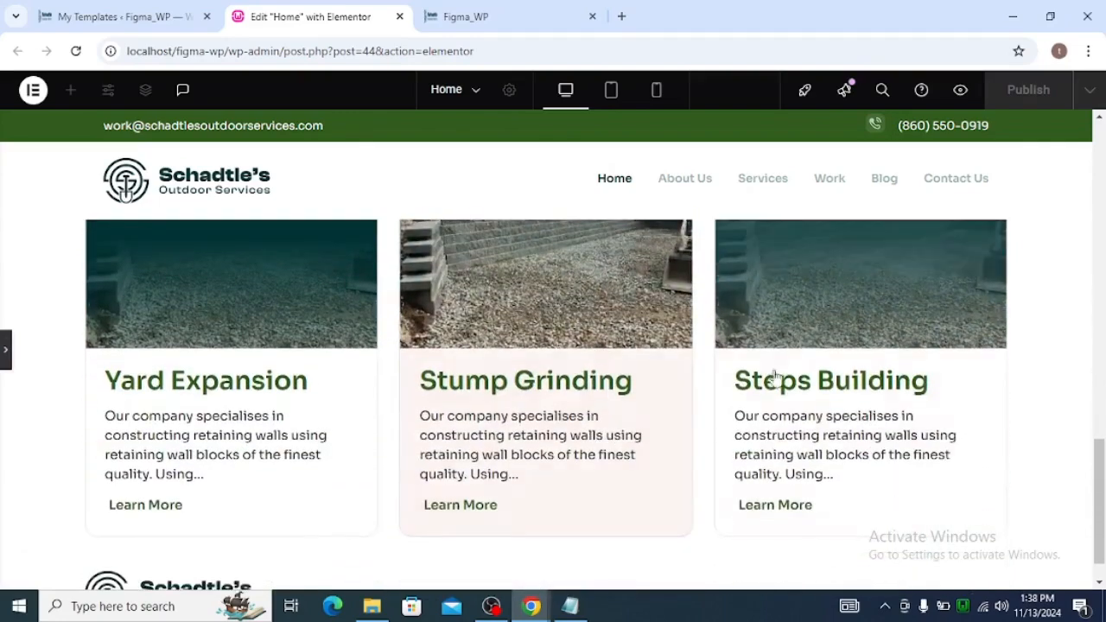
pyautogui.scroll(-1, 415, 380)
pyautogui.scroll(2, 270, 349)
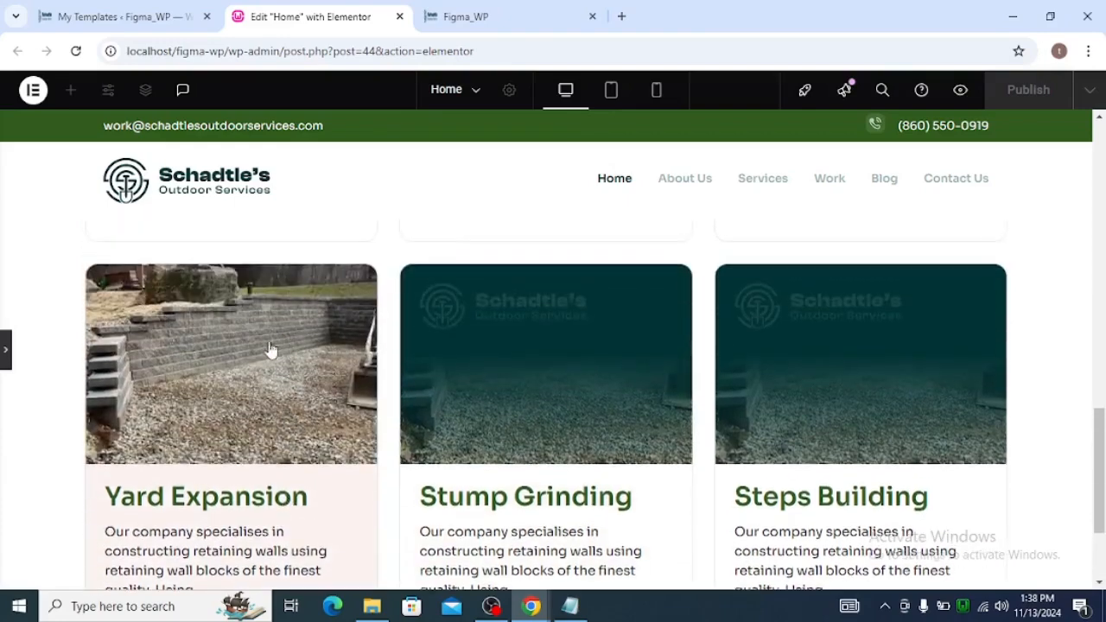
pyautogui.scroll(-2, 461, 363)
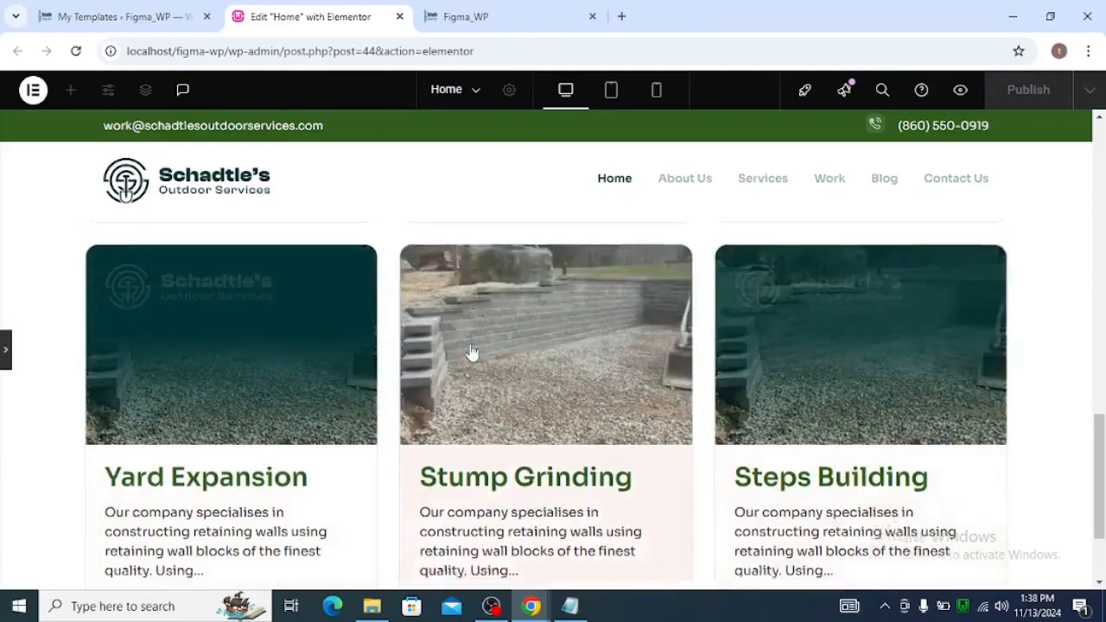
pyautogui.scroll(5, 304, 375)
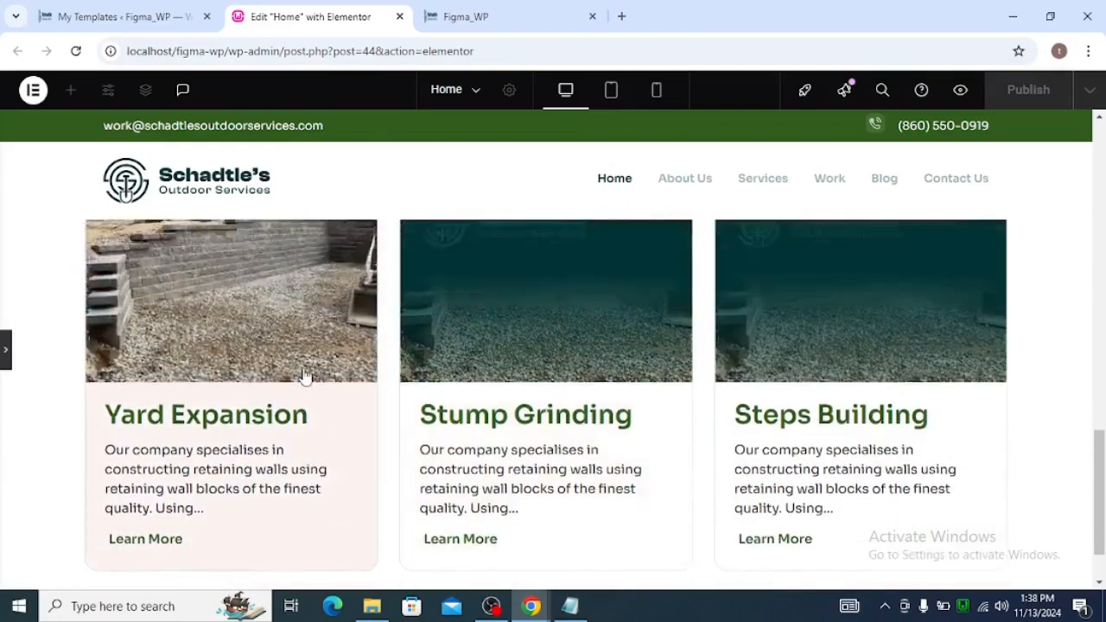
pyautogui.scroll(15, 314, 377)
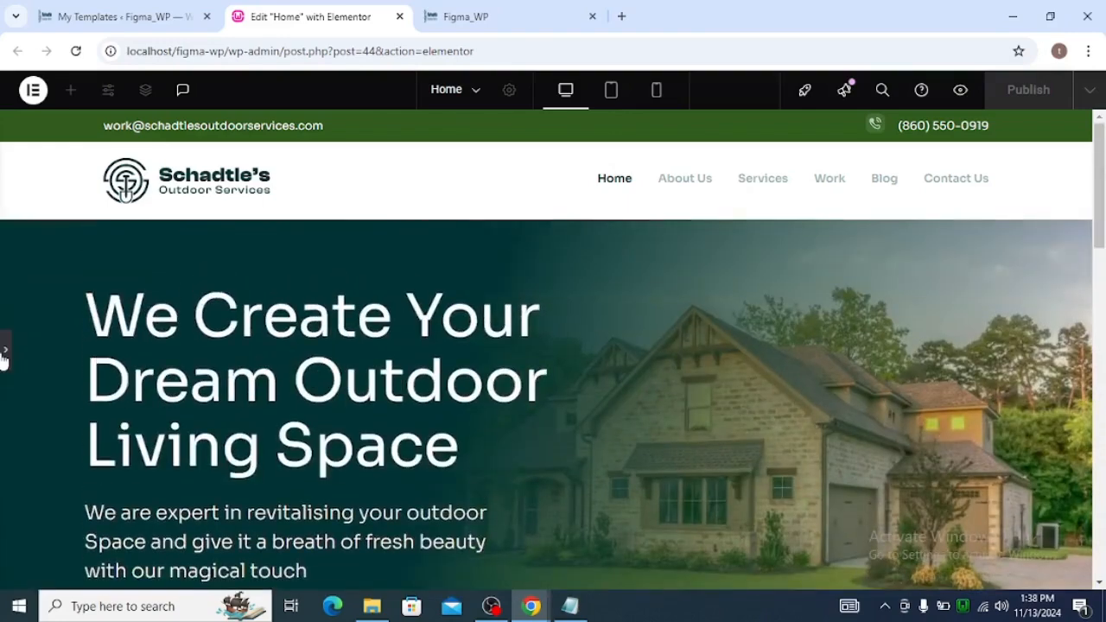
pyautogui.click(4, 353)
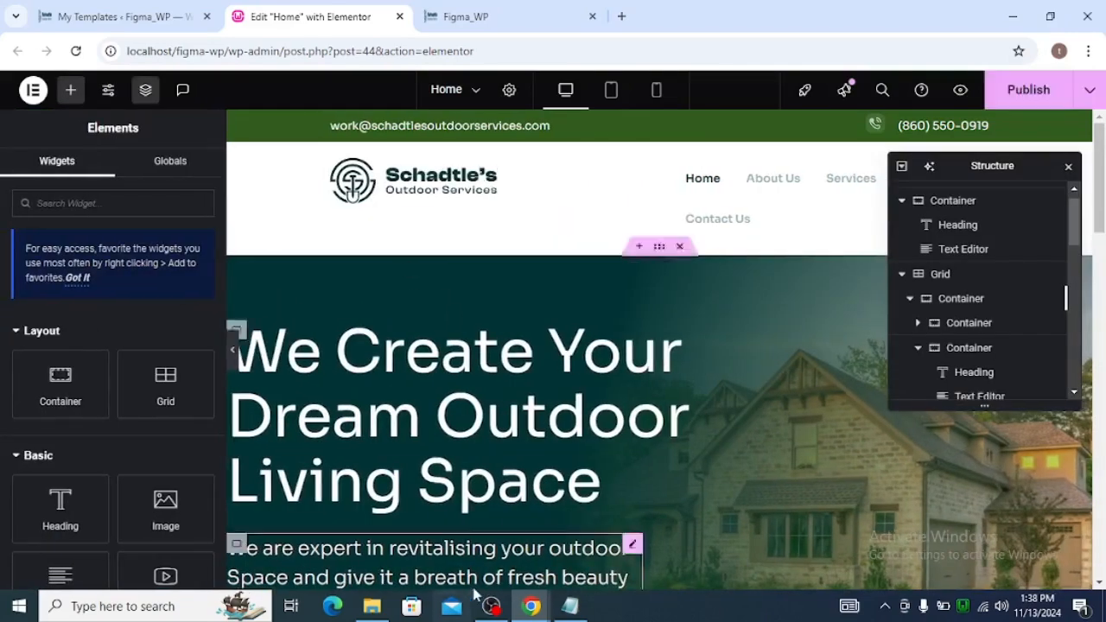
# Step: Switch to the Figma design and examine the Jobs Done section below the service cards
pyautogui.moveTo(528, 607)
pyautogui.click(559, 563)
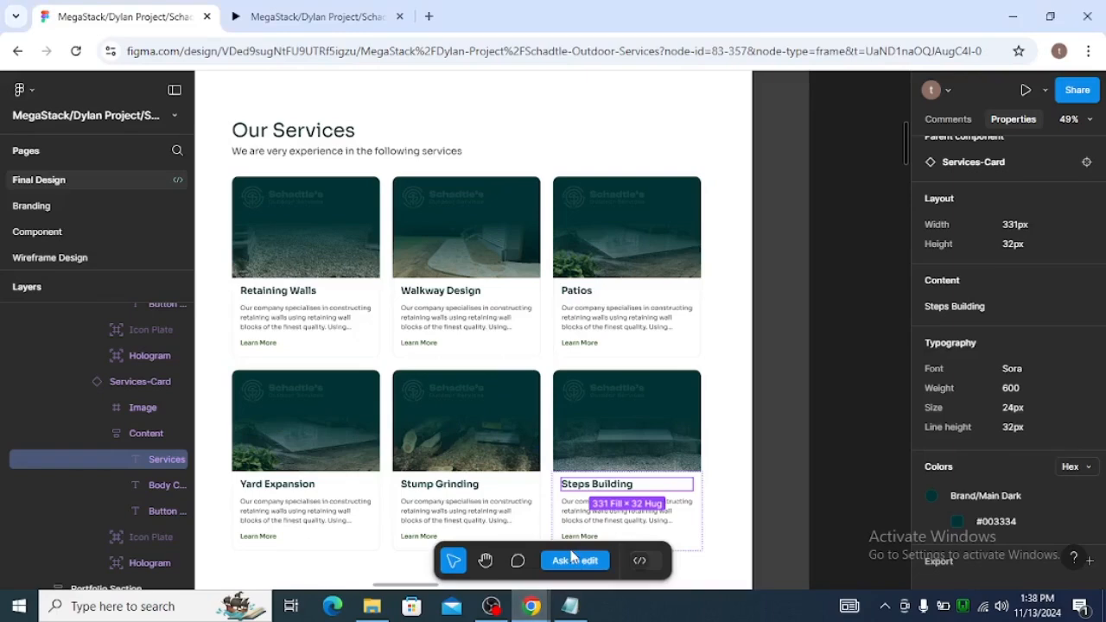
pyautogui.scroll(-3, 491, 373)
pyautogui.scroll(-1, 491, 373)
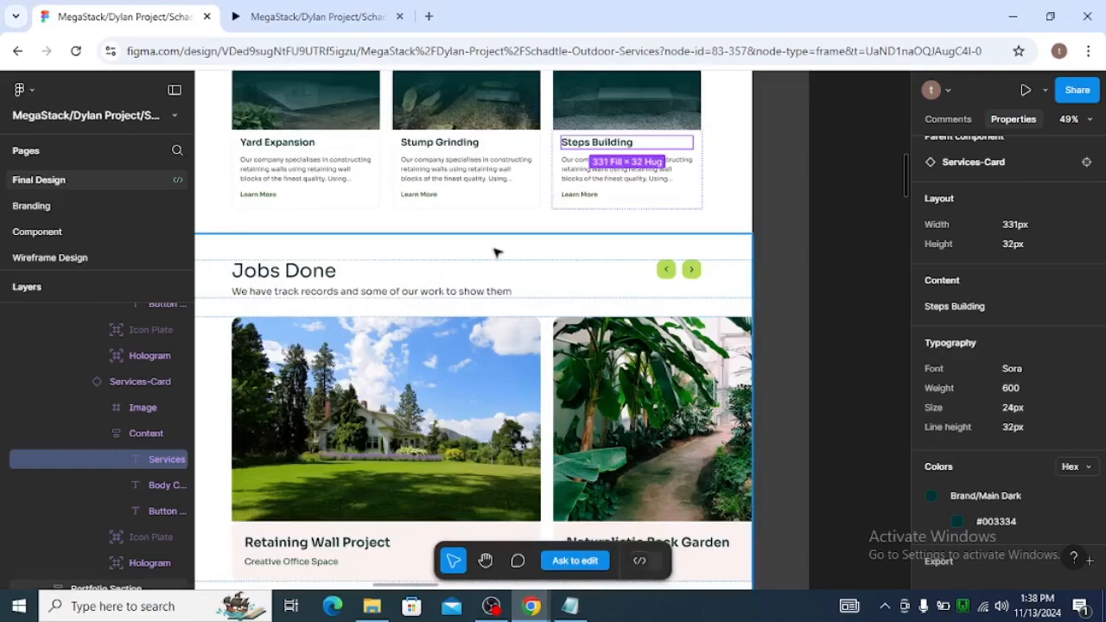
pyautogui.scroll(-1, 497, 252)
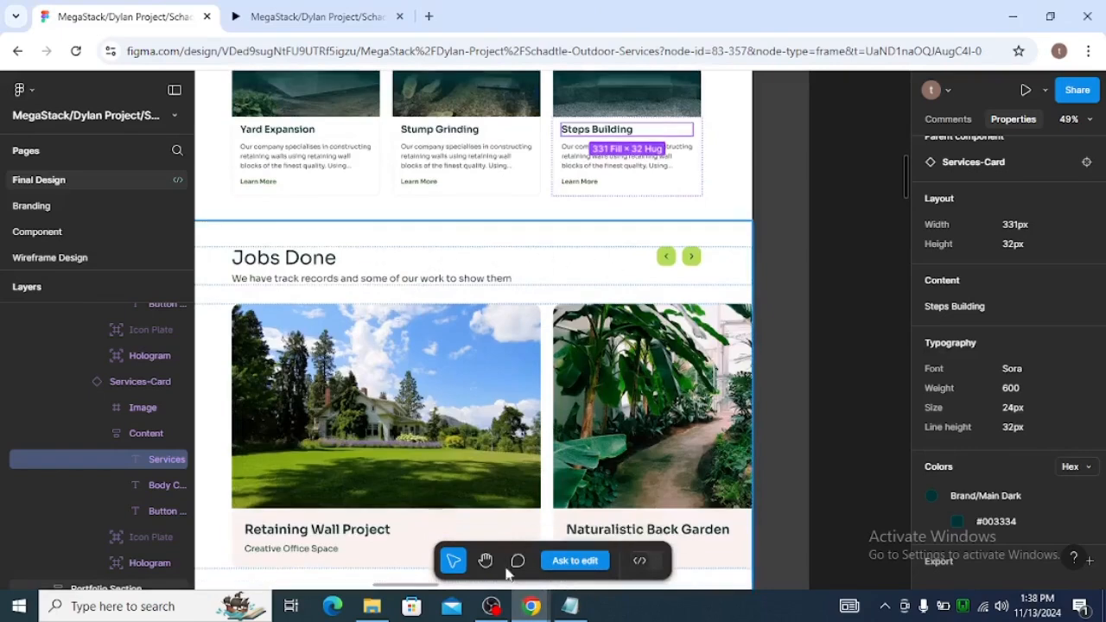